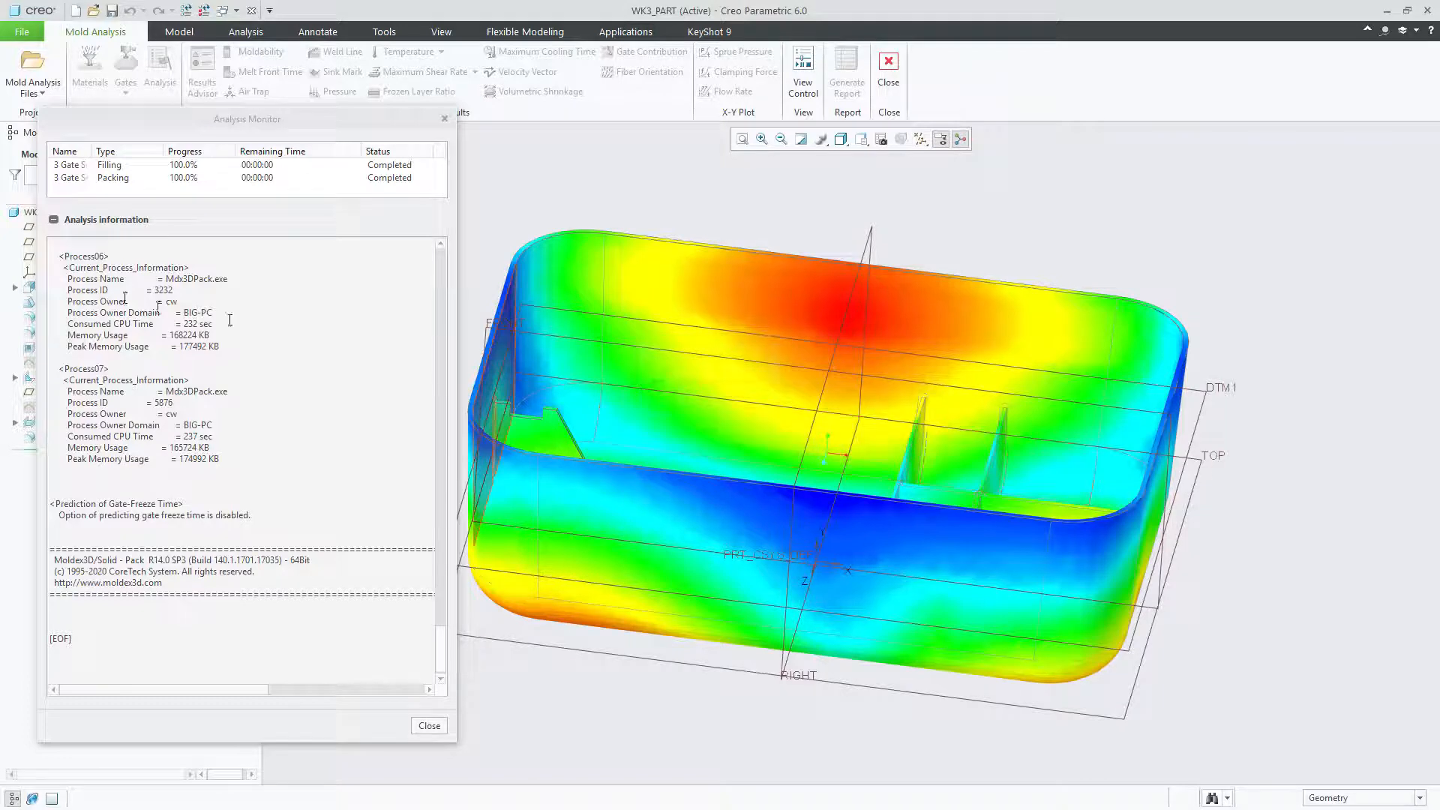
Close the Analysis Monitor and inspect the Melt Front Time result on the tray part.
left_click_drag(444, 666, 446, 756)
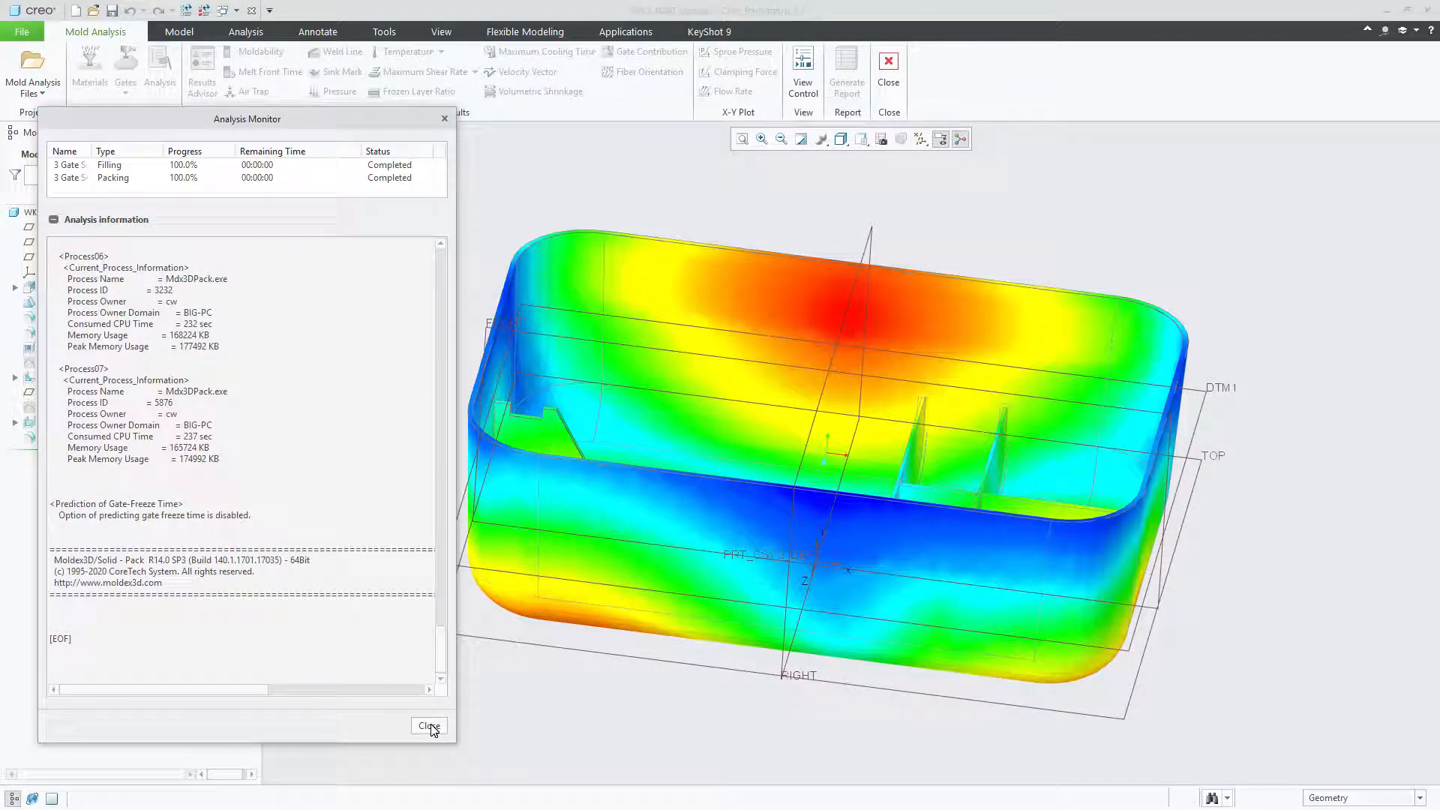
left_click(429, 726)
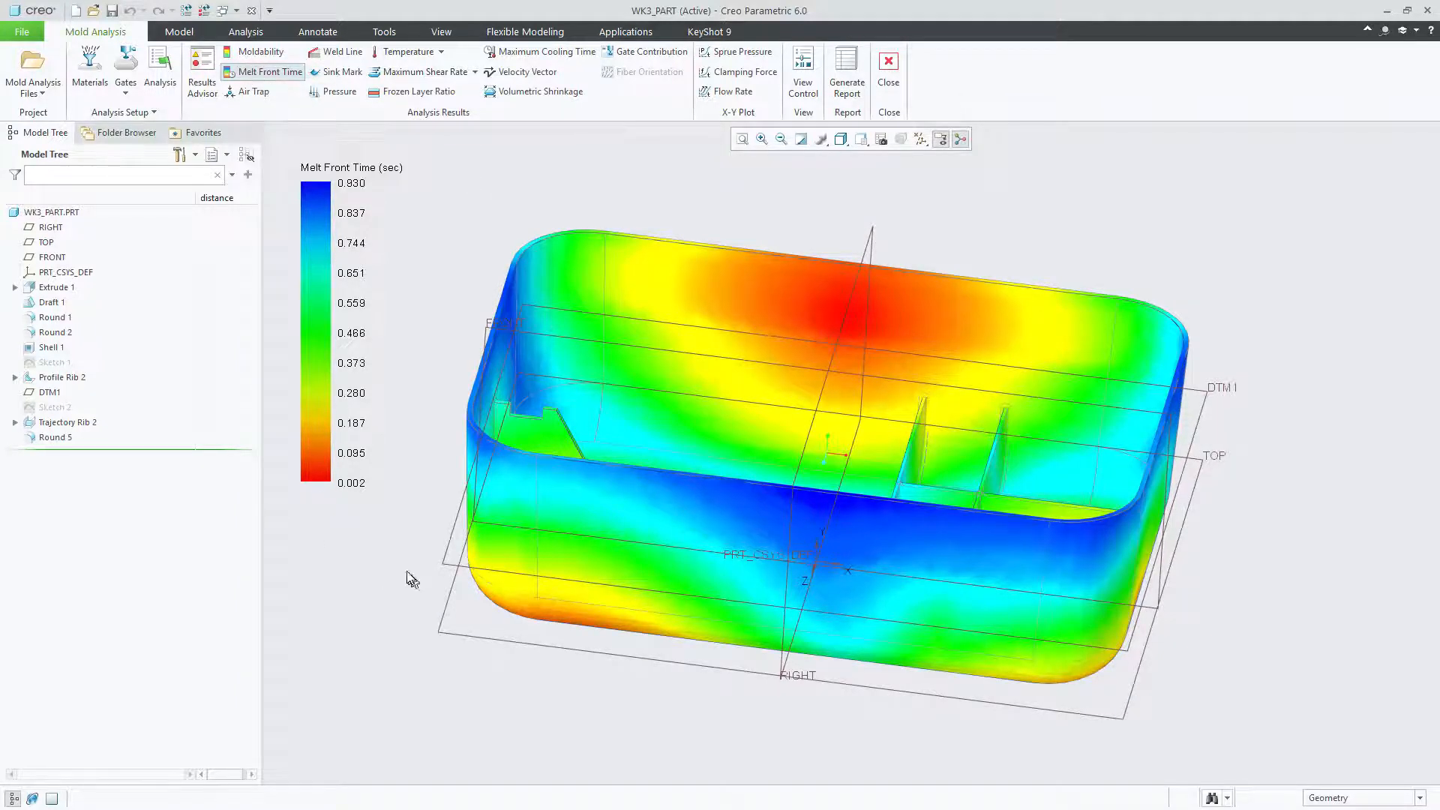
middle_click_drag(388, 558, 394, 555)
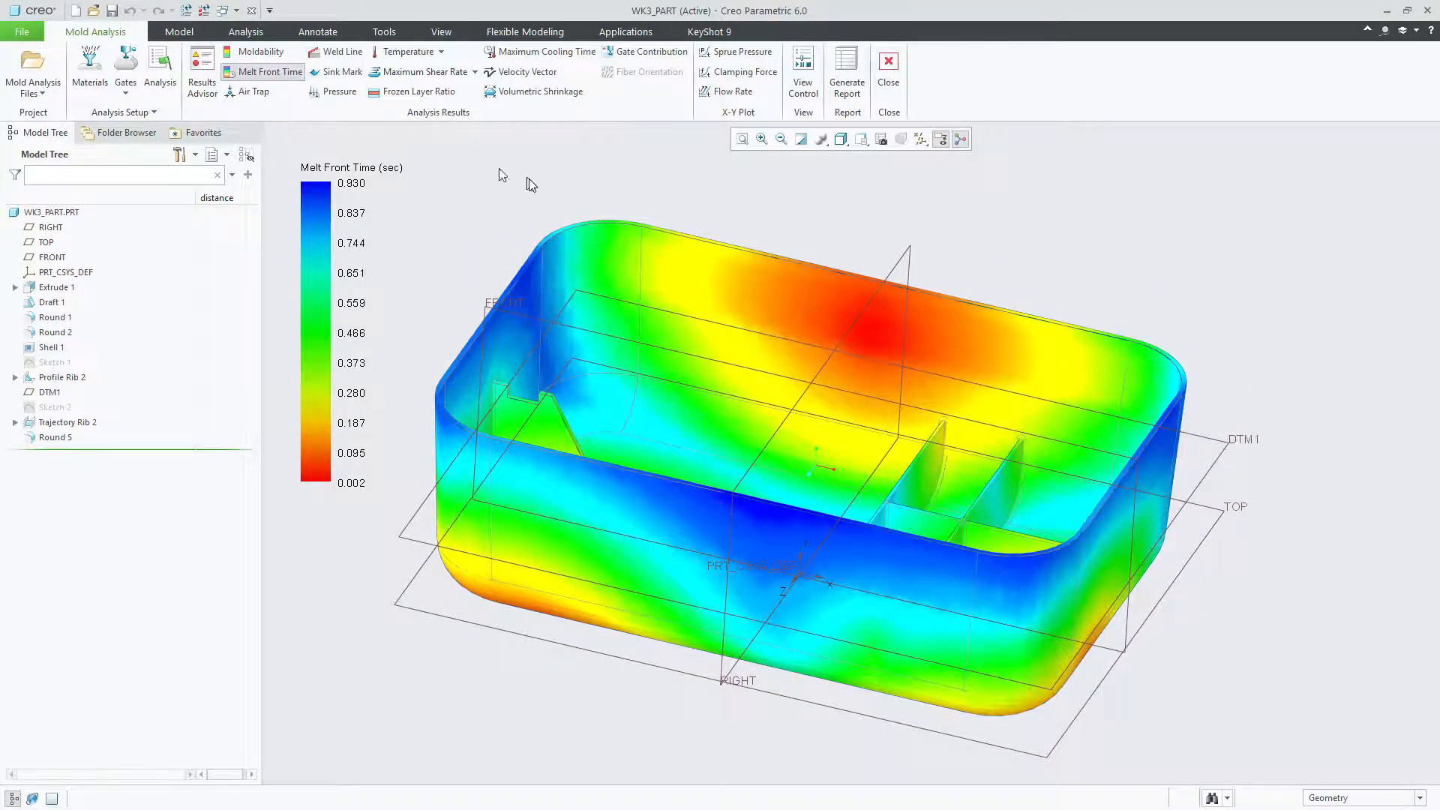
middle_click_drag(528, 183, 492, 217)
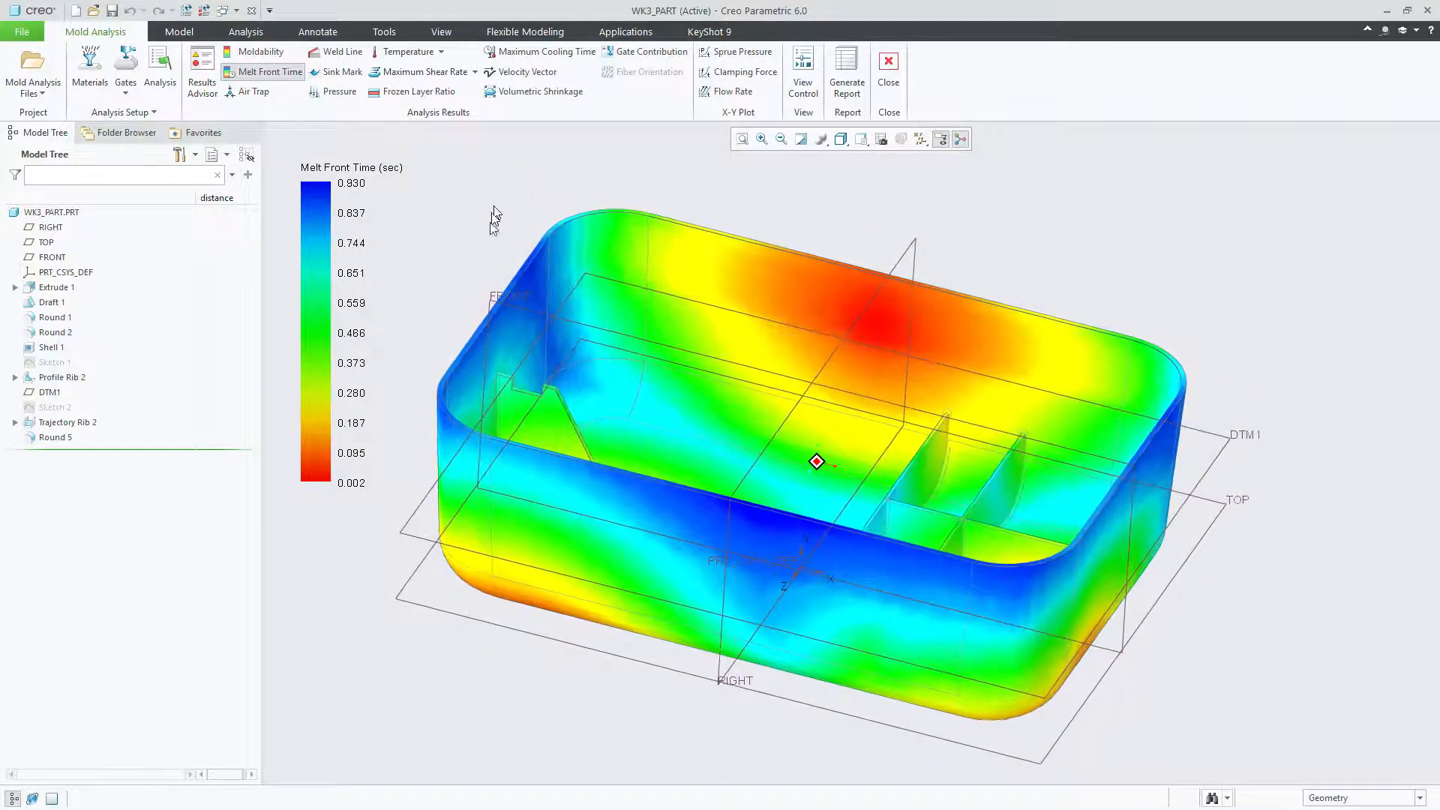
Open the Results Advisor beside the part and display the Air Trap issue on the model.
left_click(204, 73)
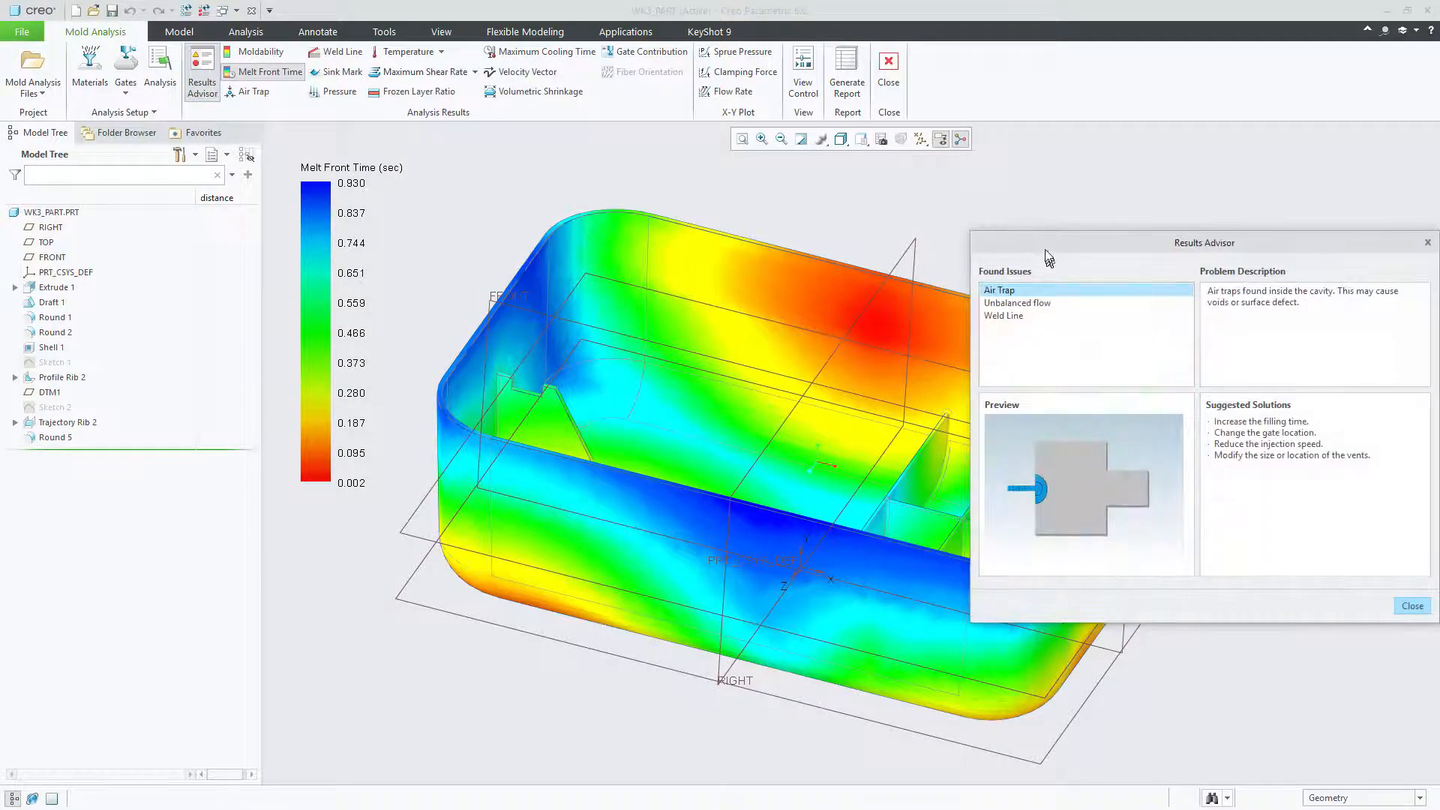
left_click_drag(1047, 257, 1007, 221)
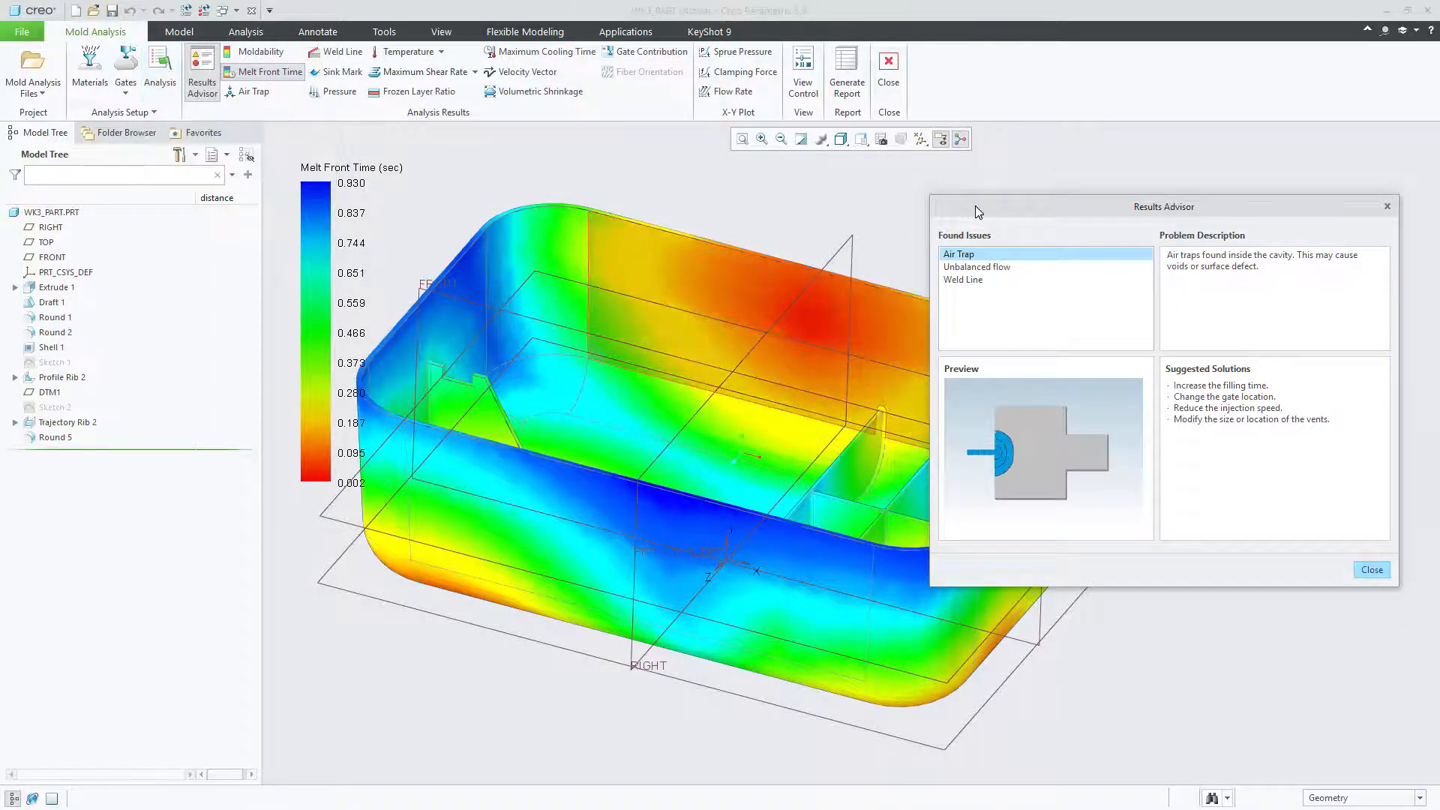
left_click_drag(975, 206, 946, 251)
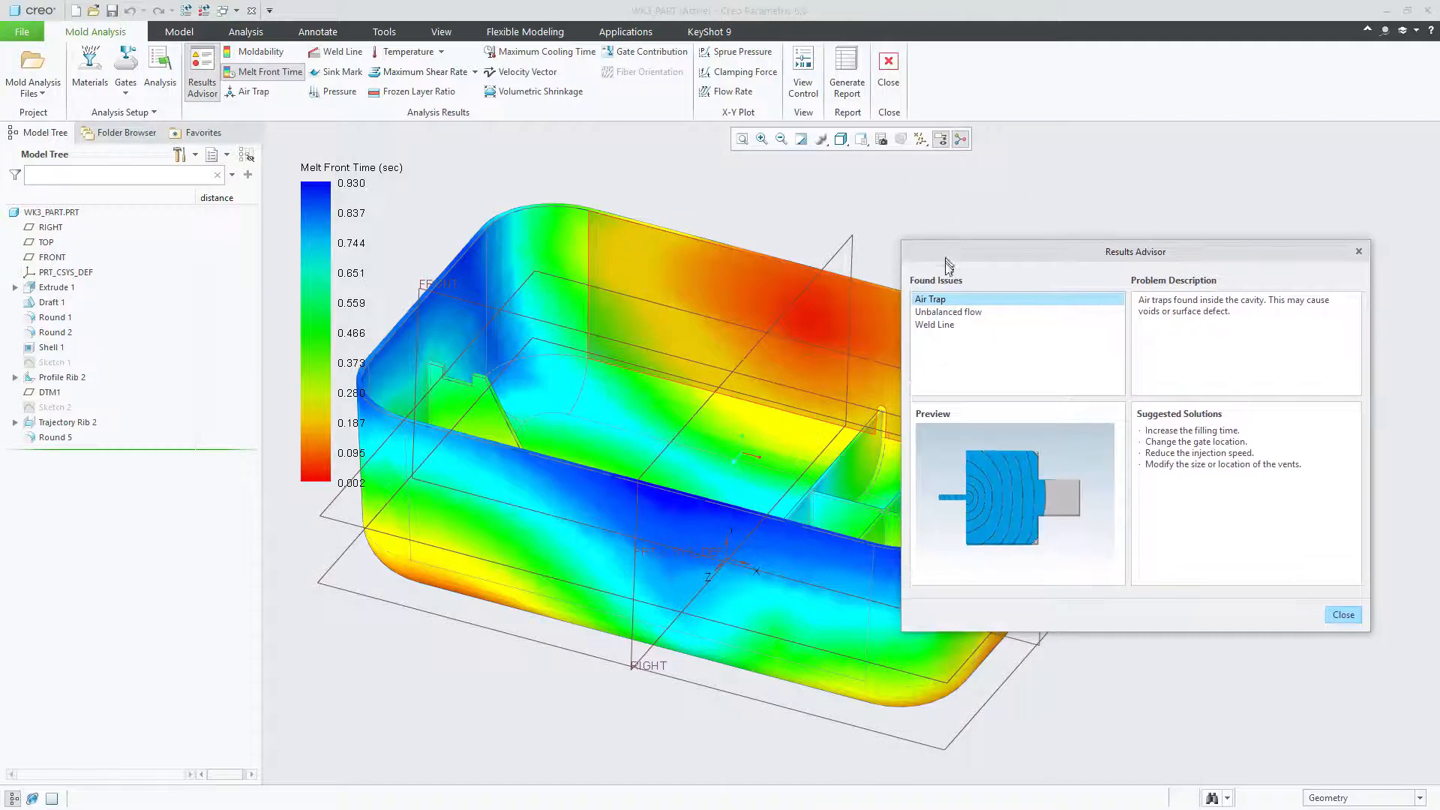
left_click(941, 300)
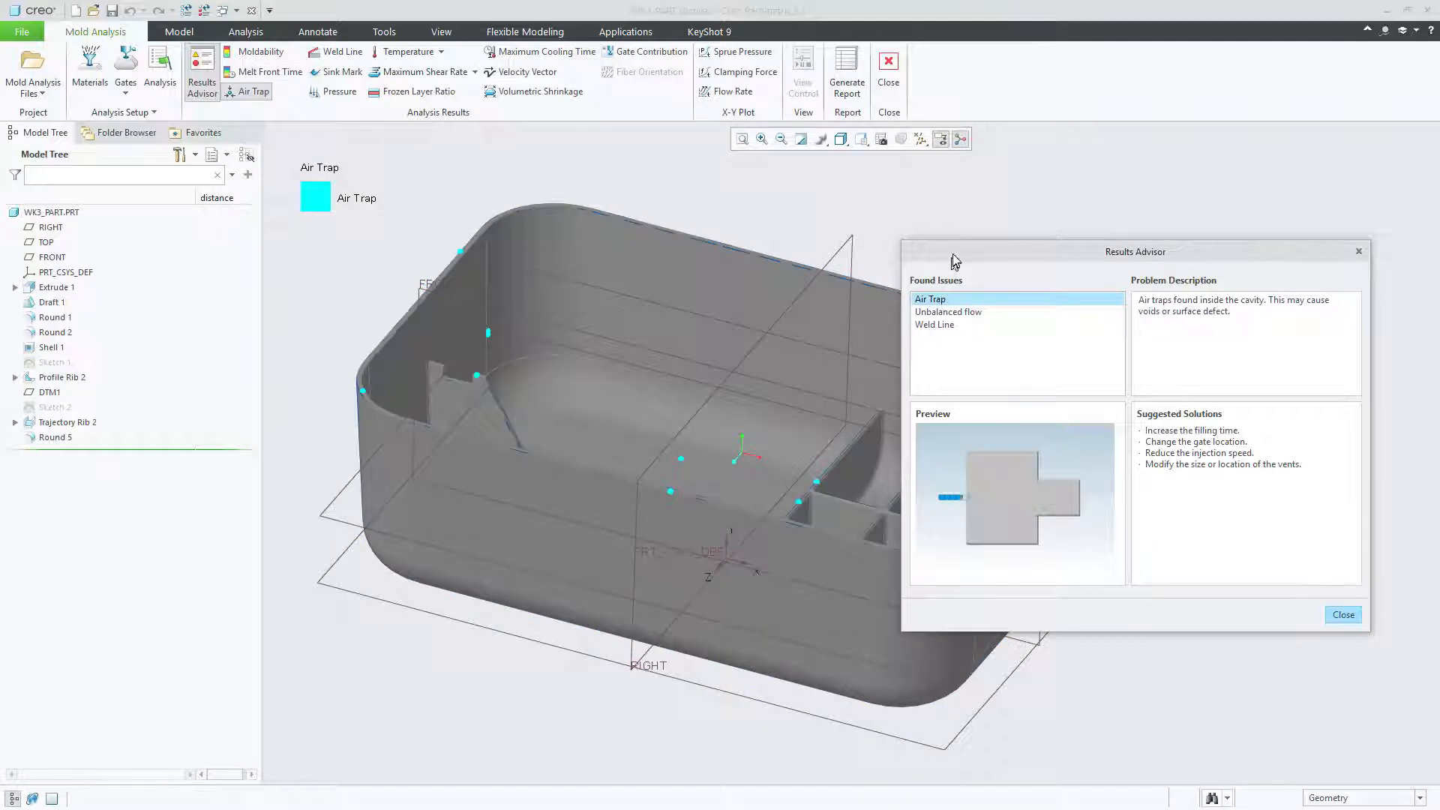
left_click_drag(954, 256, 1025, 217)
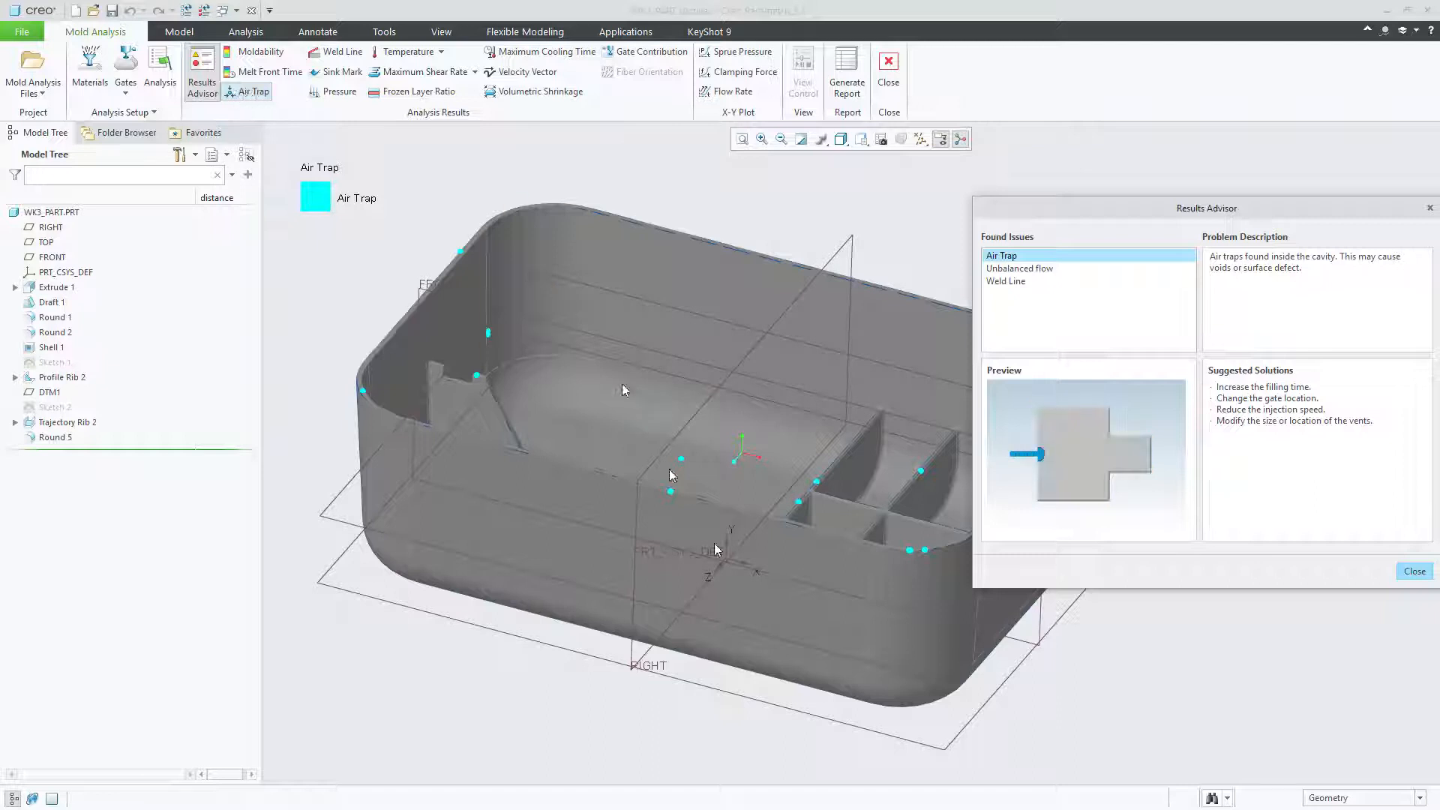
Examine the air trap locations along the tray's rim, corner walls and internal ribs.
middle_click_drag(739, 588, 744, 709)
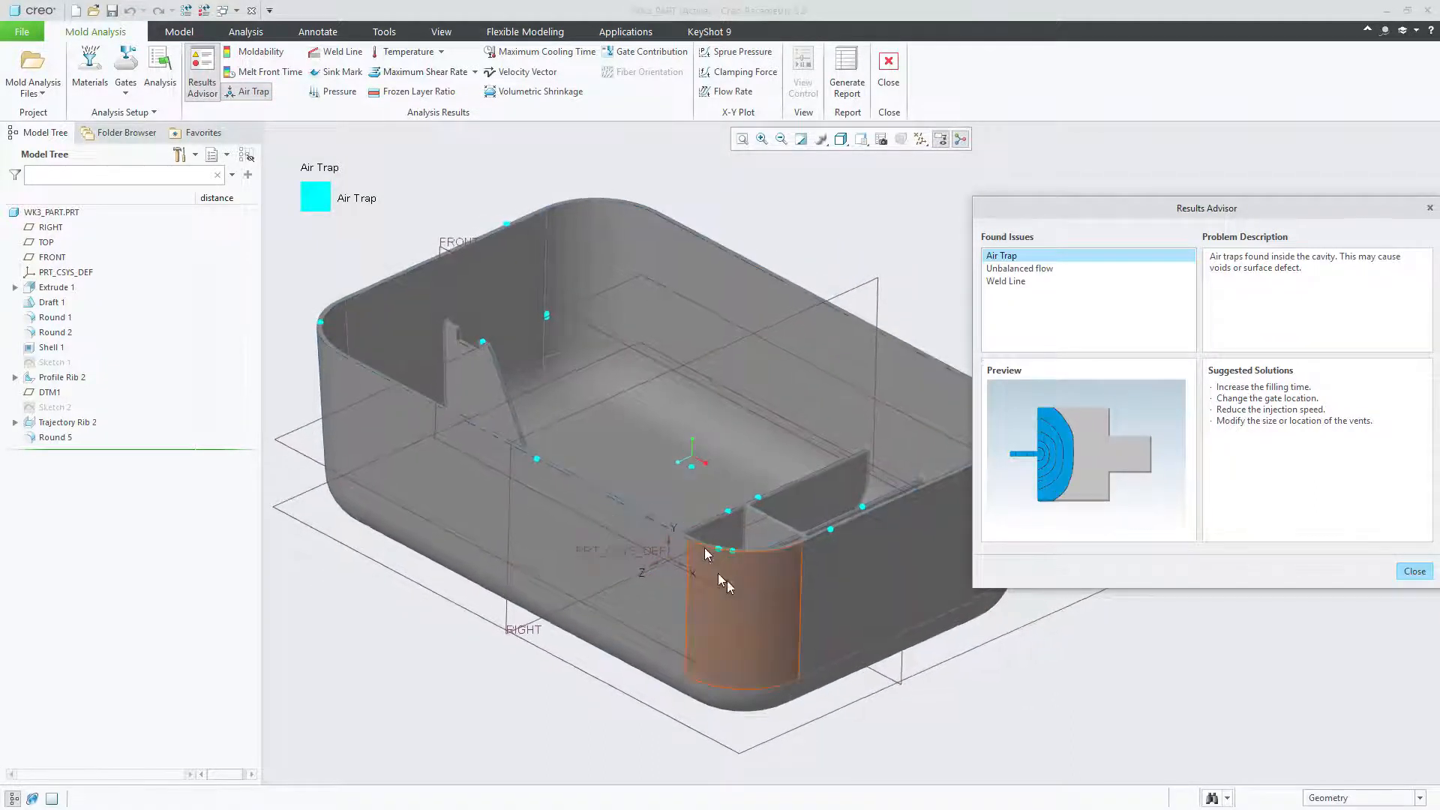
scroll(732, 562, "up", 5)
scroll(731, 536, "up", 3)
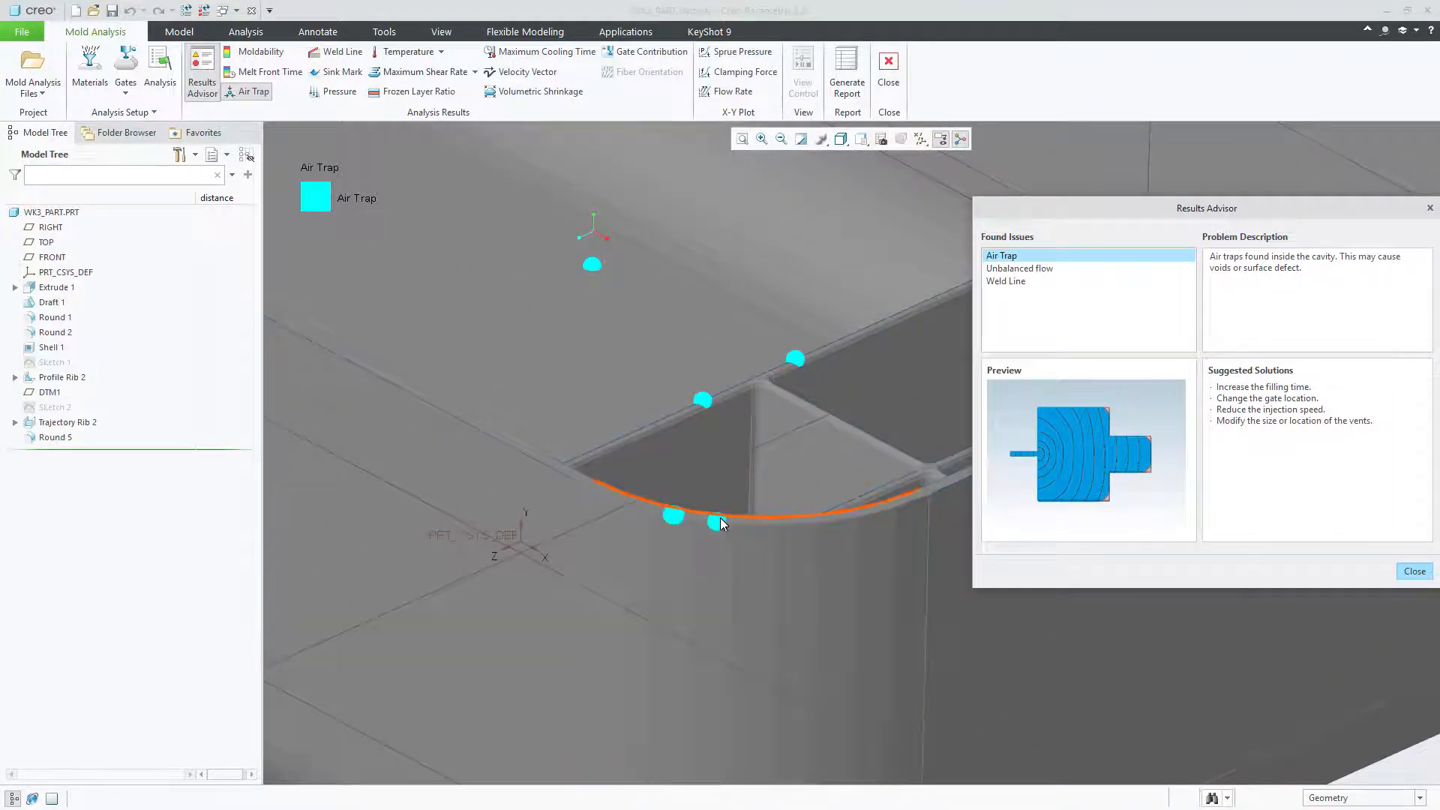
scroll(720, 516, "down", 10)
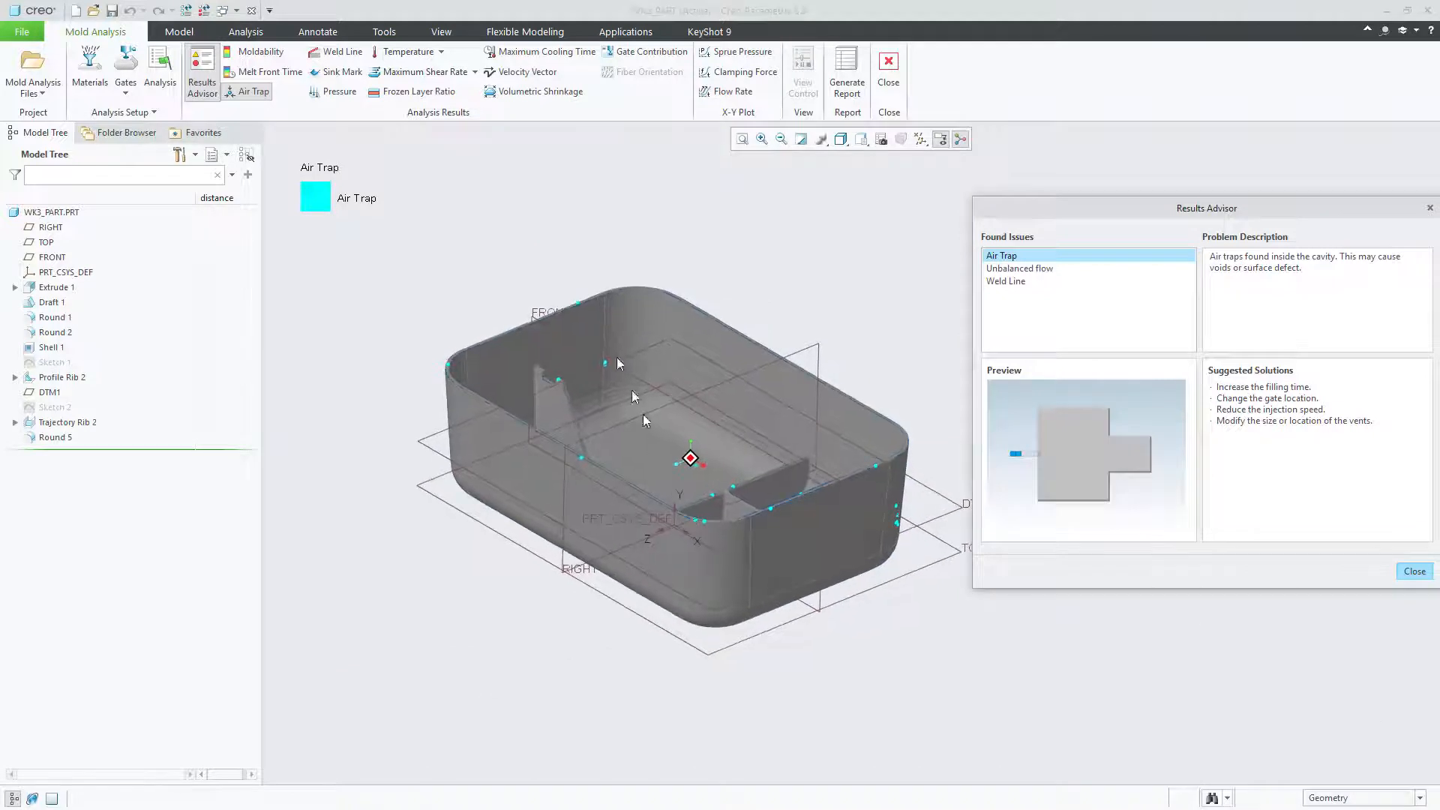
scroll(581, 308, "up", 3)
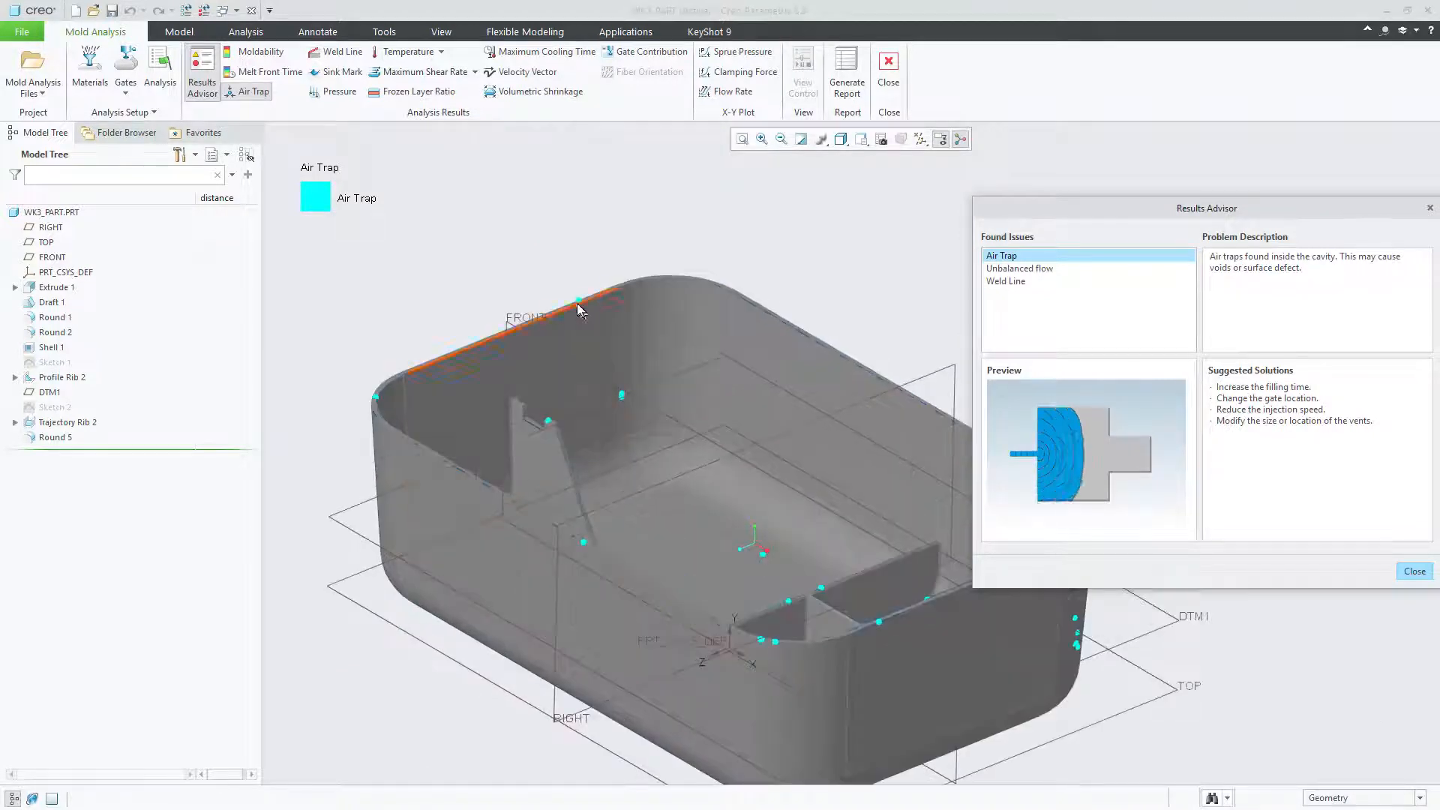
scroll(750, 557, "down", 3)
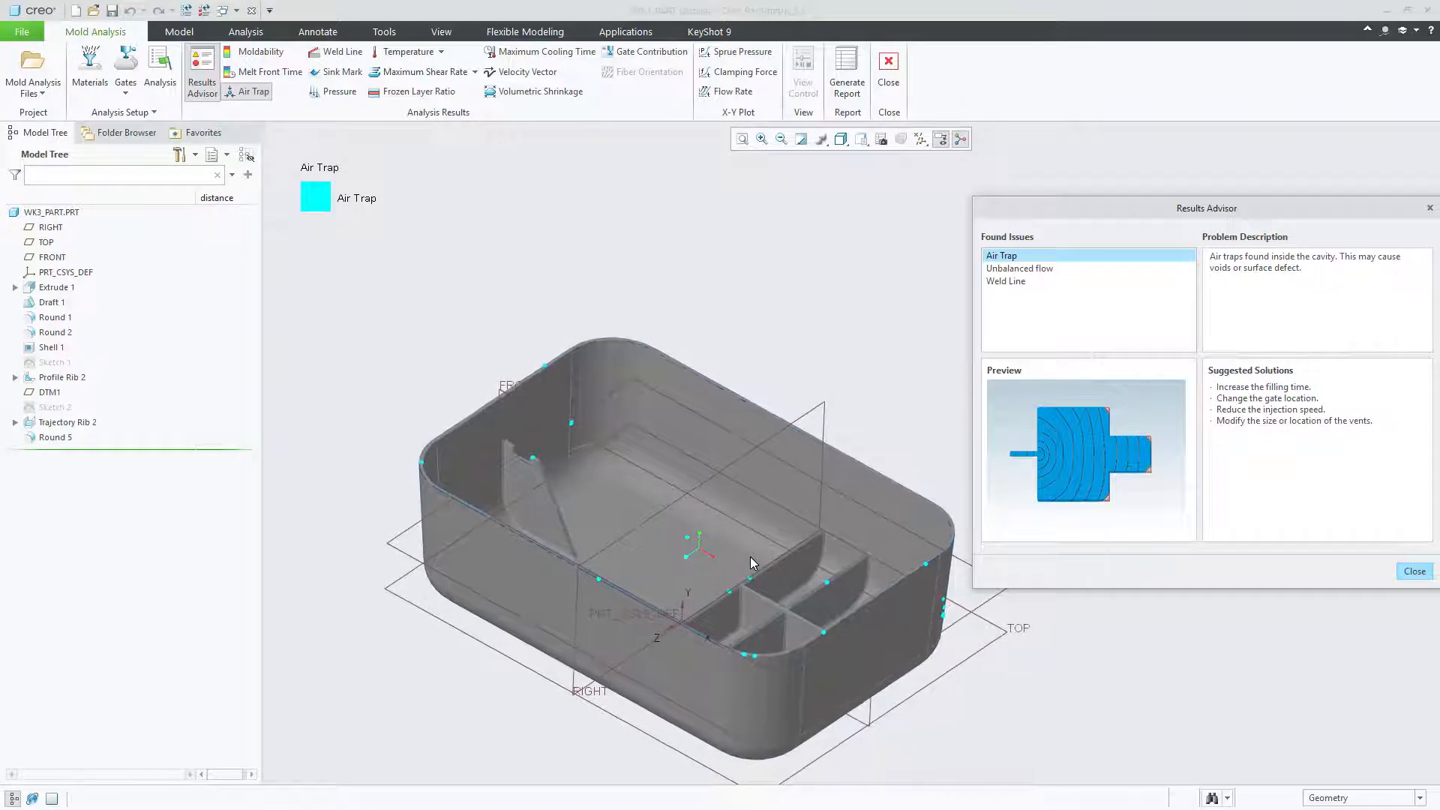
middle_click_drag(660, 494, 588, 489)
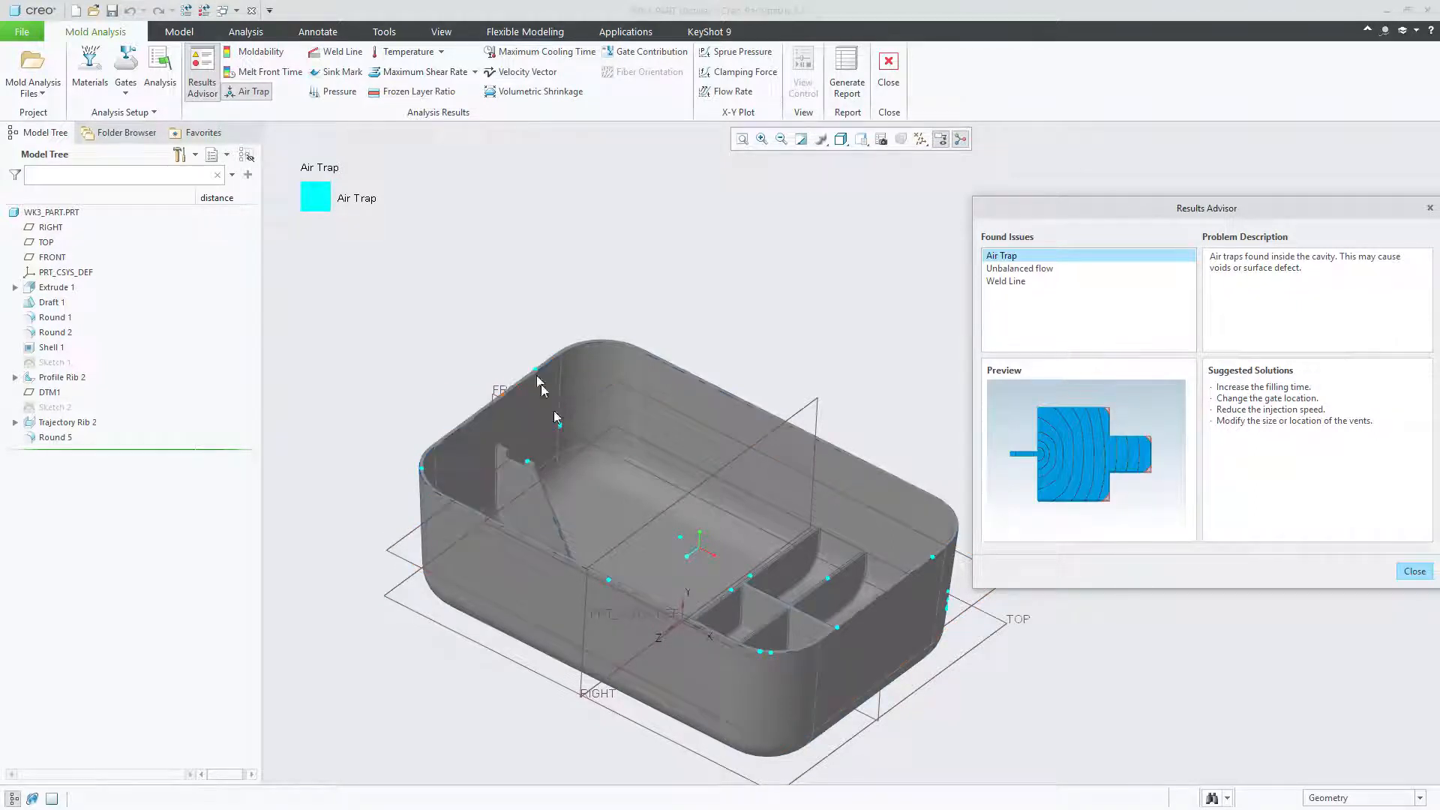
scroll(594, 482, "down", 3)
mouse_move(594, 477)
middle_mouse_down()
mouse_move(829, 685)
mouse_move(852, 685)
mouse_move(718, 628)
mouse_move(730, 614)
middle_mouse_up()
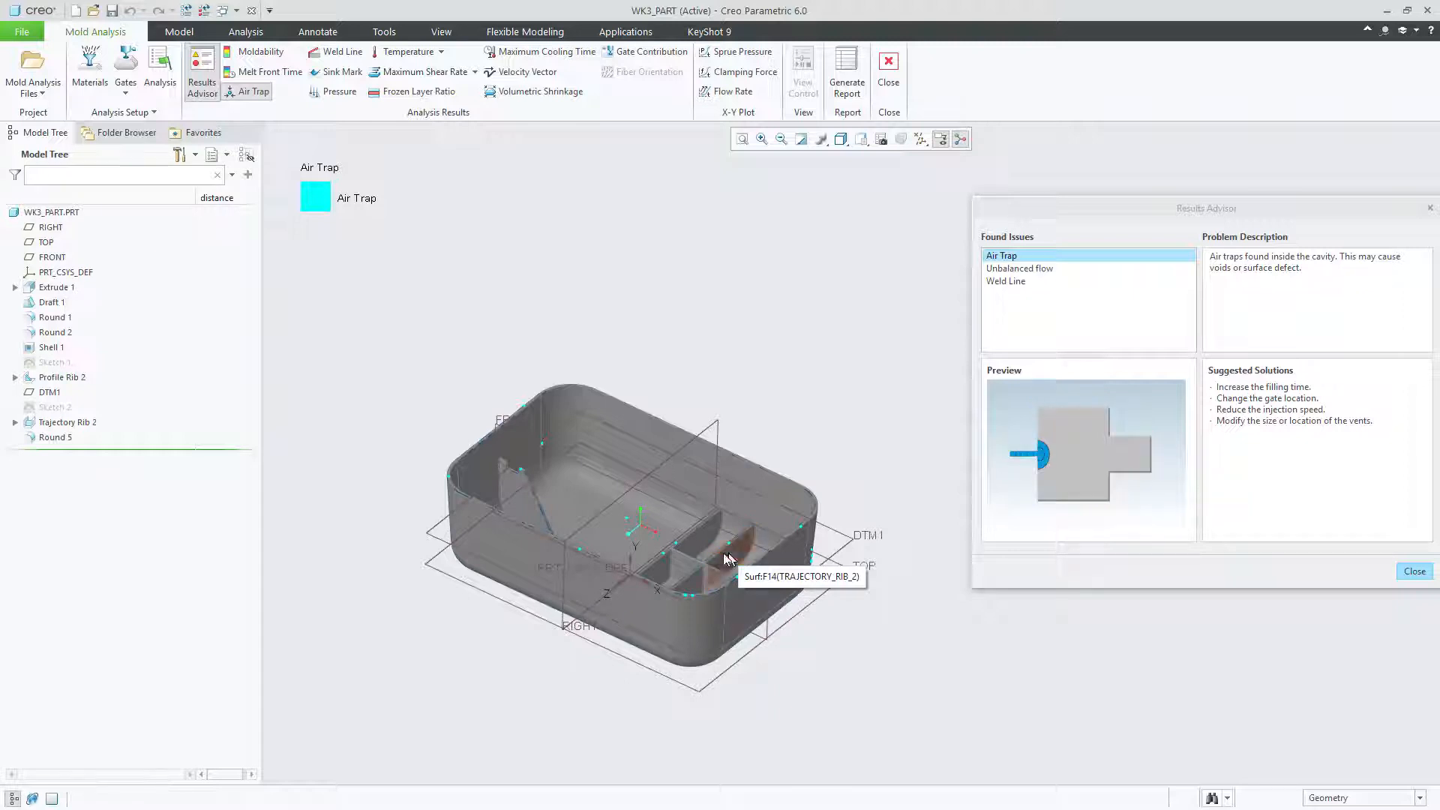
scroll(661, 562, "down", 5)
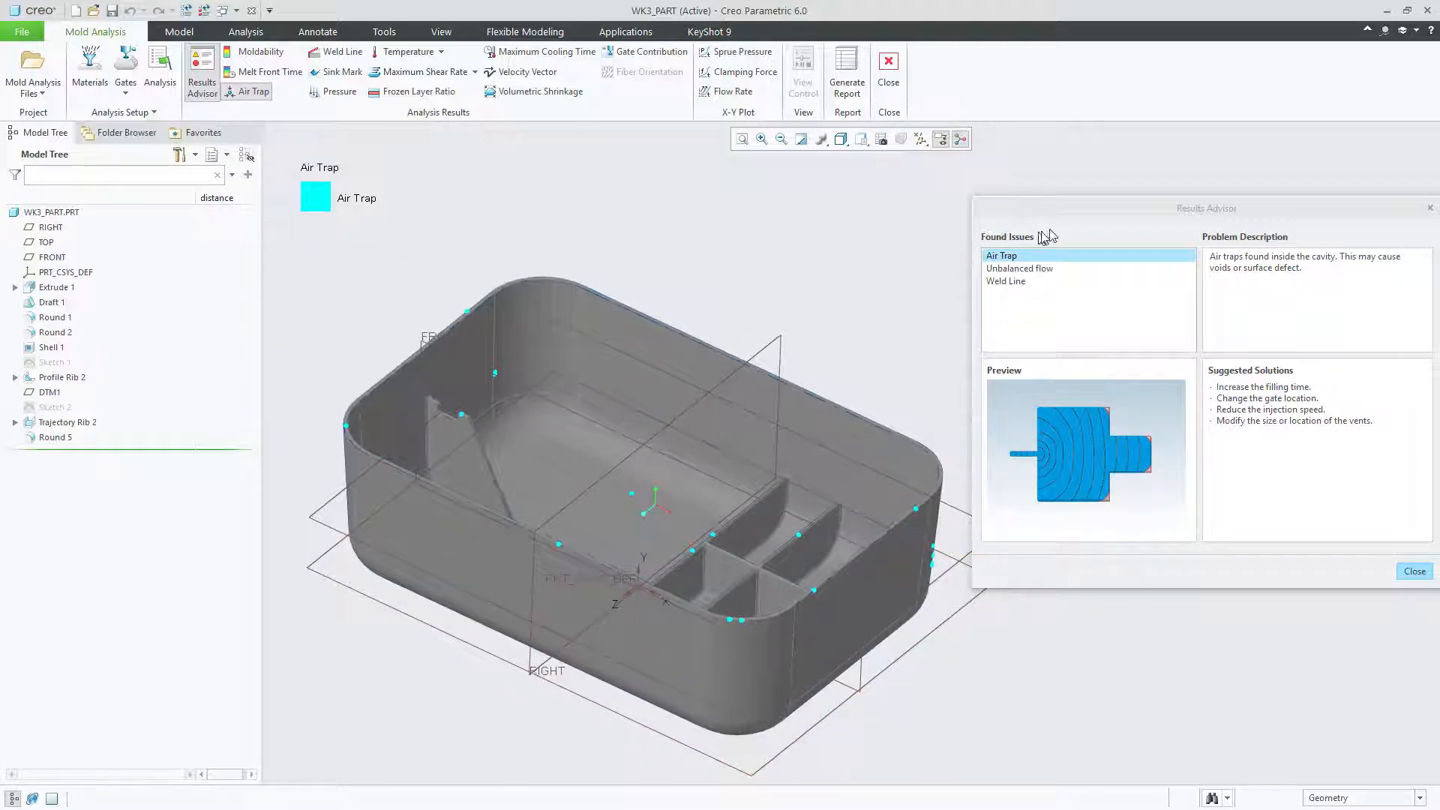
Read the Air Trap problem description and go through each suggested solution in the Results Advisor.
left_click_drag(1060, 213, 971, 257)
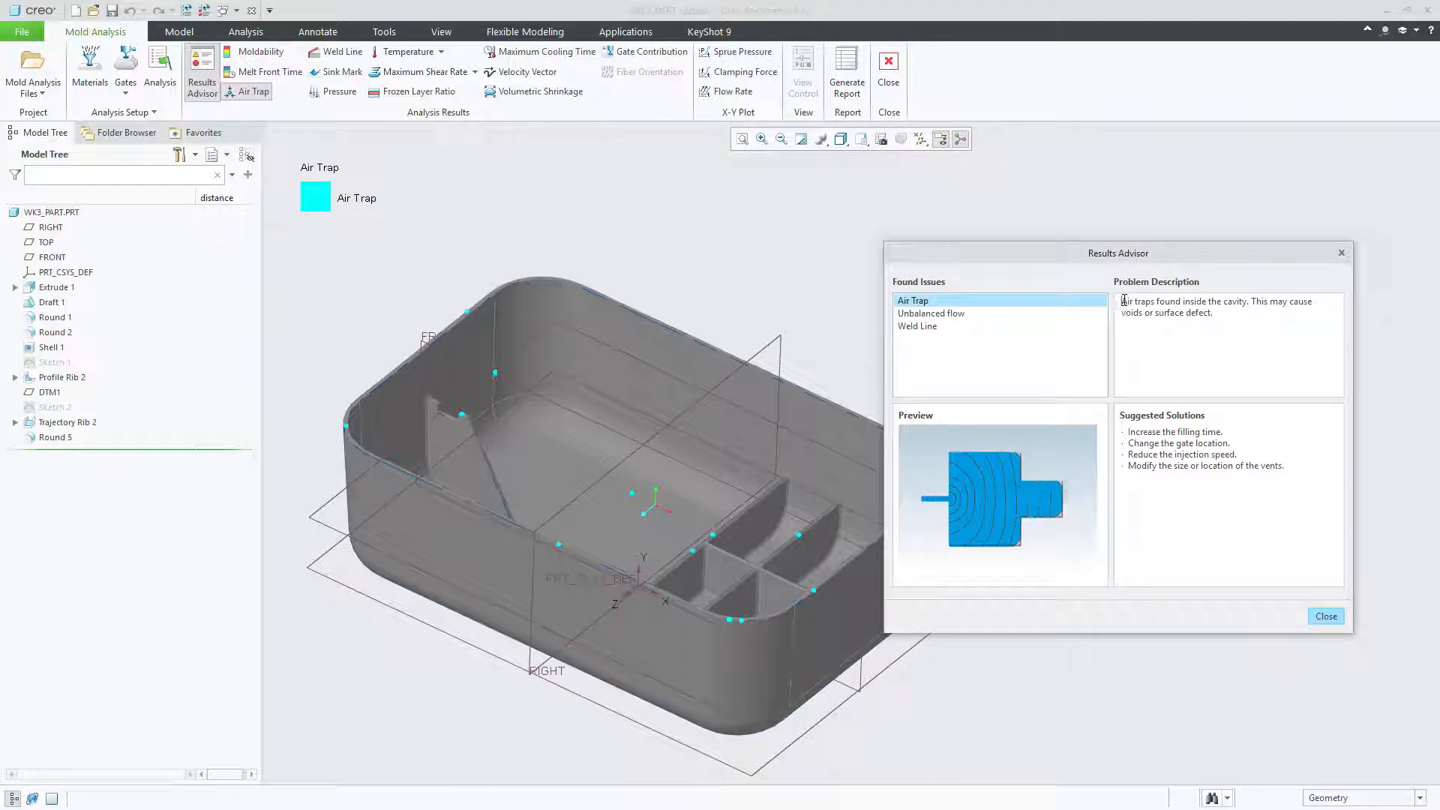
left_click_drag(1124, 301, 1240, 319)
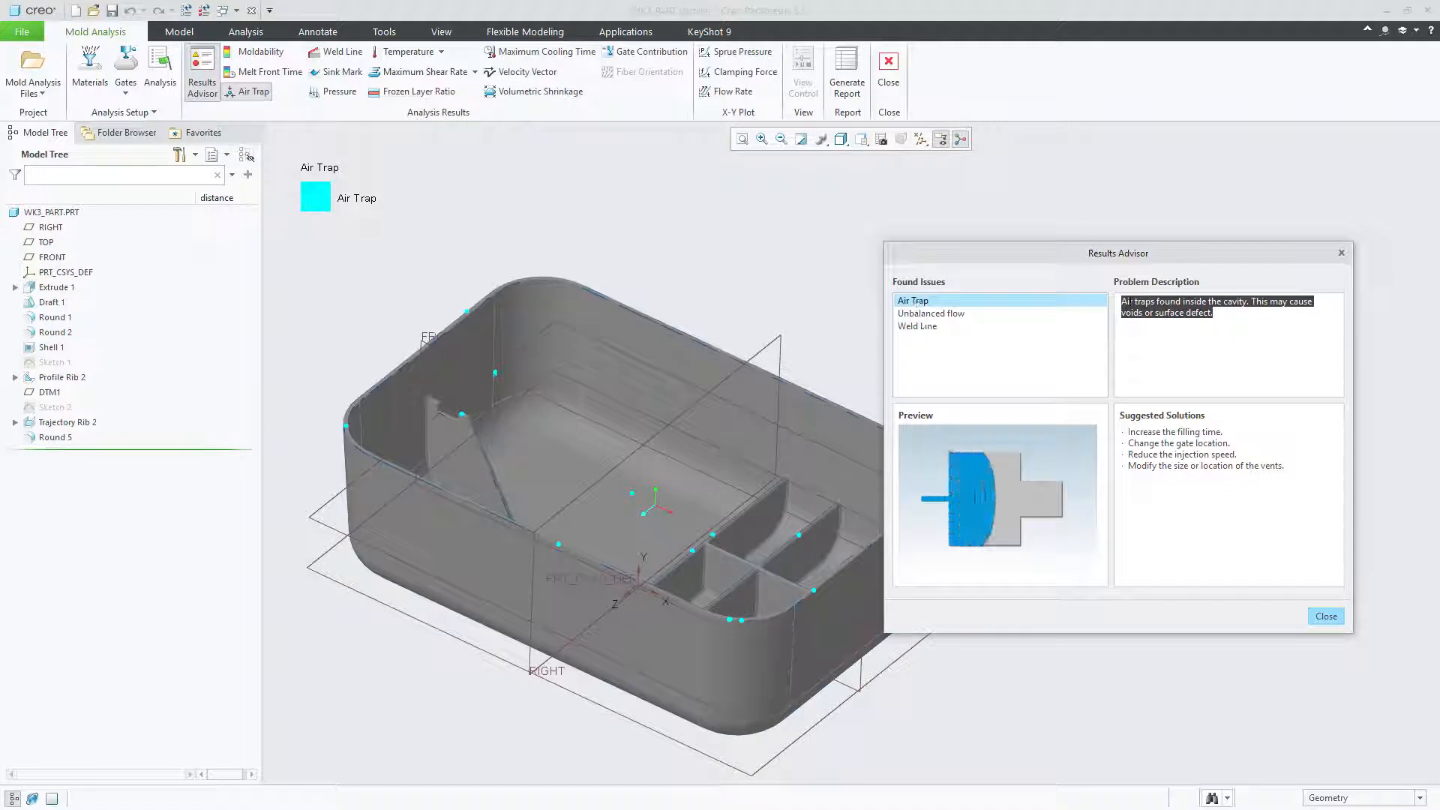
left_click(1128, 430)
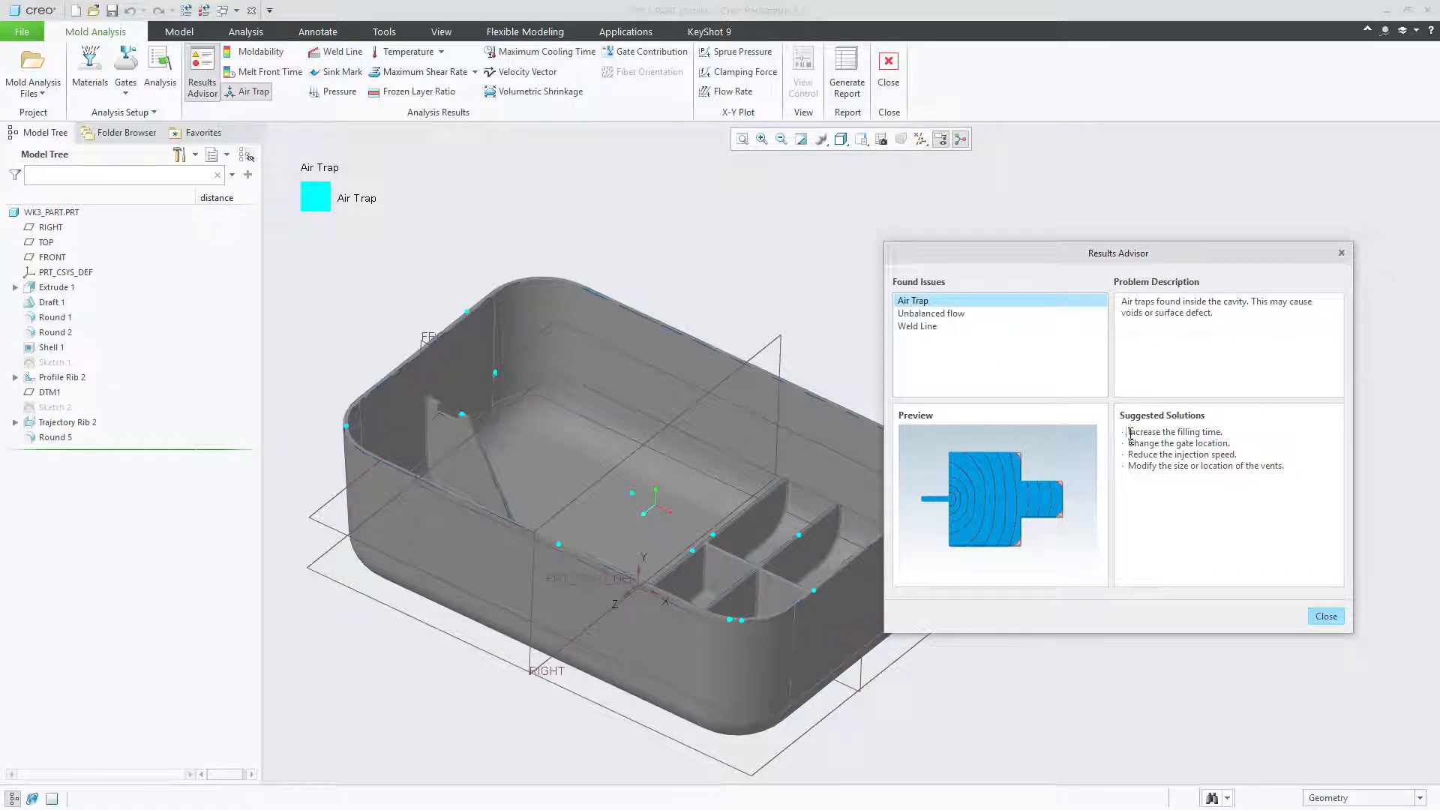
left_click_drag(1130, 433, 1239, 470)
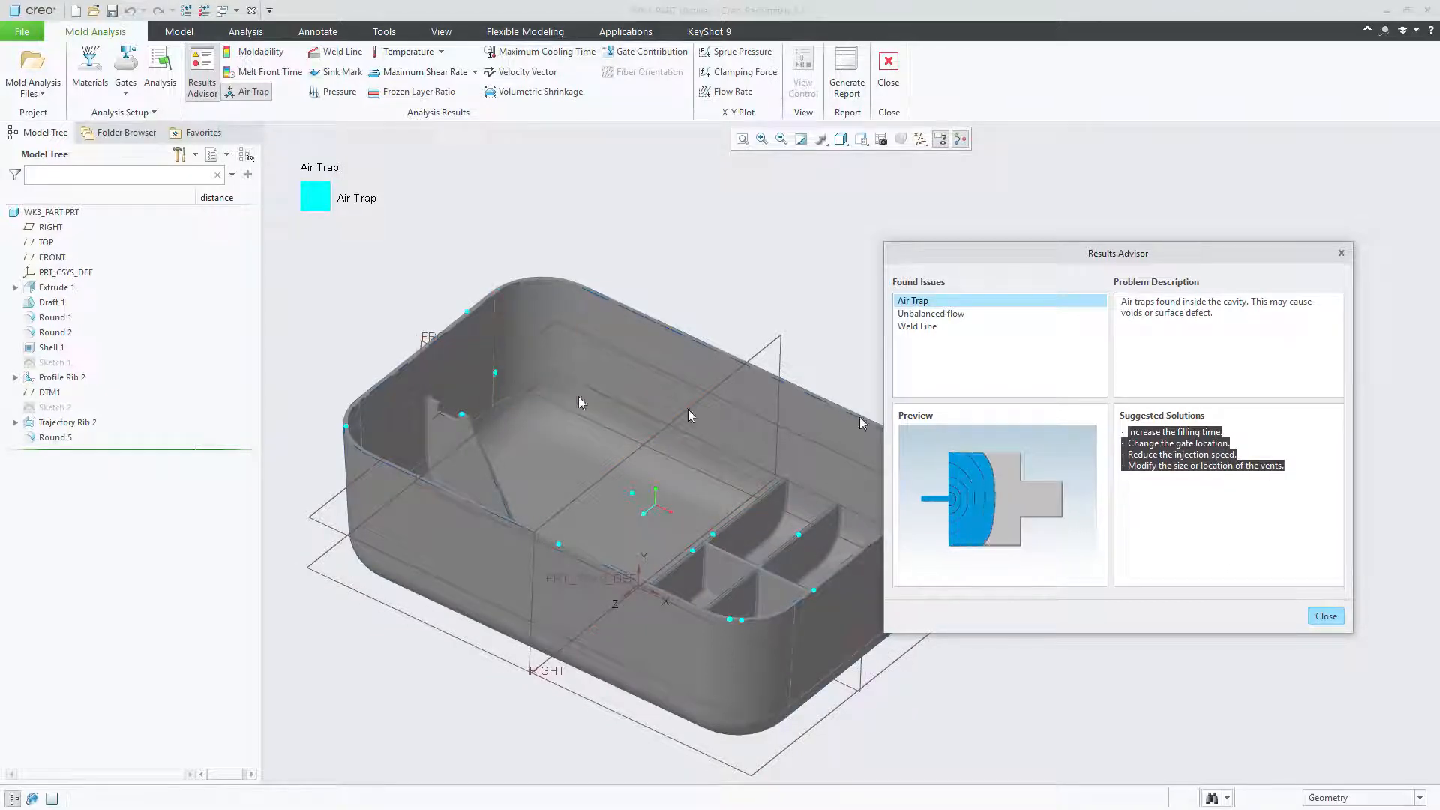
left_click(1139, 433)
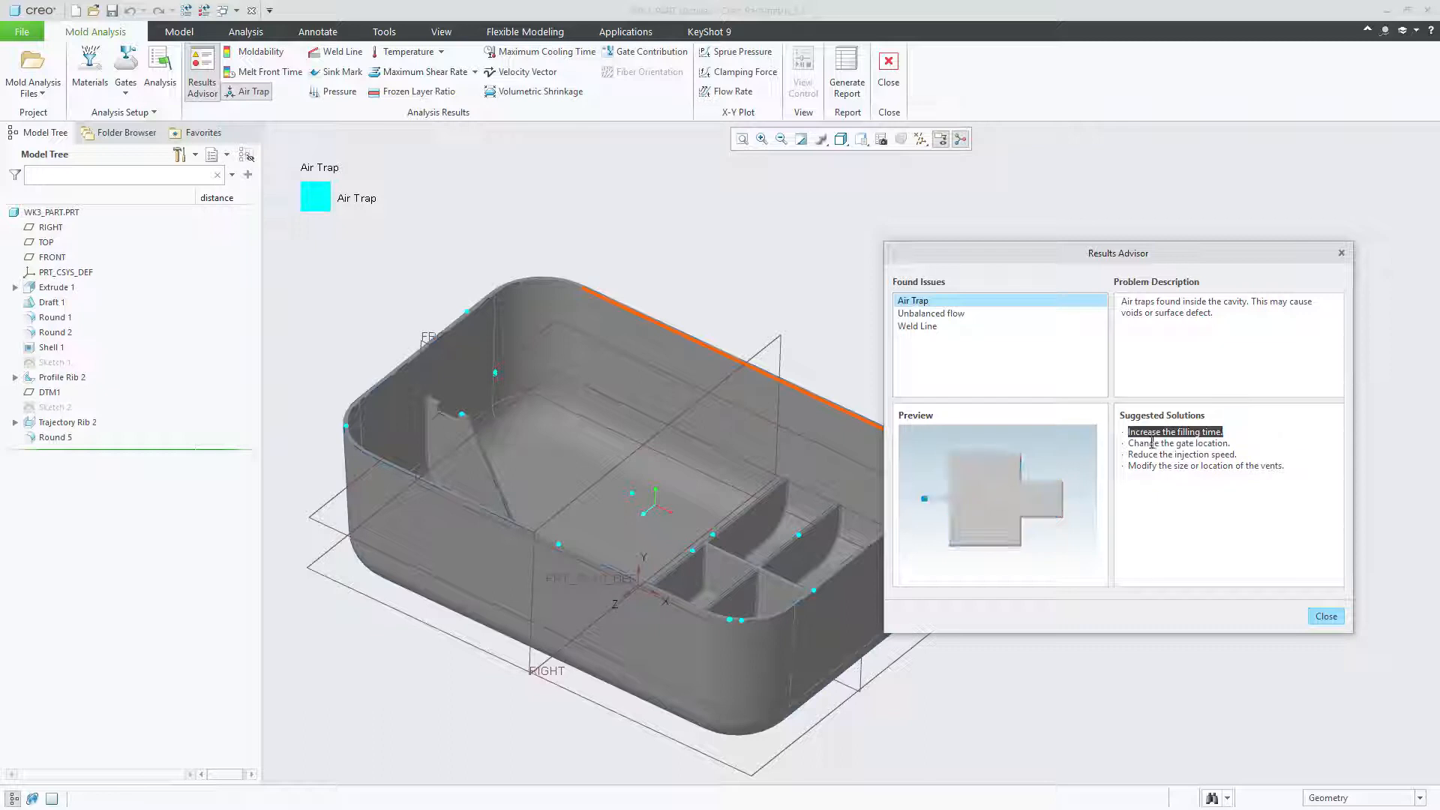
left_click_drag(1143, 442, 1230, 444)
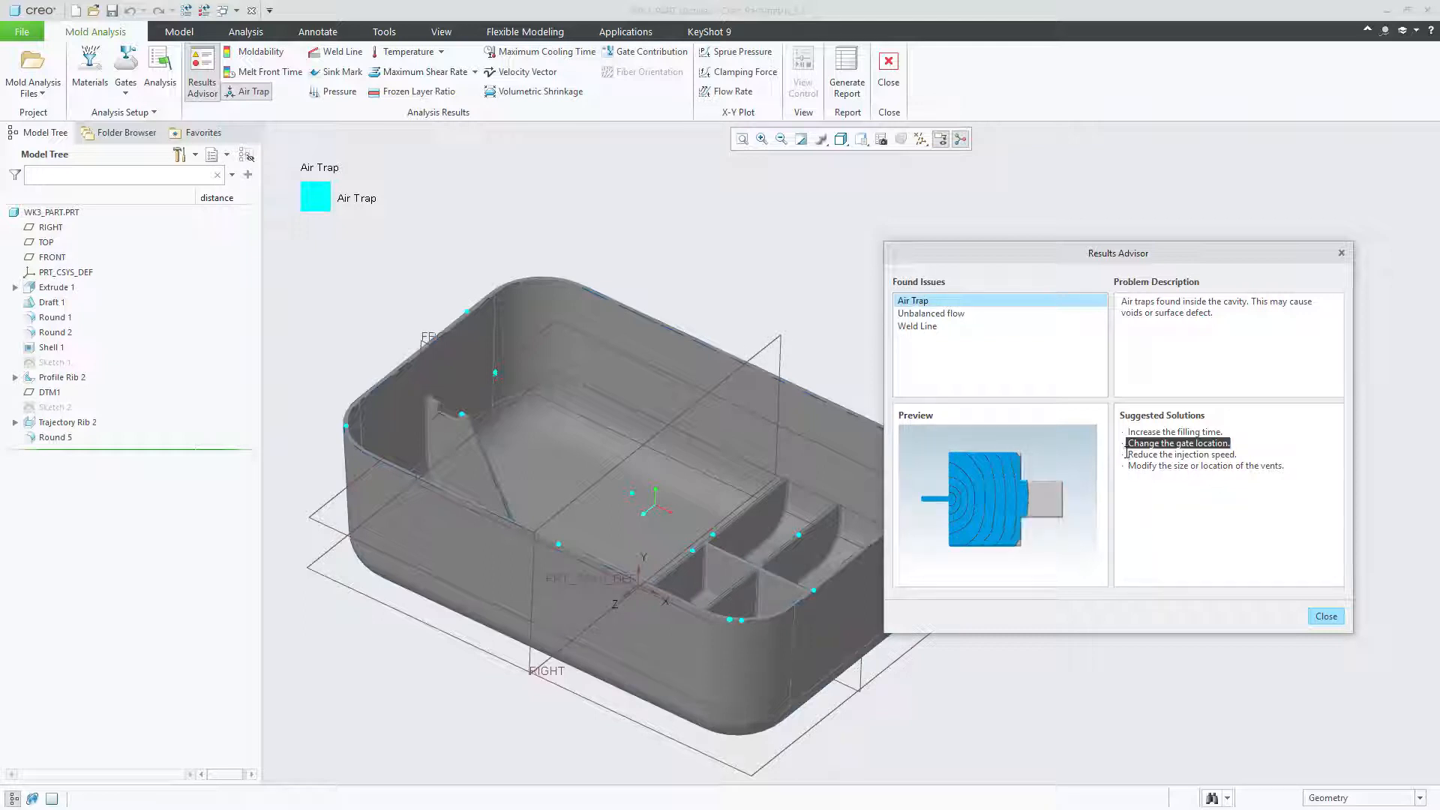
left_click_drag(1127, 455, 1170, 455)
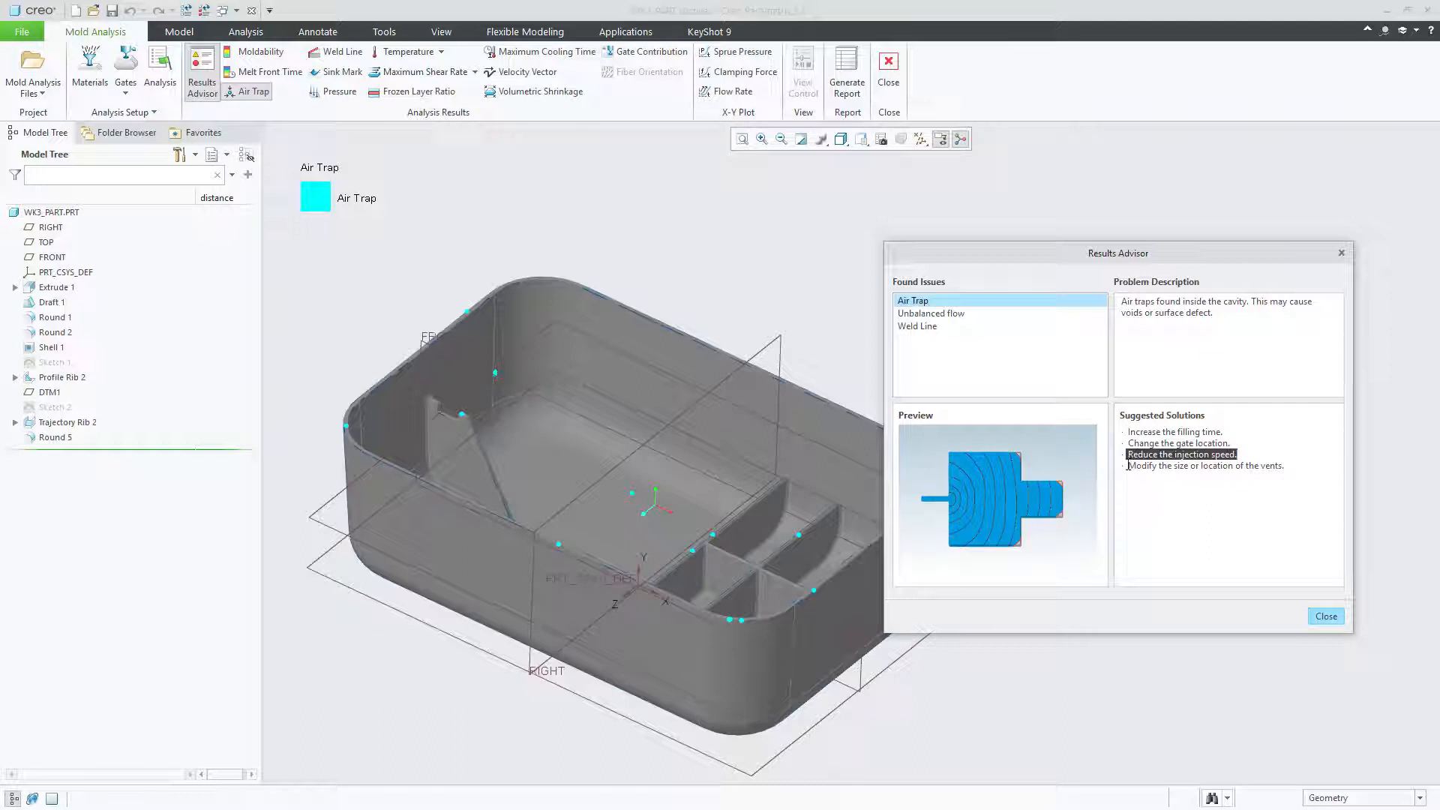
left_click_drag(1128, 465, 1294, 466)
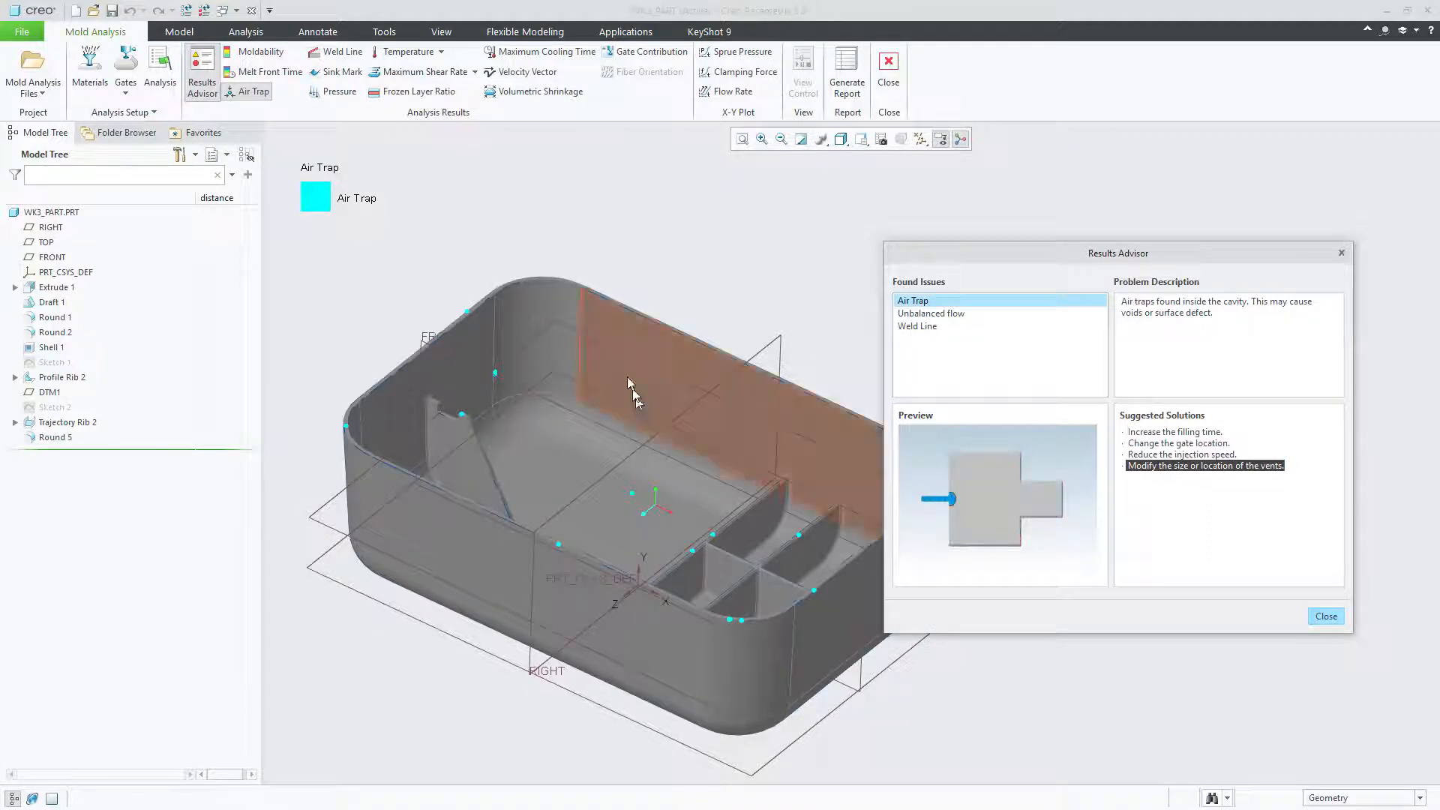
middle_click_drag(633, 393, 415, 300)
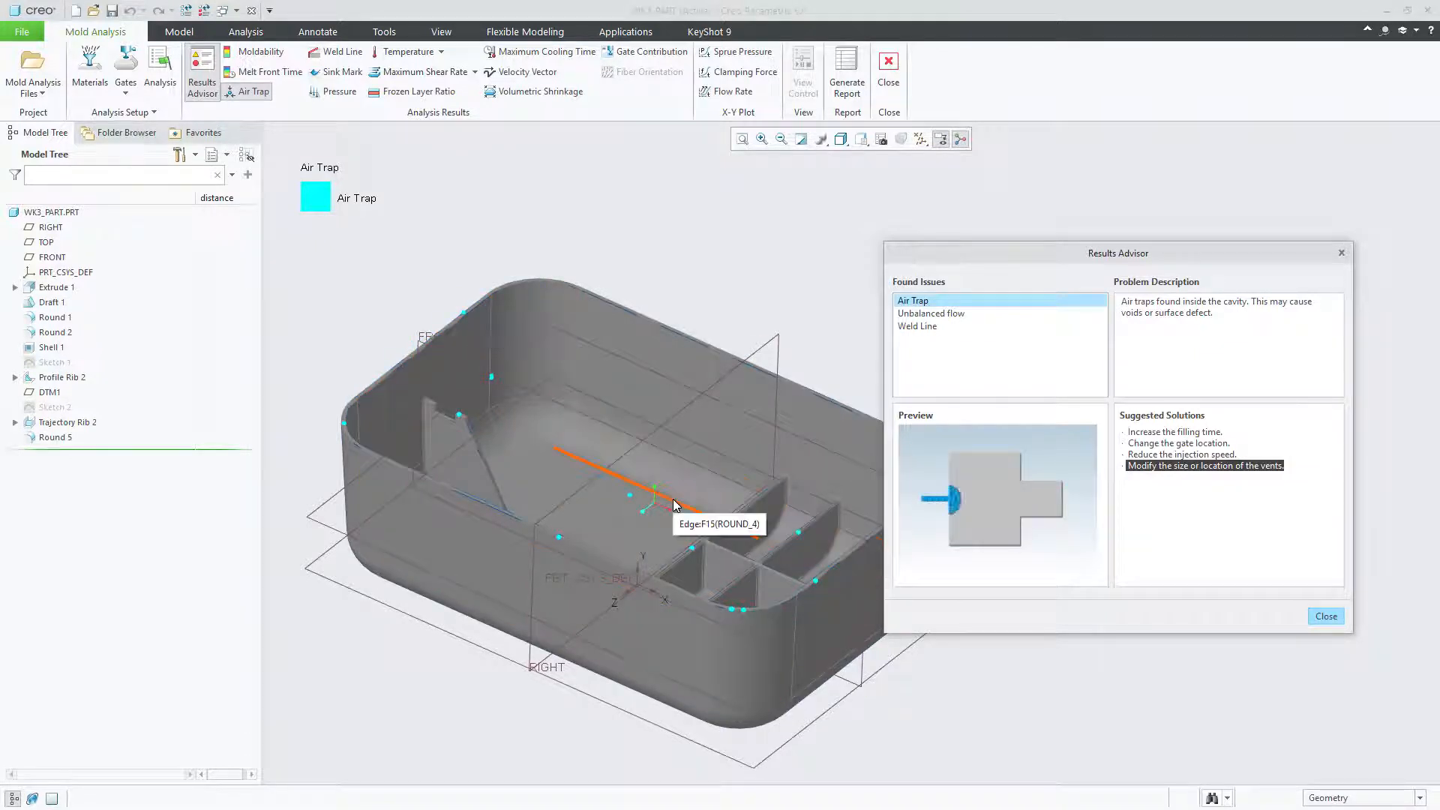
Display the Unbalanced flow issue and examine how the gate contribution regions are distributed over the tray.
left_click(921, 318)
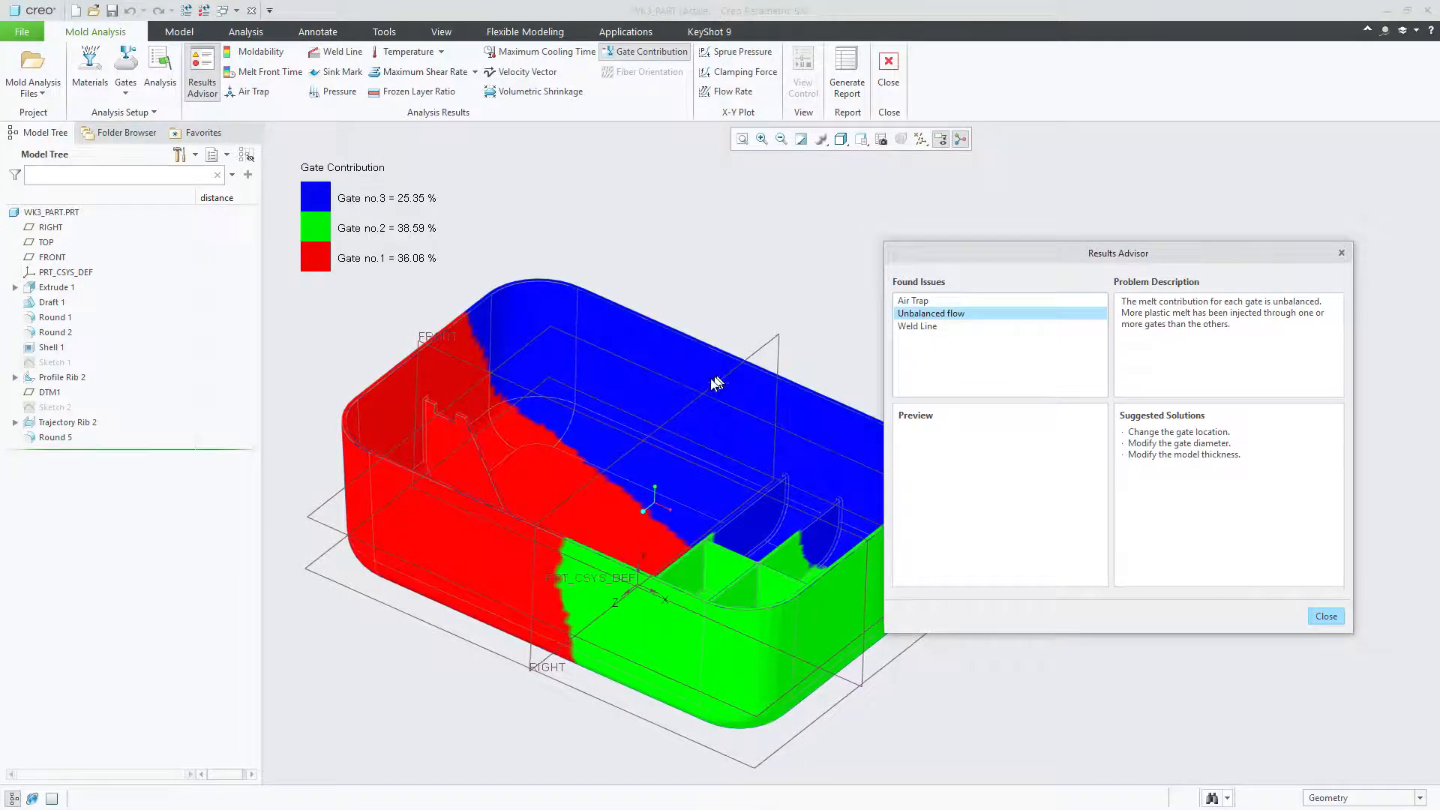
left_click_drag(968, 255, 1010, 183)
mouse_move(676, 474)
middle_mouse_down()
mouse_move(700, 429)
mouse_move(726, 282)
mouse_move(653, 356)
middle_mouse_up()
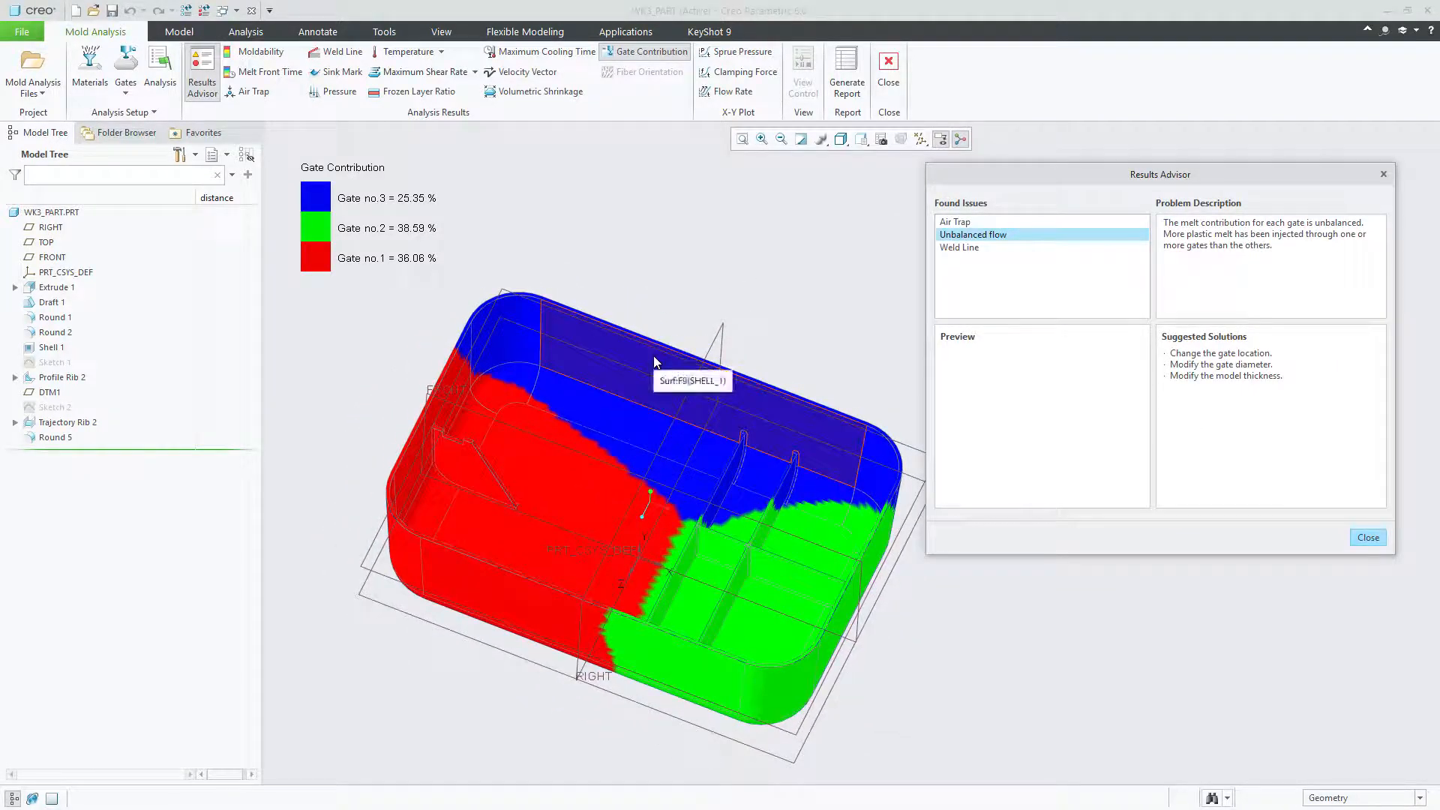
middle_click_drag(654, 357, 405, 263)
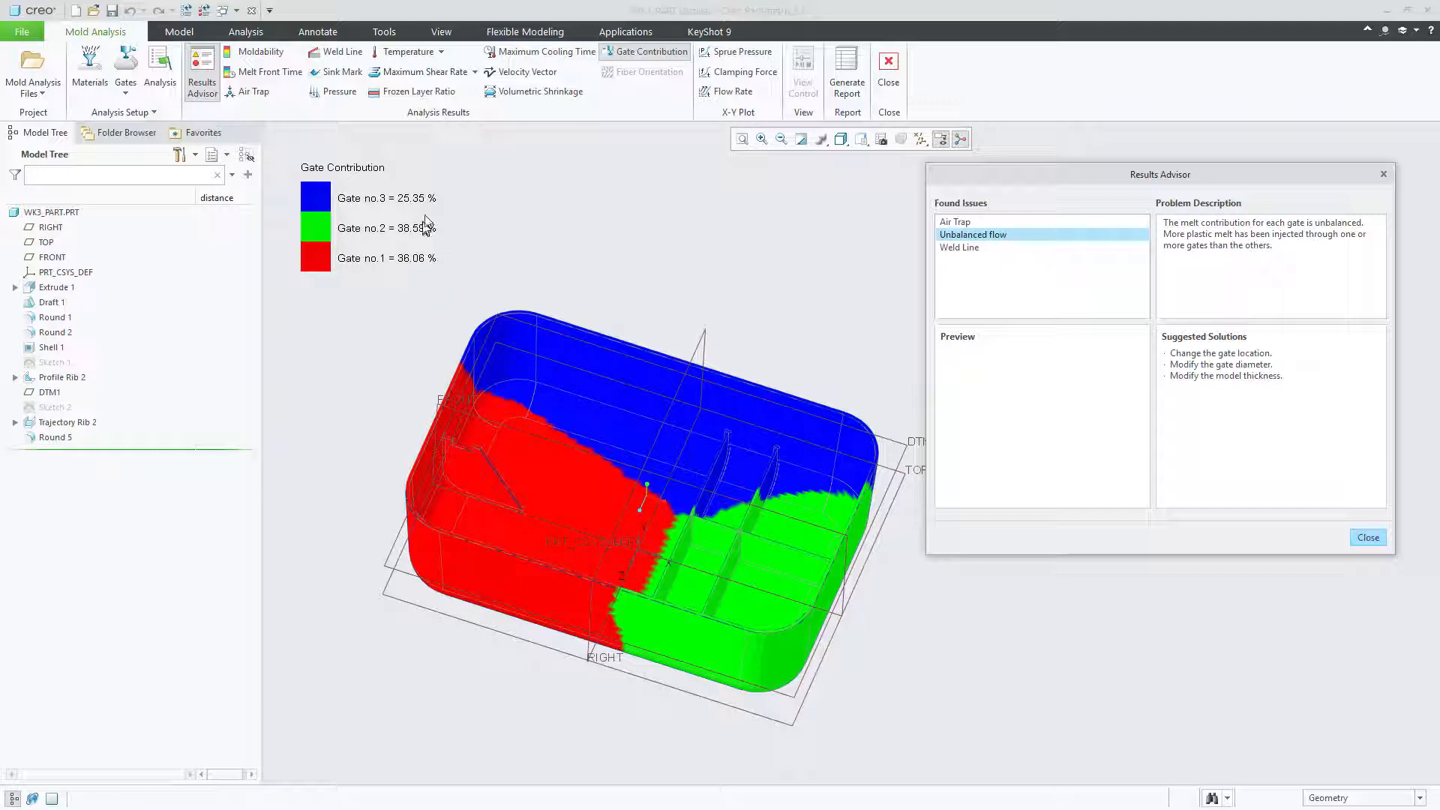
middle_click_drag(692, 521, 699, 529)
middle_click_drag(695, 549, 679, 534)
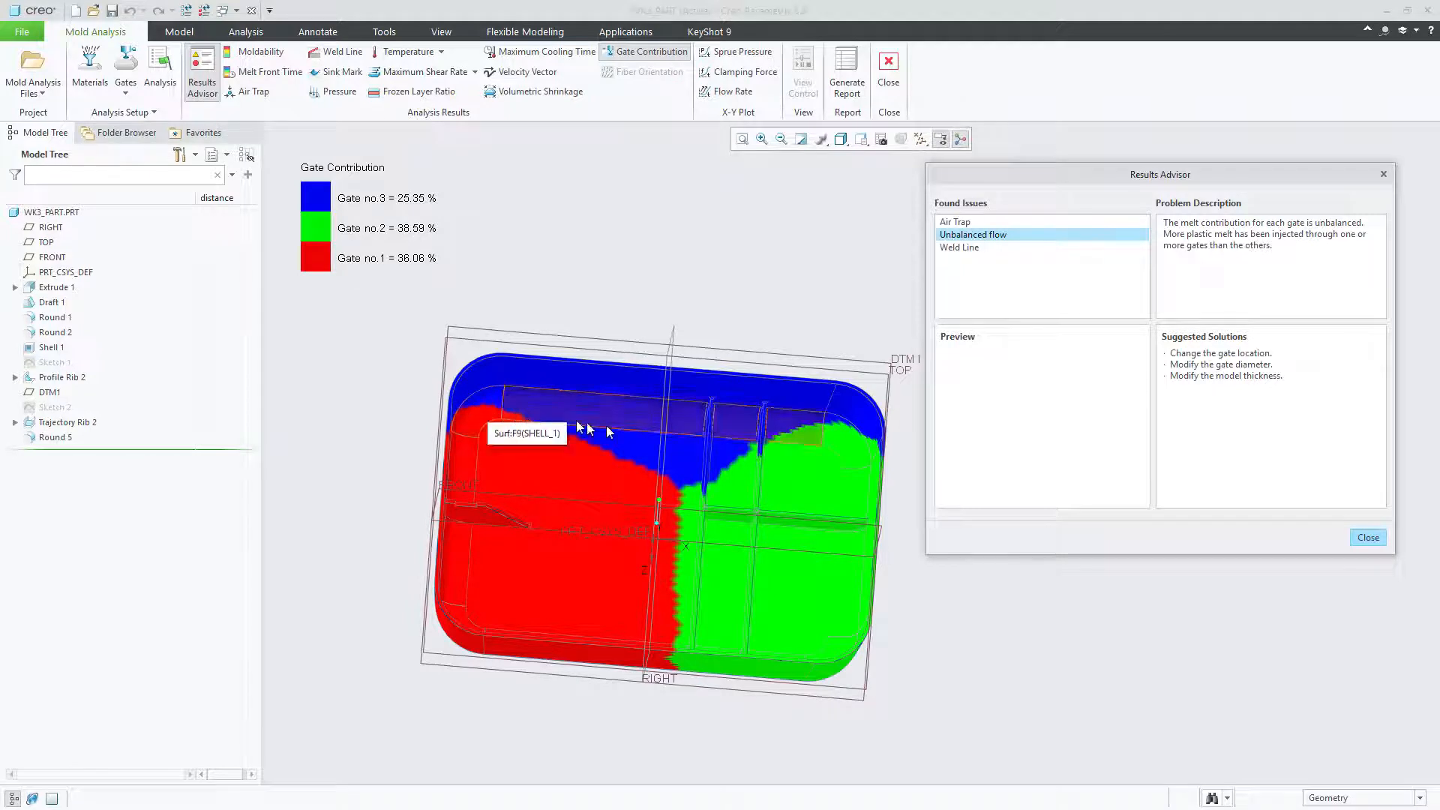
middle_click_drag(893, 425, 753, 445)
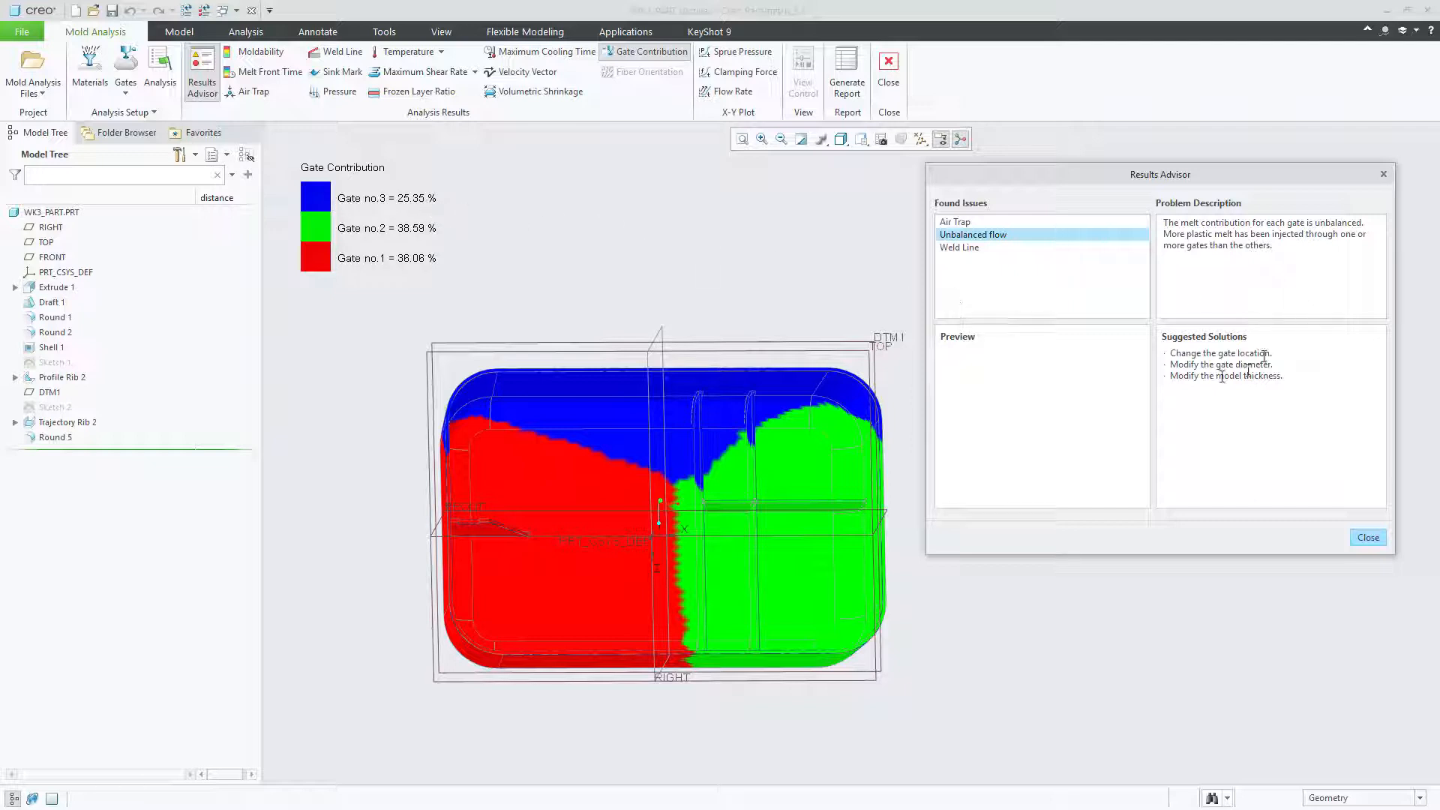
Go through the suggested solutions for Unbalanced flow, covering gate location, gate diameter and model thickness.
left_click_drag(1172, 352, 1292, 384)
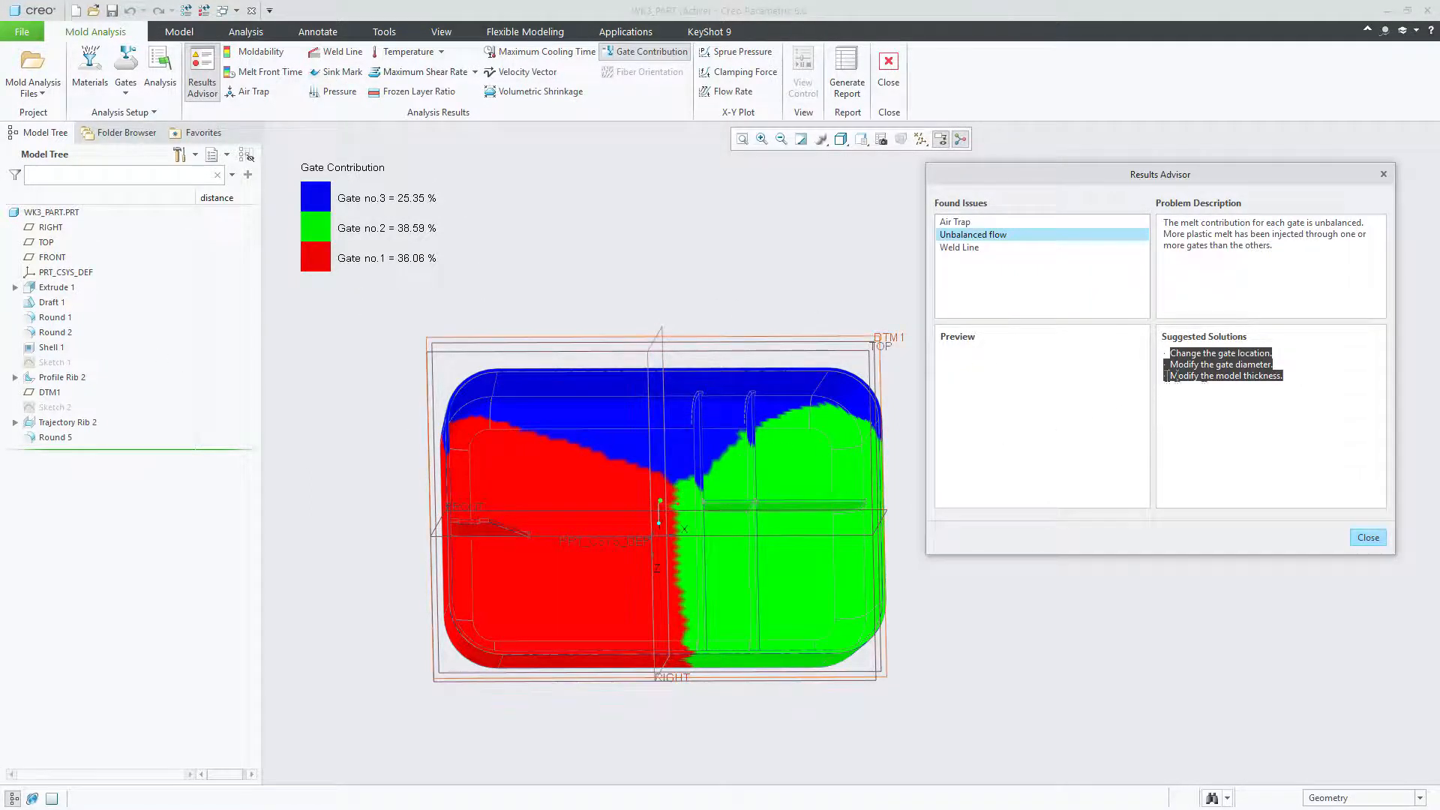
left_click(1184, 352)
left_click_drag(1194, 354, 1282, 364)
left_click(1275, 364)
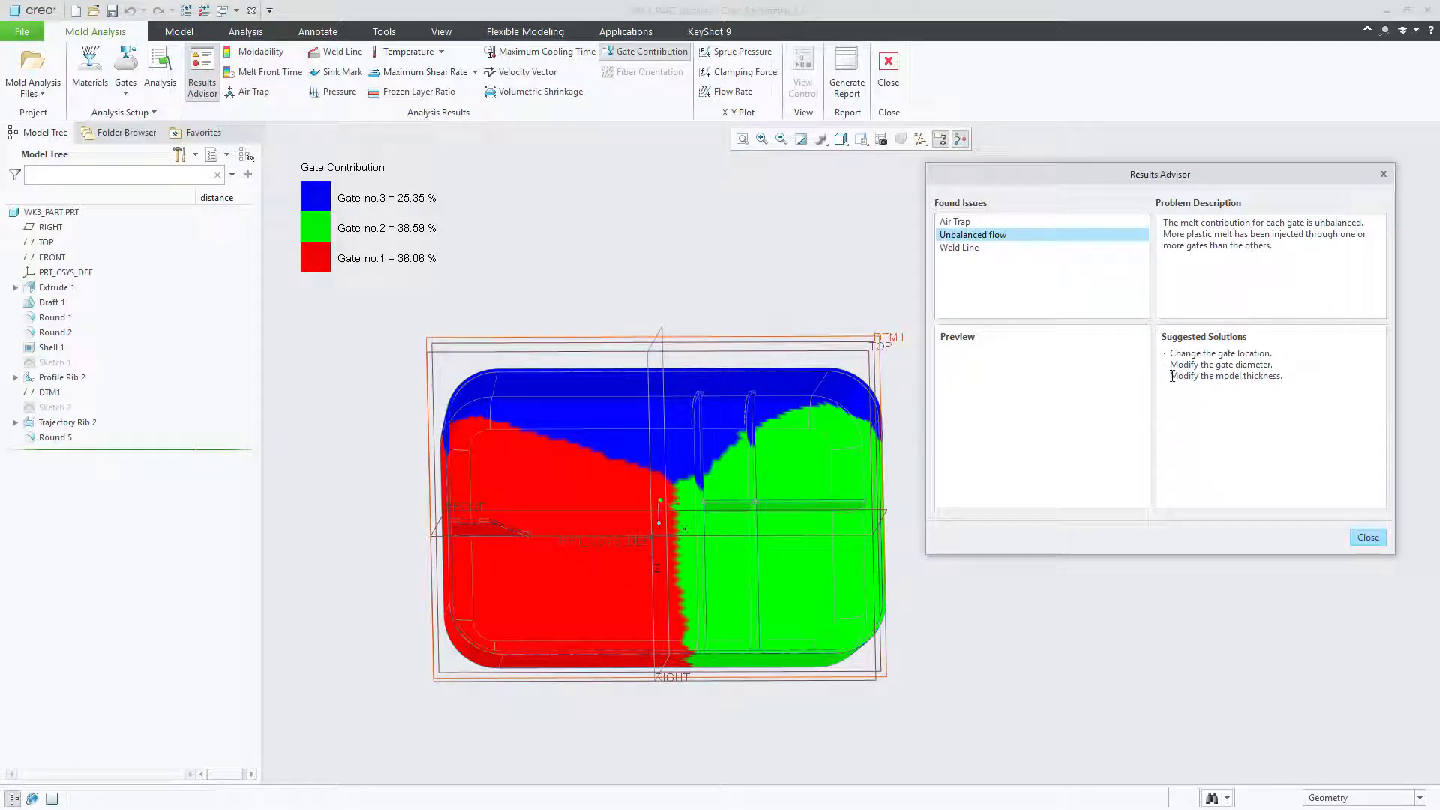
left_click_drag(1172, 377, 1217, 376)
left_click(1184, 379)
left_click_drag(1174, 376, 1279, 379)
Display the Weld Line issue and examine where the weld lines run across the tray floor and ribs.
left_click(966, 249)
middle_click_drag(825, 377, 716, 349)
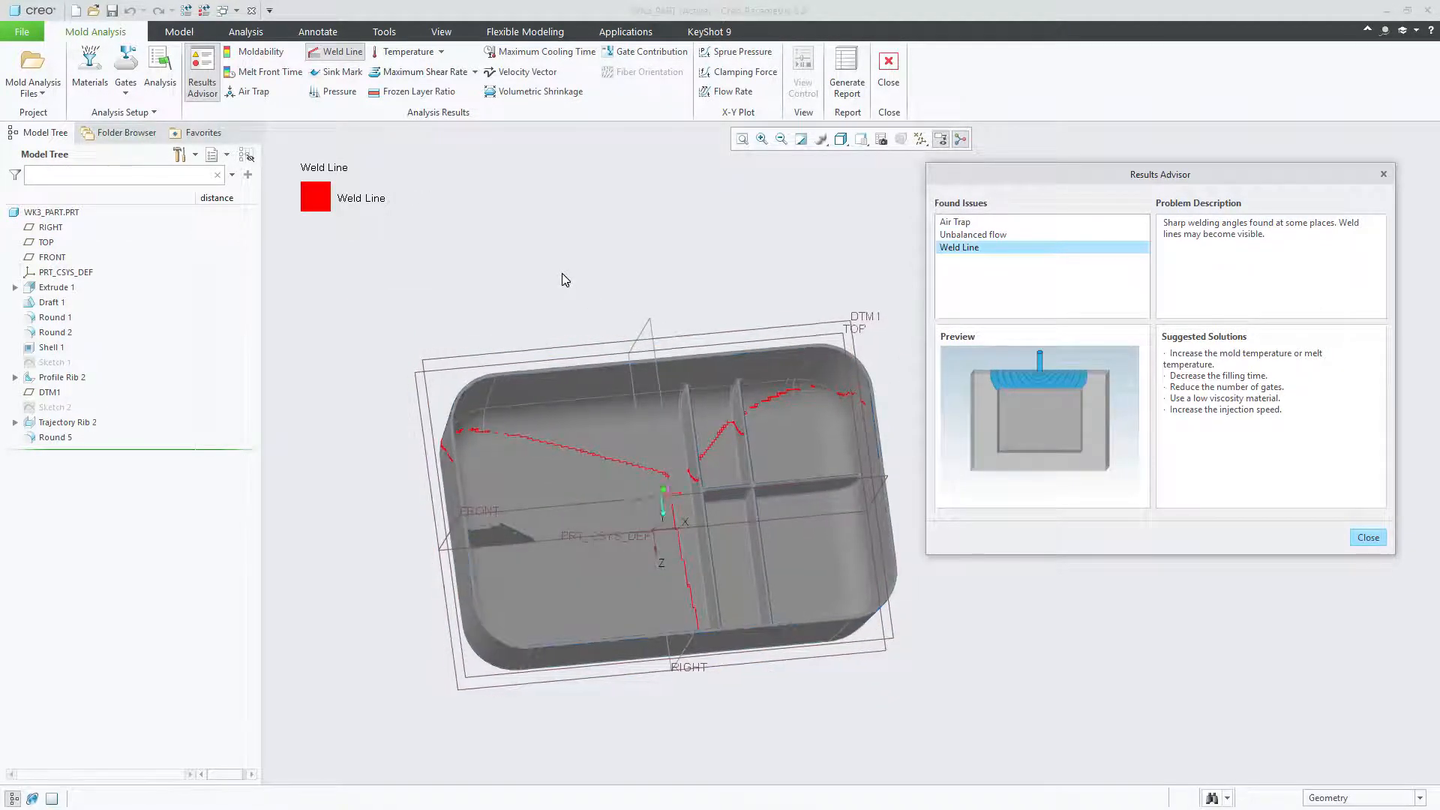
mouse_move(561, 274)
middle_mouse_down()
mouse_move(606, 286)
mouse_move(562, 389)
mouse_move(591, 419)
middle_mouse_up()
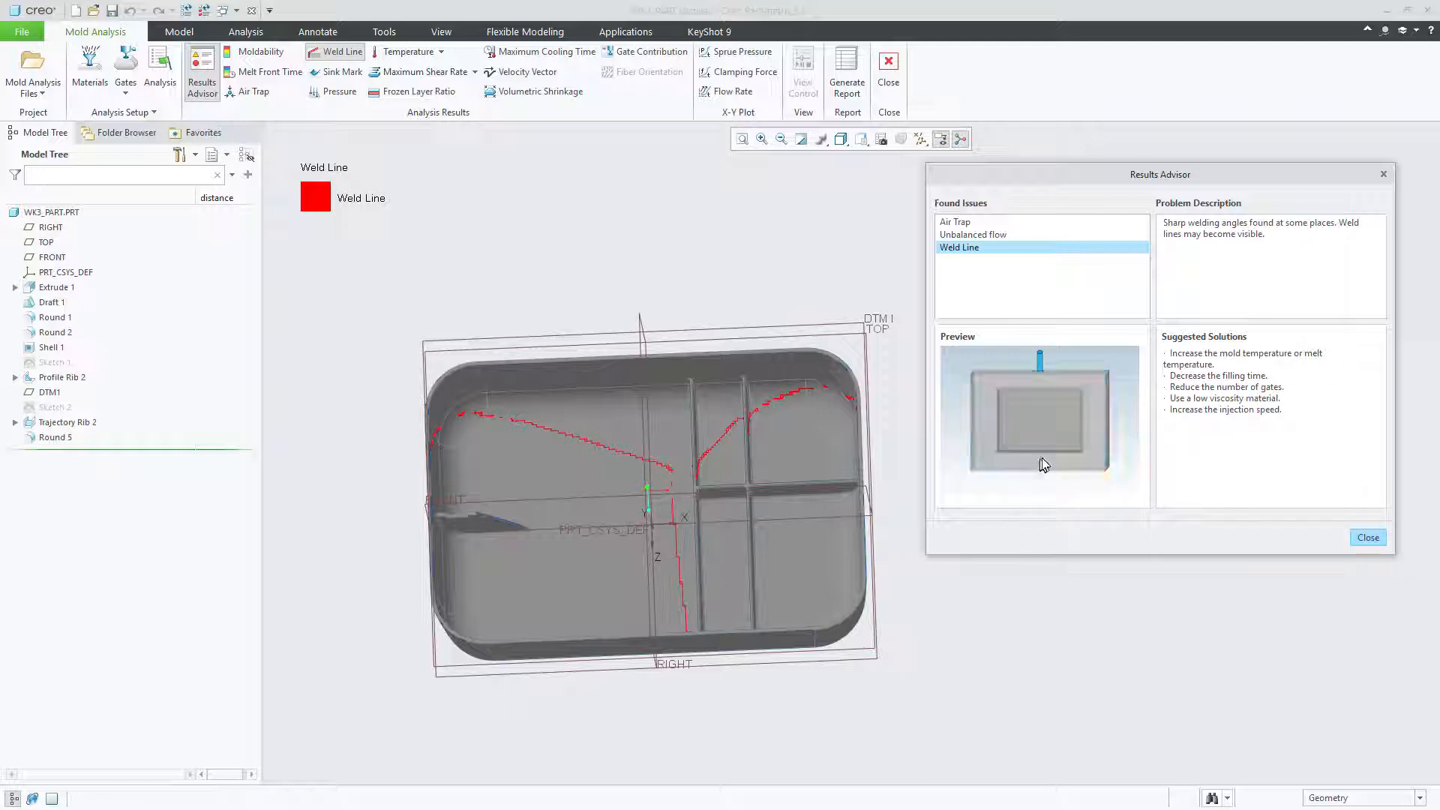
Read the Weld Line problem description about sharp welding angles.
left_click_drag(1172, 224, 1266, 234)
left_click(1180, 224)
left_click_drag(1266, 235, 1164, 218)
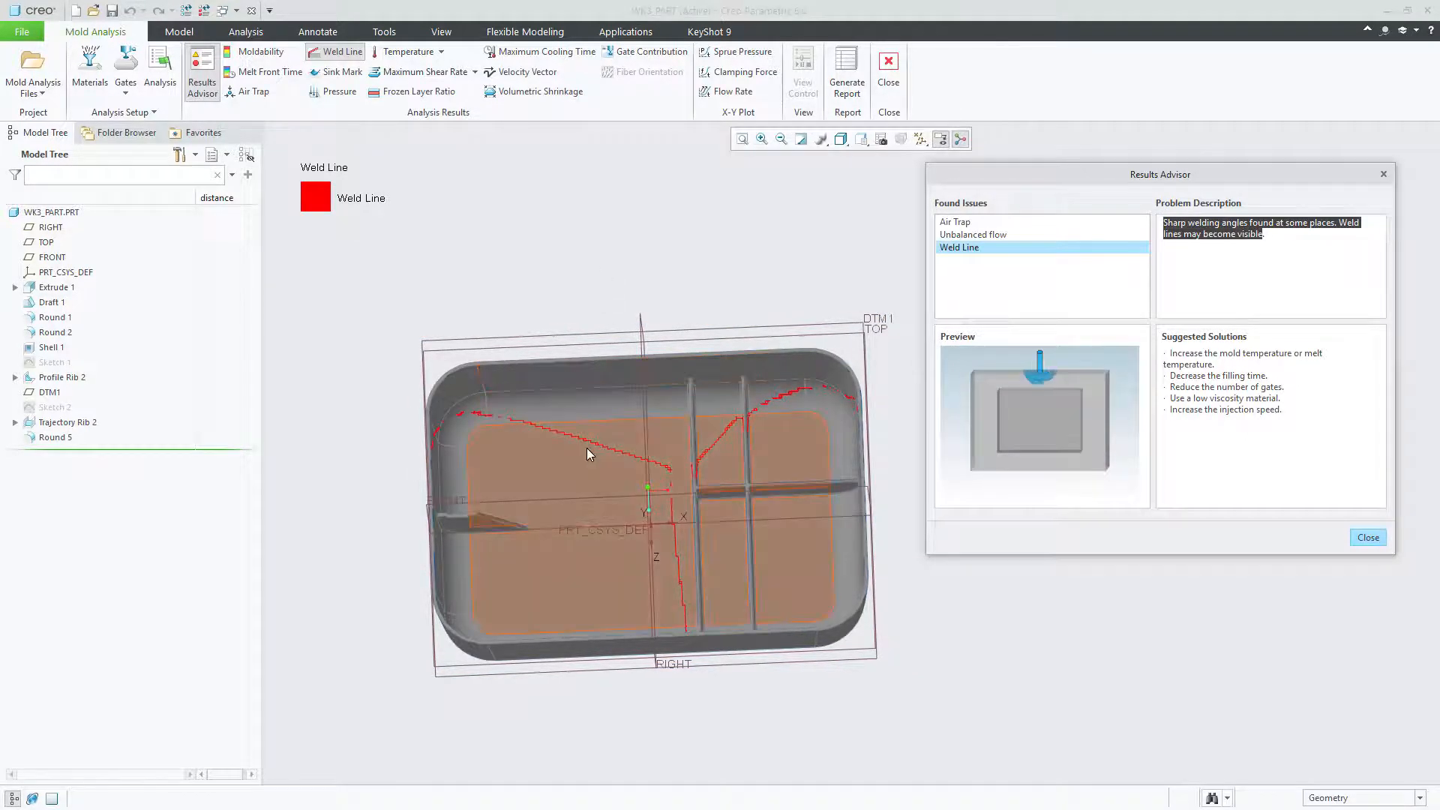
Inspect the weld lines on the tray floor, walls and ribs from several angles and close the Results Advisor.
middle_click_drag(750, 207, 696, 271)
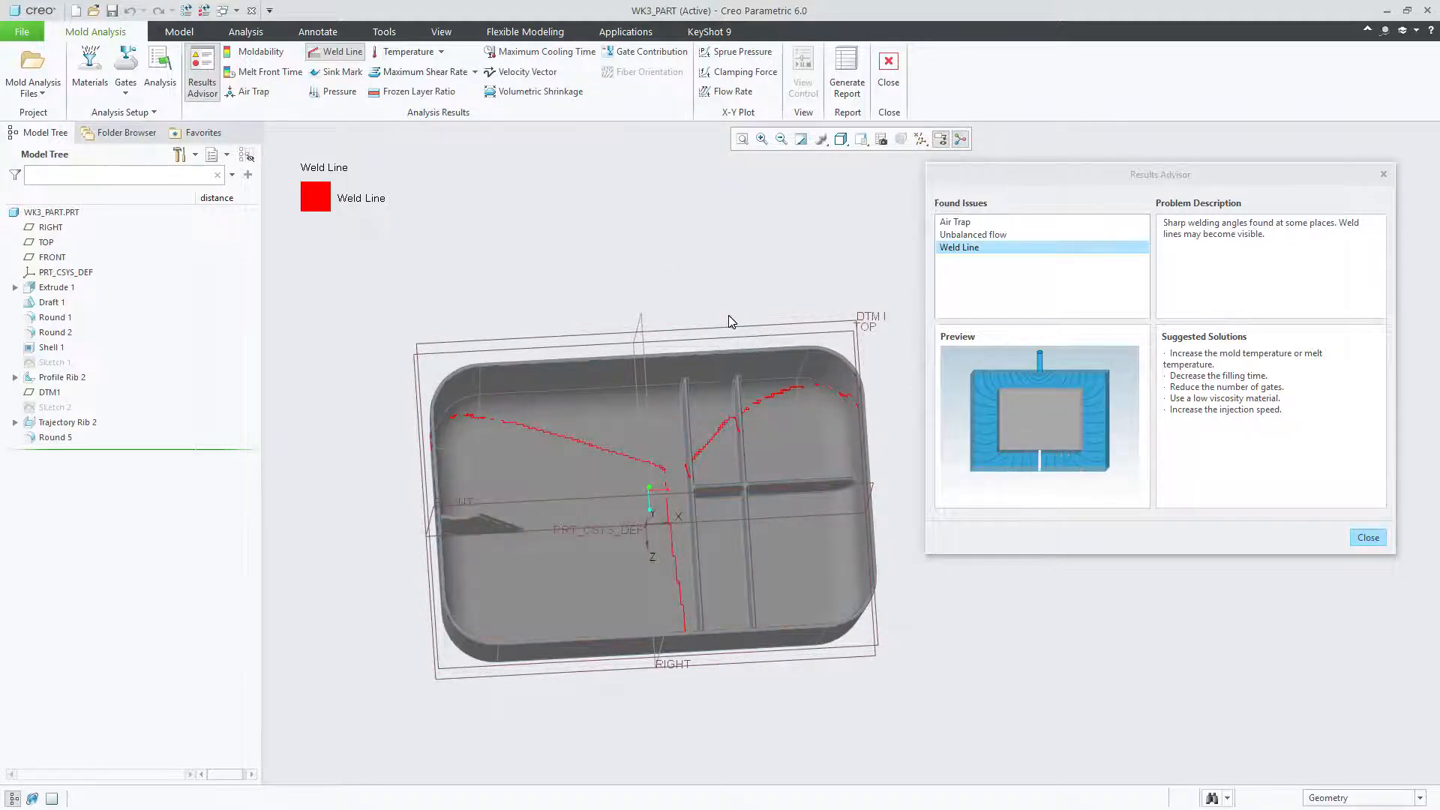
mouse_move(520, 272)
middle_mouse_down()
mouse_move(546, 296)
mouse_move(617, 305)
mouse_move(670, 478)
mouse_move(514, 484)
middle_mouse_up()
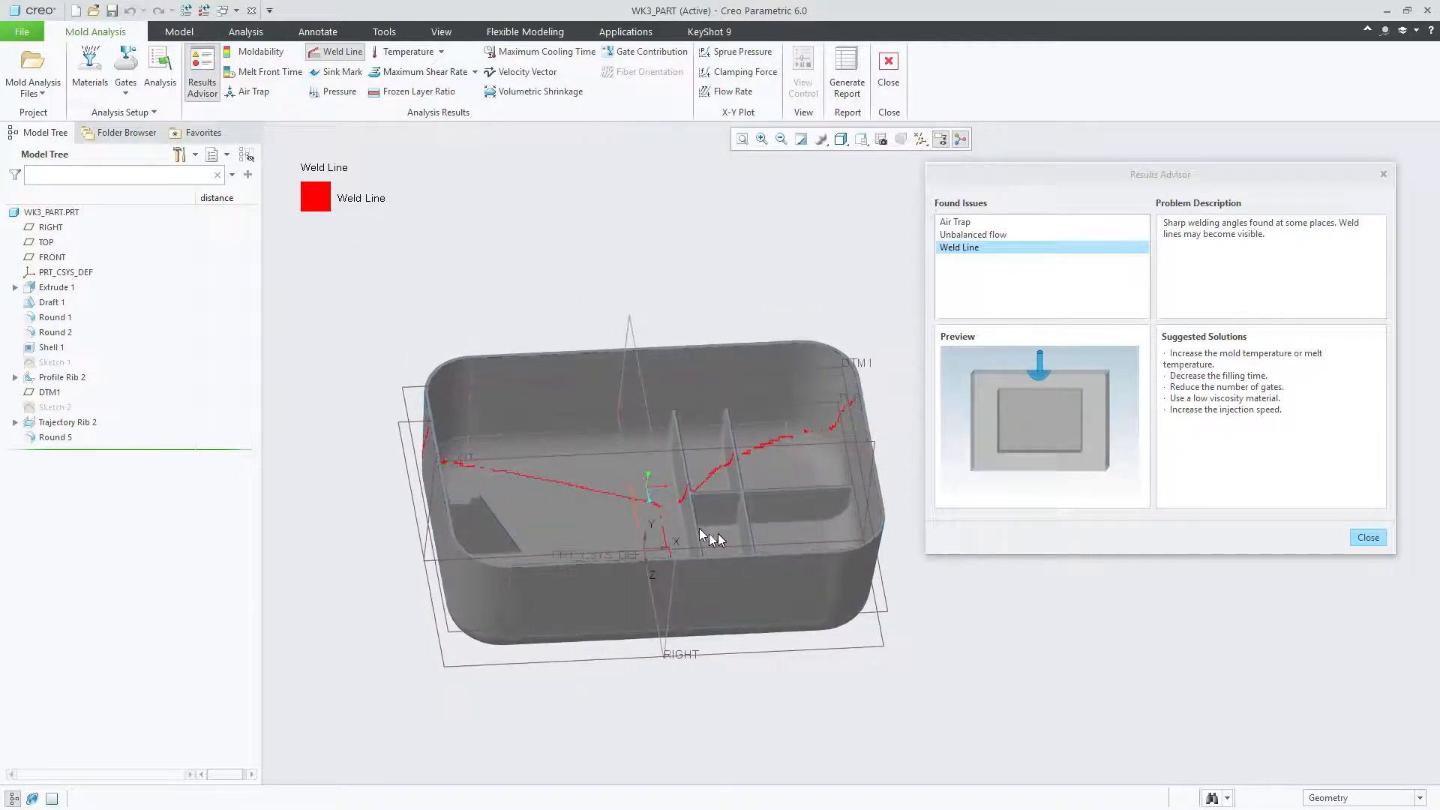
mouse_move(677, 533)
middle_mouse_down()
mouse_move(676, 423)
mouse_move(546, 236)
mouse_move(621, 461)
mouse_move(570, 487)
mouse_move(762, 437)
mouse_move(572, 237)
mouse_move(757, 255)
middle_mouse_up()
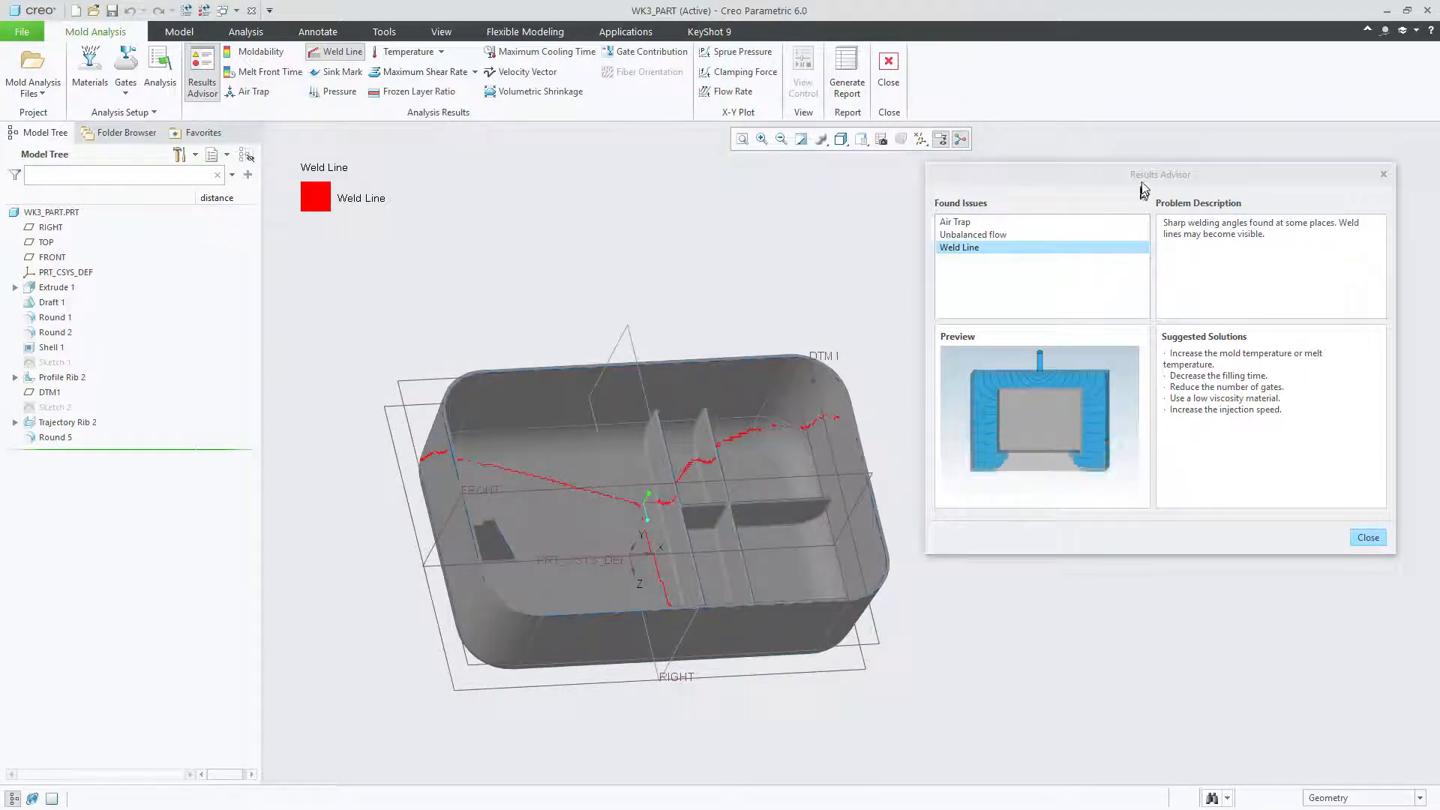
left_click_drag(1140, 180, 912, 238)
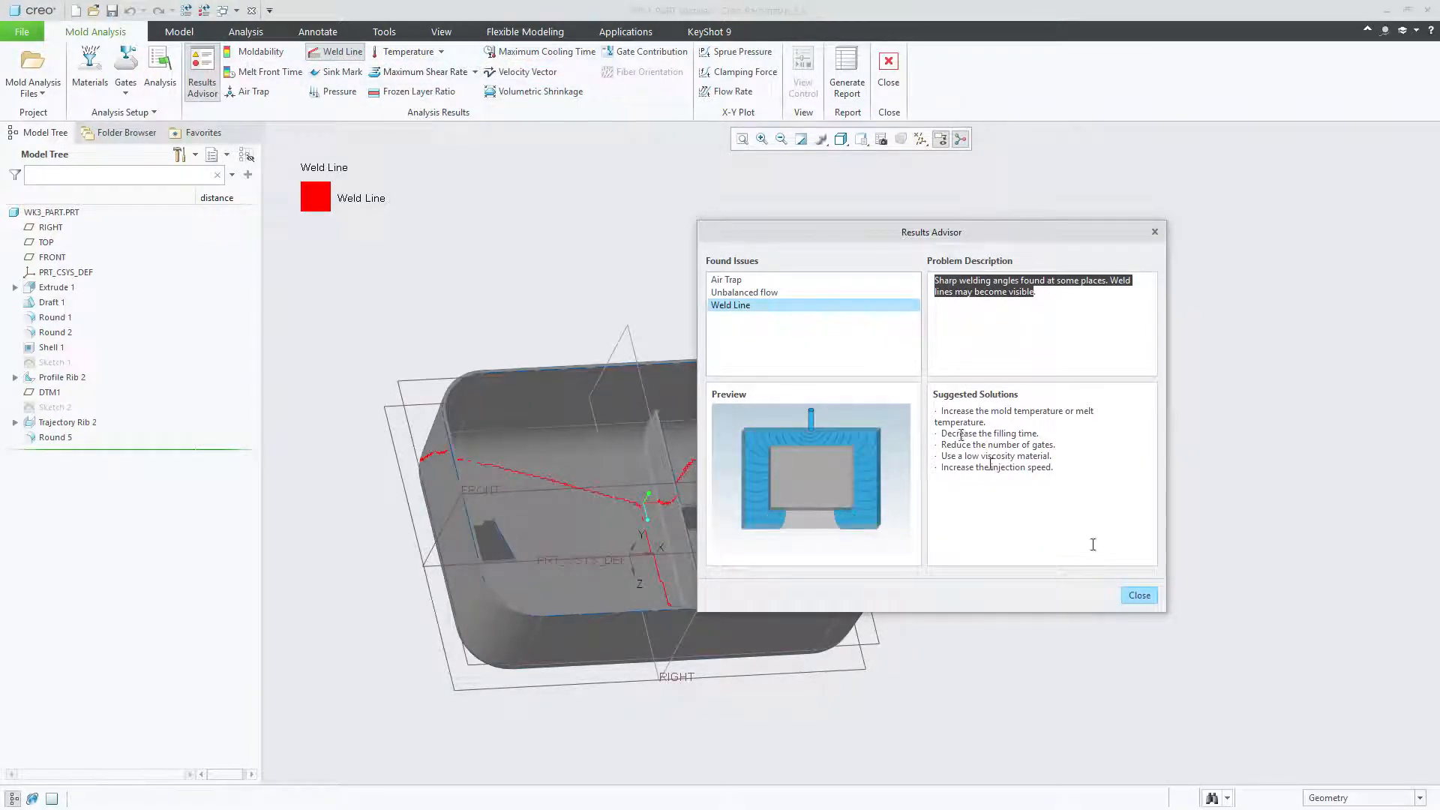
left_click(1136, 595)
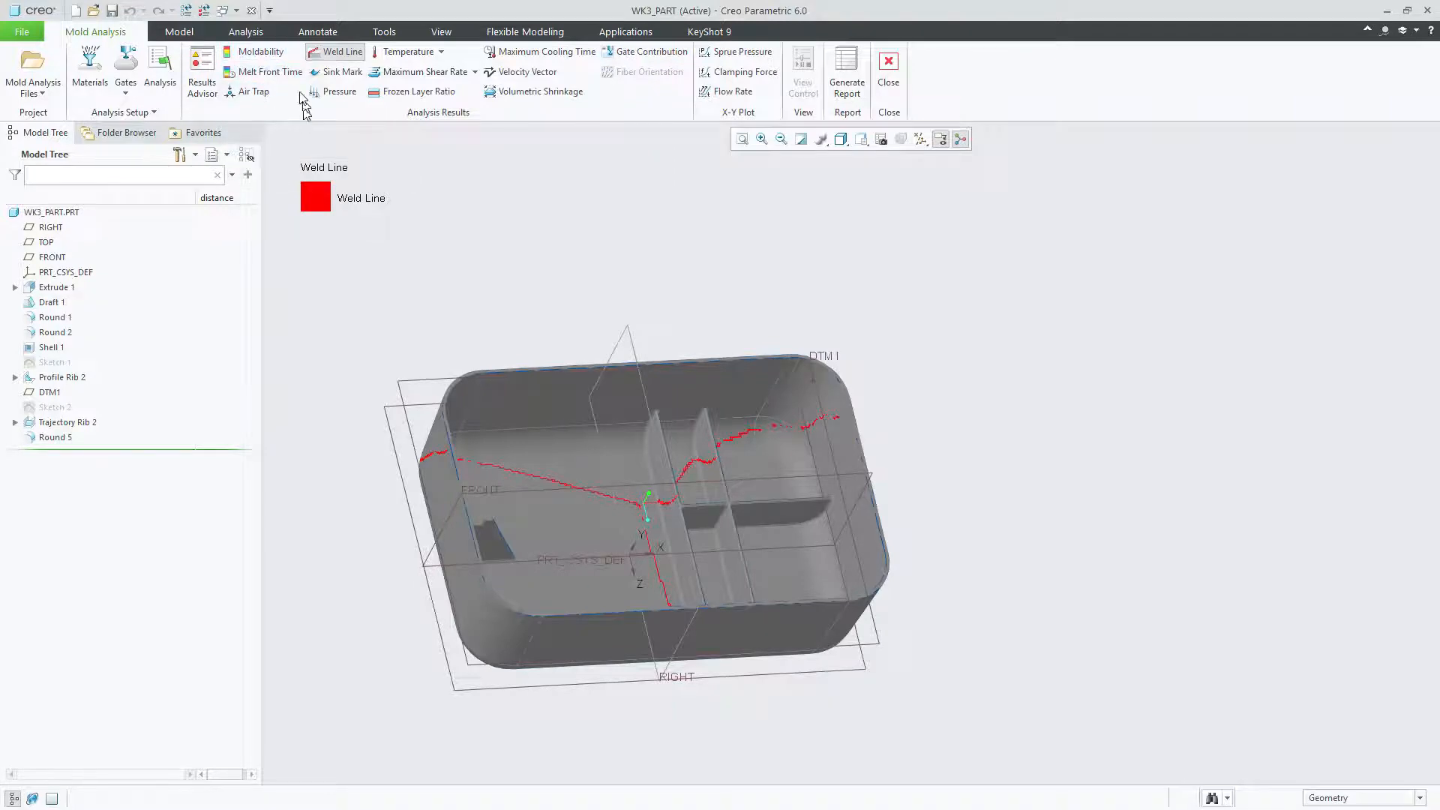
Display the Moldability result and examine its rating over the tray's walls, floor and ribs from several angles.
left_click(260, 52)
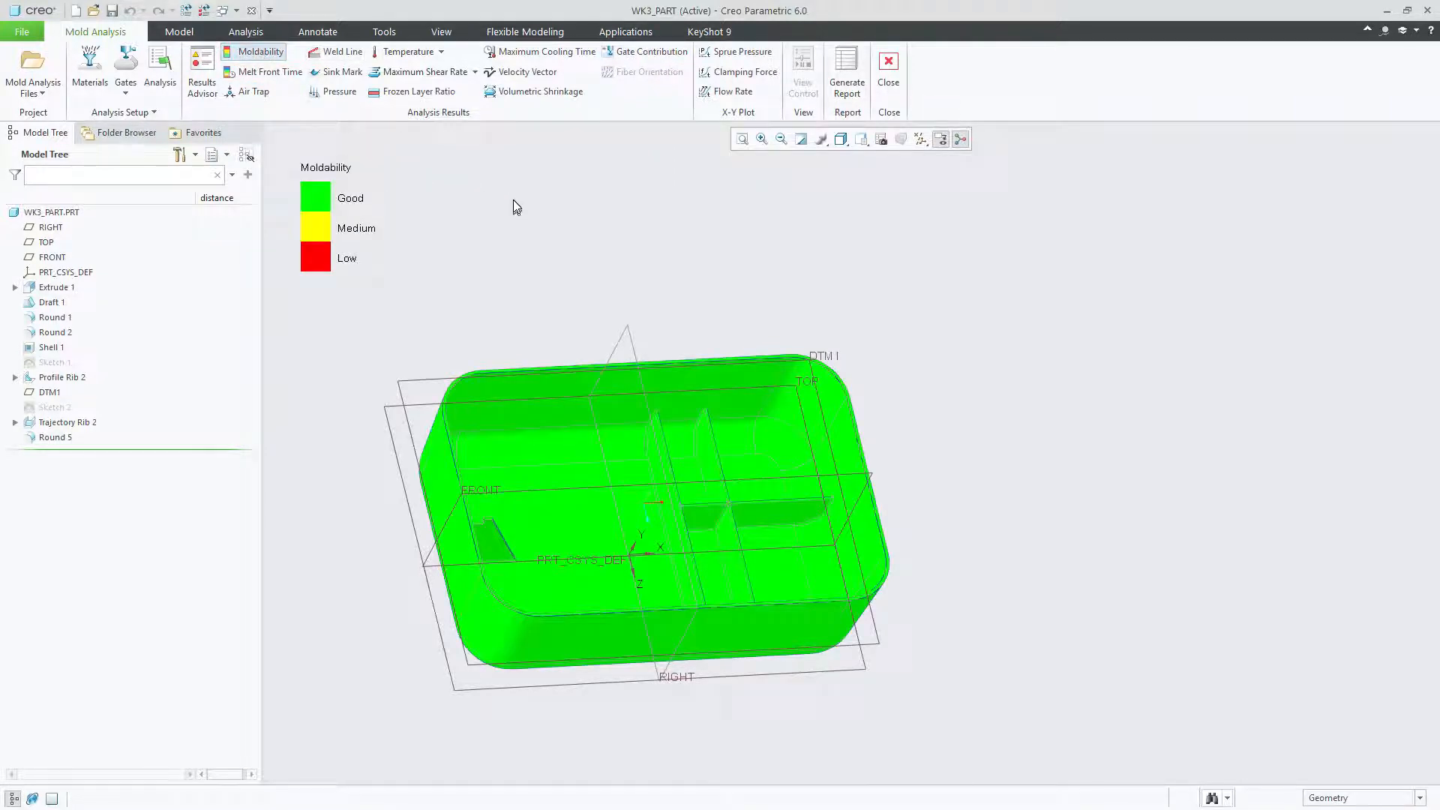
middle_click_drag(513, 199, 520, 206)
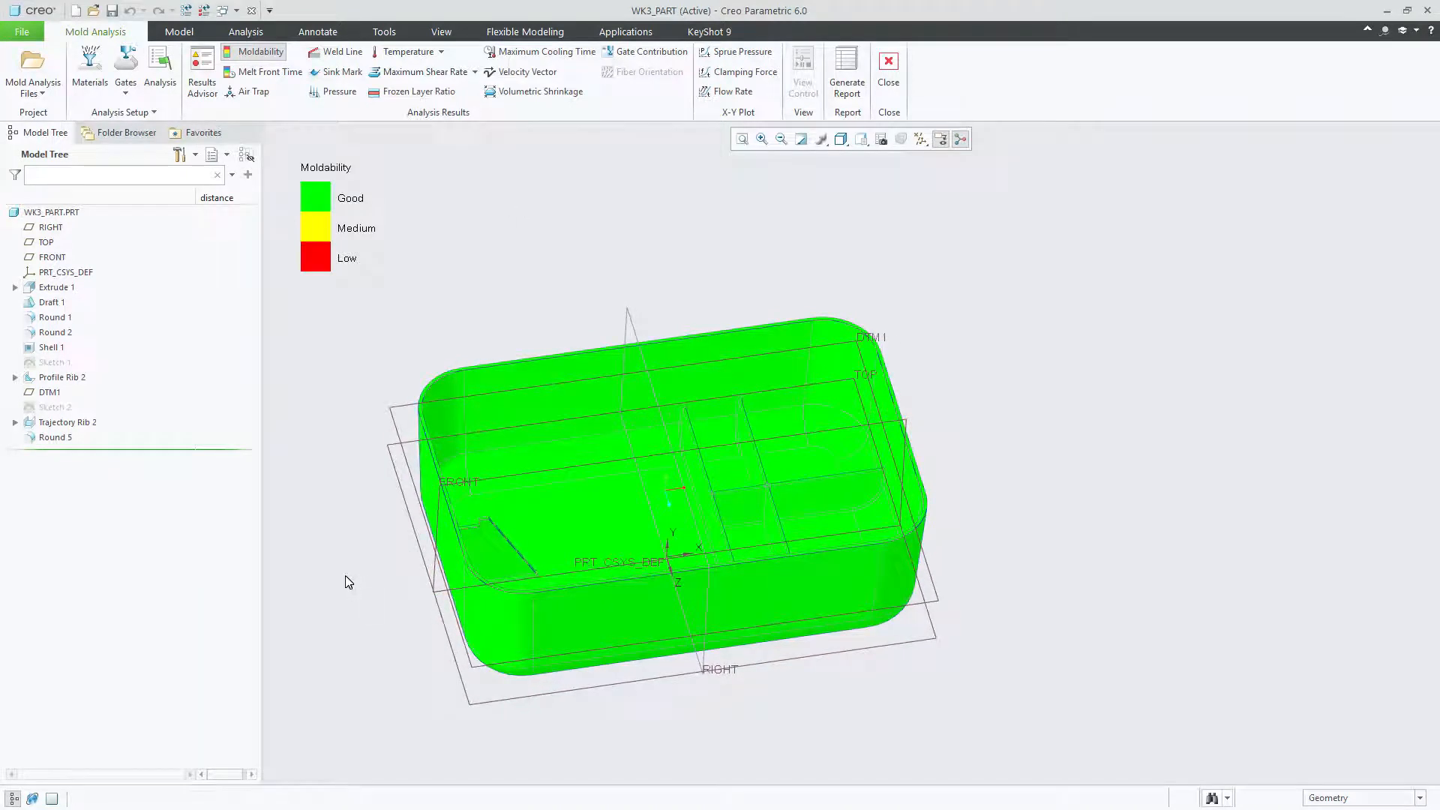
mouse_move(345, 576)
middle_mouse_down()
mouse_move(381, 533)
mouse_move(623, 569)
middle_mouse_up()
mouse_move(424, 474)
middle_mouse_down()
mouse_move(388, 454)
mouse_move(333, 260)
middle_mouse_up()
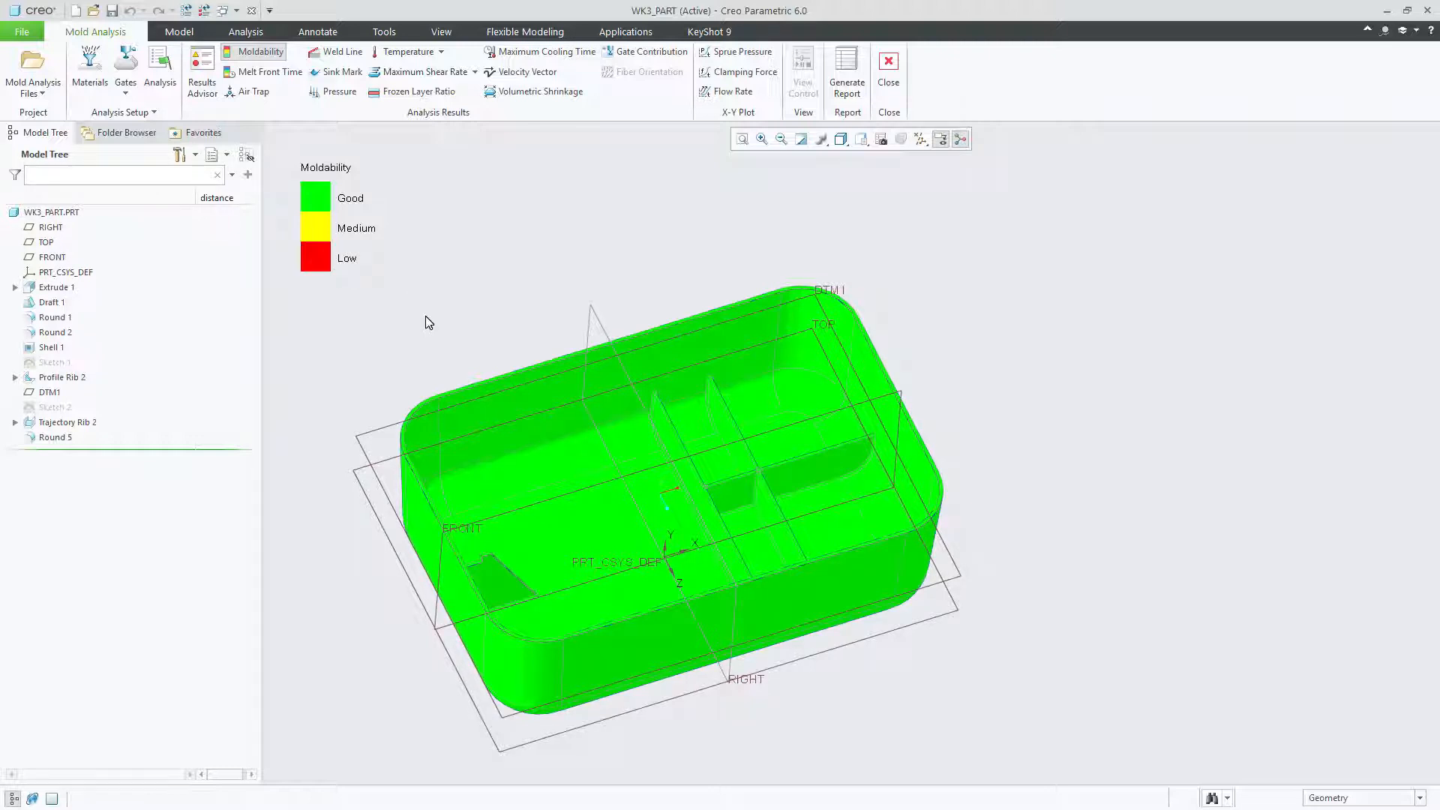
middle_click_drag(425, 317, 425, 317)
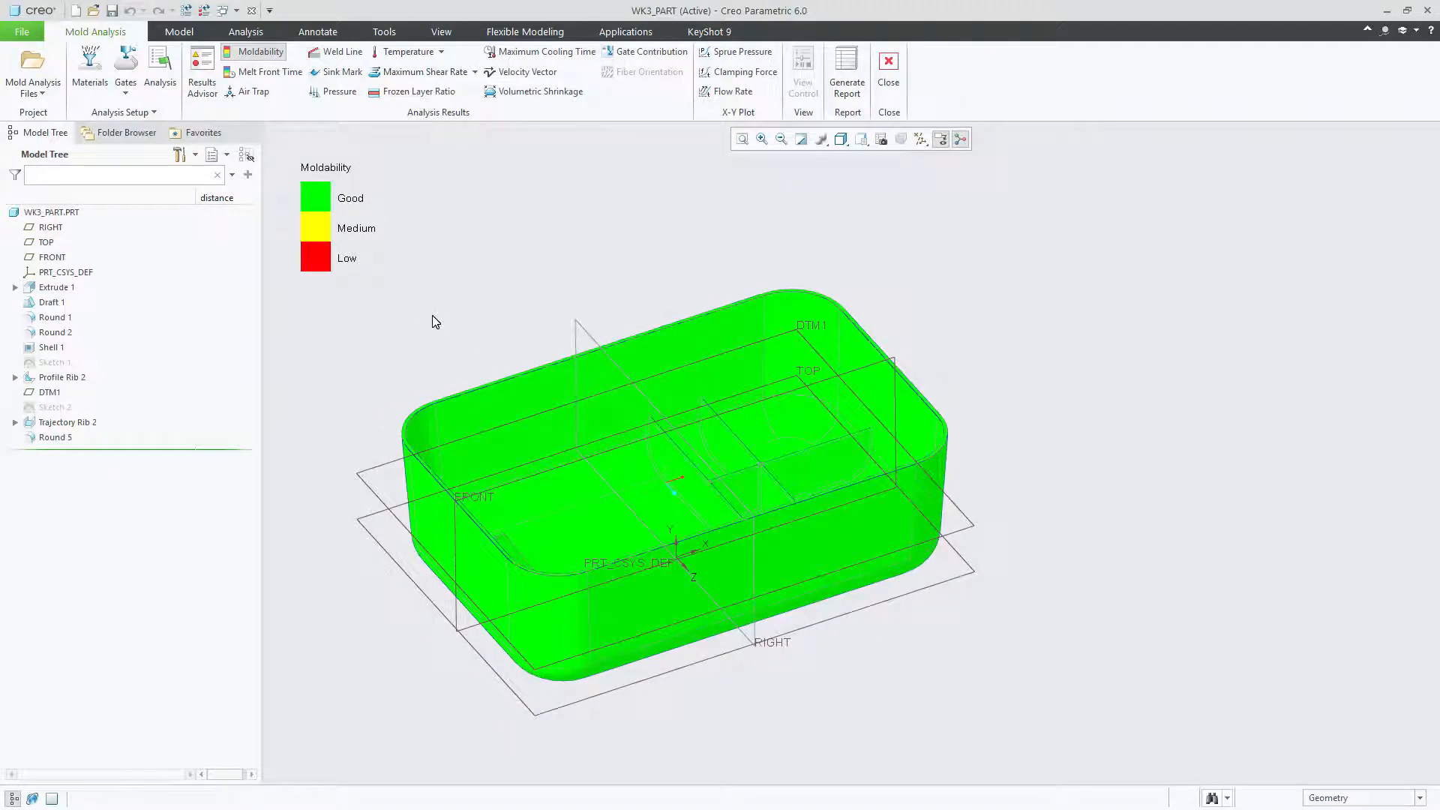
middle_click_drag(432, 320, 427, 331)
middle_click_drag(428, 328, 297, 345)
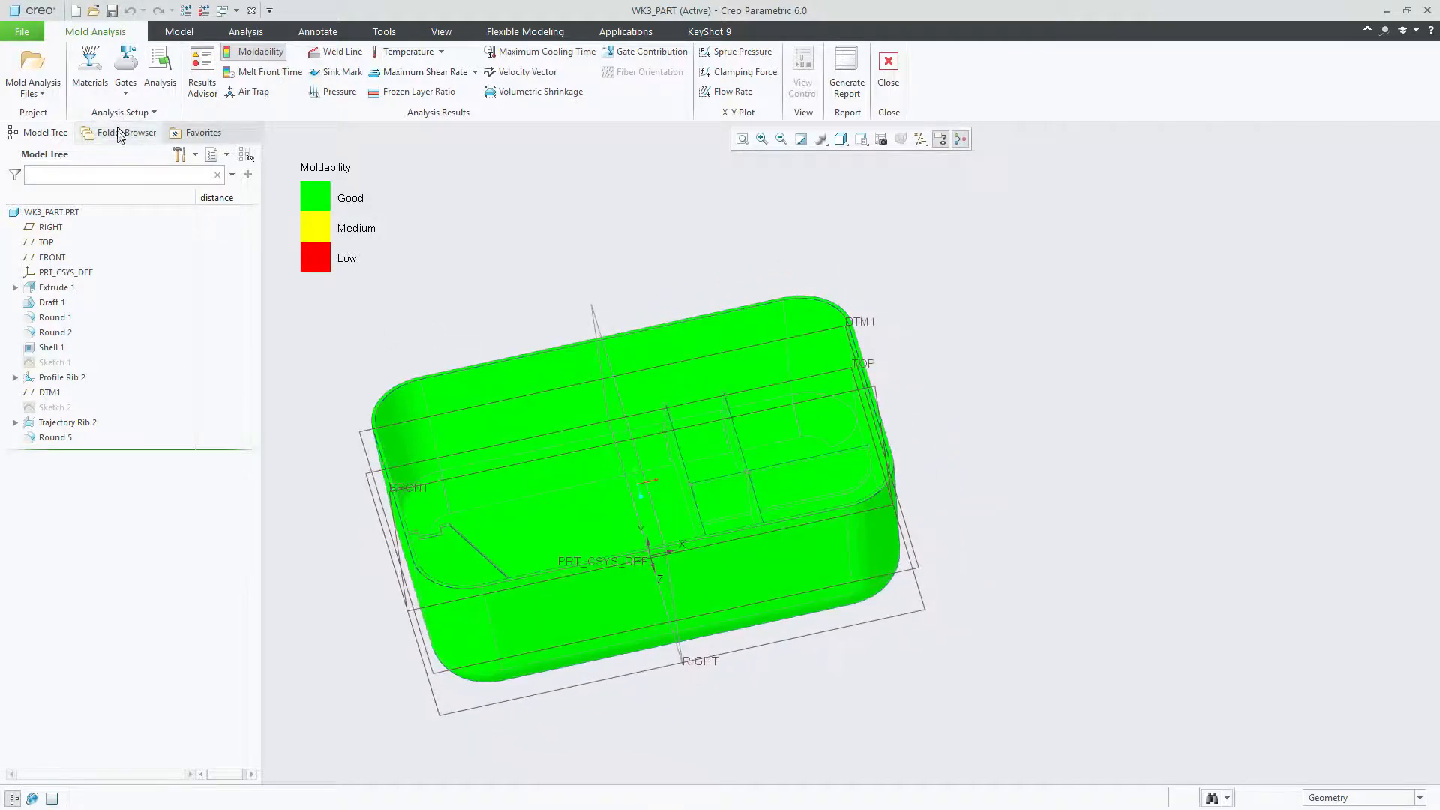
key("ctrl+d")
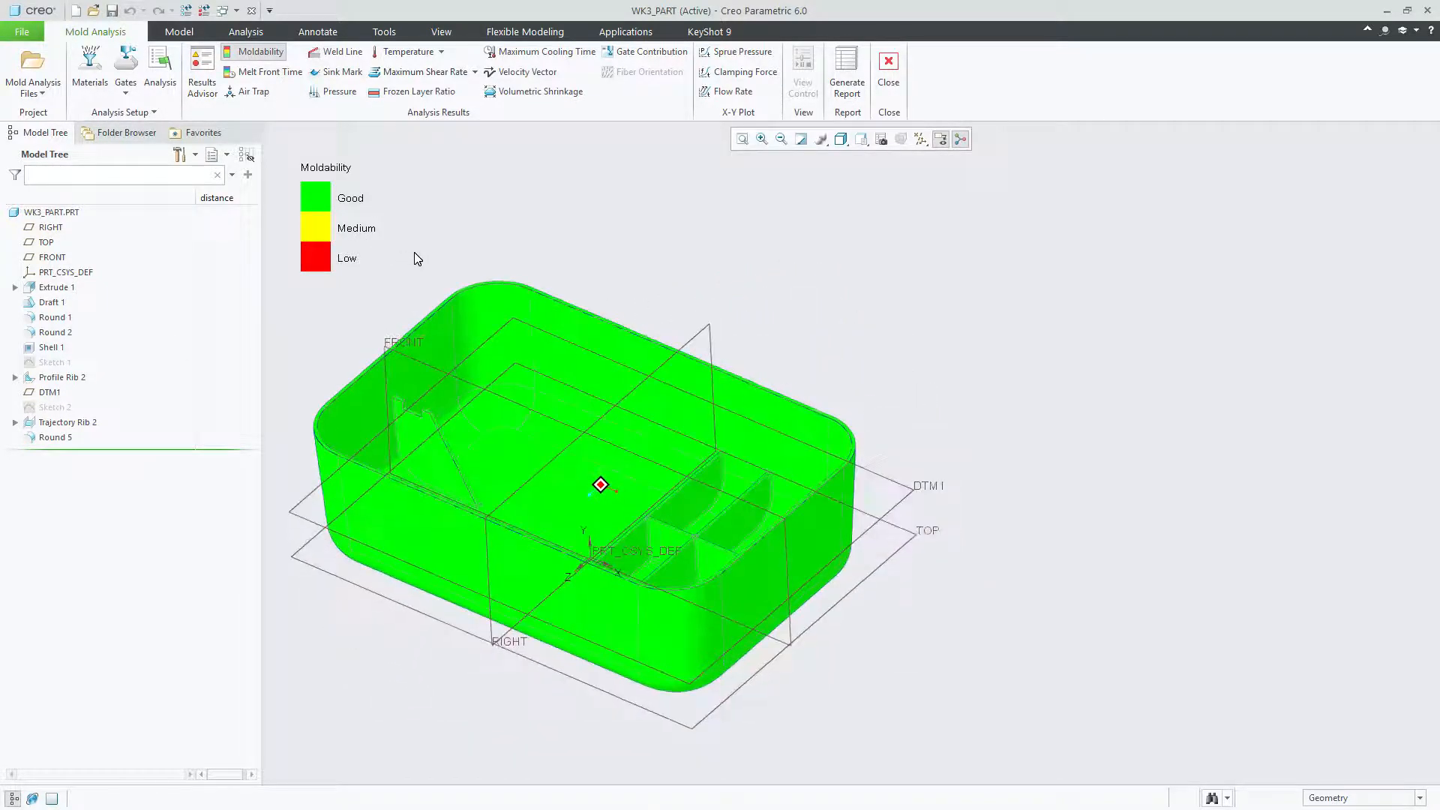
middle_click_drag(477, 224, 477, 240)
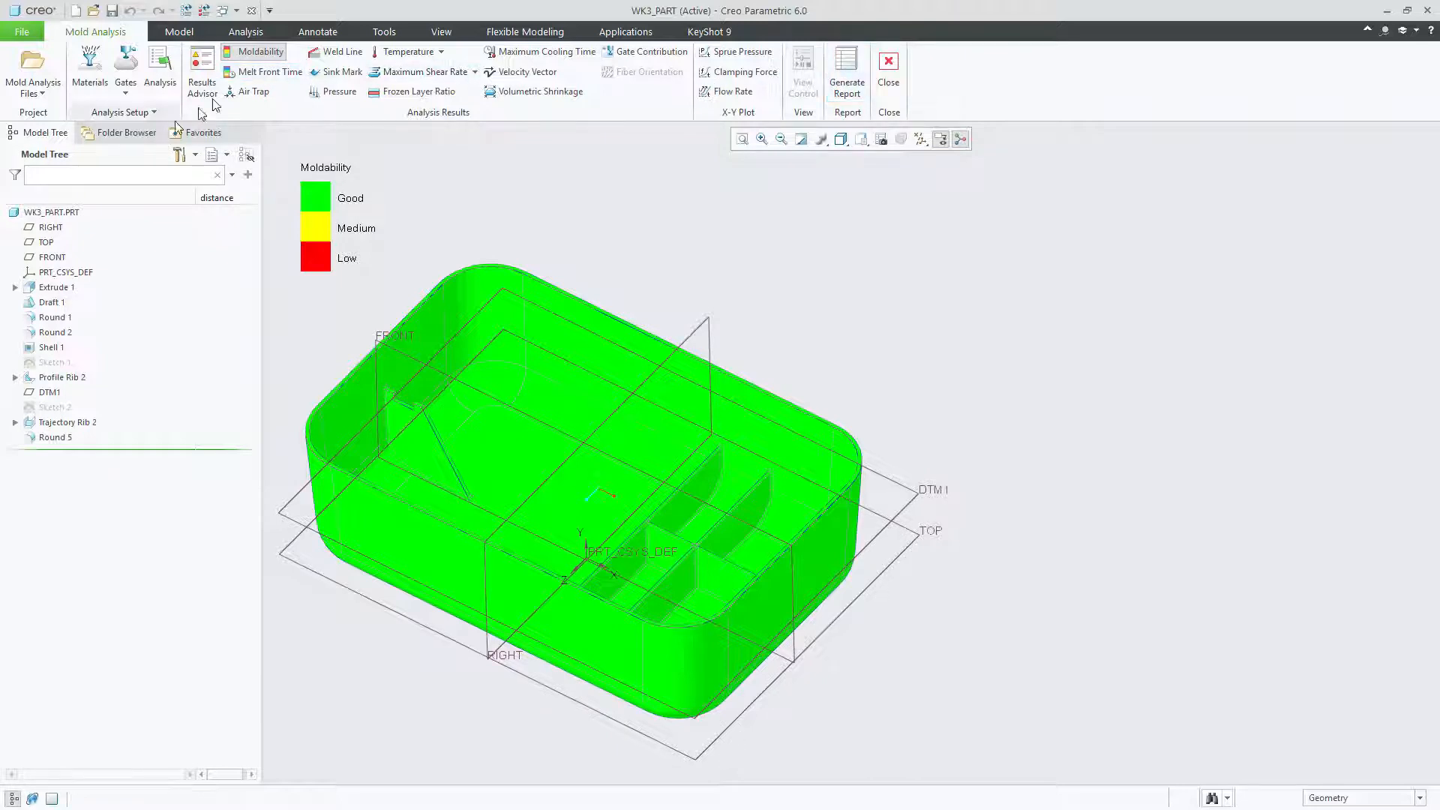
Display the Melt Front Time result and play its filling animation, pausing at step 70.
left_click(276, 71)
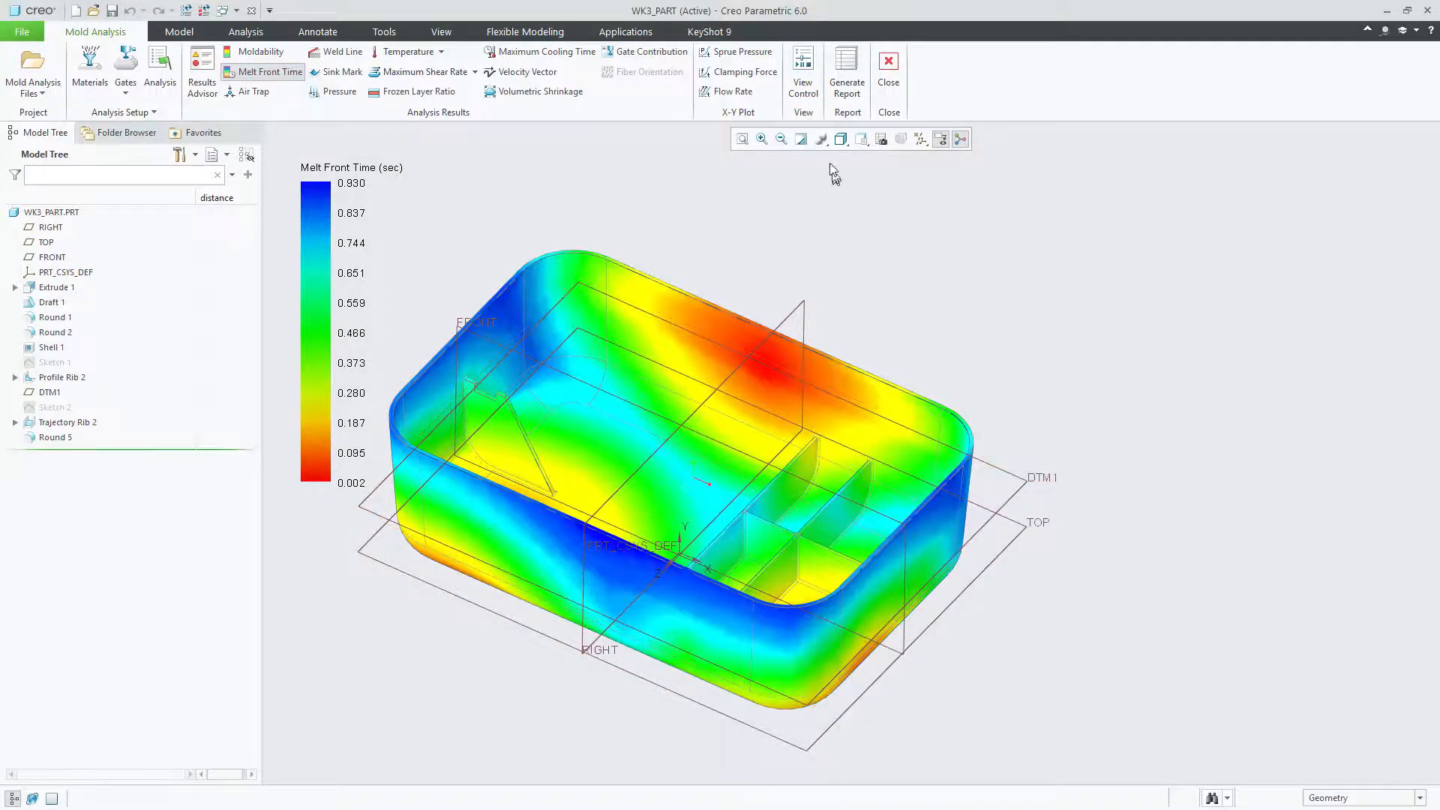
left_click(804, 83)
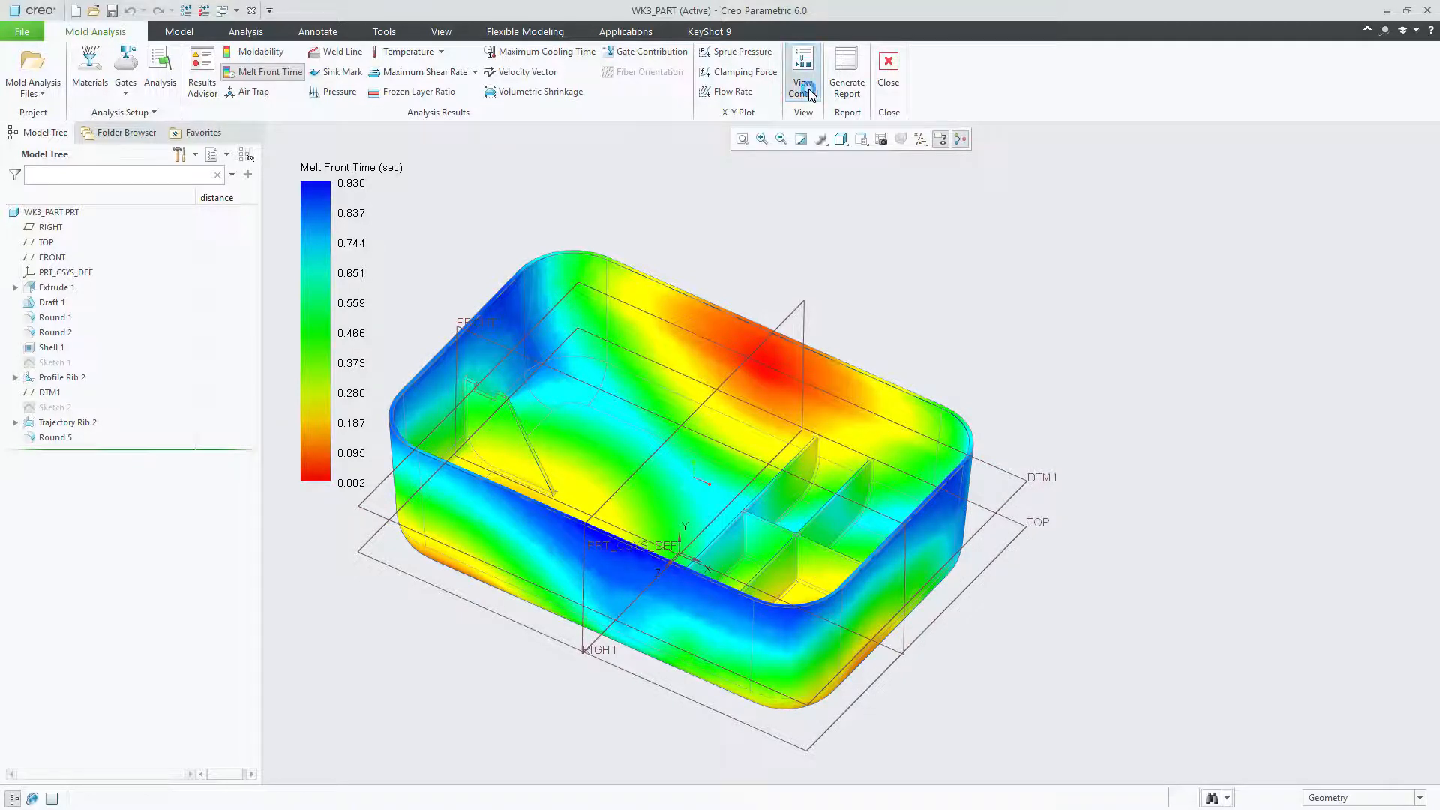
left_click_drag(1269, 62, 1194, 81)
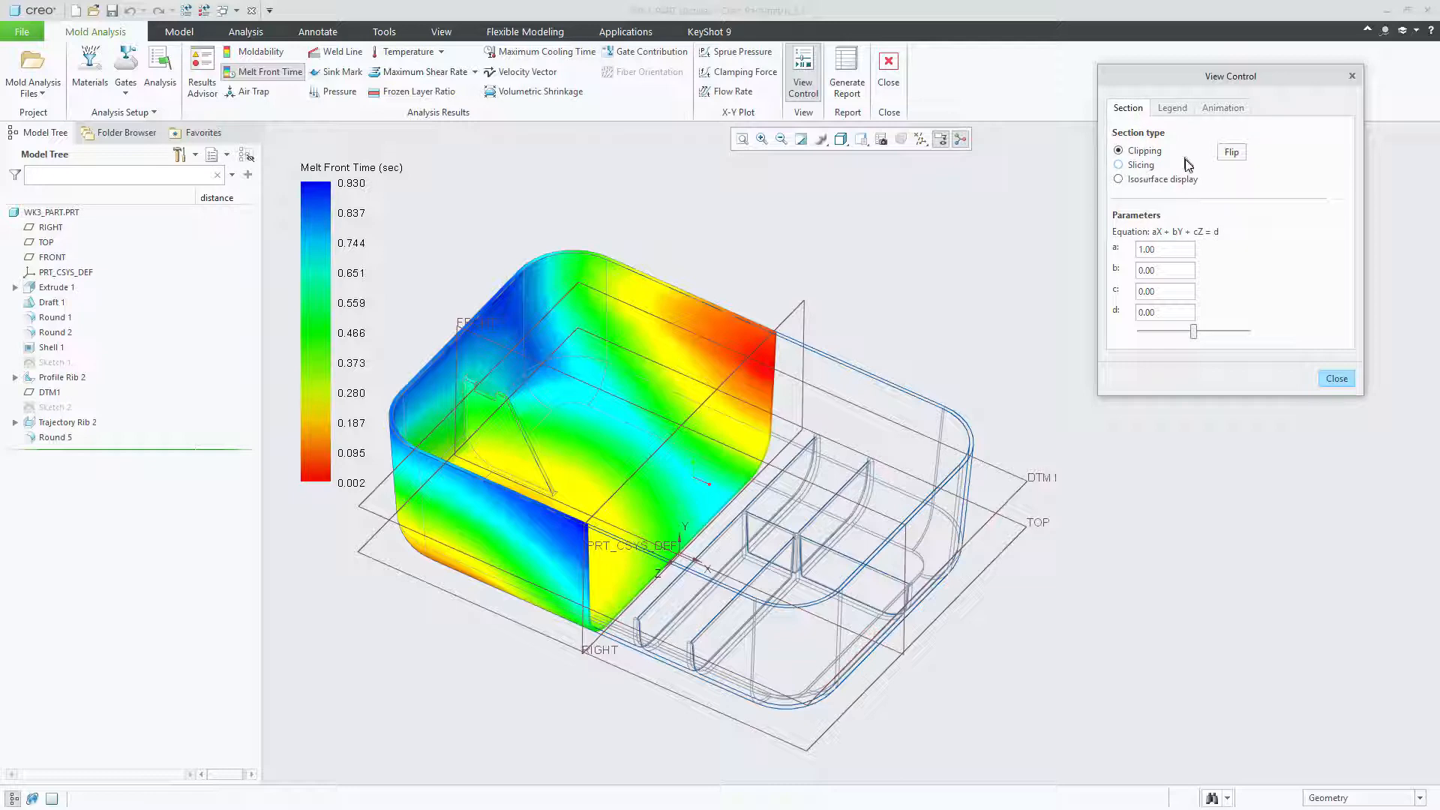
left_click(1222, 110)
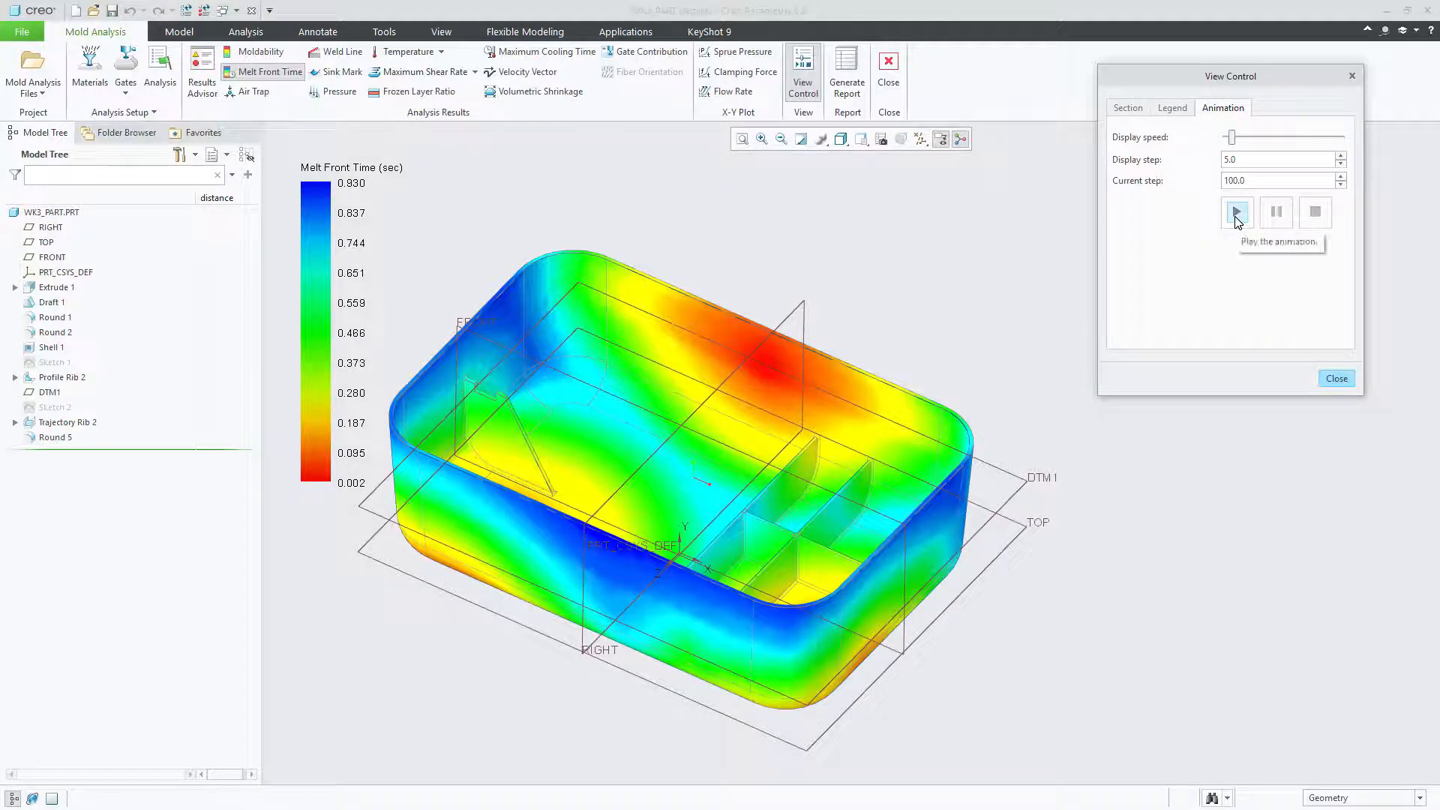
left_click(1236, 215)
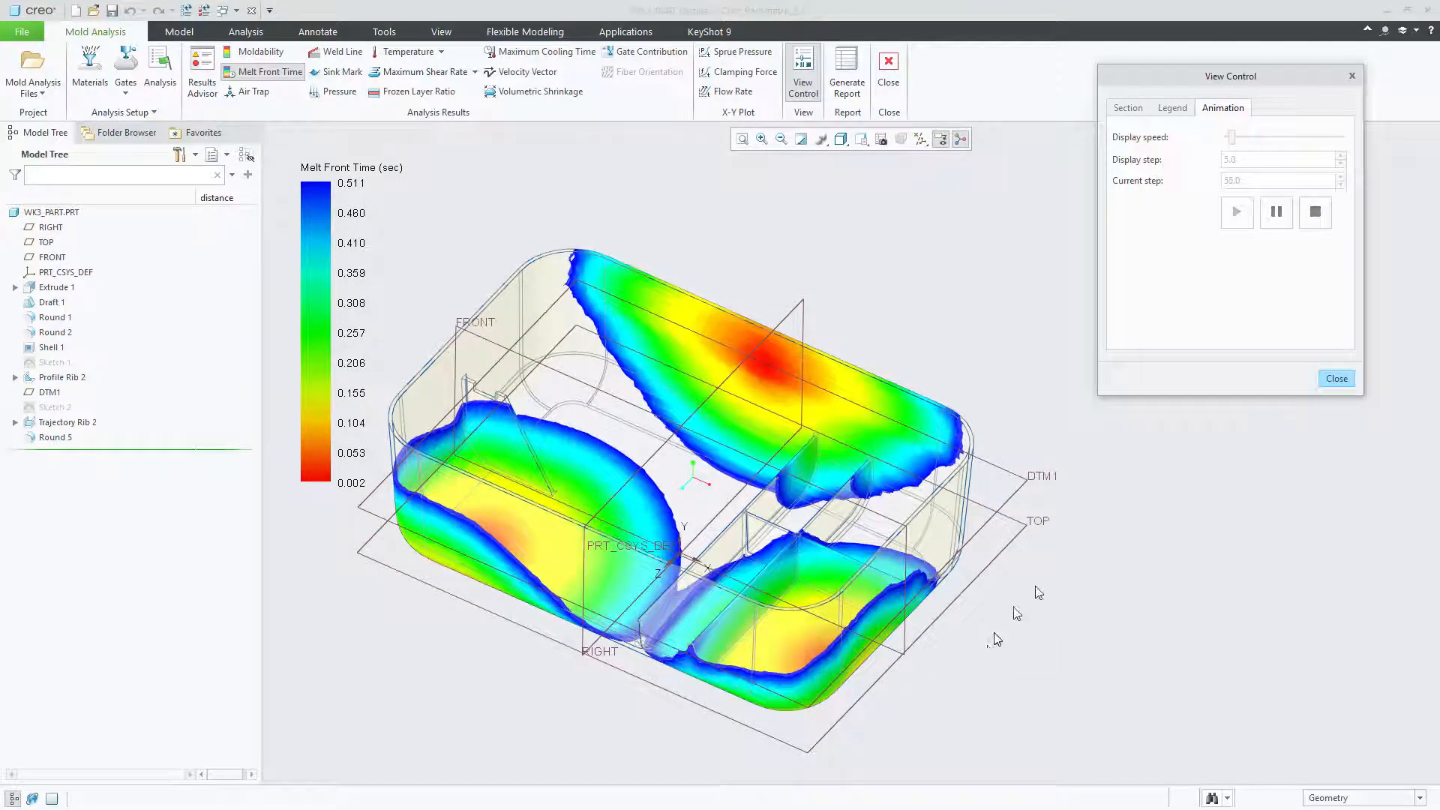
left_click(1276, 211)
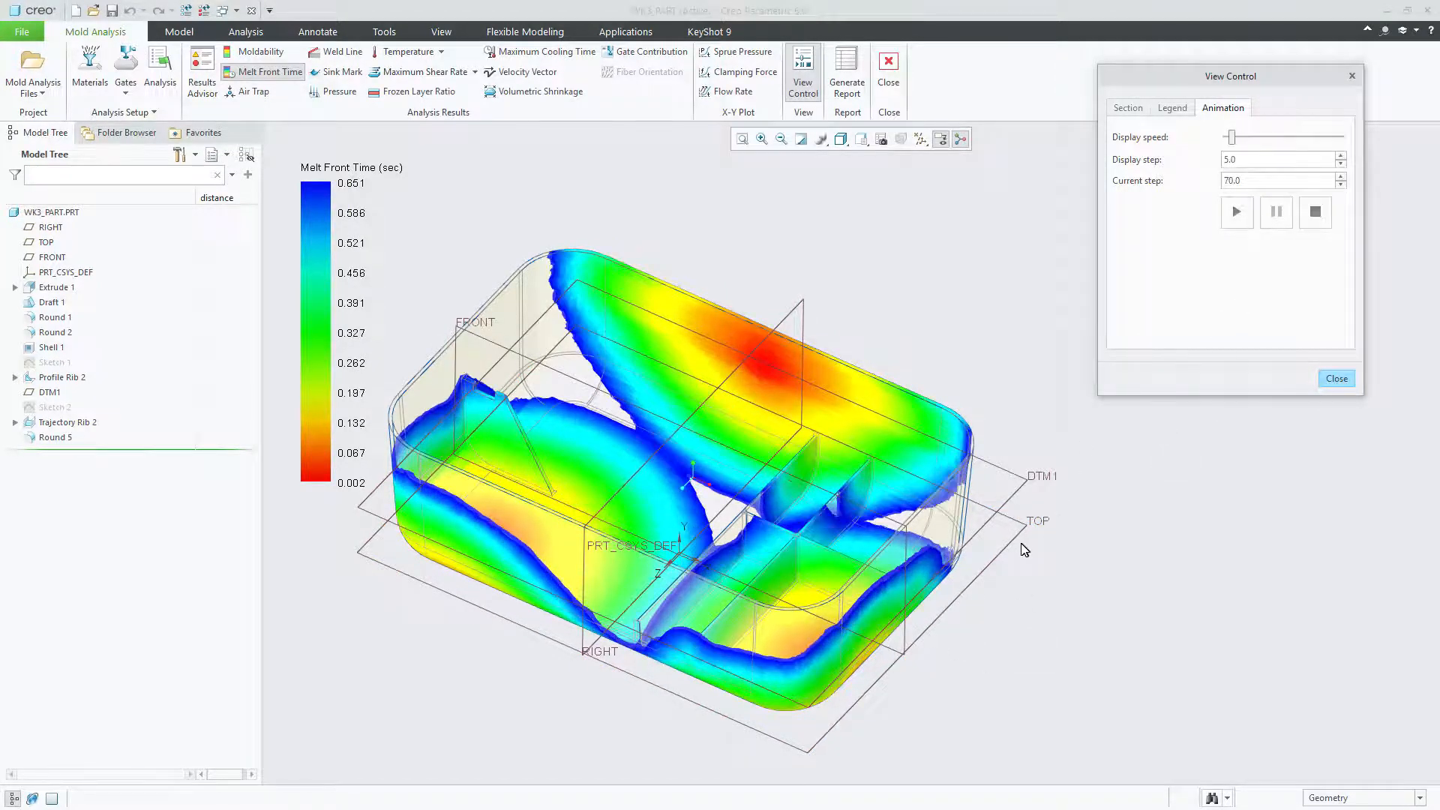
Examine where the paused melt fronts meet on the tray floor, ribs and corners.
middle_click_drag(1021, 544, 1011, 542)
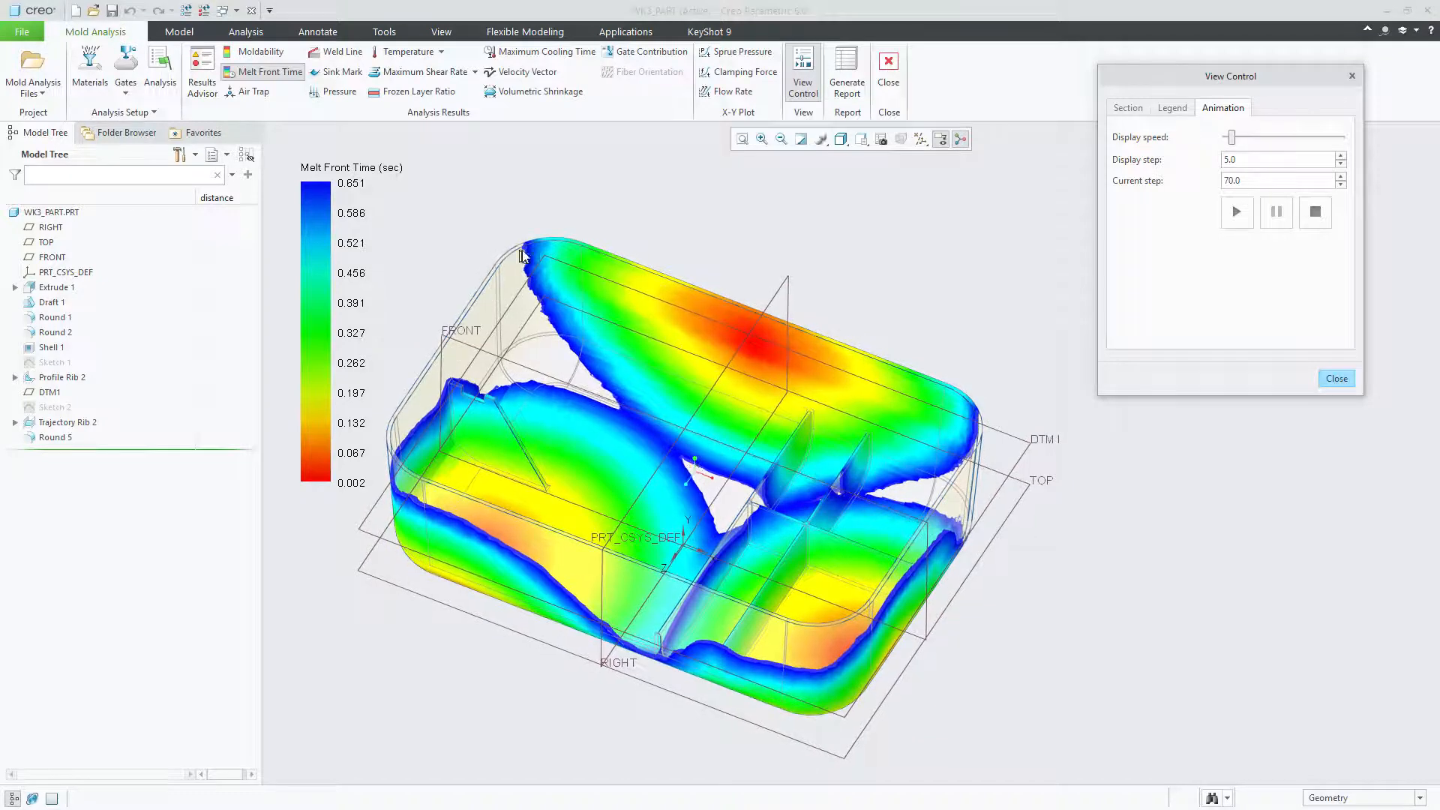
middle_click_drag(522, 251, 516, 255)
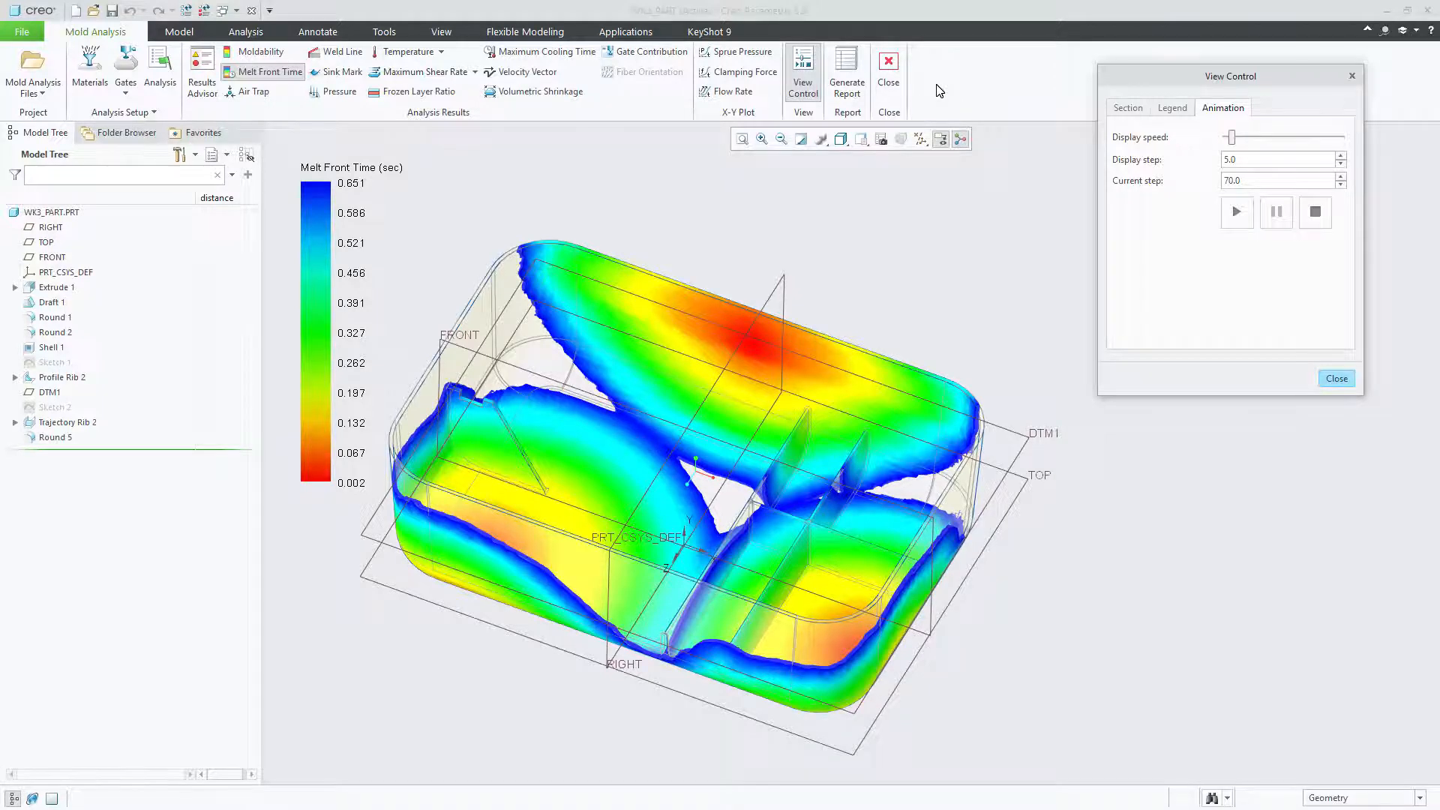
middle_click_drag(592, 424, 606, 441)
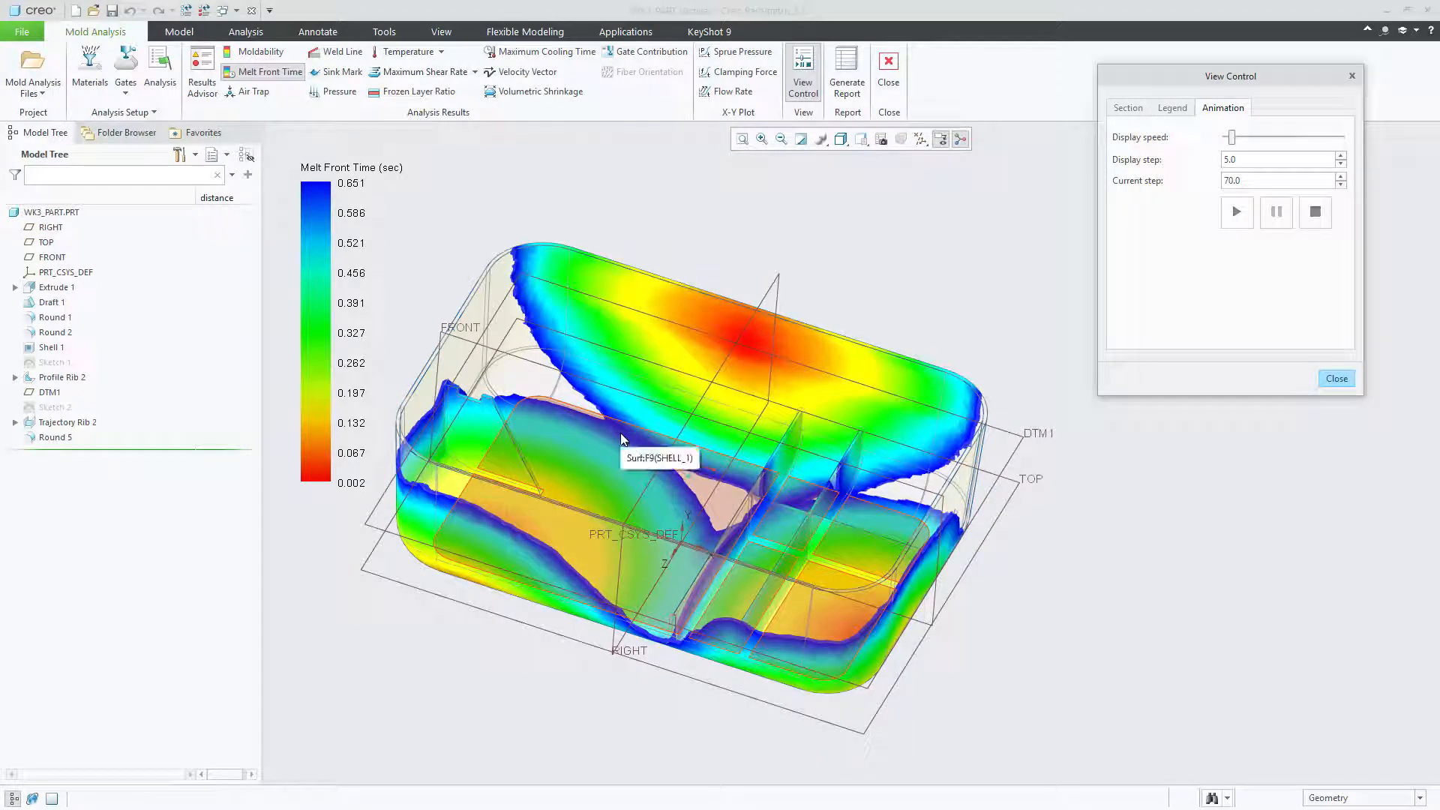
middle_click_drag(615, 426, 582, 342)
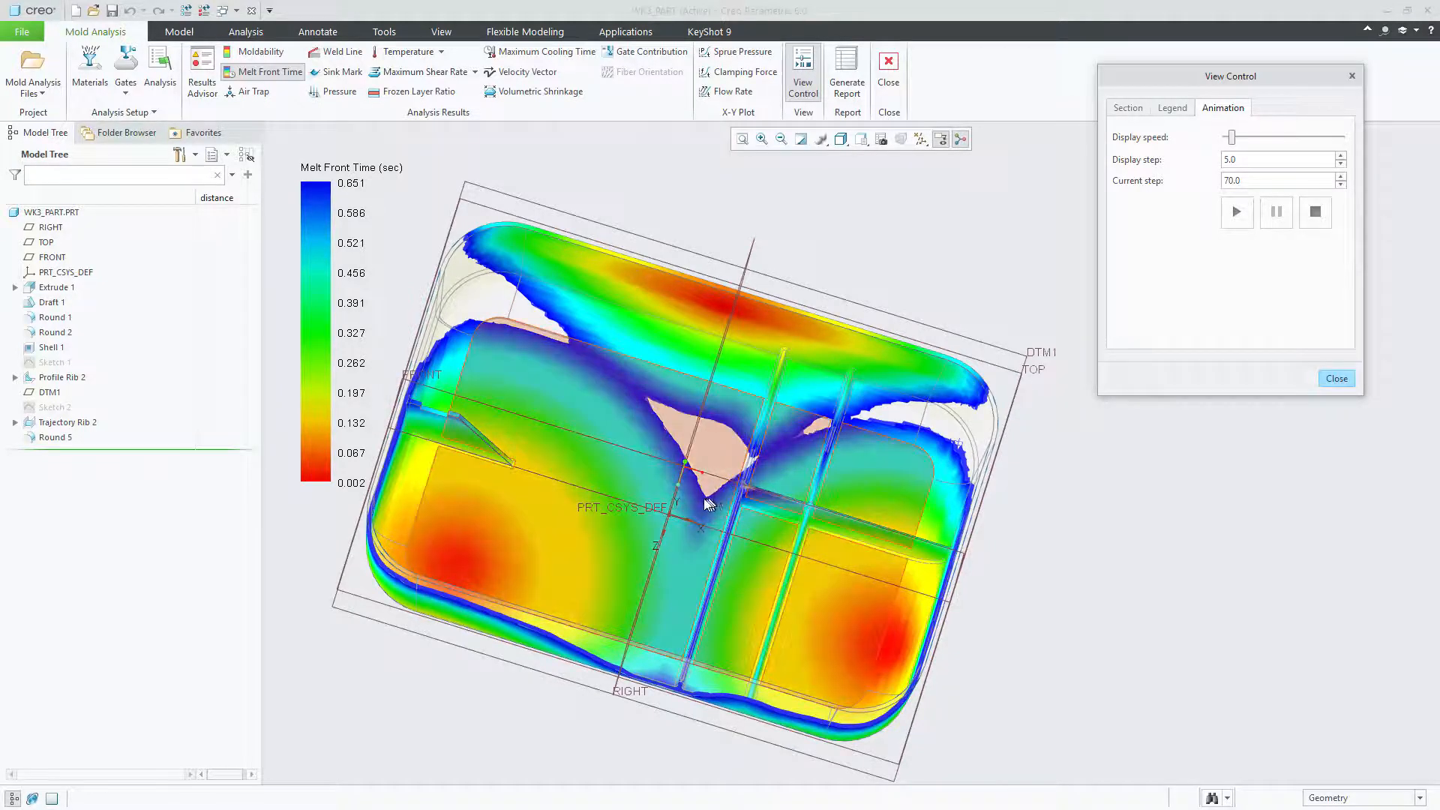
Resume the filling animation, stop it at step 100 and close the View Control settings.
left_click(1238, 211)
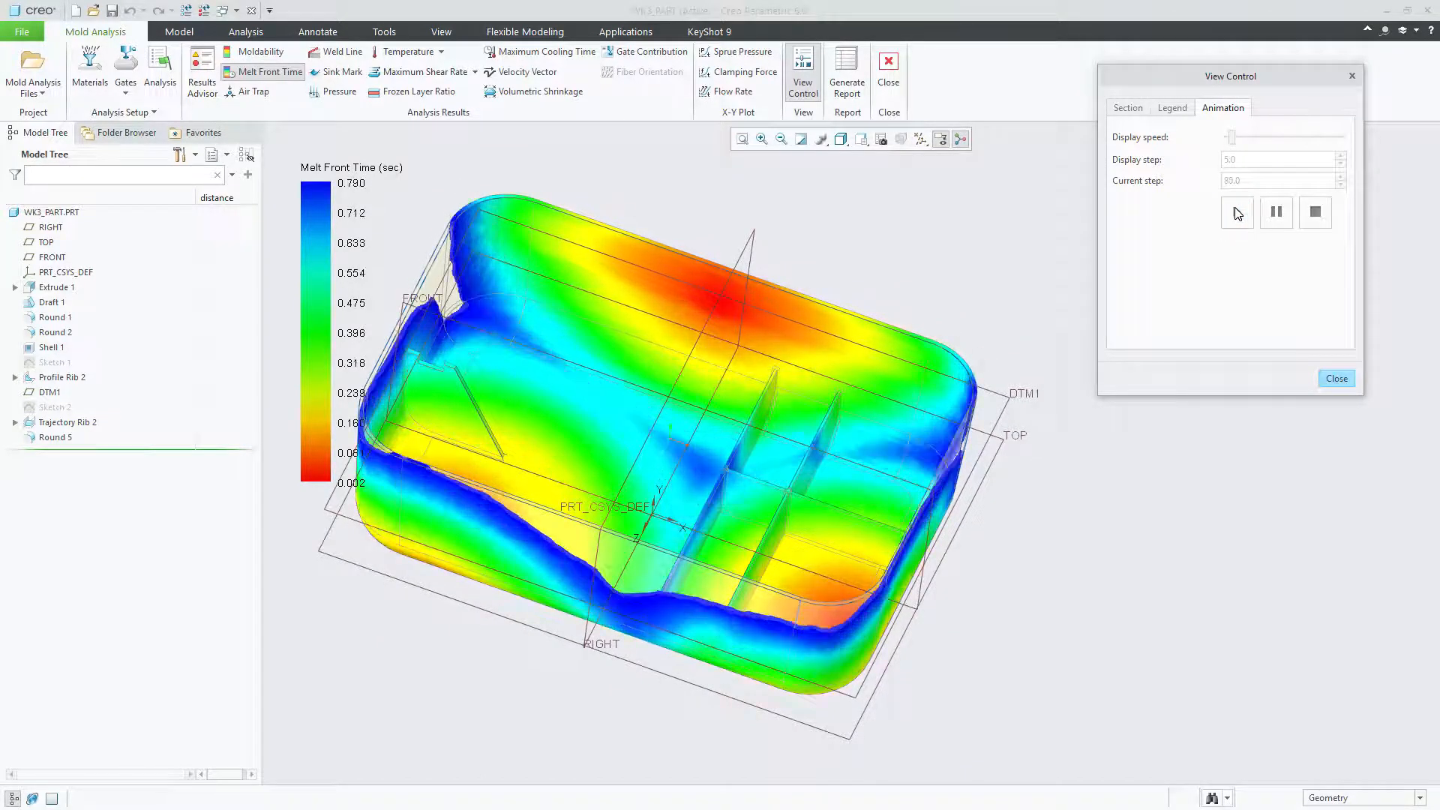
left_click(1317, 213)
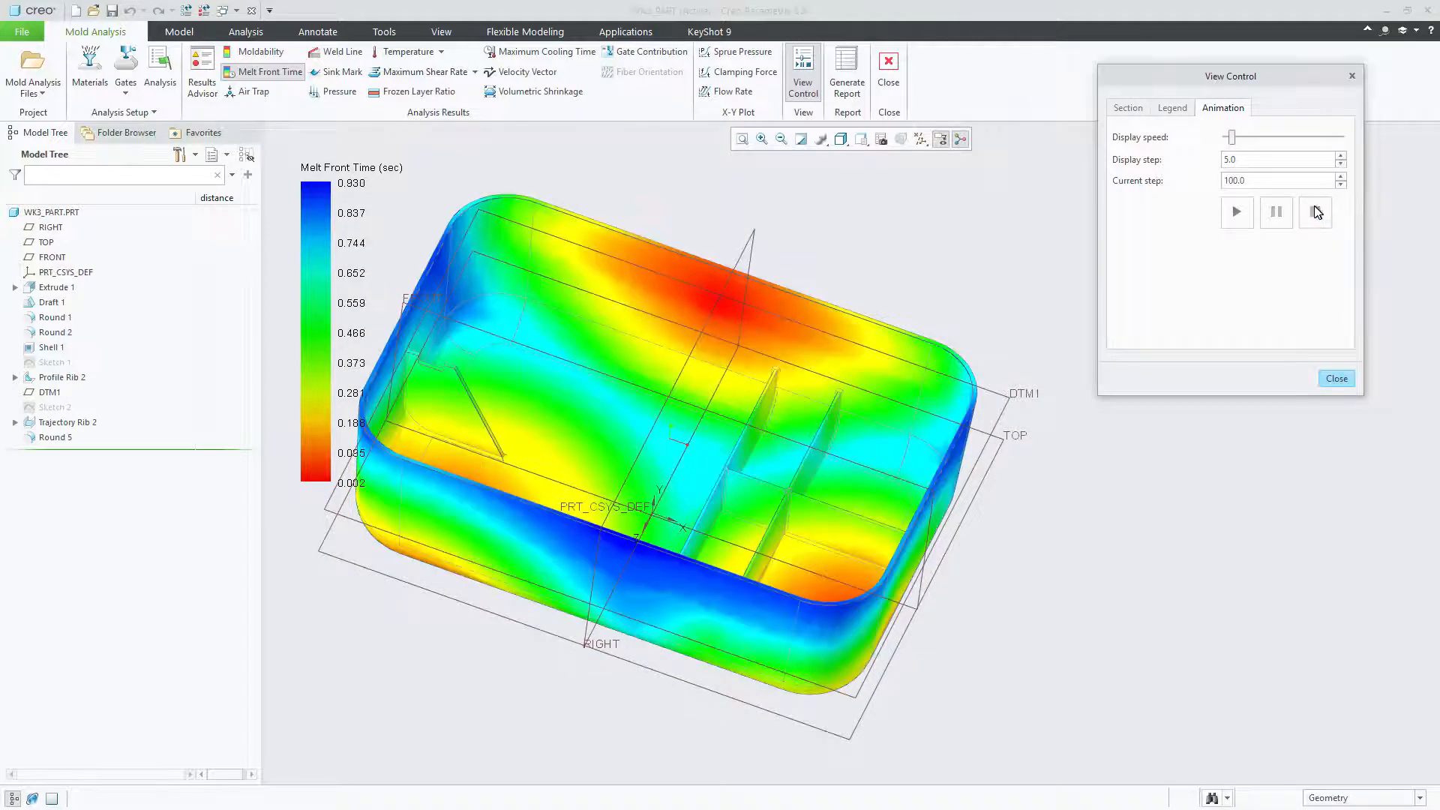
left_click(1353, 77)
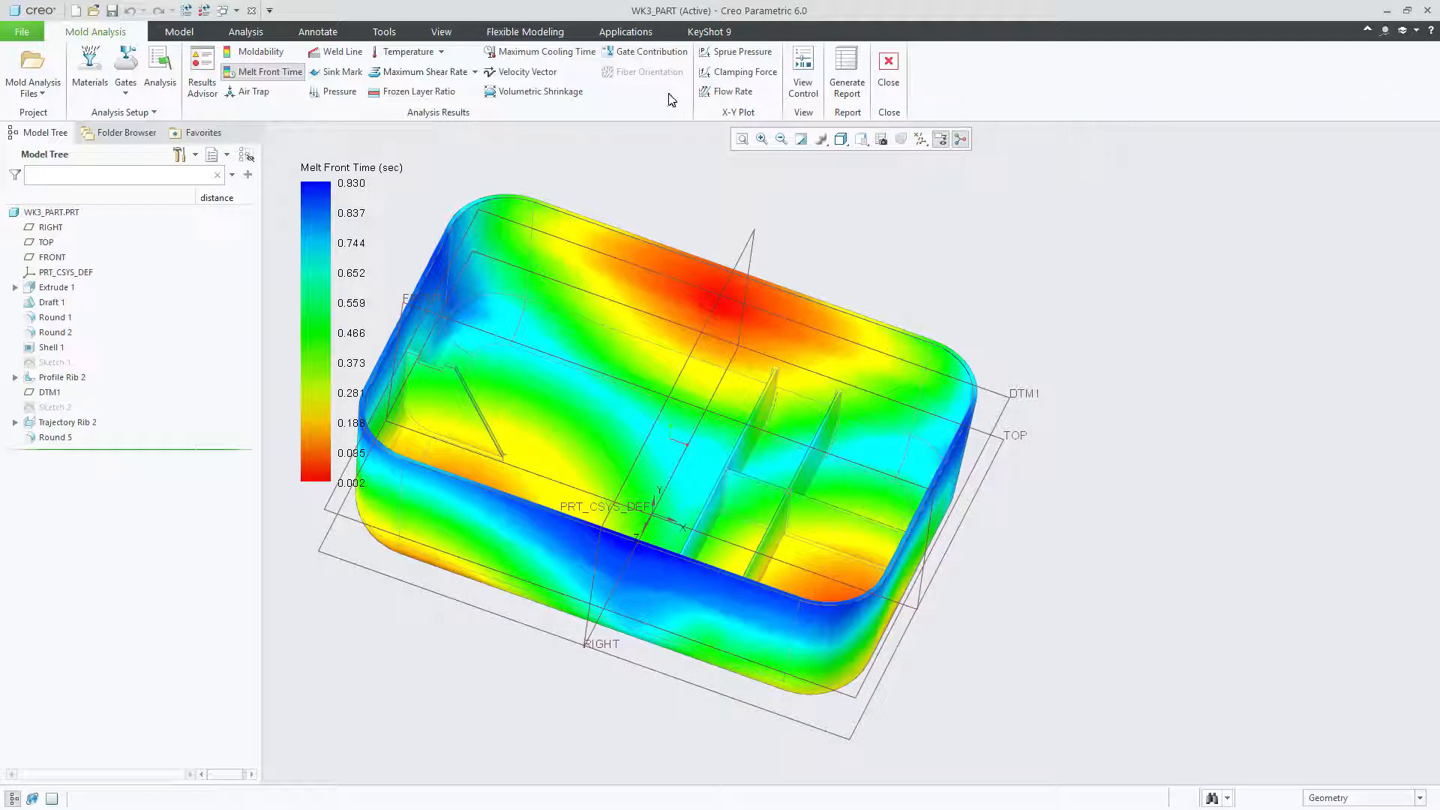
Display the Maximum Cooling Time result and sweep its upper display limit down to about 1.785 sec and back to 14.875 sec.
left_click(555, 51)
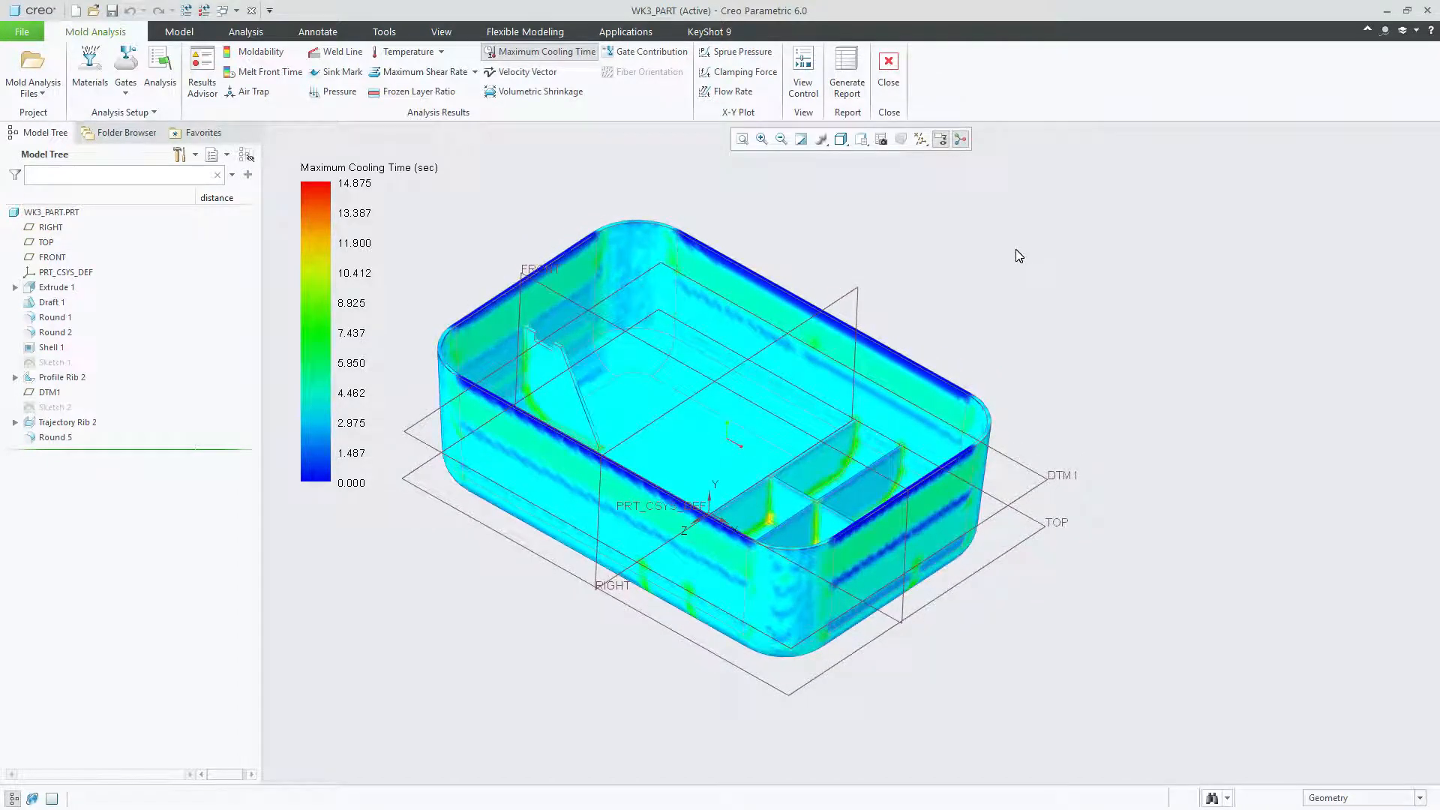
middle_click_drag(789, 234, 524, 196)
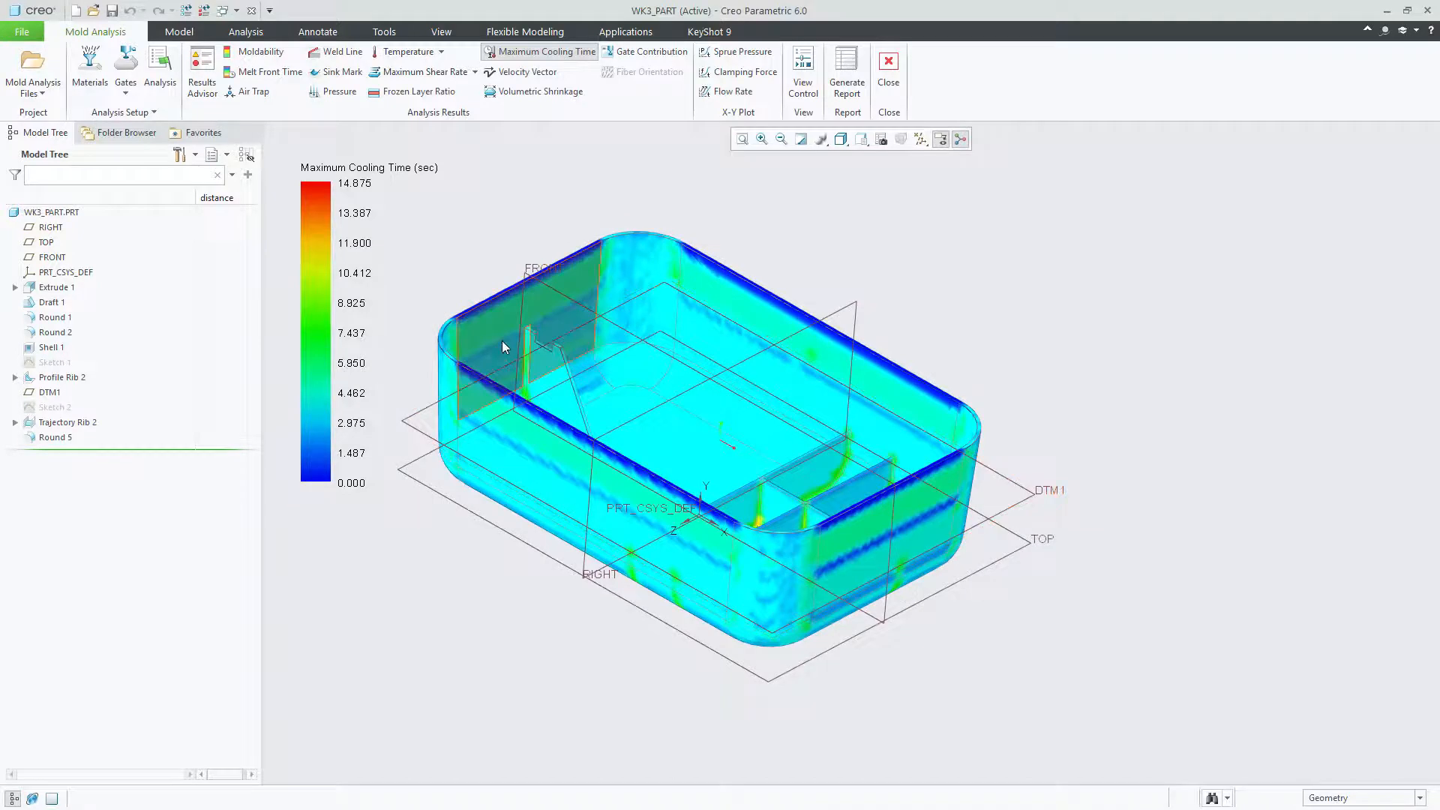
left_click(800, 81)
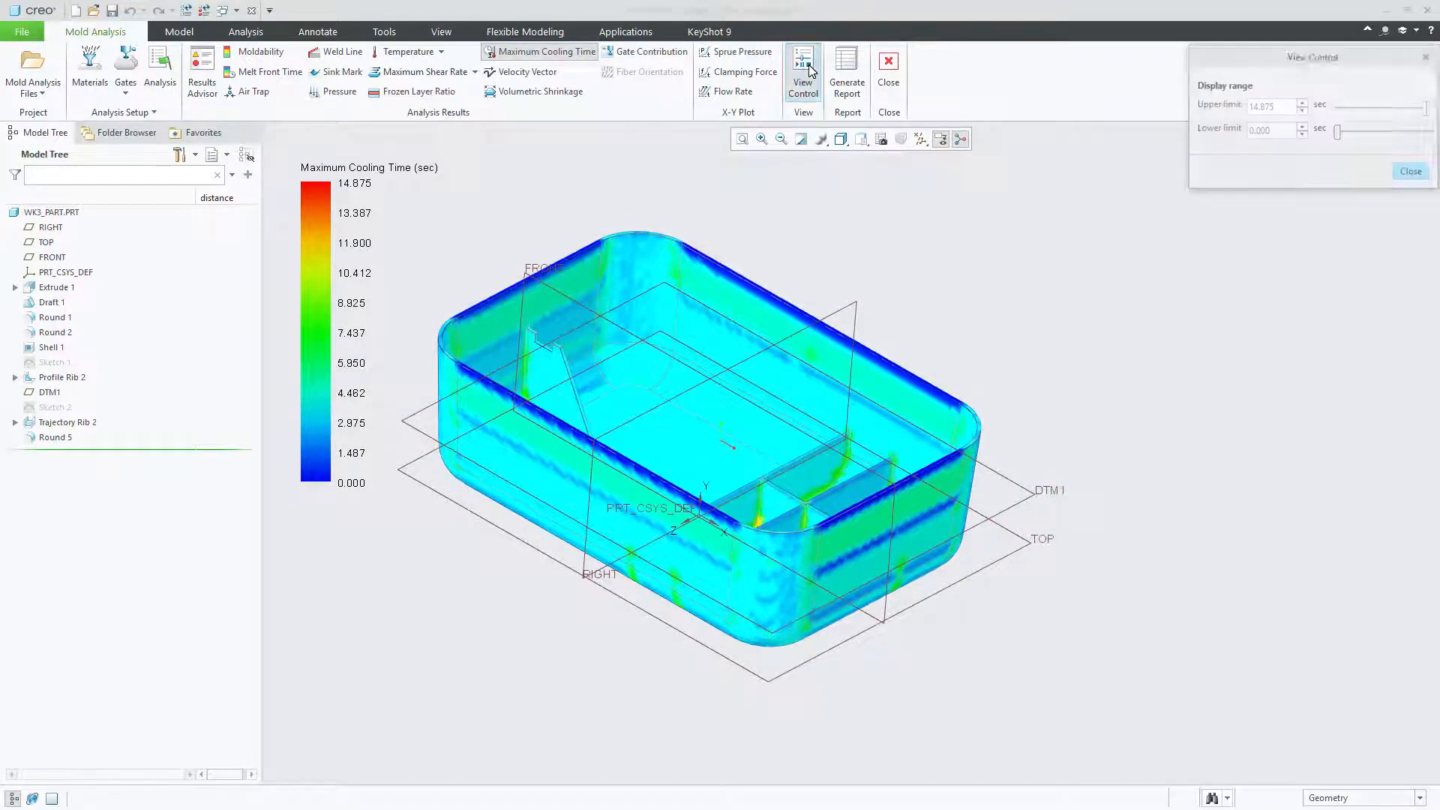
left_click_drag(1258, 61, 1058, 141)
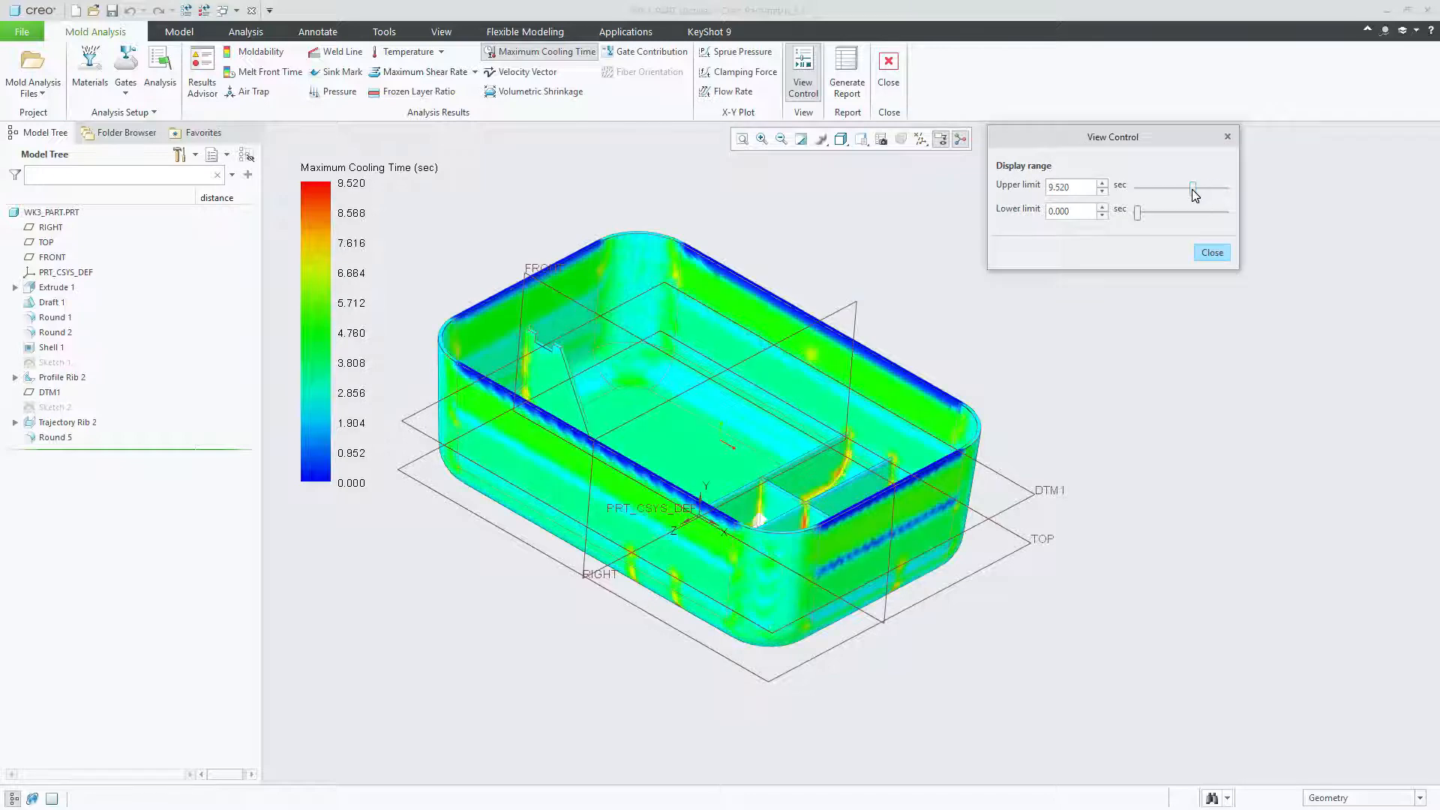
left_click_drag(1168, 197, 1165, 196)
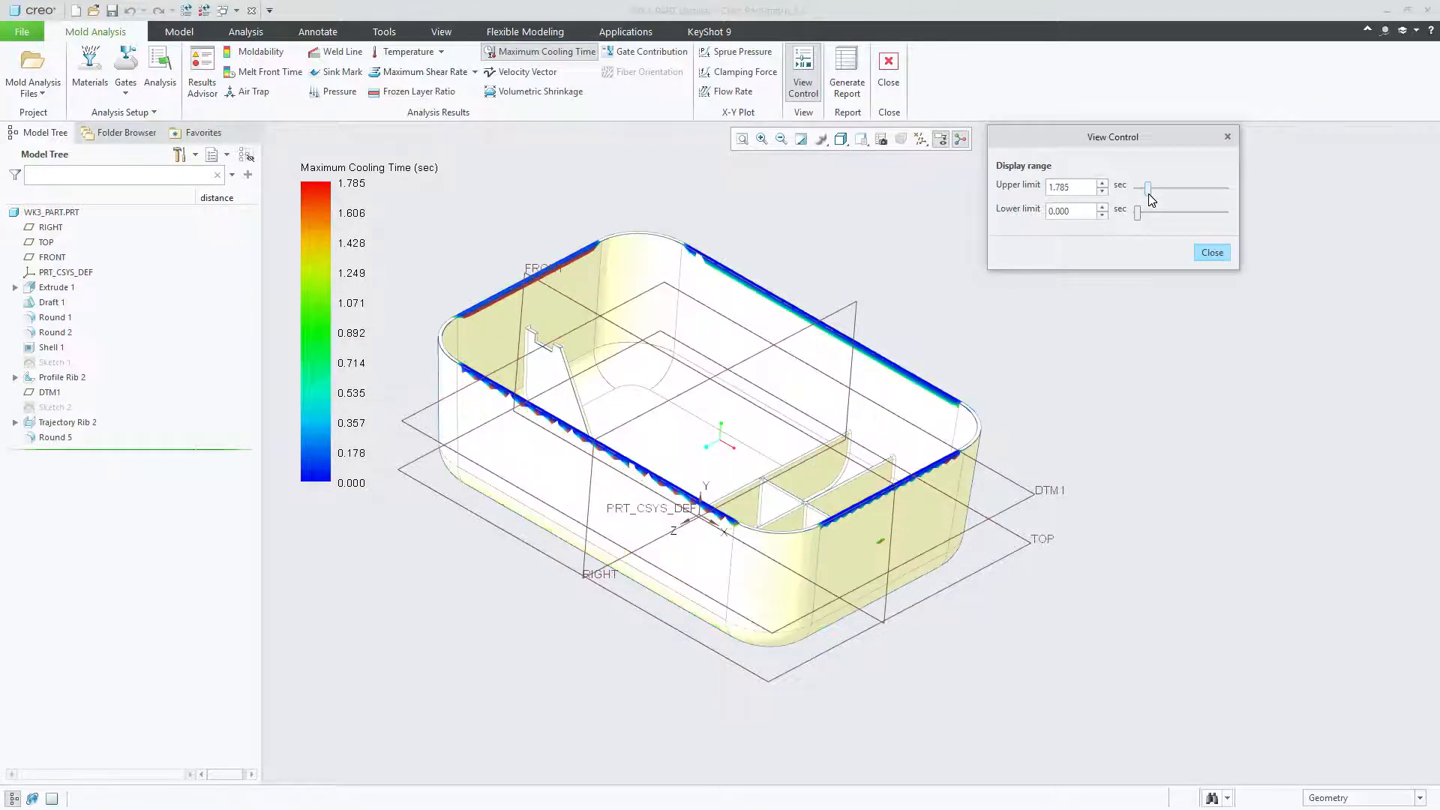
left_click_drag(1148, 194, 1158, 187)
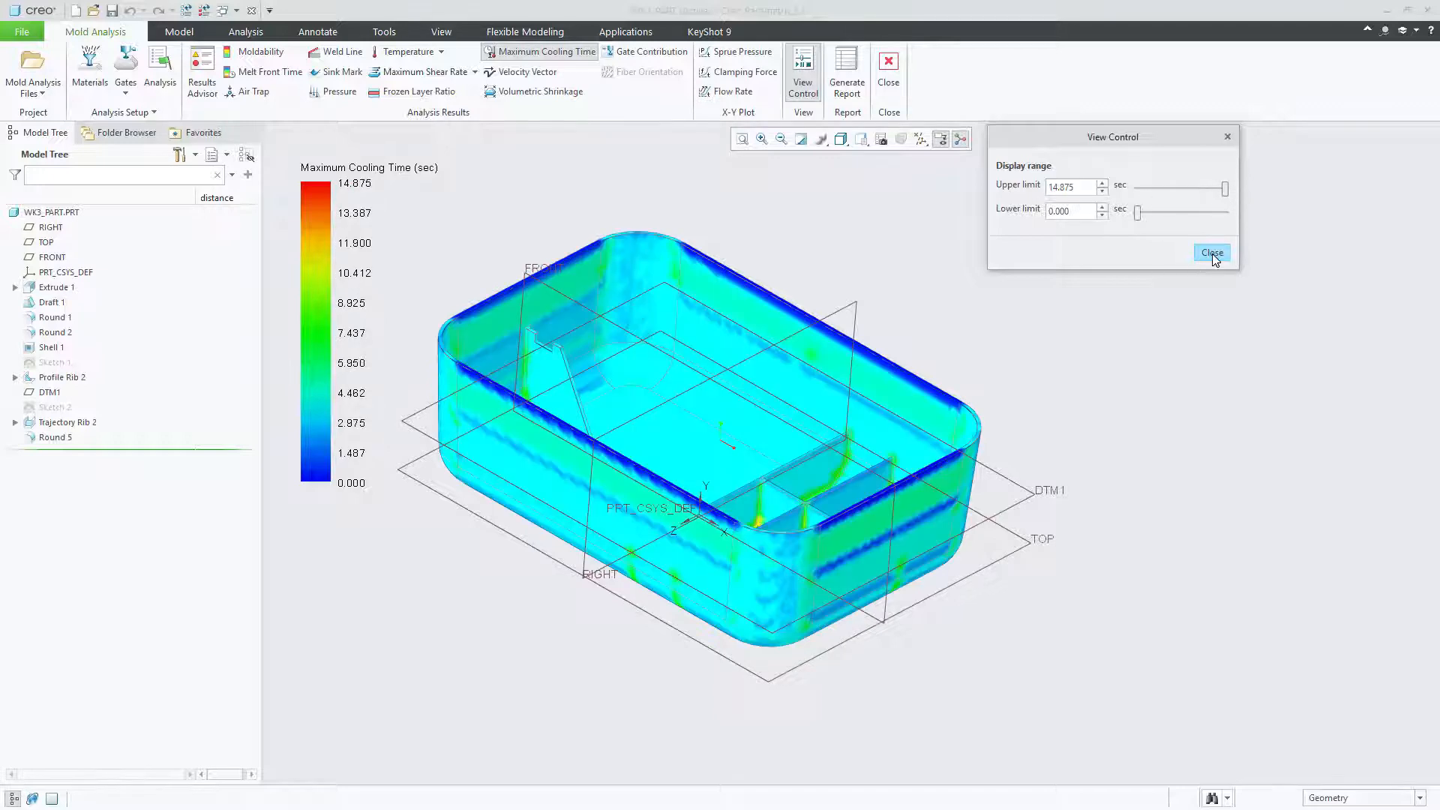
left_click(1211, 253)
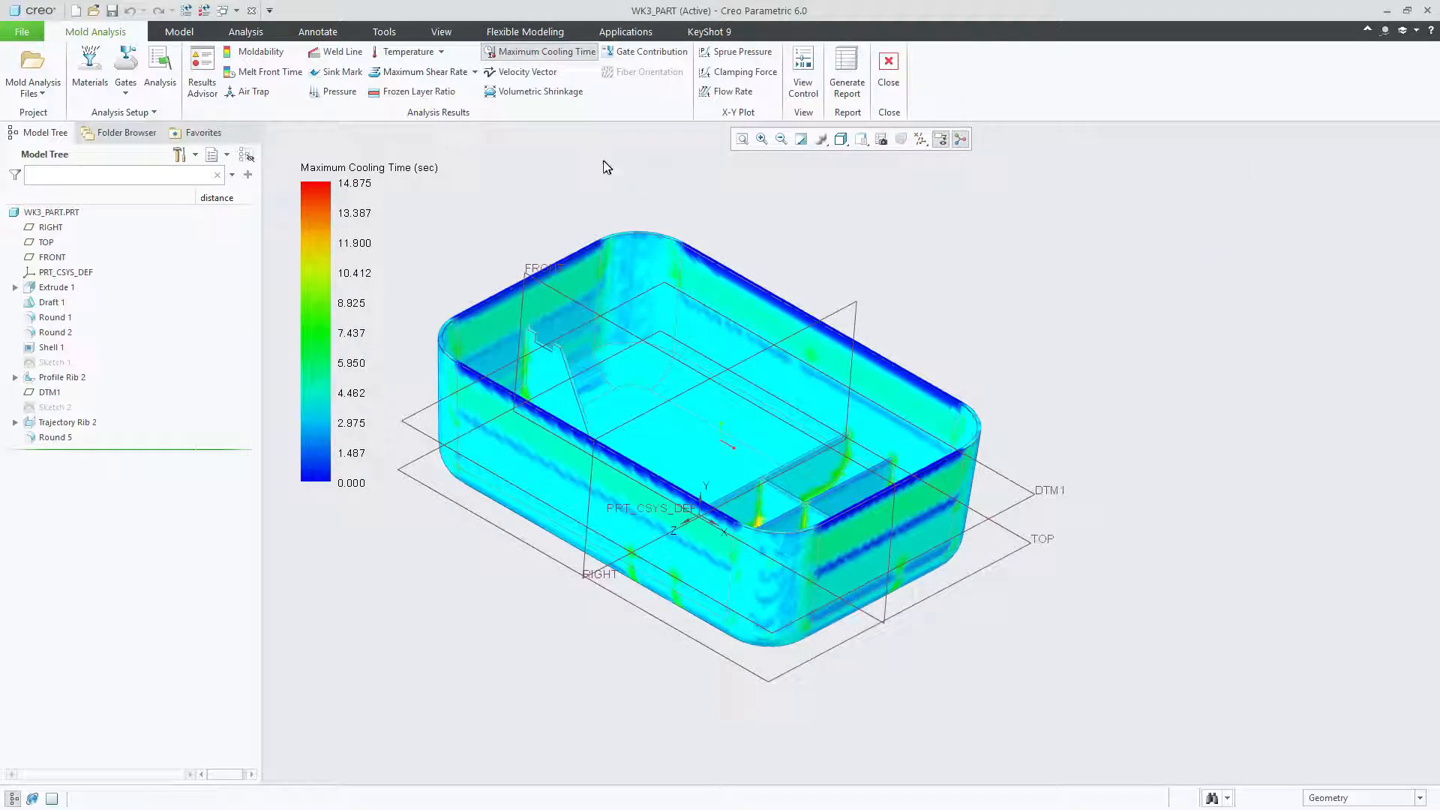
mouse_move(597, 168)
middle_mouse_down()
mouse_move(609, 126)
mouse_move(649, 115)
middle_mouse_up()
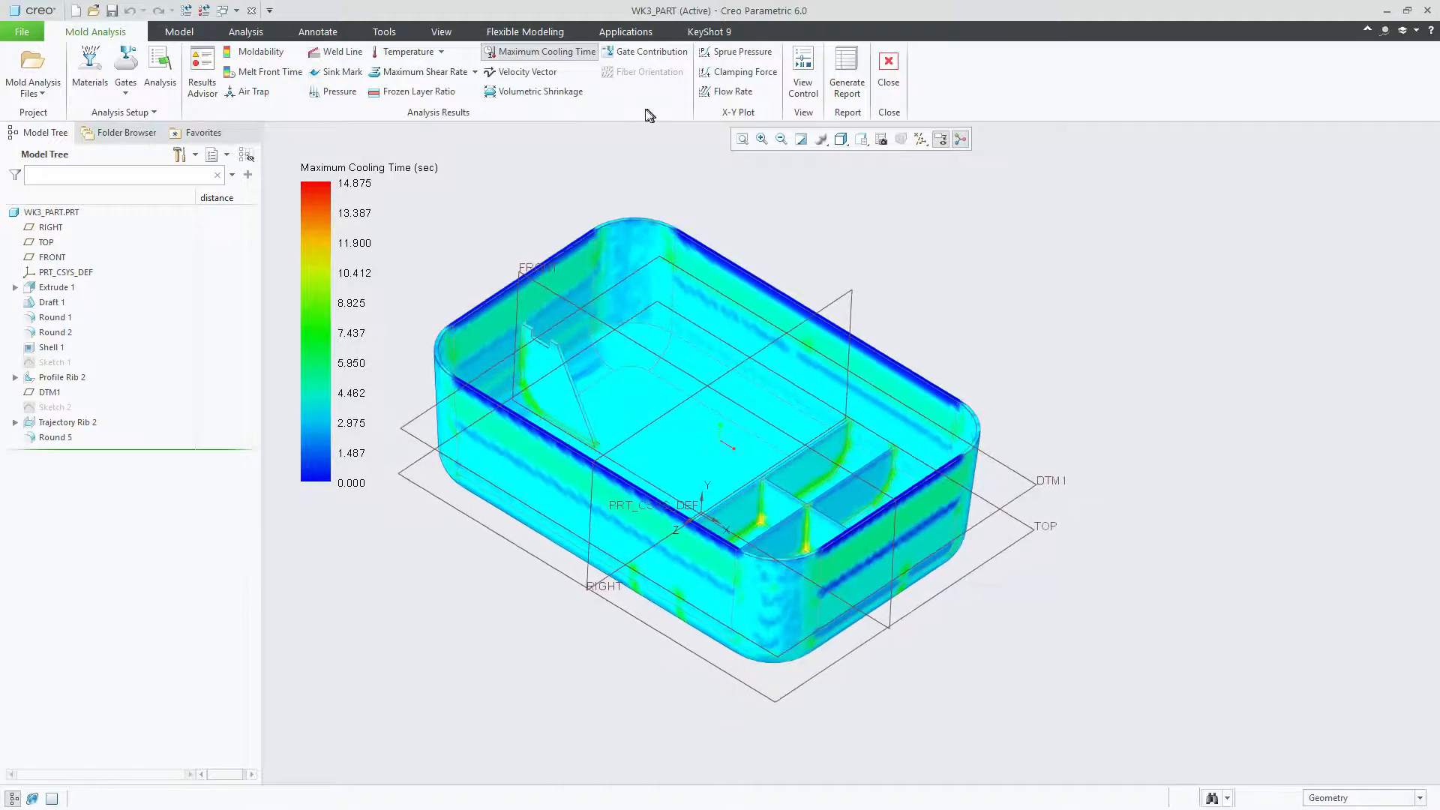
Display the Air Trap result and examine where air traps lie along the tray's rim and ribs.
left_click(248, 91)
mouse_move(424, 218)
middle_mouse_down()
mouse_move(228, 109)
mouse_move(282, 109)
mouse_move(402, 280)
middle_mouse_up()
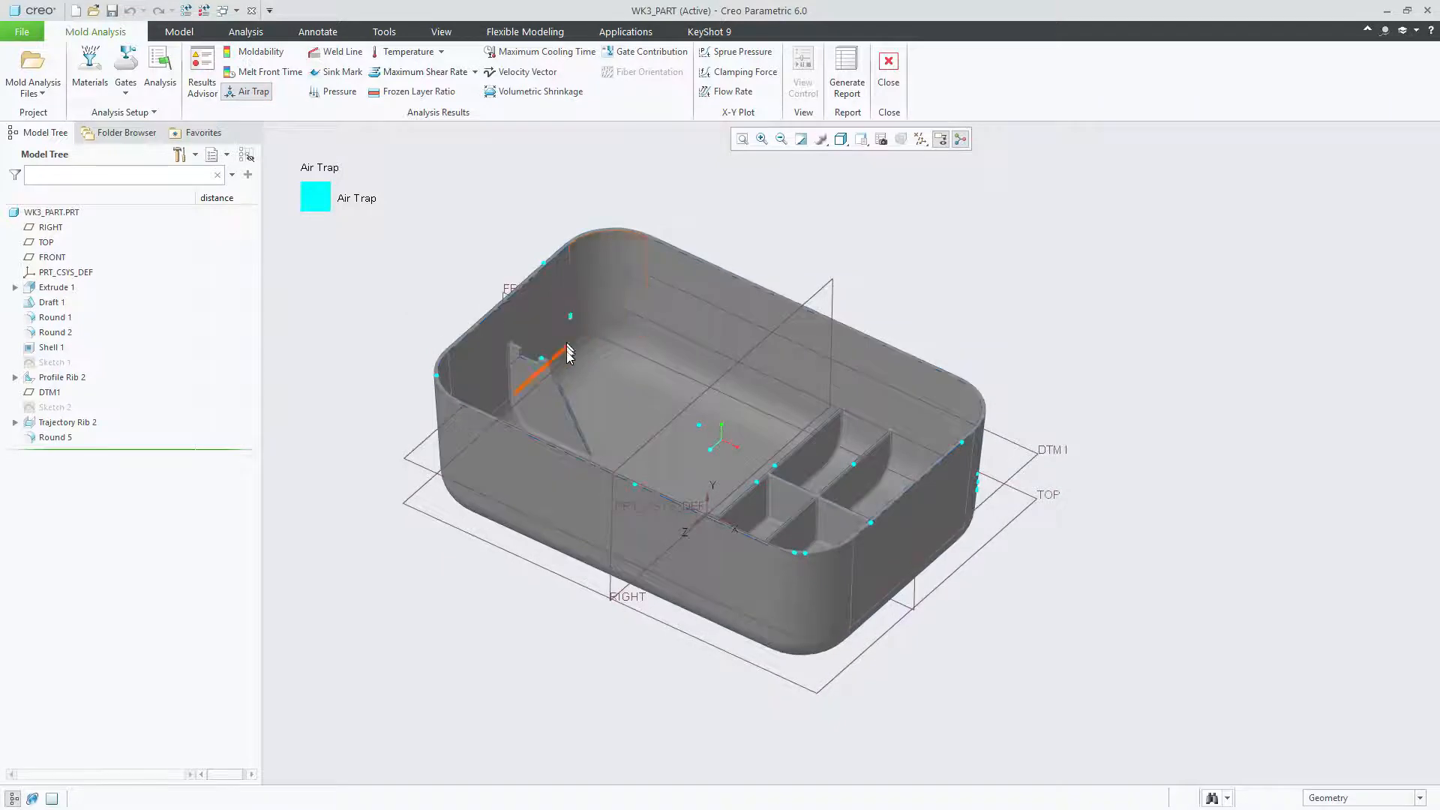
Inspect the air traps near the triangular rib and rim closely, and display the Weld Line result across the tray floor.
scroll(565, 351, "down", 3)
middle_click_drag(564, 354, 412, 288)
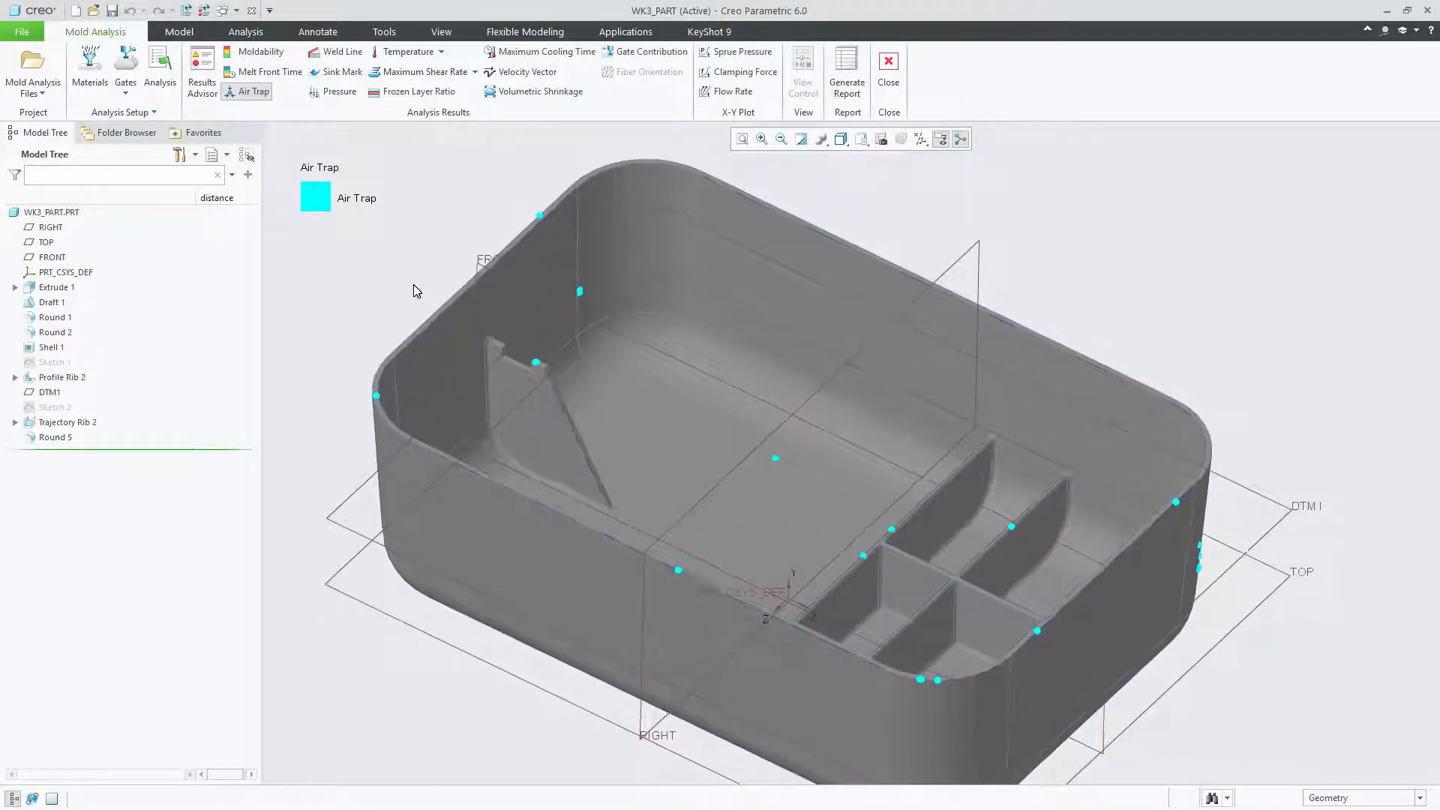
scroll(518, 315, "up", 3)
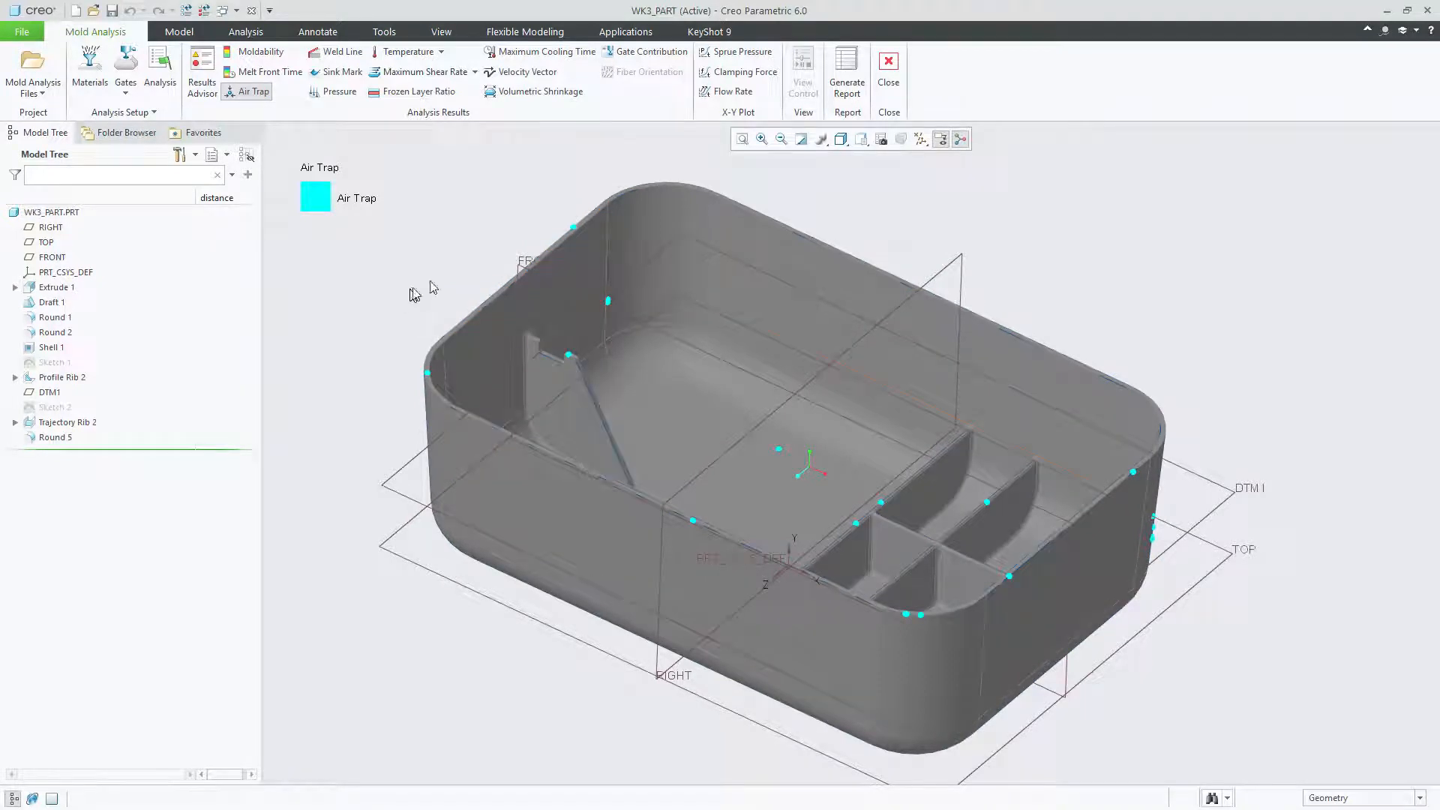
left_click(337, 54)
mouse_move(695, 389)
middle_mouse_down()
mouse_move(600, 348)
mouse_move(408, 206)
mouse_move(519, 199)
middle_mouse_up()
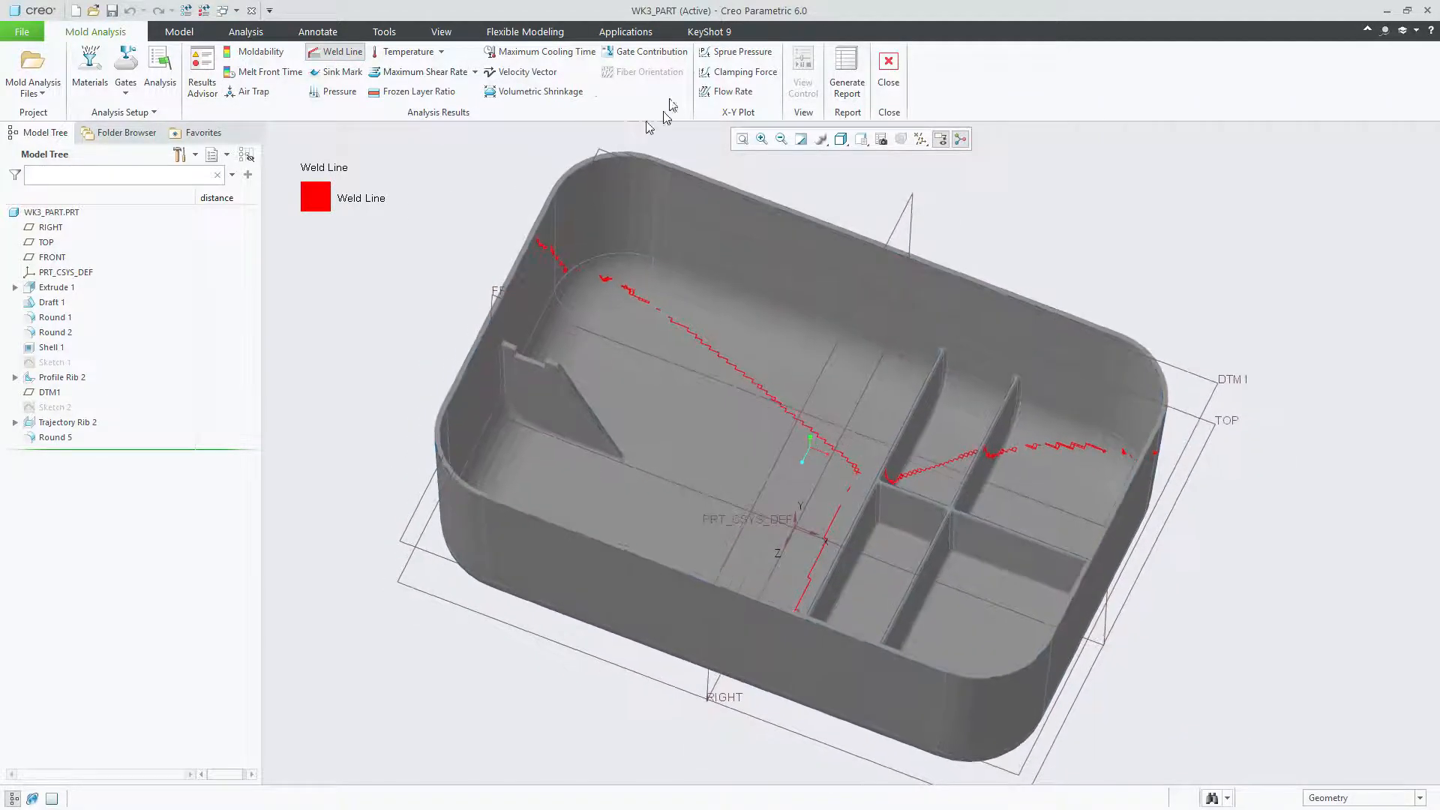
Display the Volumetric Shrinkage result and examine the tray's outer walls and interior from several angles.
left_click(532, 92)
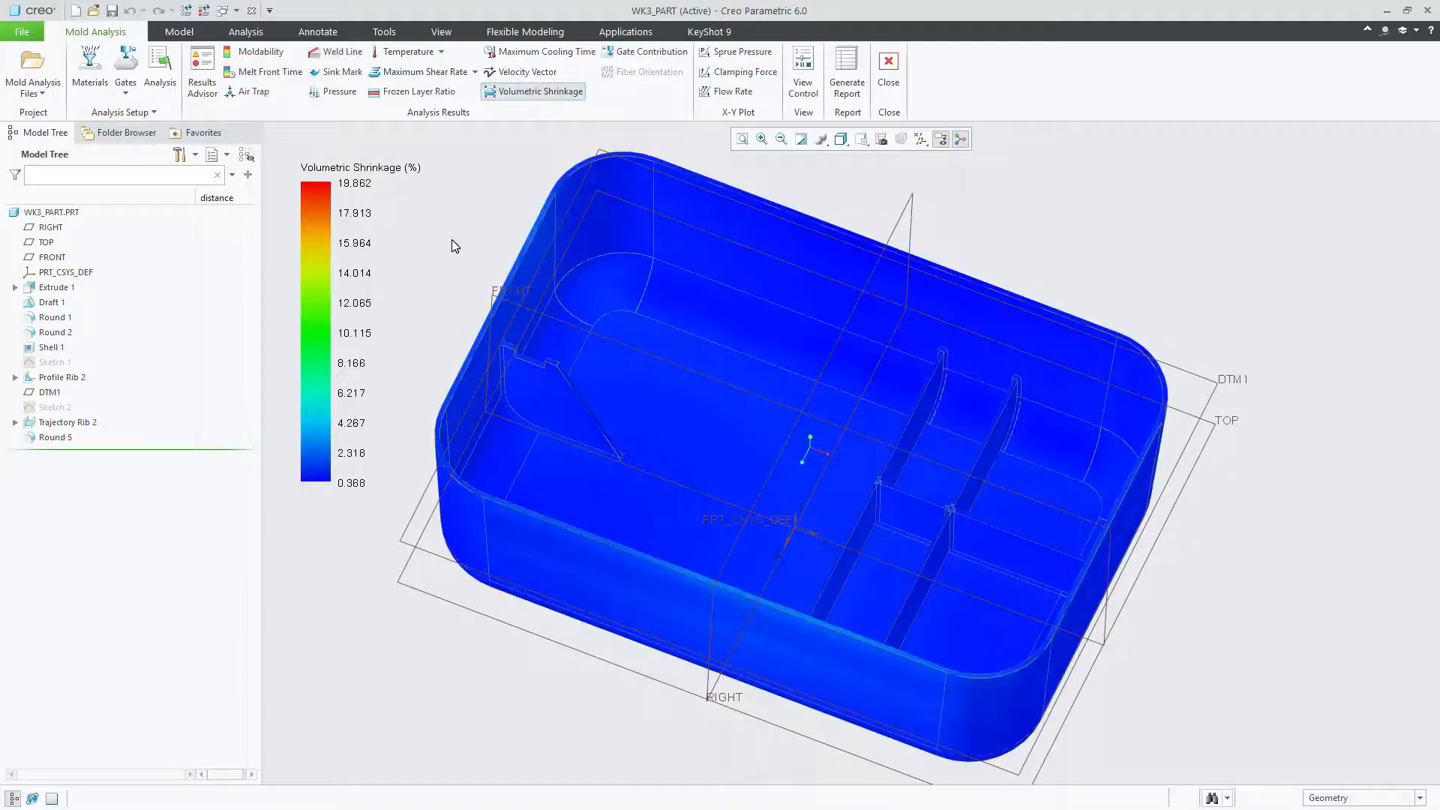
middle_click_drag(452, 240, 452, 242)
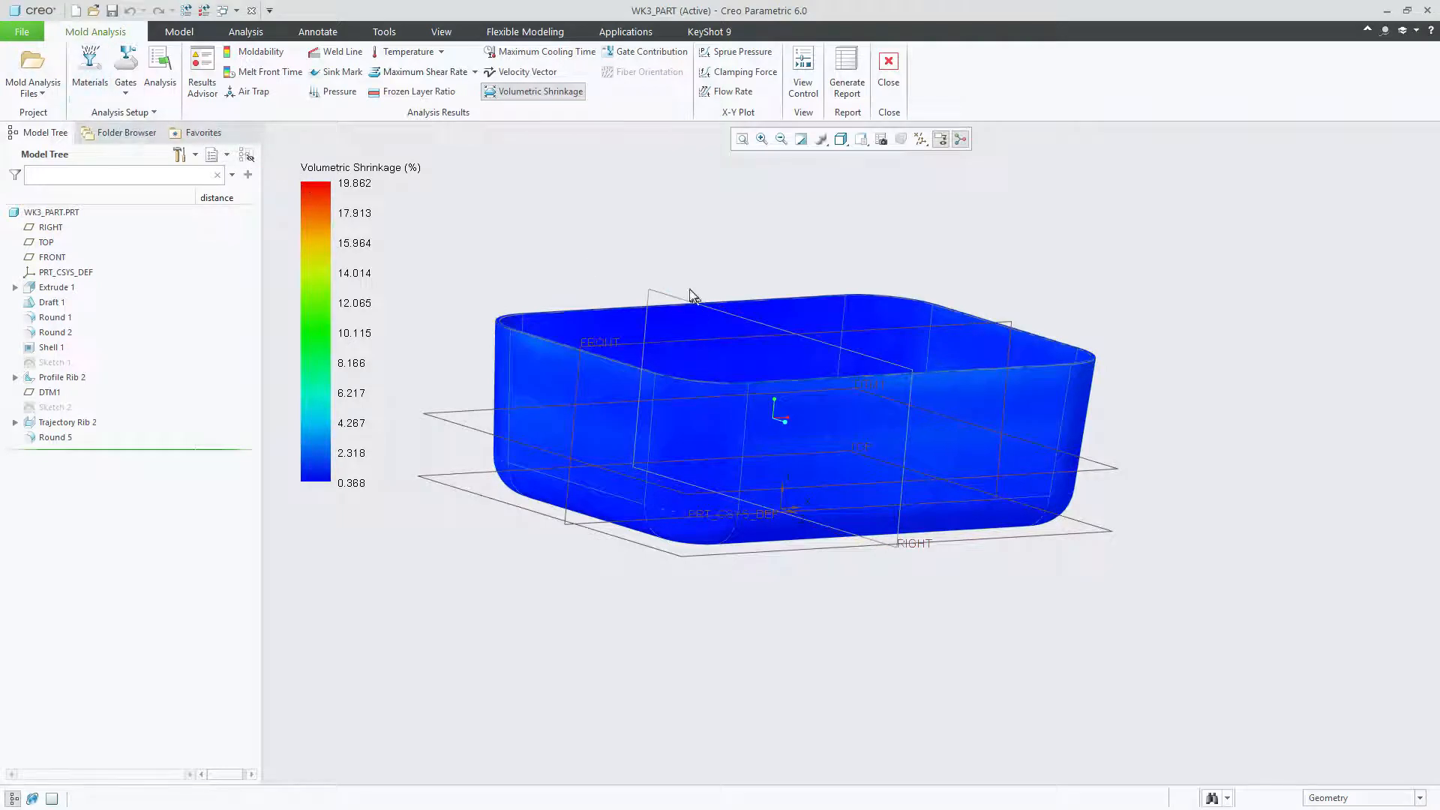
middle_click_drag(638, 223, 585, 250)
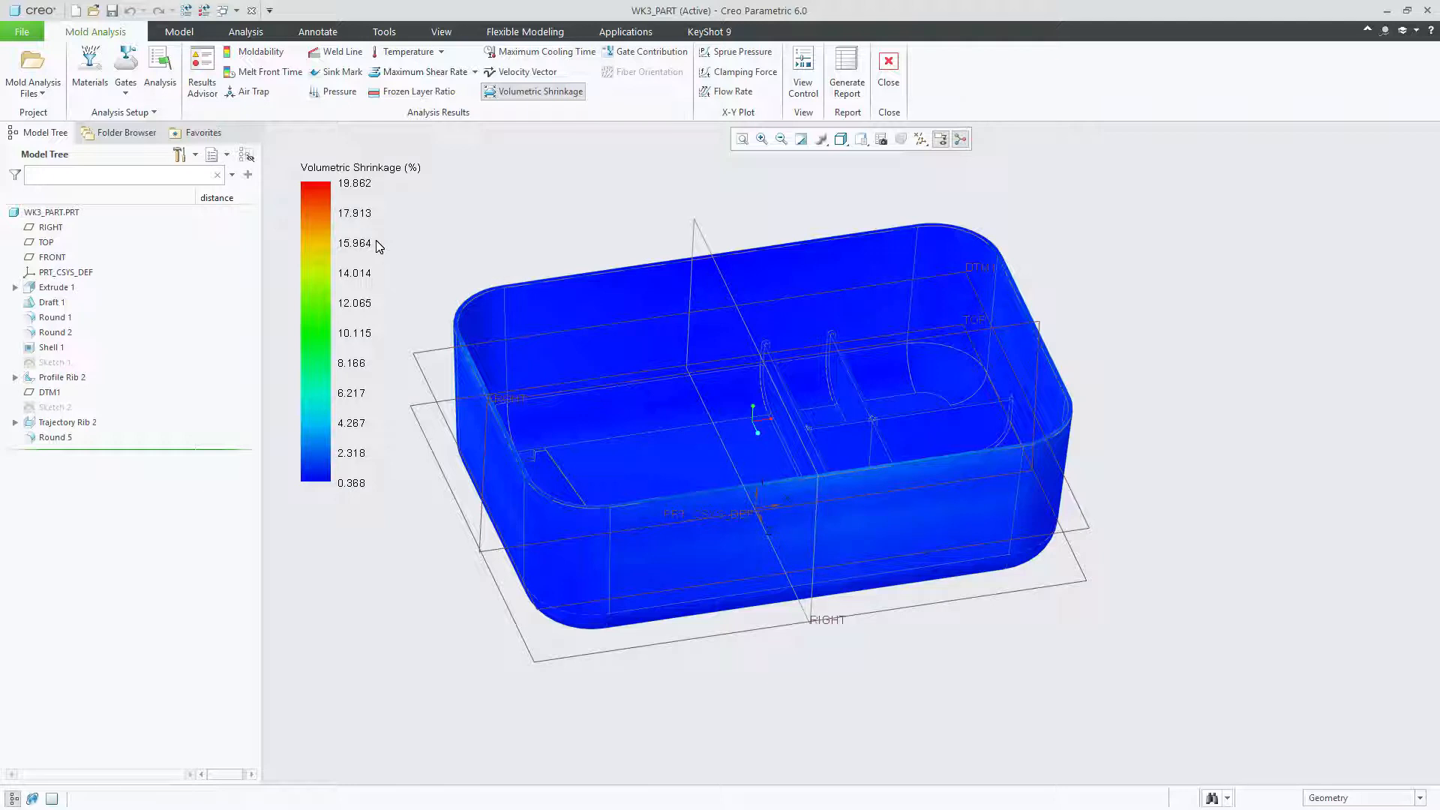
middle_click_drag(376, 241, 376, 241)
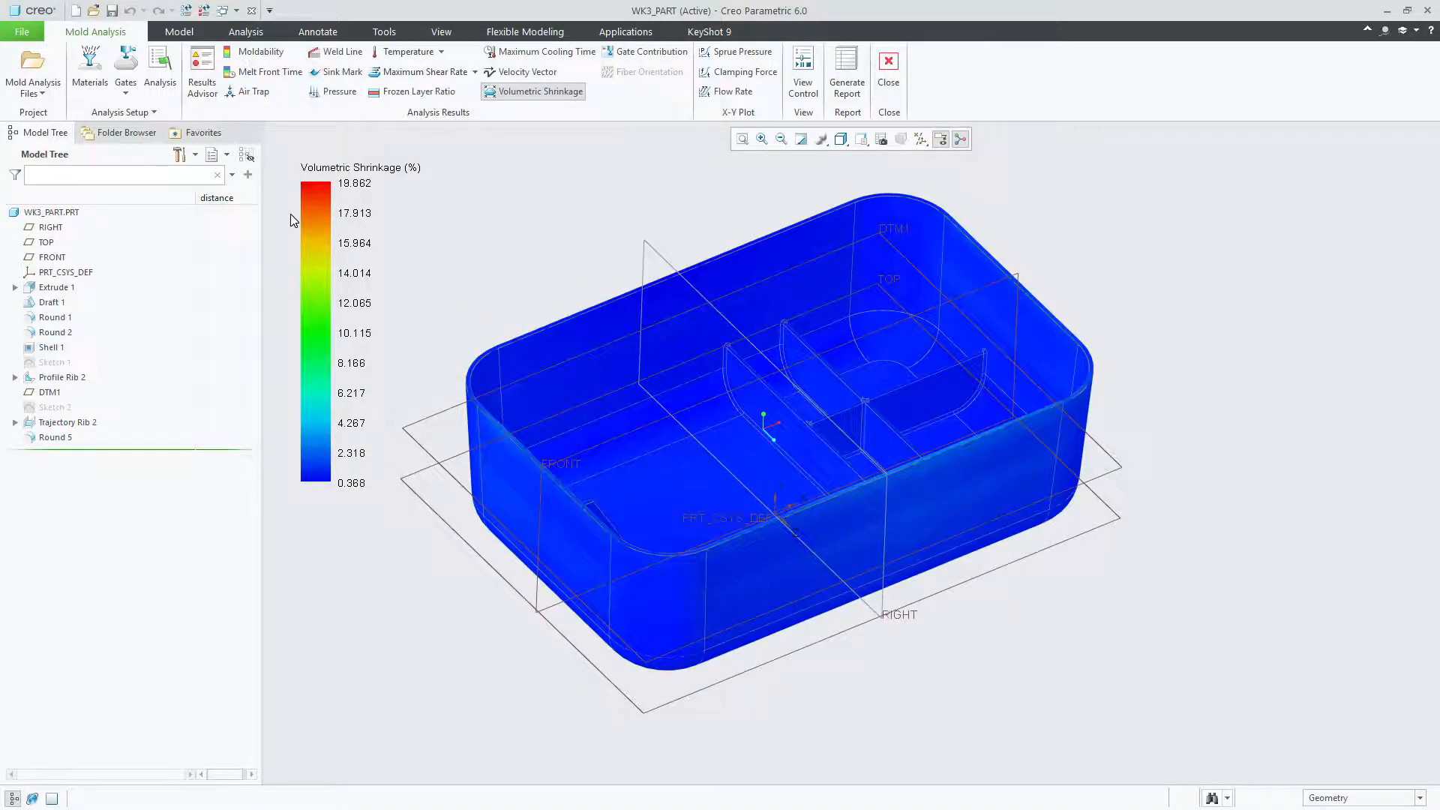
middle_click_drag(290, 214, 551, 312)
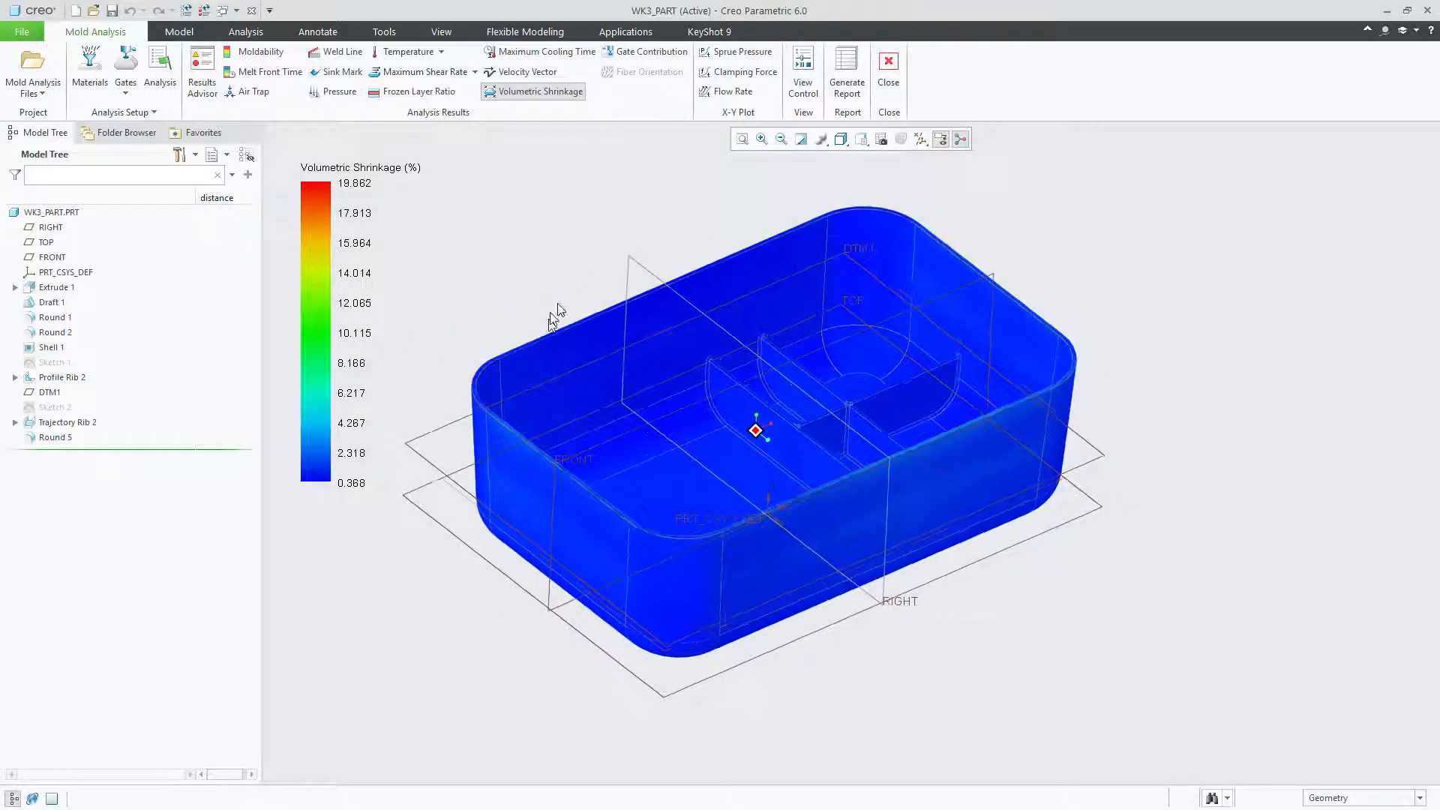
middle_click_drag(851, 526, 897, 489)
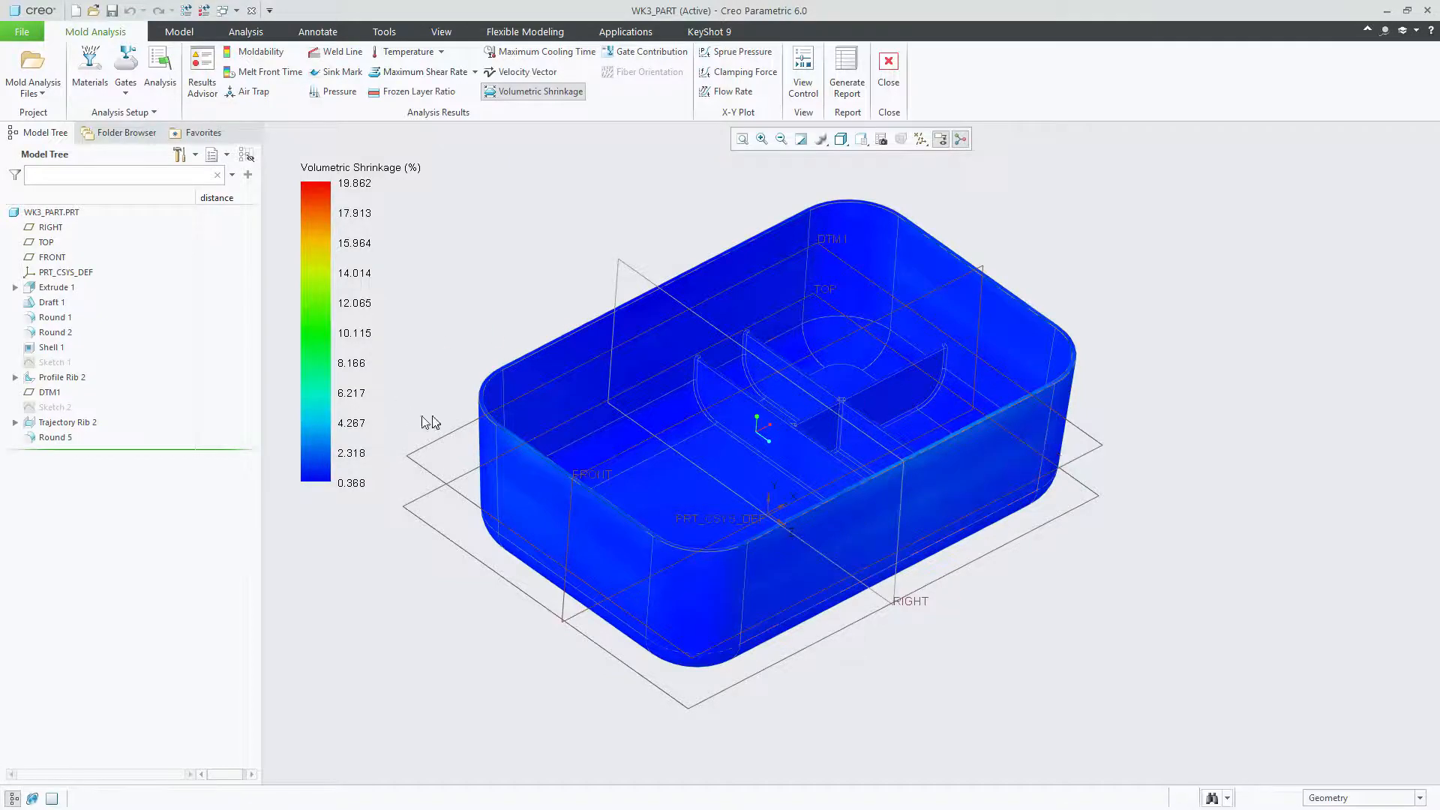
middle_click_drag(434, 421, 587, 435)
Inspect the volumetric shrinkage up close along the upper rim of the long wall.
middle_click_drag(1018, 473, 713, 260)
scroll(947, 349, "down", 2)
scroll(825, 332, "down", 4)
scroll(819, 328, "up", 2)
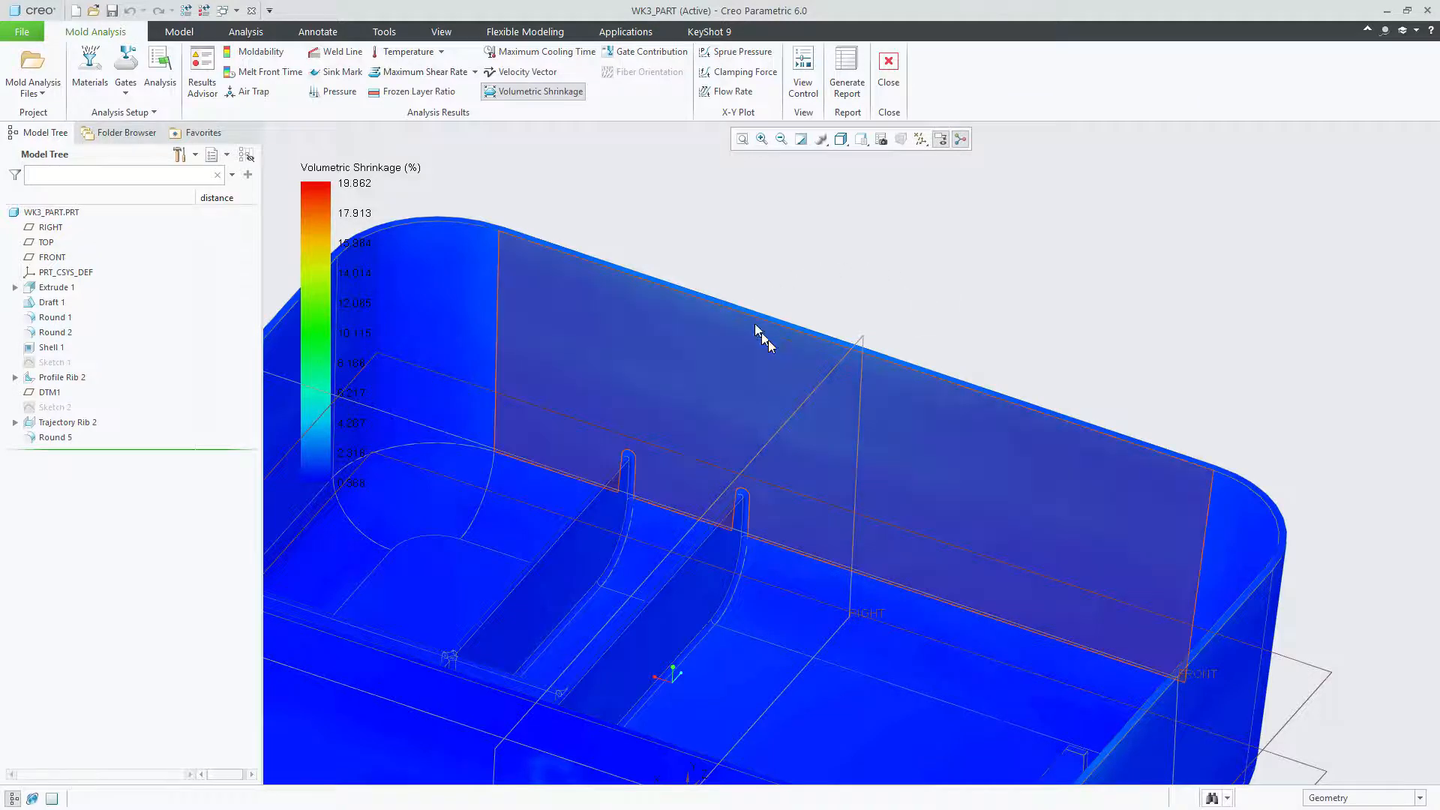
scroll(825, 375, "up", 4)
Compare the volumetric shrinkage of the whole tray's walls, rim and ribs against the color scale.
mouse_move(899, 415)
middle_mouse_down()
mouse_move(987, 733)
mouse_move(885, 529)
mouse_move(948, 520)
mouse_move(186, 461)
mouse_move(345, 429)
mouse_move(367, 453)
mouse_move(349, 454)
mouse_move(812, 537)
mouse_move(1035, 540)
mouse_move(875, 537)
middle_mouse_up()
middle_click_drag(322, 482, 970, 601, "shift")
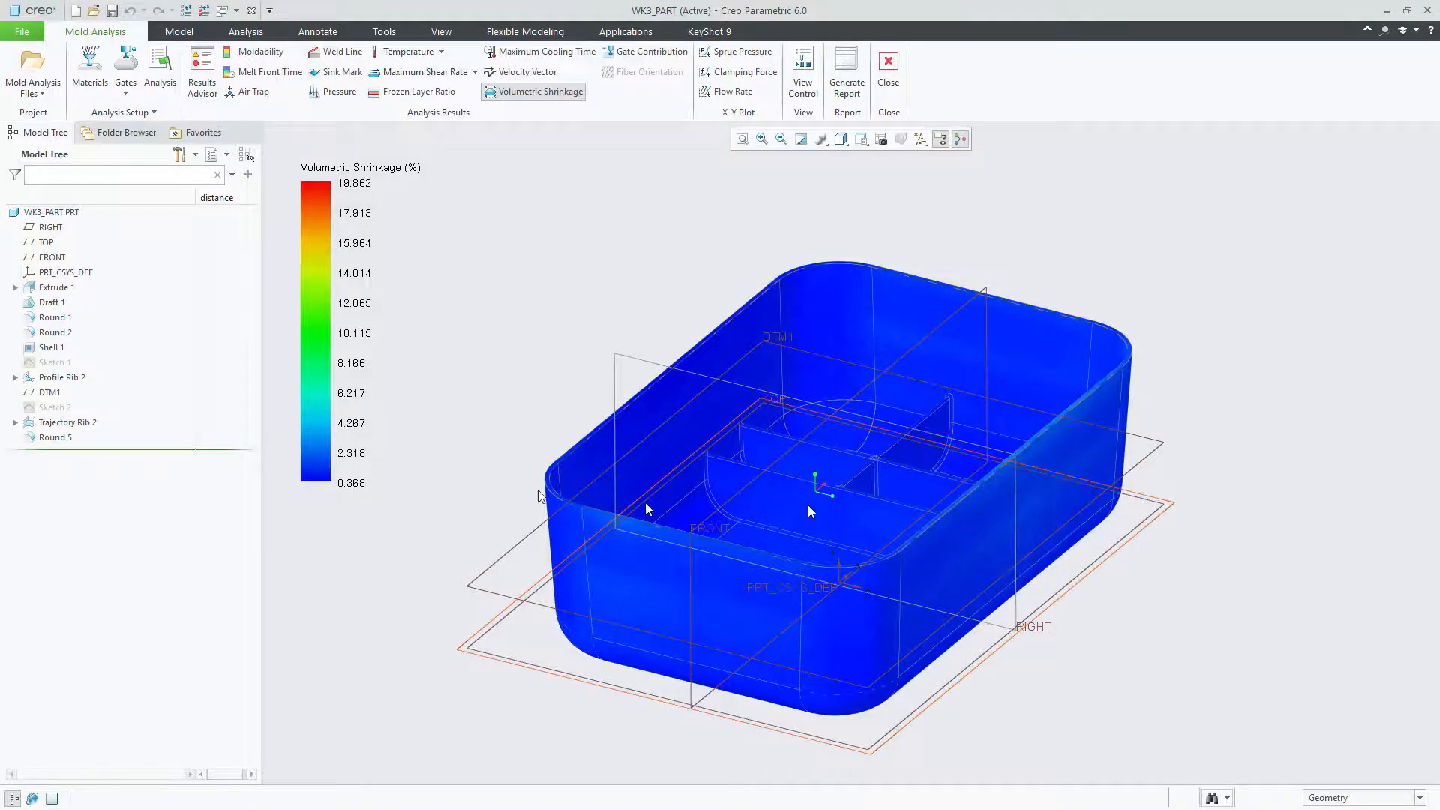
middle_click_drag(808, 506, 816, 495)
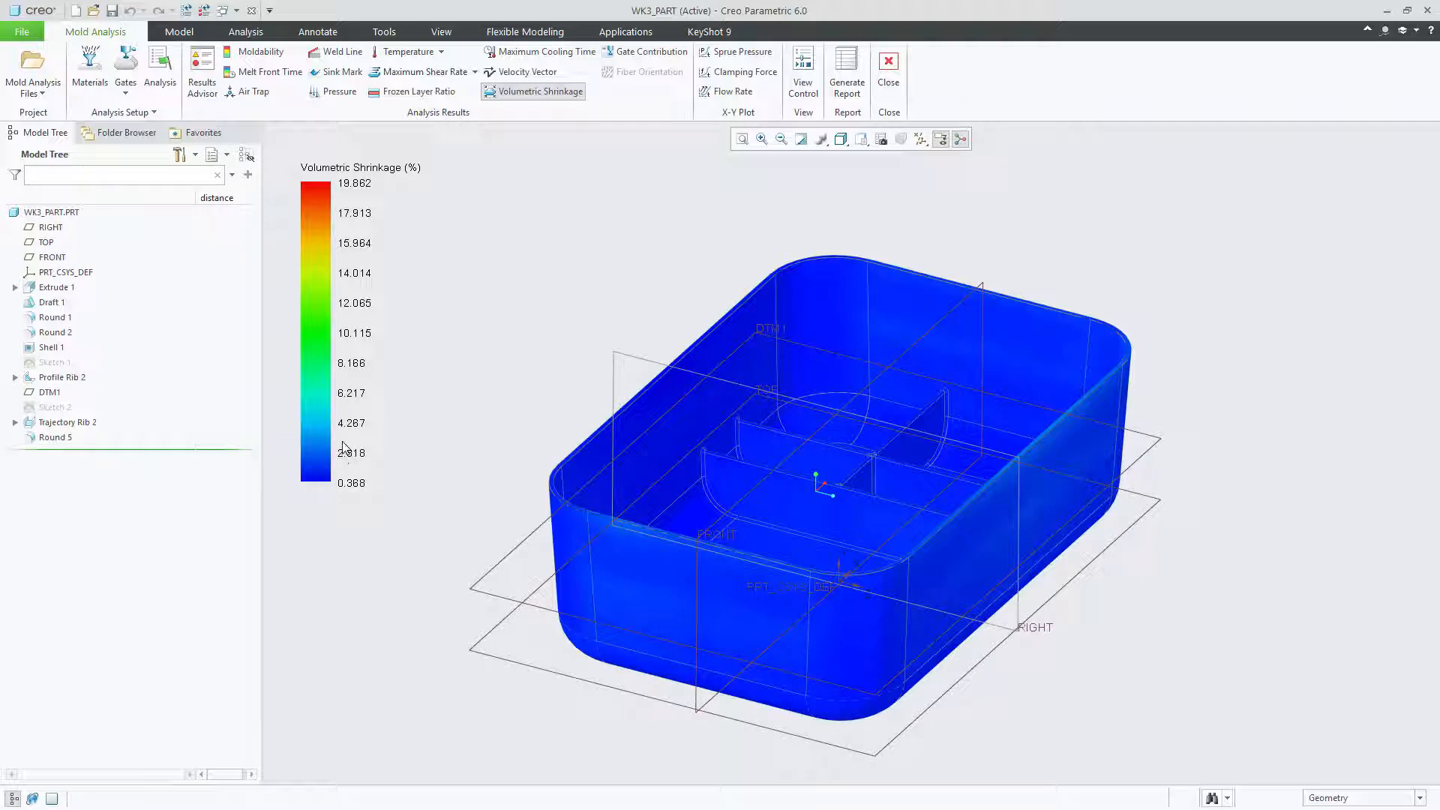
middle_click_drag(735, 502, 562, 337)
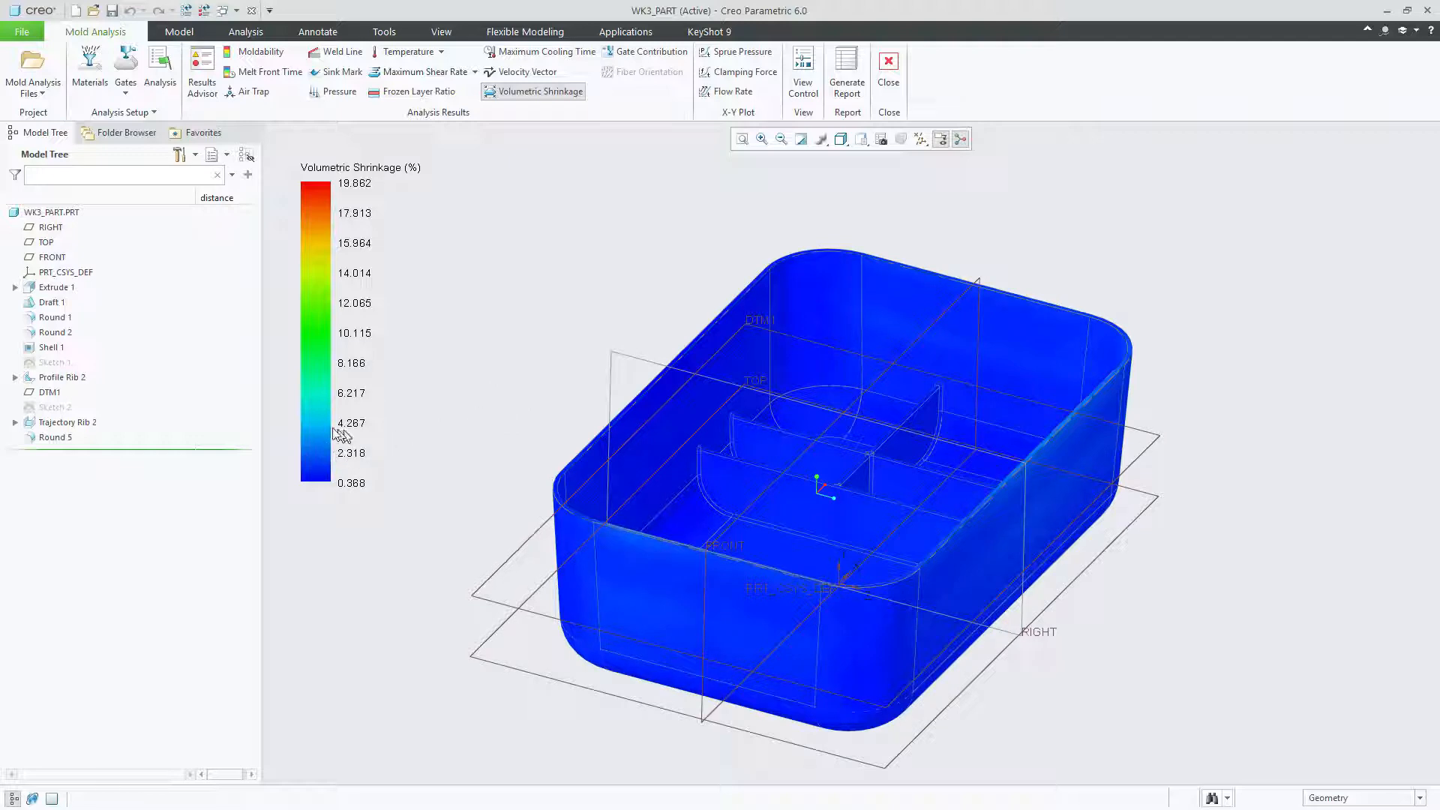
mouse_move(534, 368)
middle_mouse_down()
mouse_move(551, 354)
mouse_move(782, 501)
middle_mouse_up()
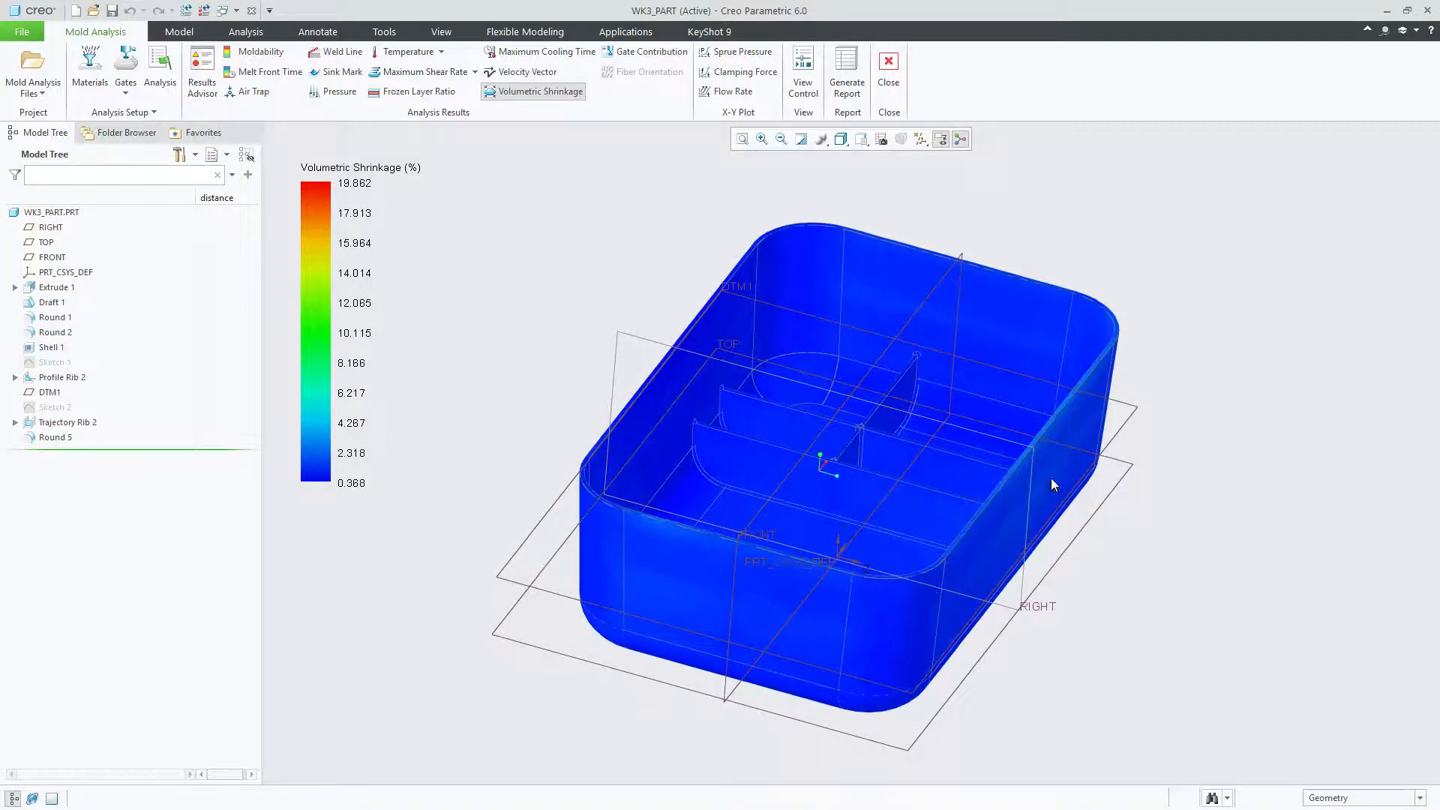
mouse_move(1051, 479)
middle_mouse_down()
mouse_move(1060, 552)
mouse_move(1050, 470)
mouse_move(1024, 485)
middle_mouse_up()
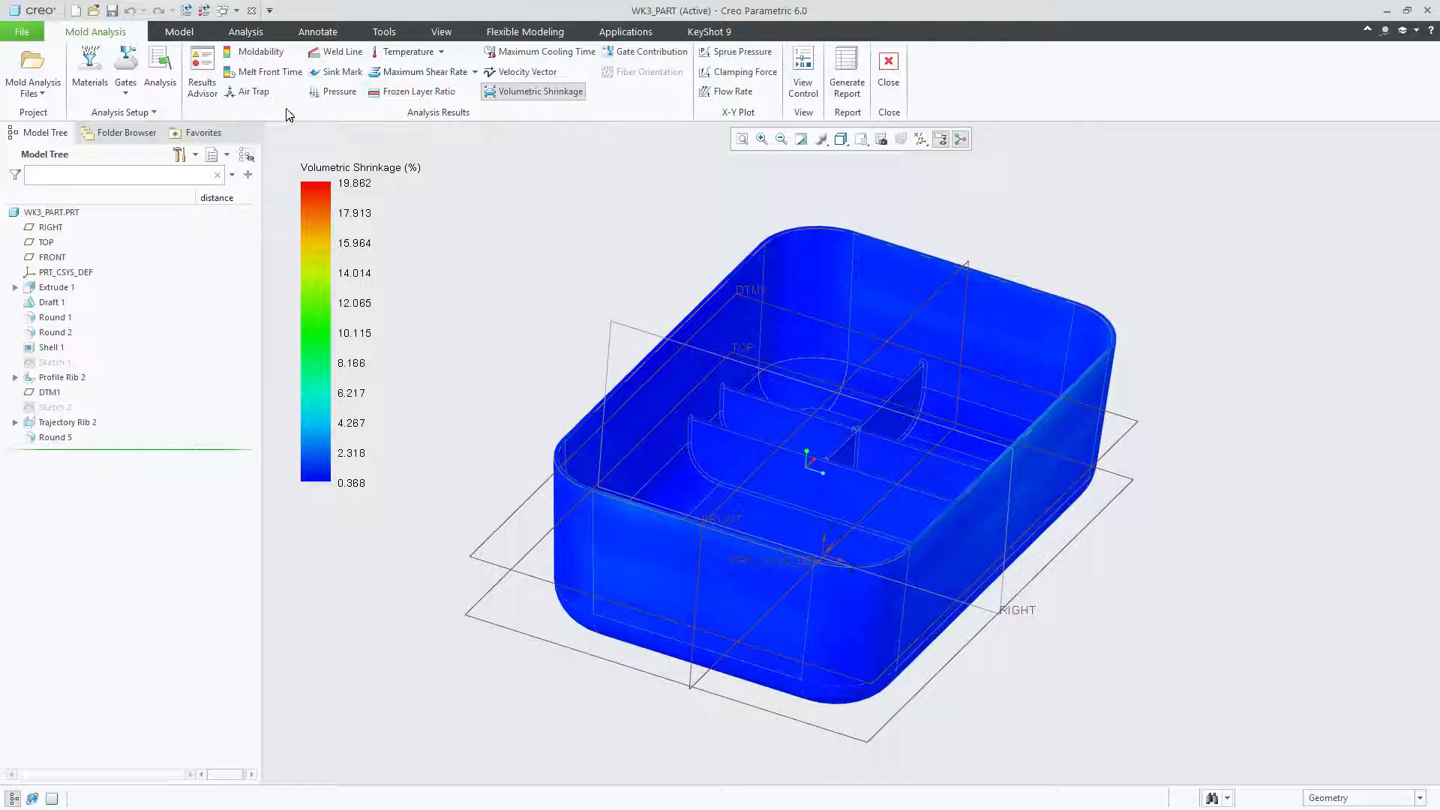
Display the Gate Contribution result and examine which areas of the tray each gate fills.
left_click(647, 51)
mouse_move(645, 243)
middle_mouse_down()
mouse_move(588, 225)
mouse_move(562, 257)
mouse_move(620, 300)
mouse_move(592, 284)
mouse_move(600, 248)
middle_mouse_up()
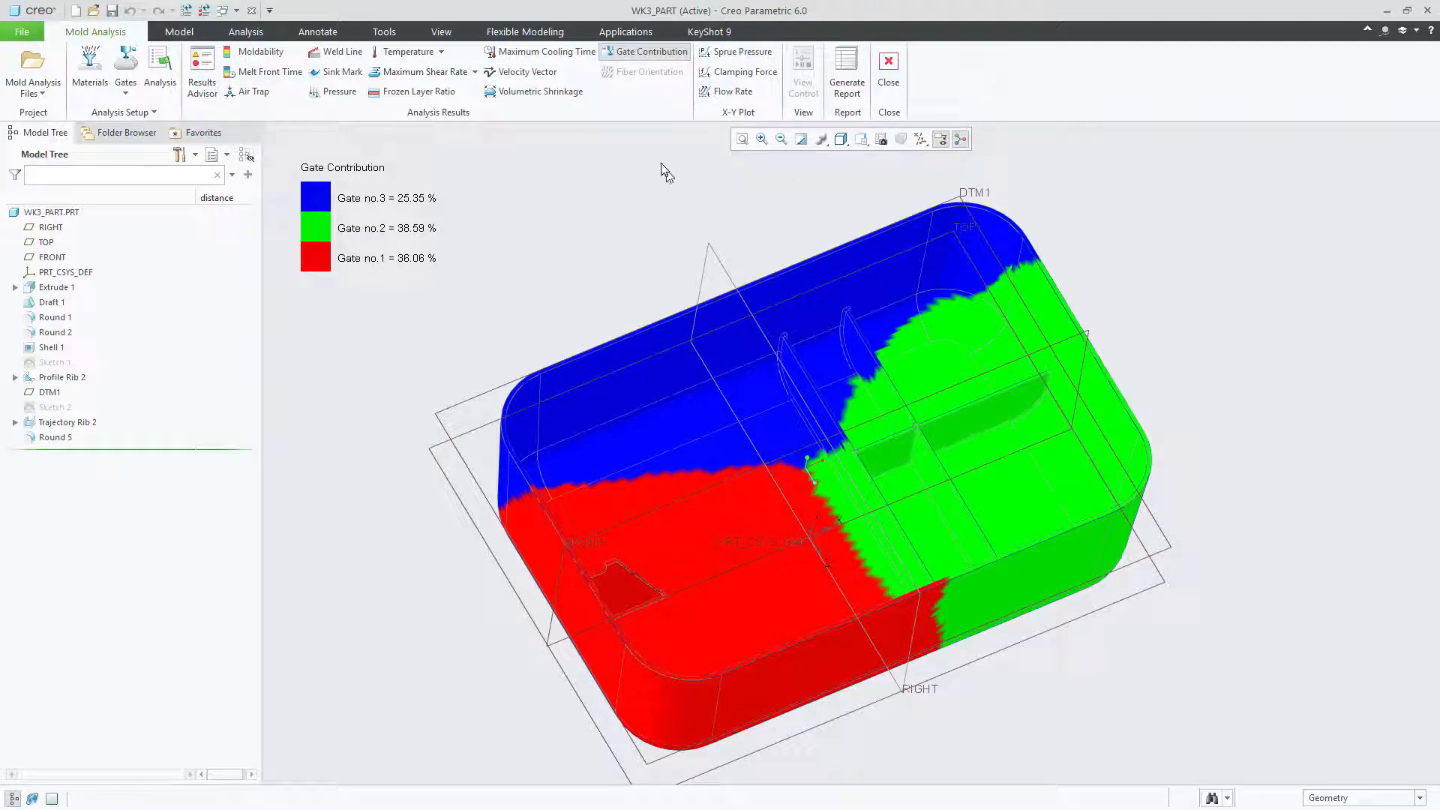
middle_click_drag(498, 291, 1172, 276)
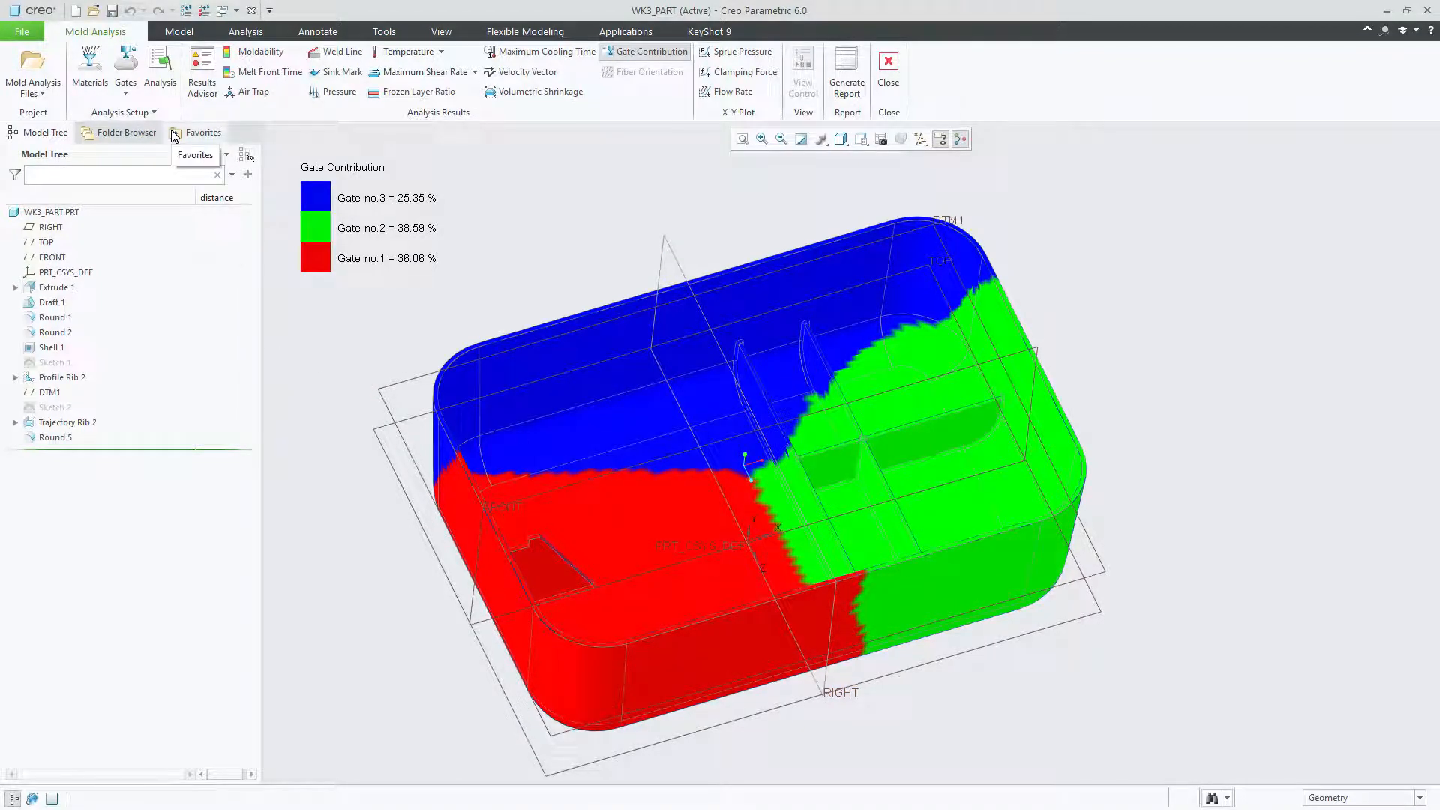
Save the mold analysis project.
left_click(126, 97)
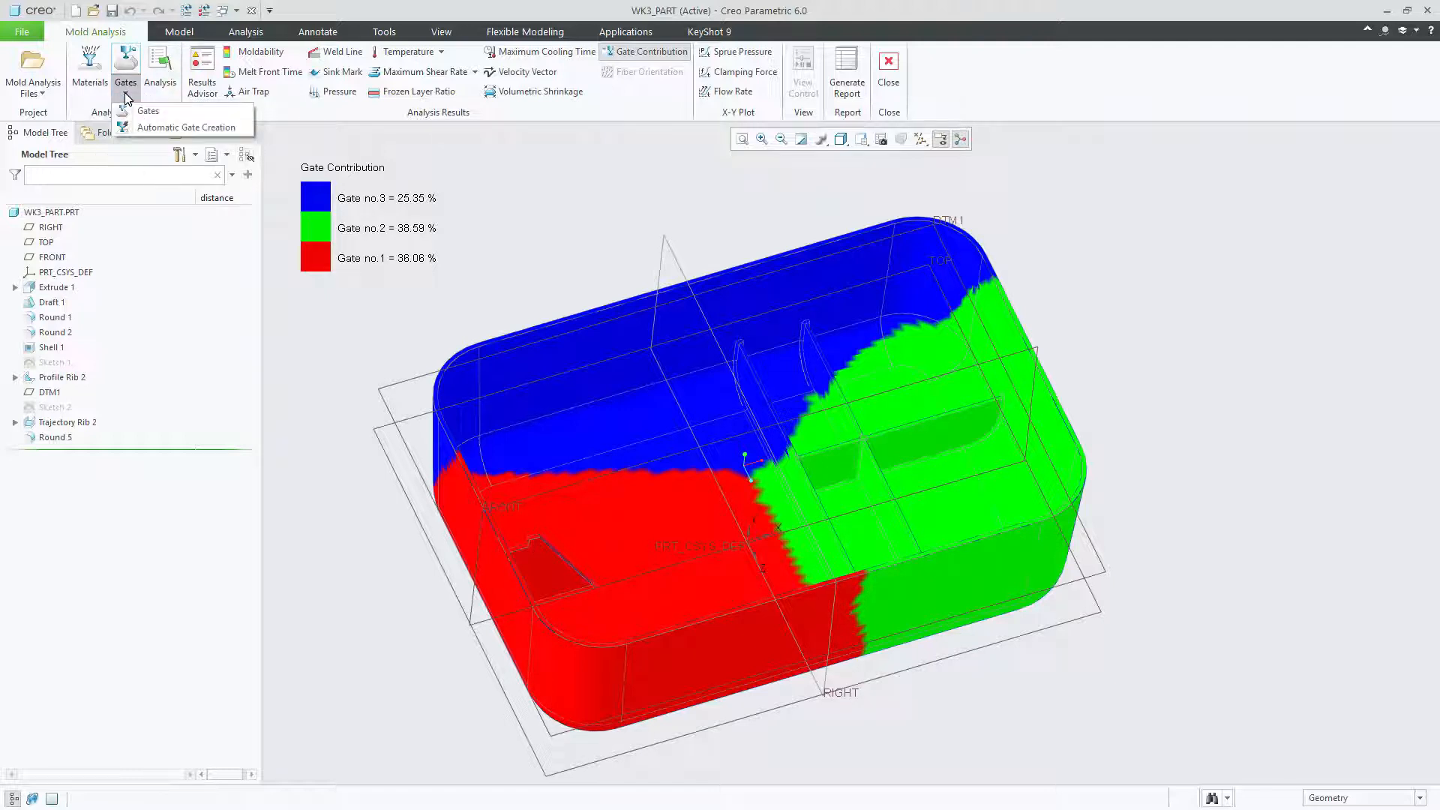
left_click(817, 13)
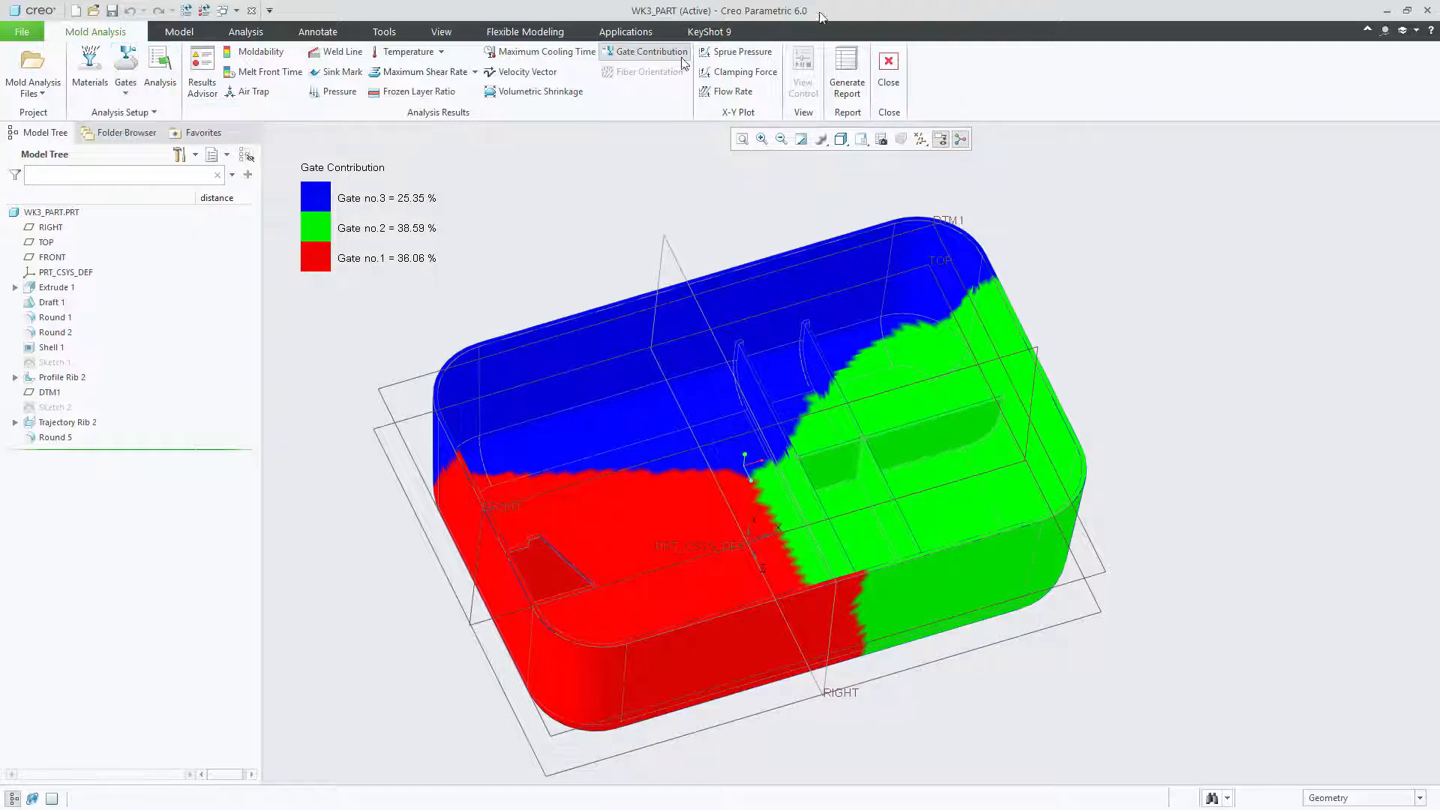
left_click(36, 89)
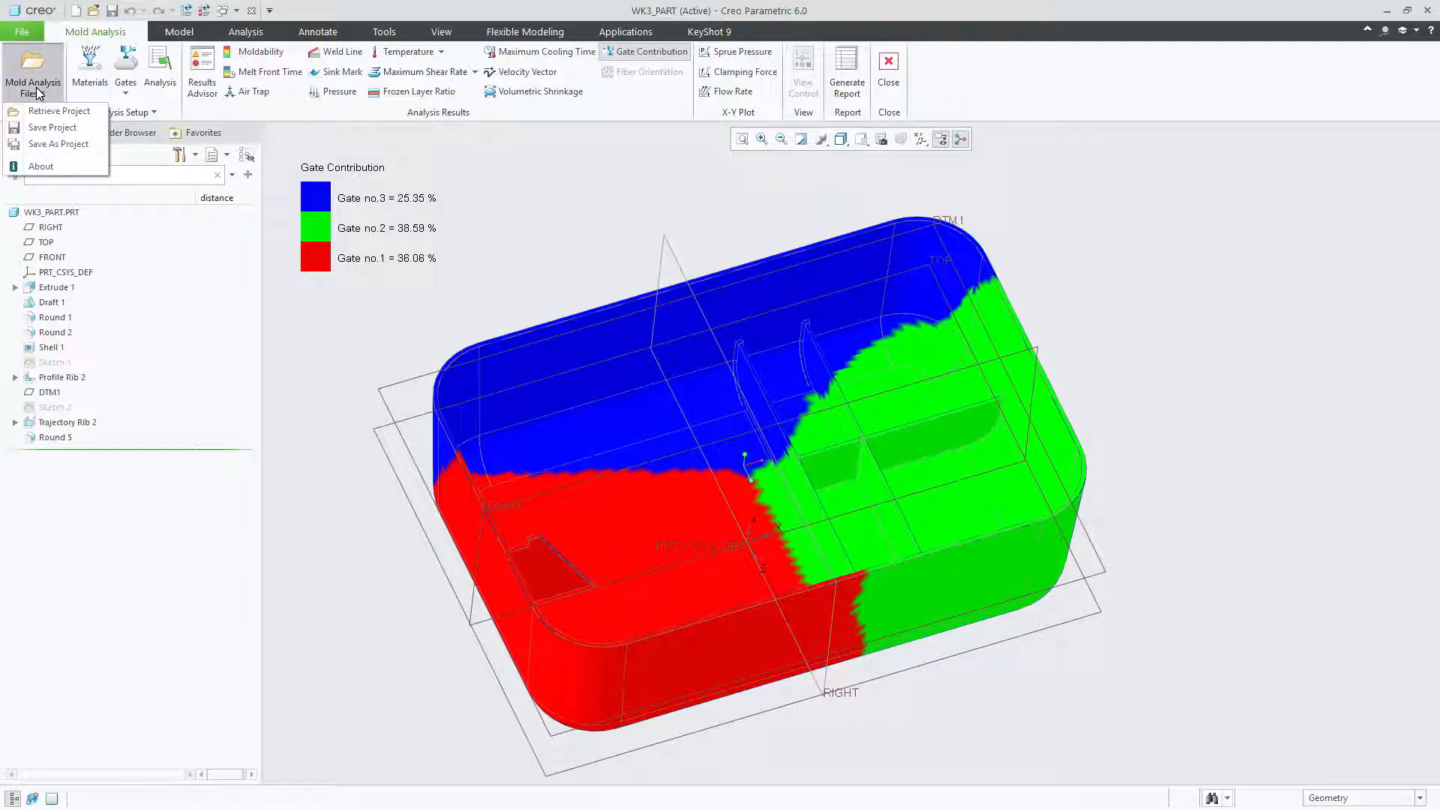
left_click(60, 128)
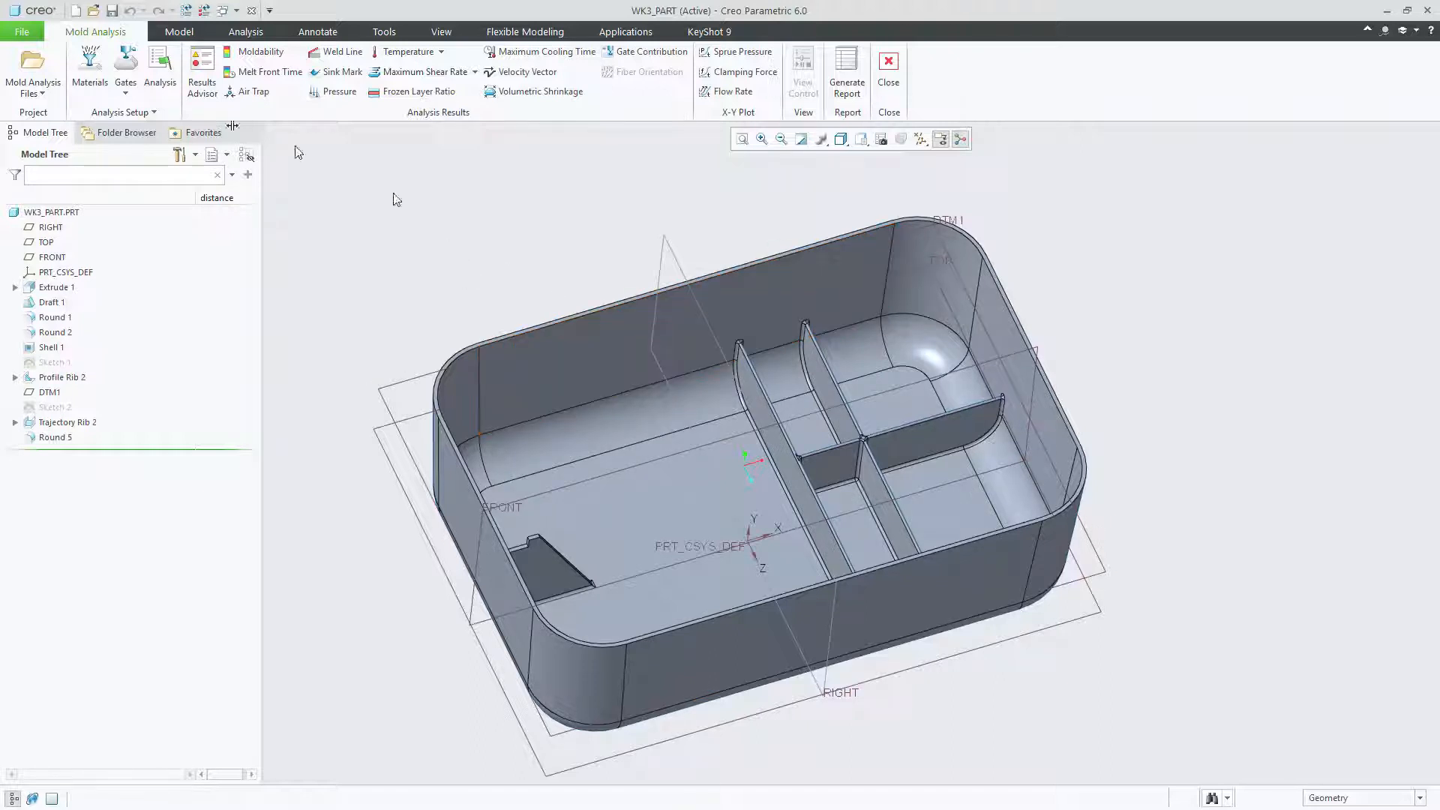
Delete all three existing gates from the gate setup.
left_click(126, 97)
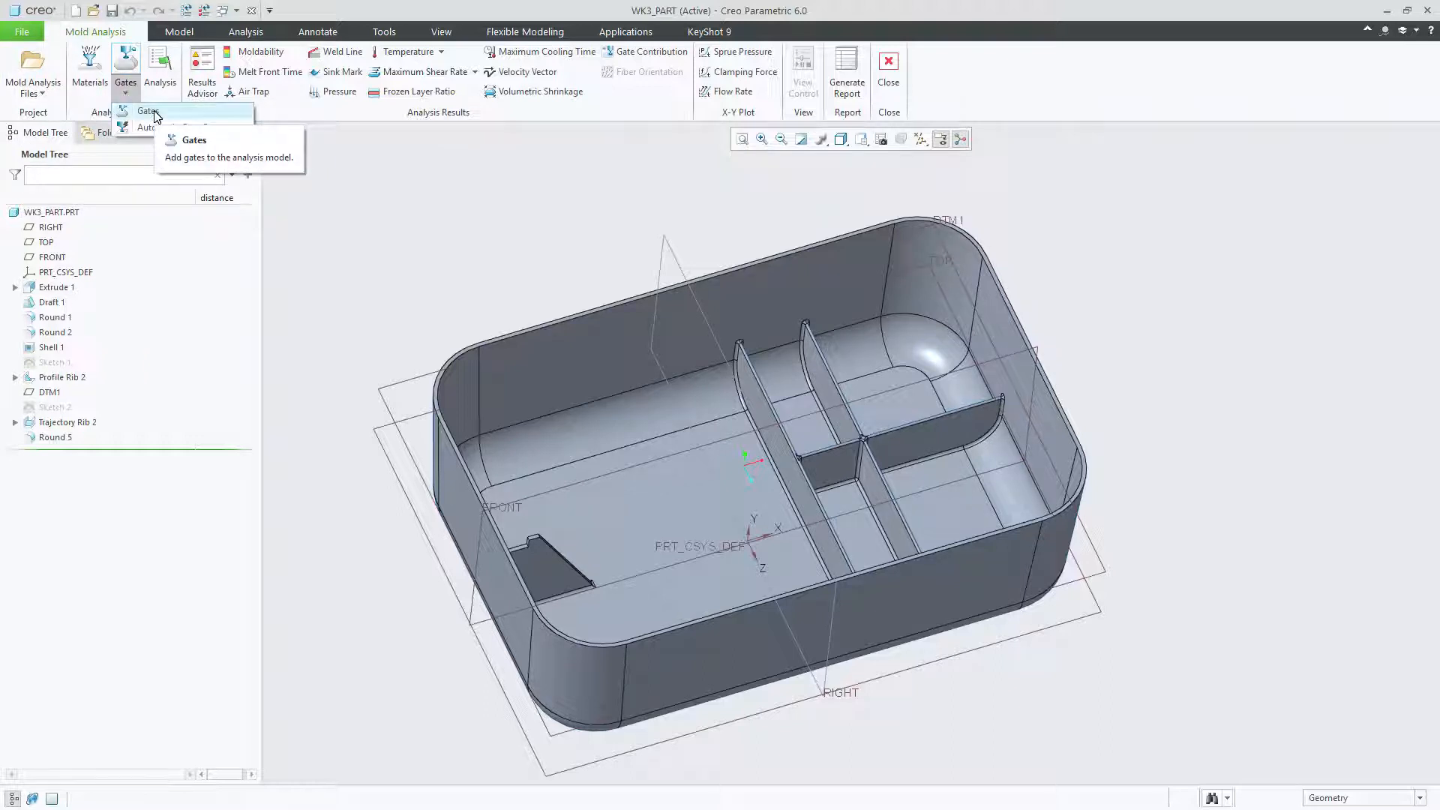
left_click(148, 111)
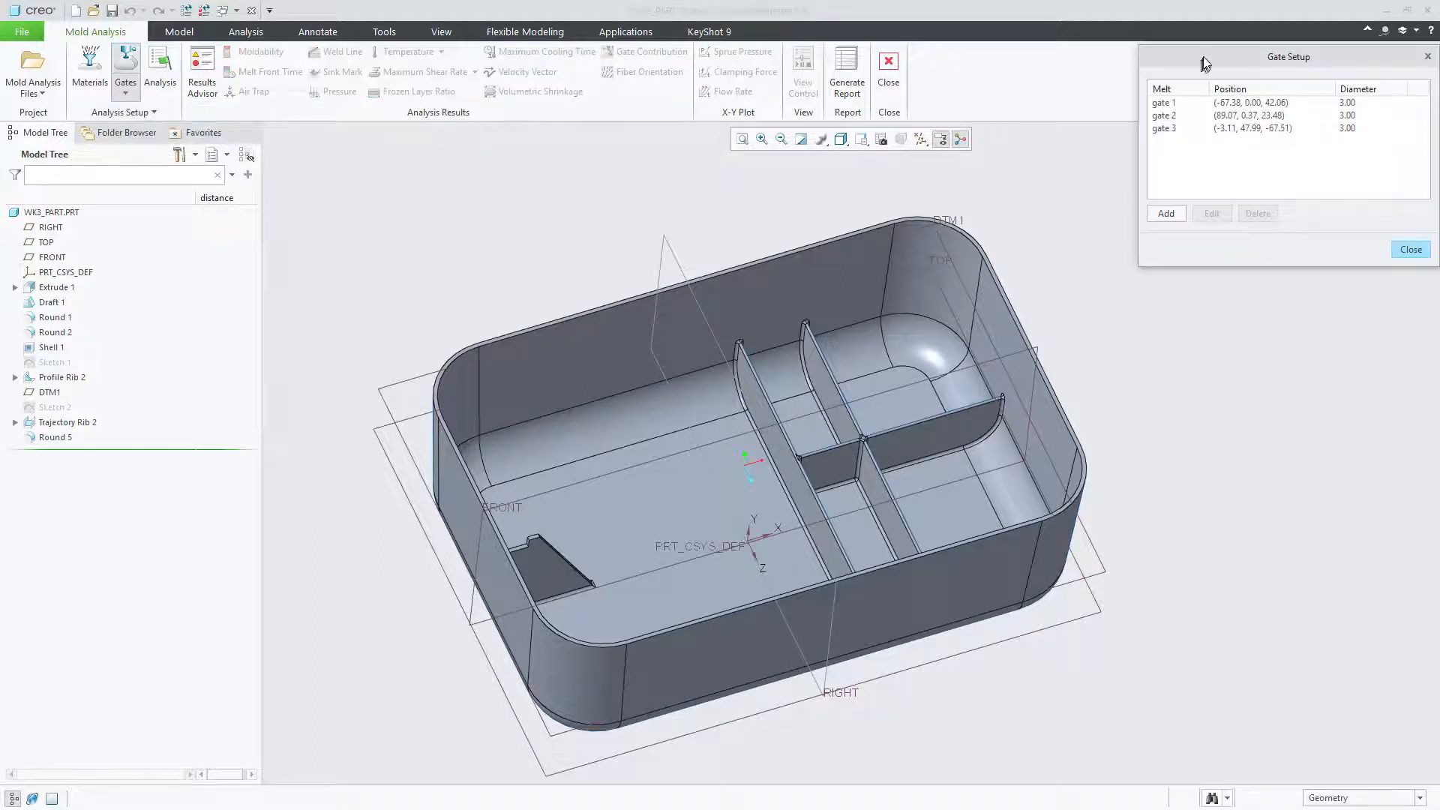
left_click_drag(1207, 59, 1078, 162)
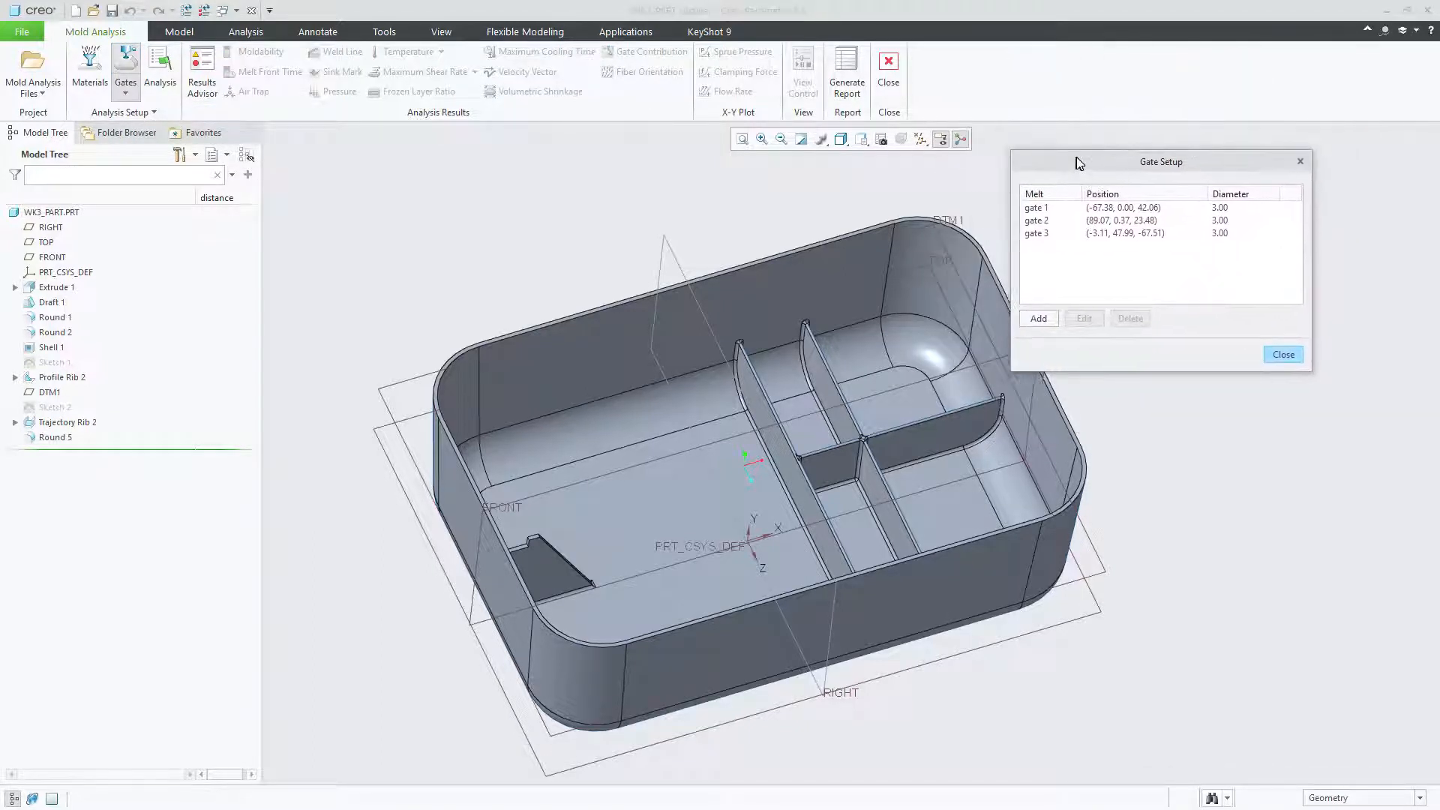
left_click(1041, 210)
left_click(1045, 233, "shift")
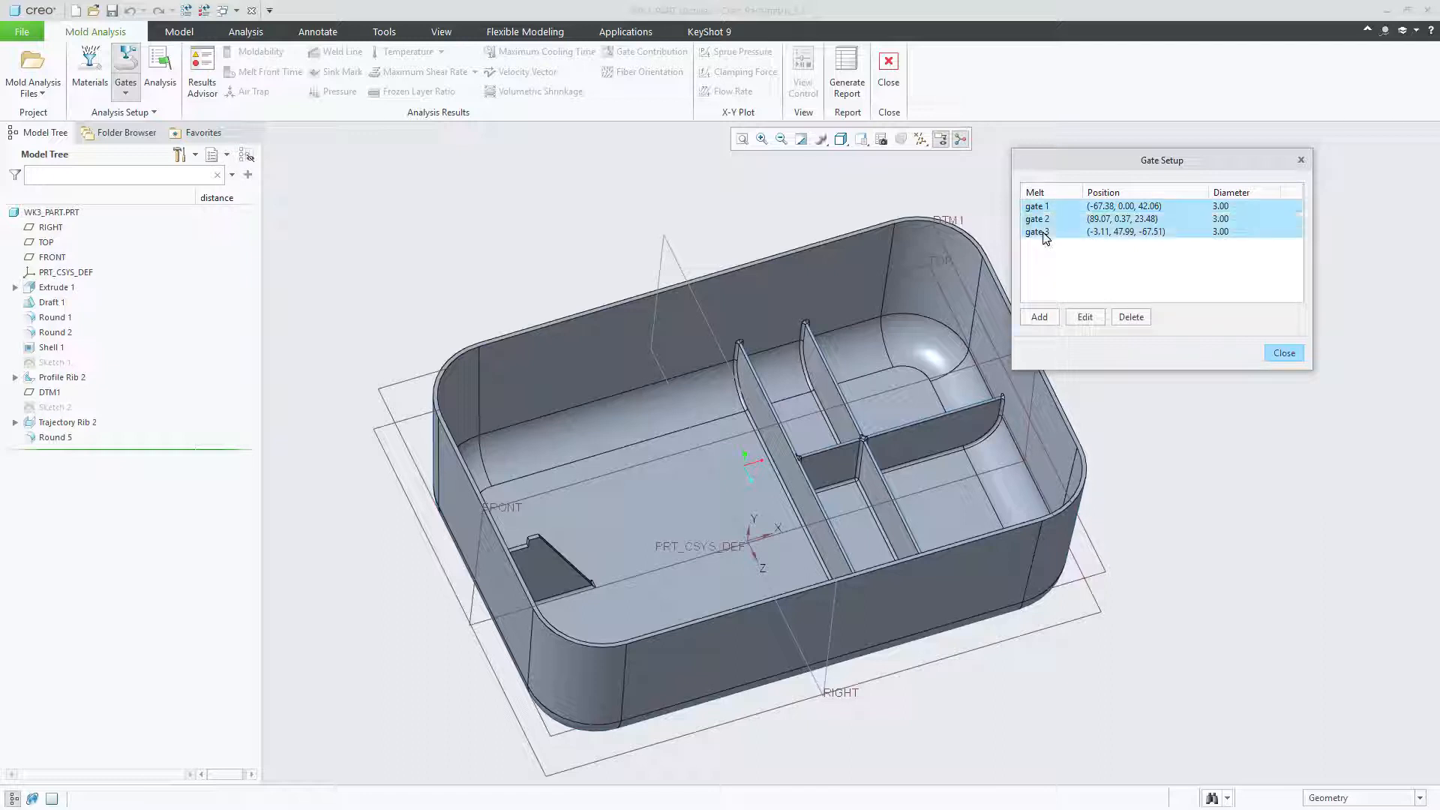
left_click(1131, 317)
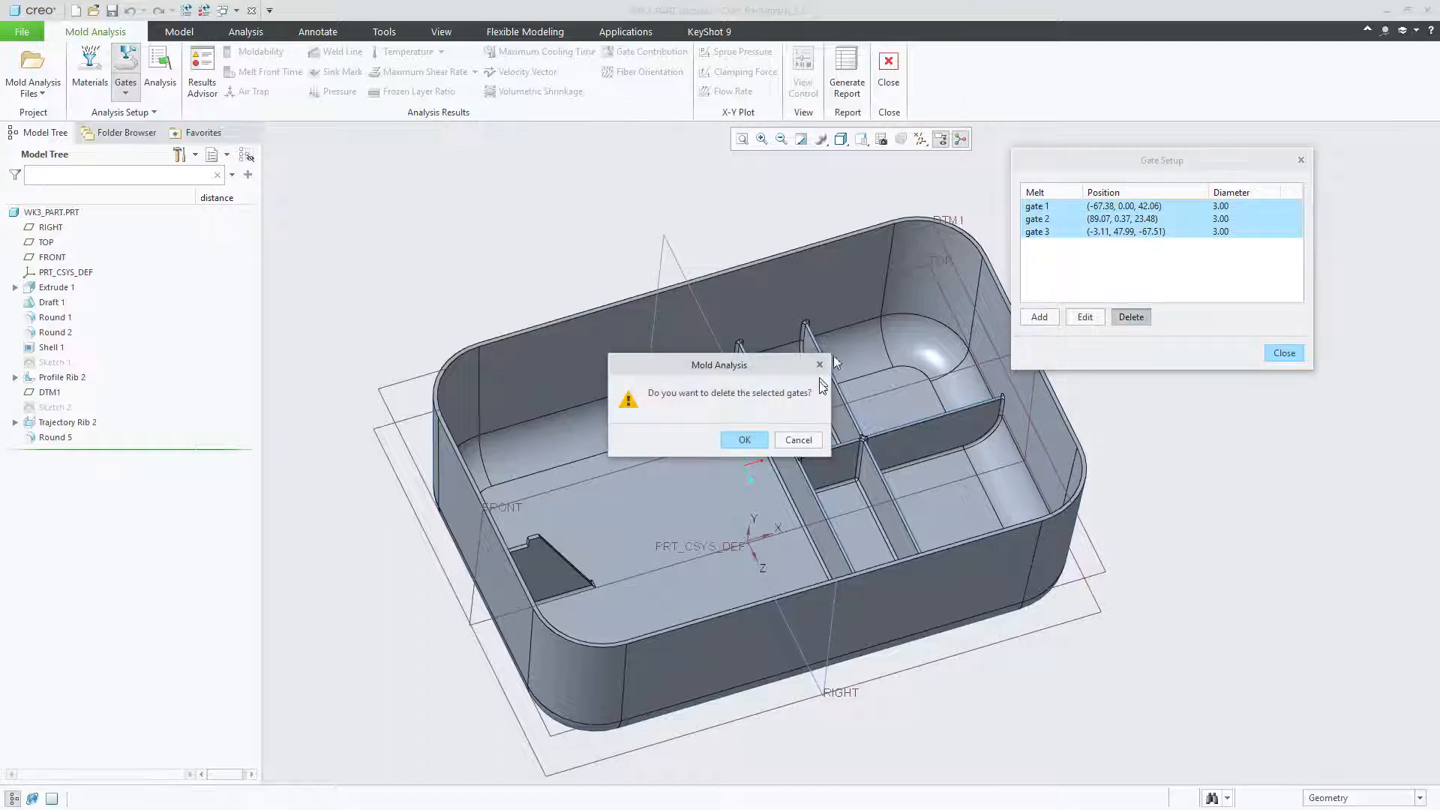
left_click(740, 441)
left_click(1284, 353)
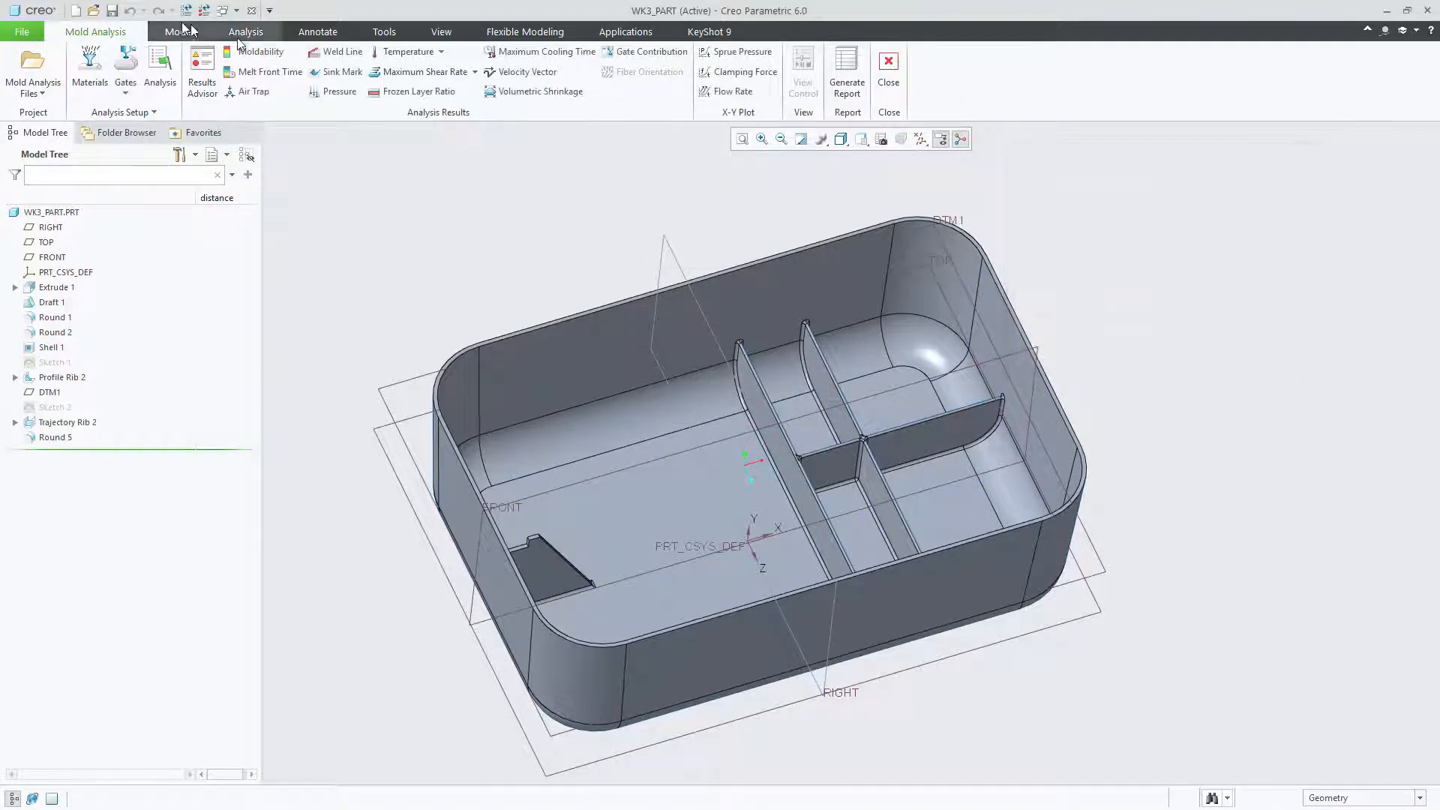
Calculate suitable locations with Automatic Gate Creation for 2 gates with a gate diameter of 5 mm.
left_click(128, 91)
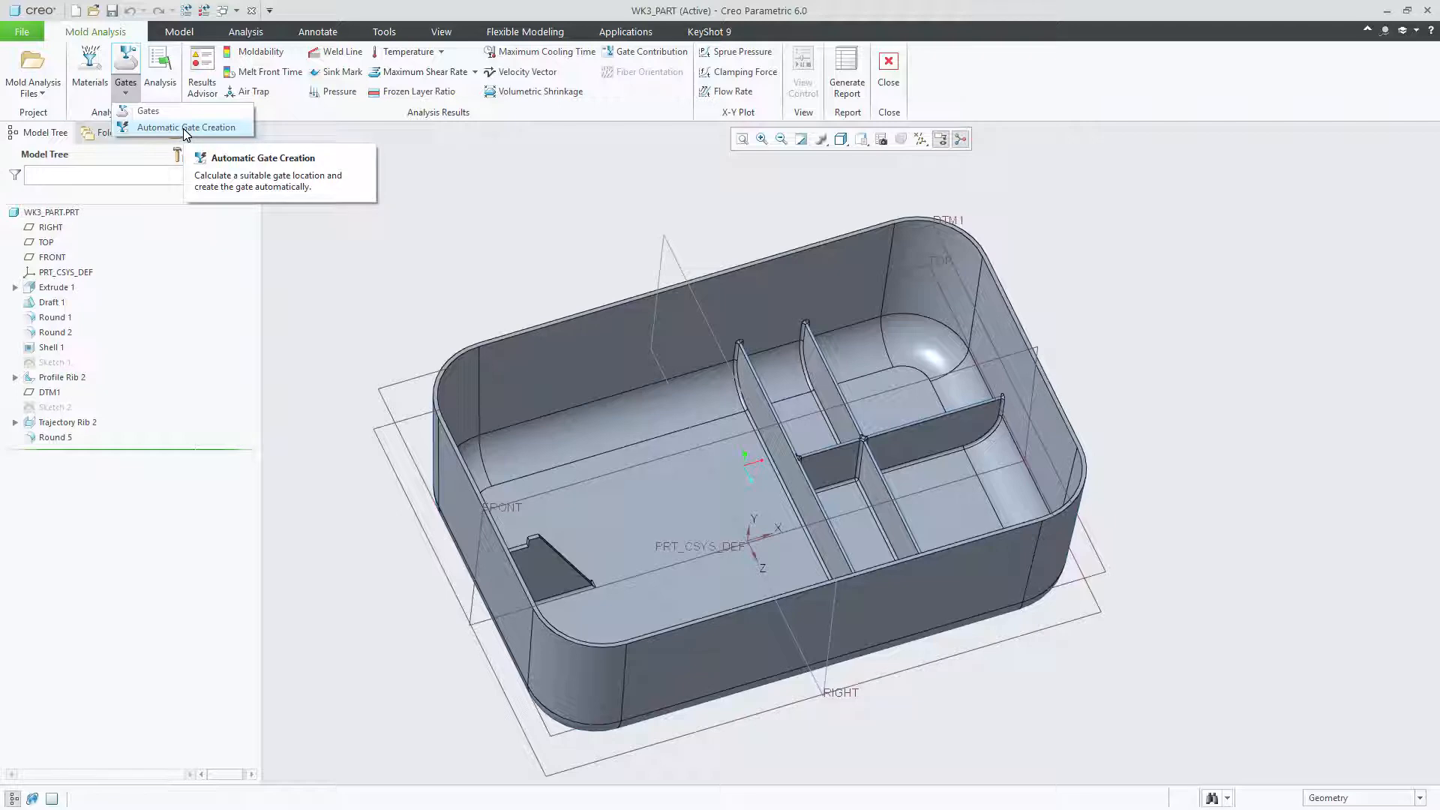
left_click(185, 127)
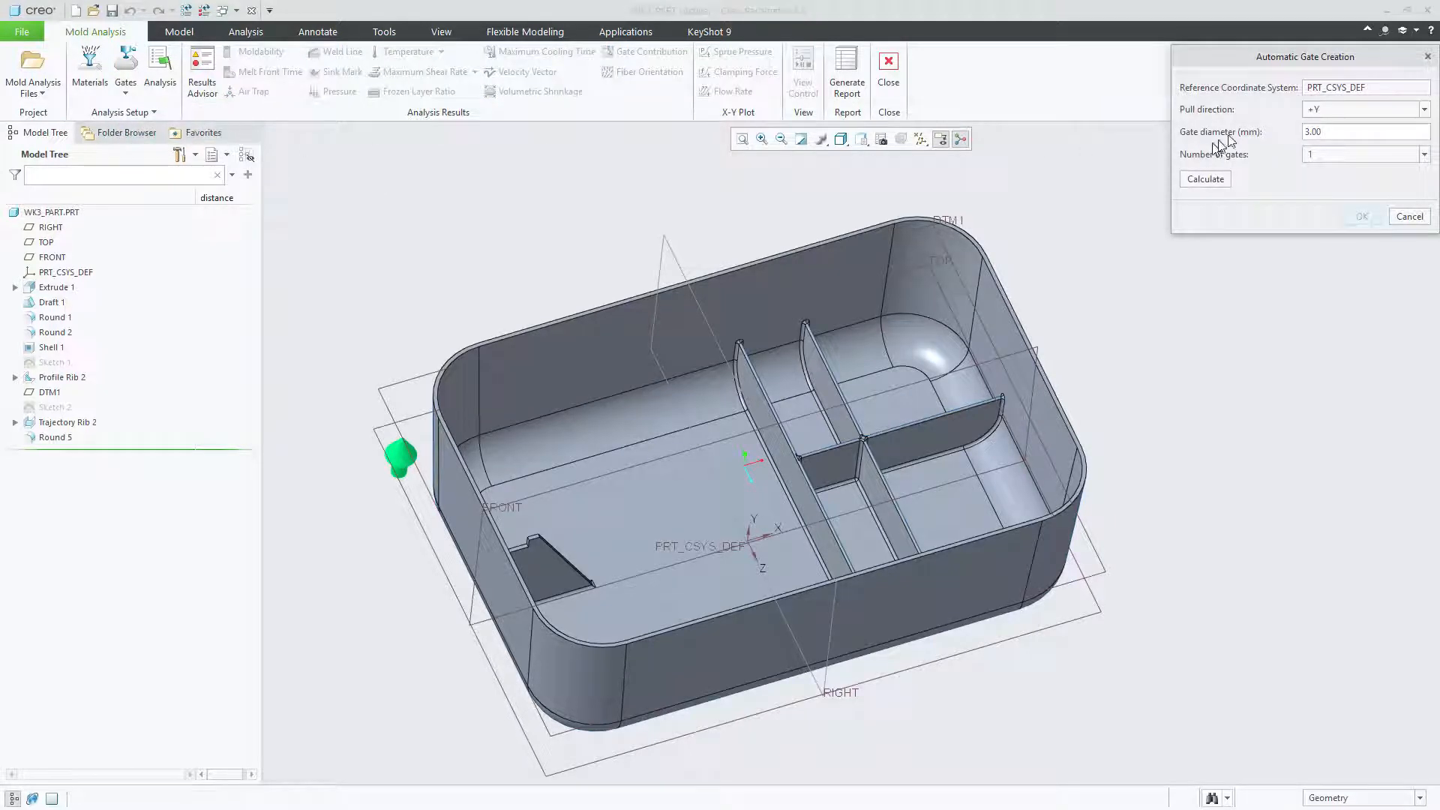
mouse_move(397, 430)
middle_mouse_down()
mouse_move(412, 451)
mouse_move(519, 339)
middle_mouse_up()
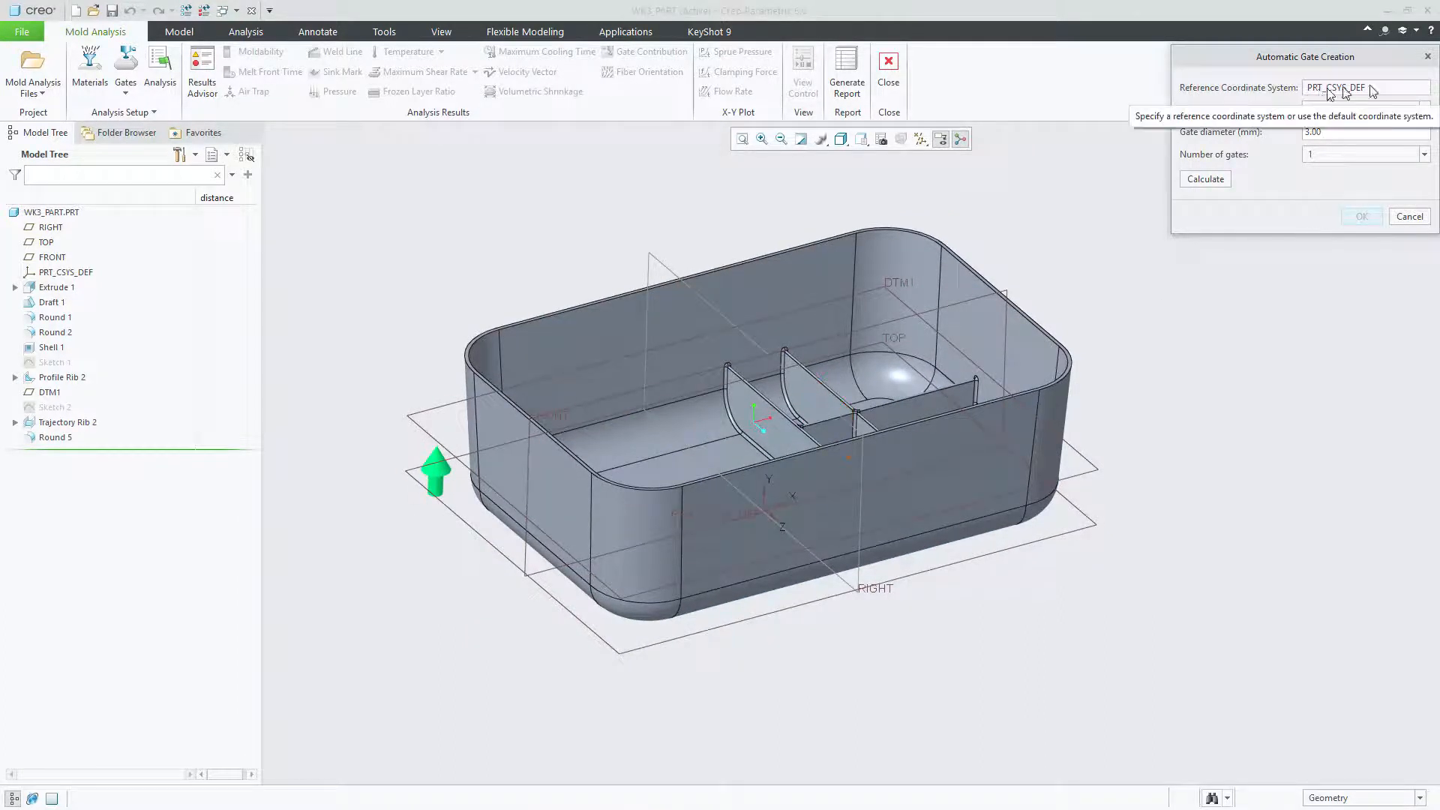
left_click(1360, 158)
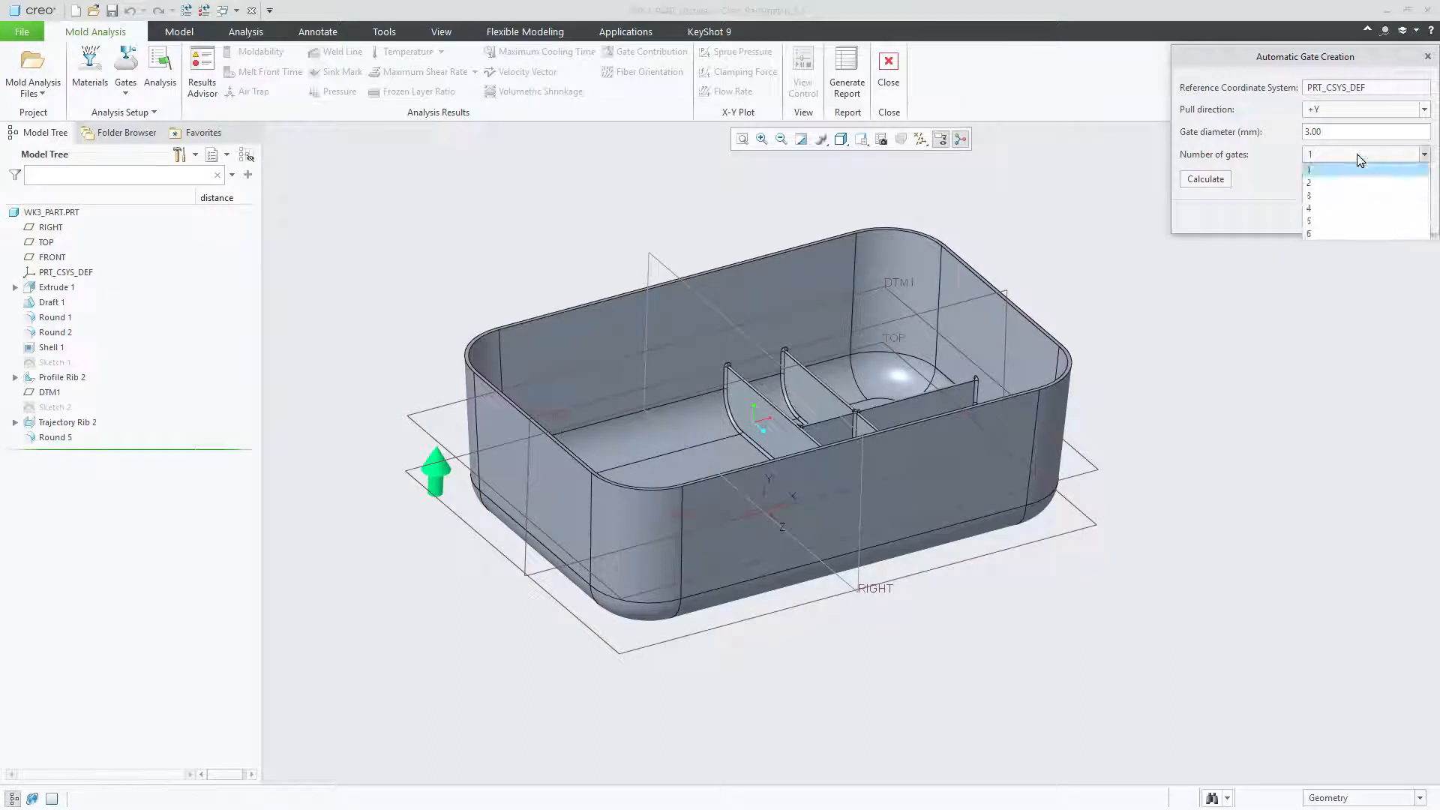
left_click(1320, 184)
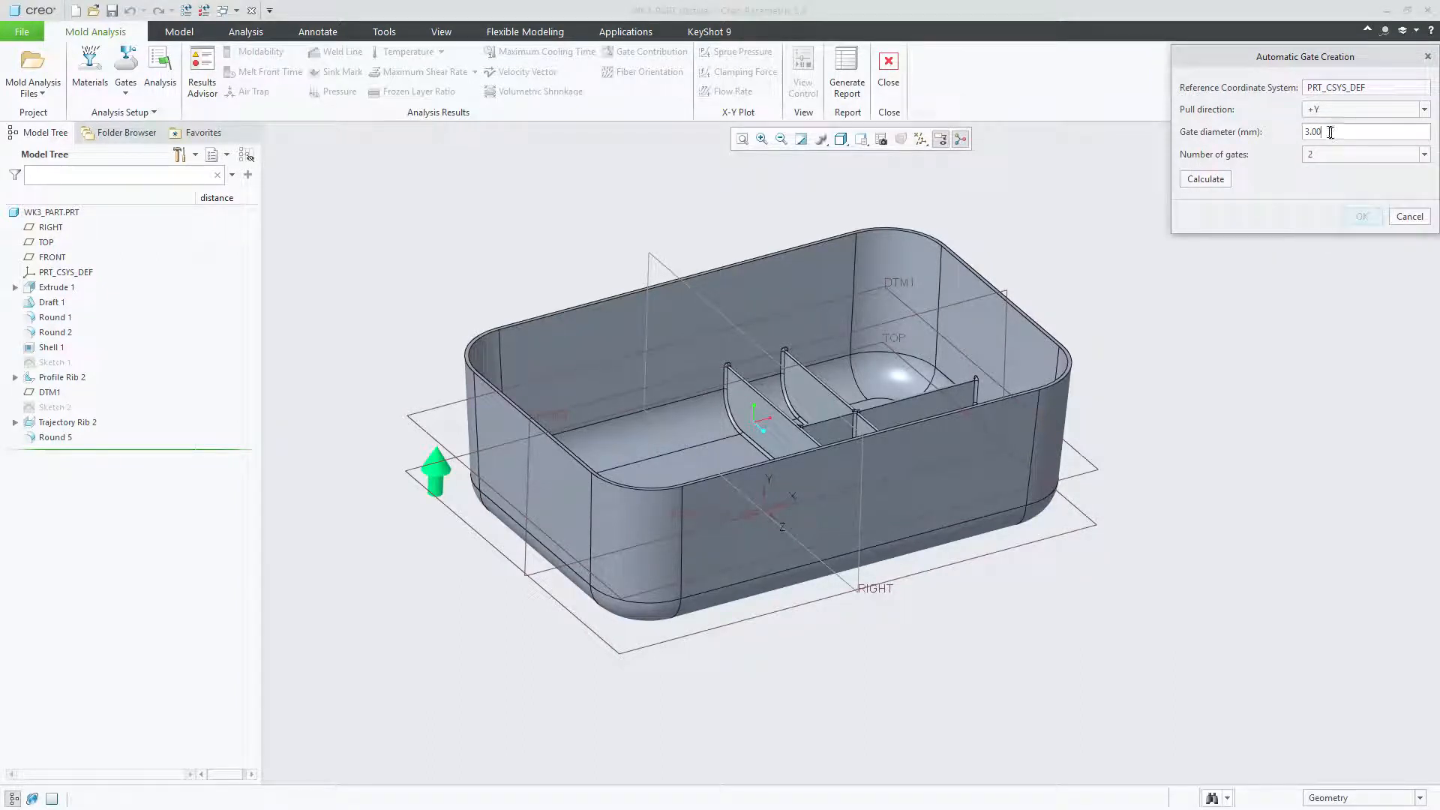
left_click_drag(1332, 131, 1272, 139)
type("5")
left_click(1205, 178)
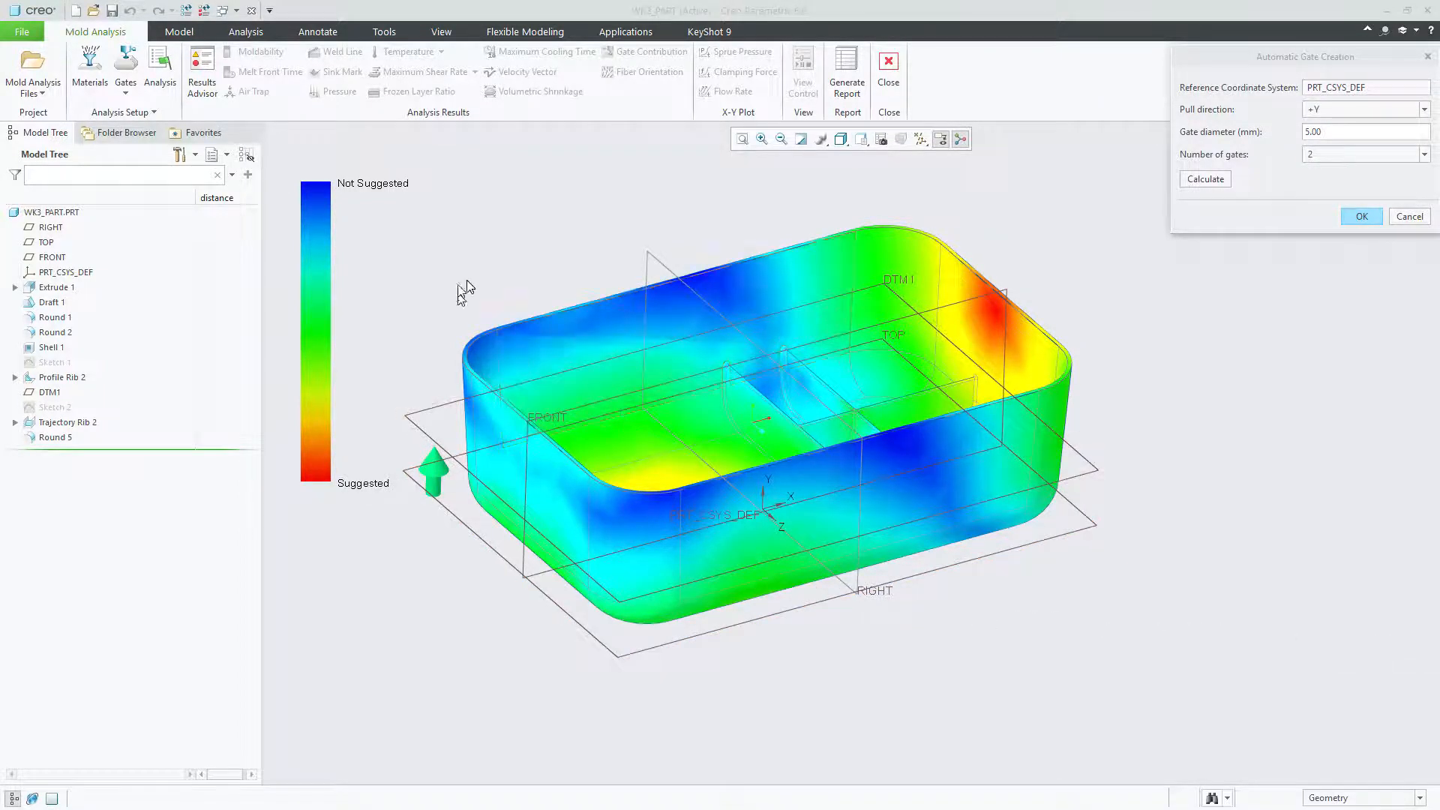
Examine the suggested gate areas on the tray, create the two automatically calculated gates, and inspect their placement on the part.
mouse_move(474, 273)
middle_mouse_down()
mouse_move(476, 254)
mouse_move(510, 264)
mouse_move(495, 308)
middle_mouse_up()
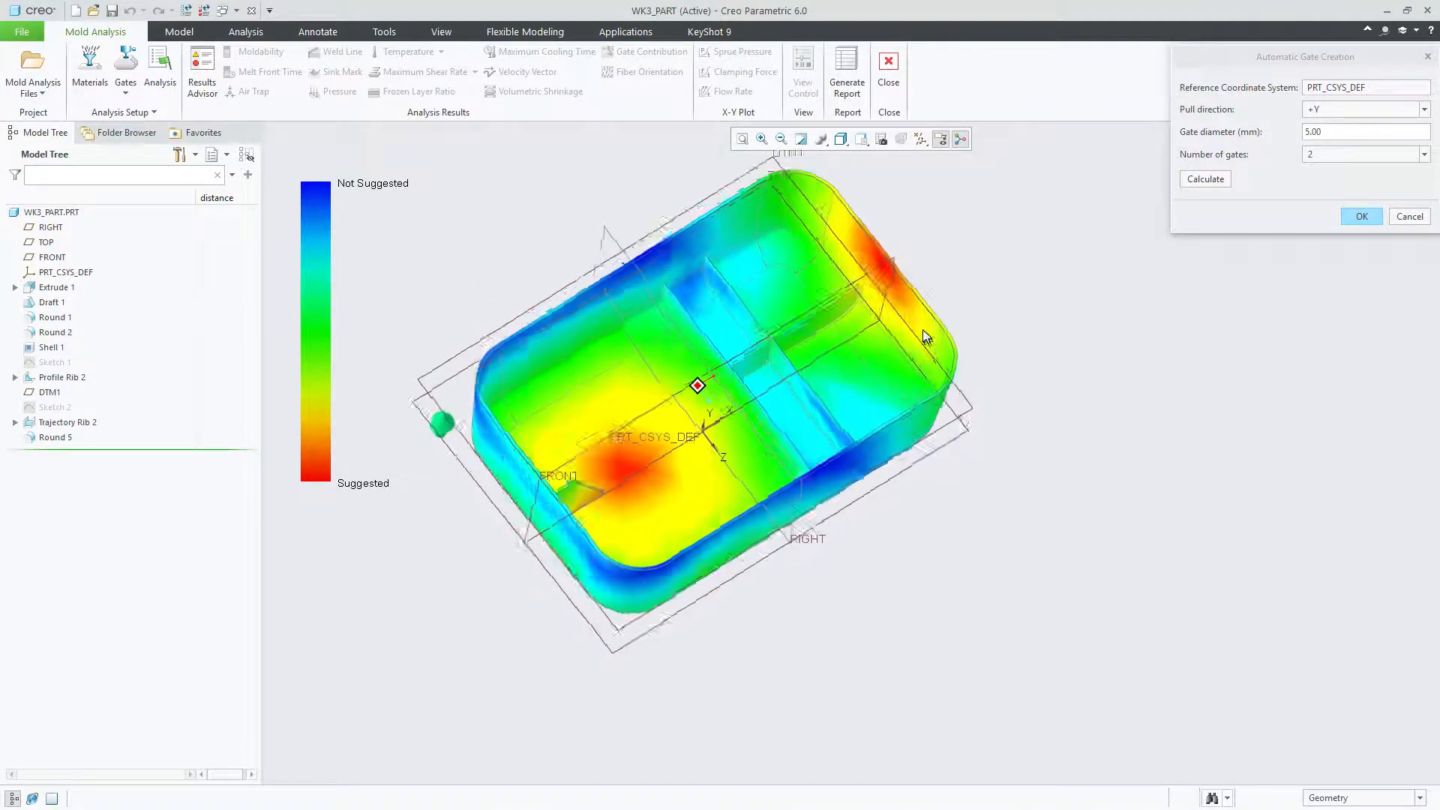
middle_click_drag(926, 337, 842, 244)
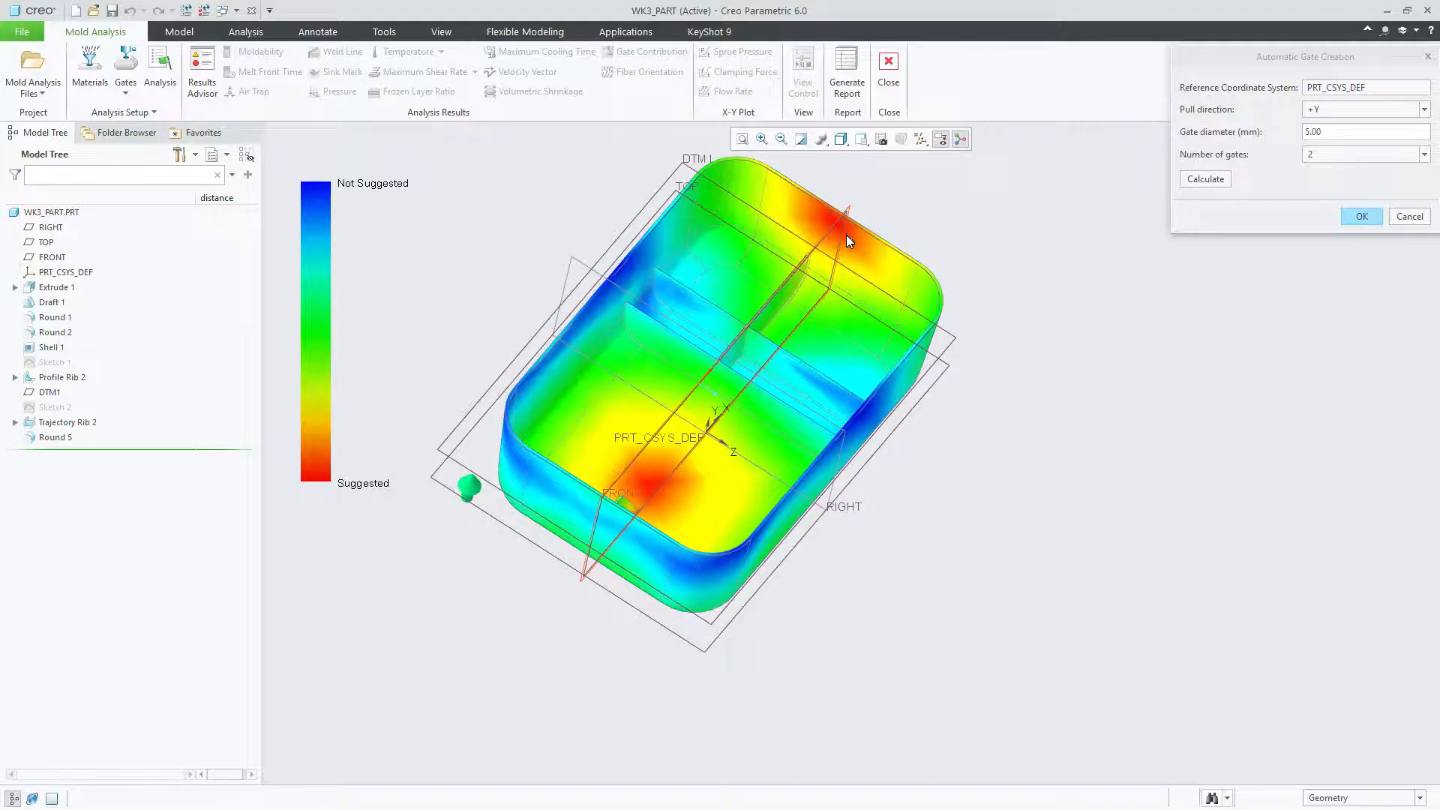
middle_click_drag(1178, 299, 1352, 225)
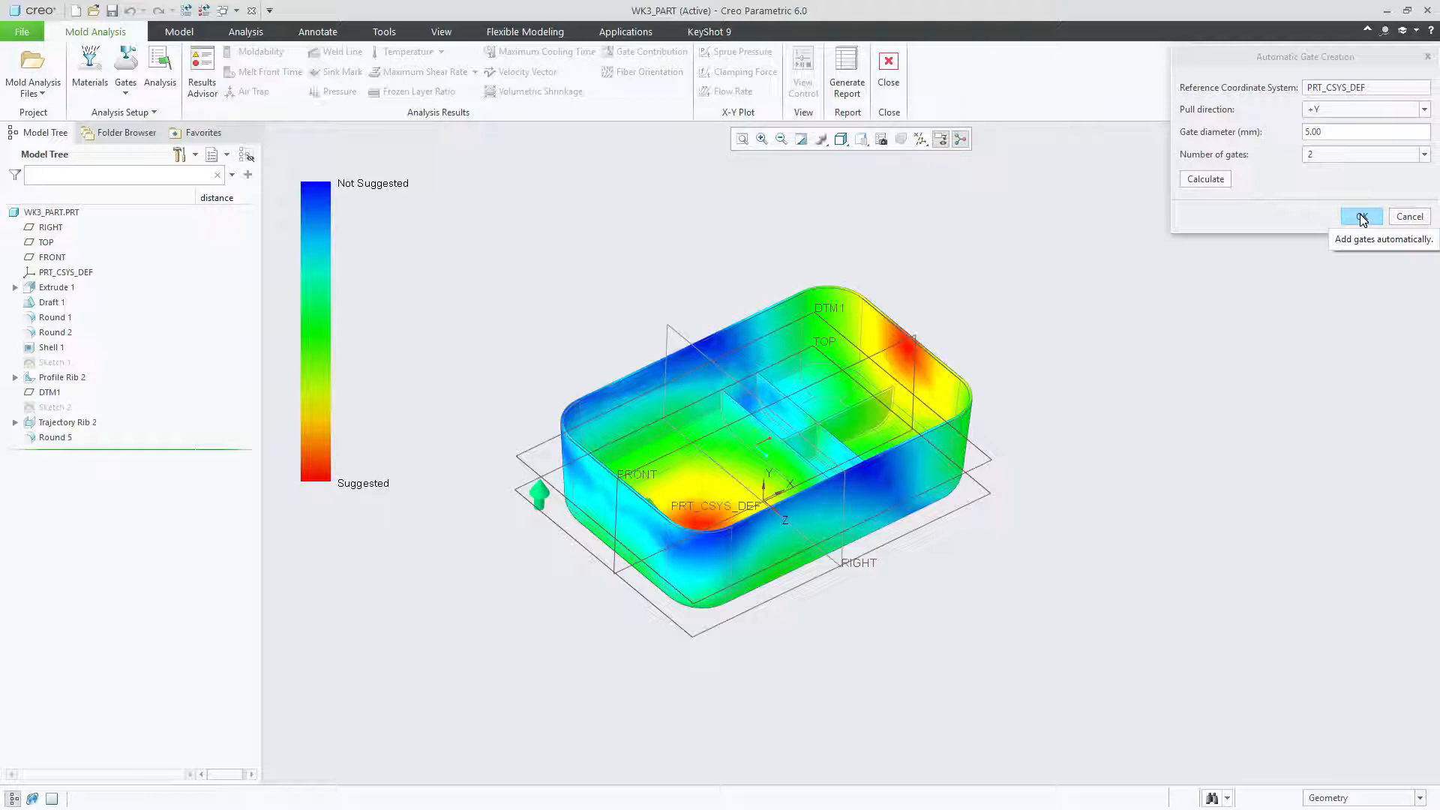
left_click(1361, 217)
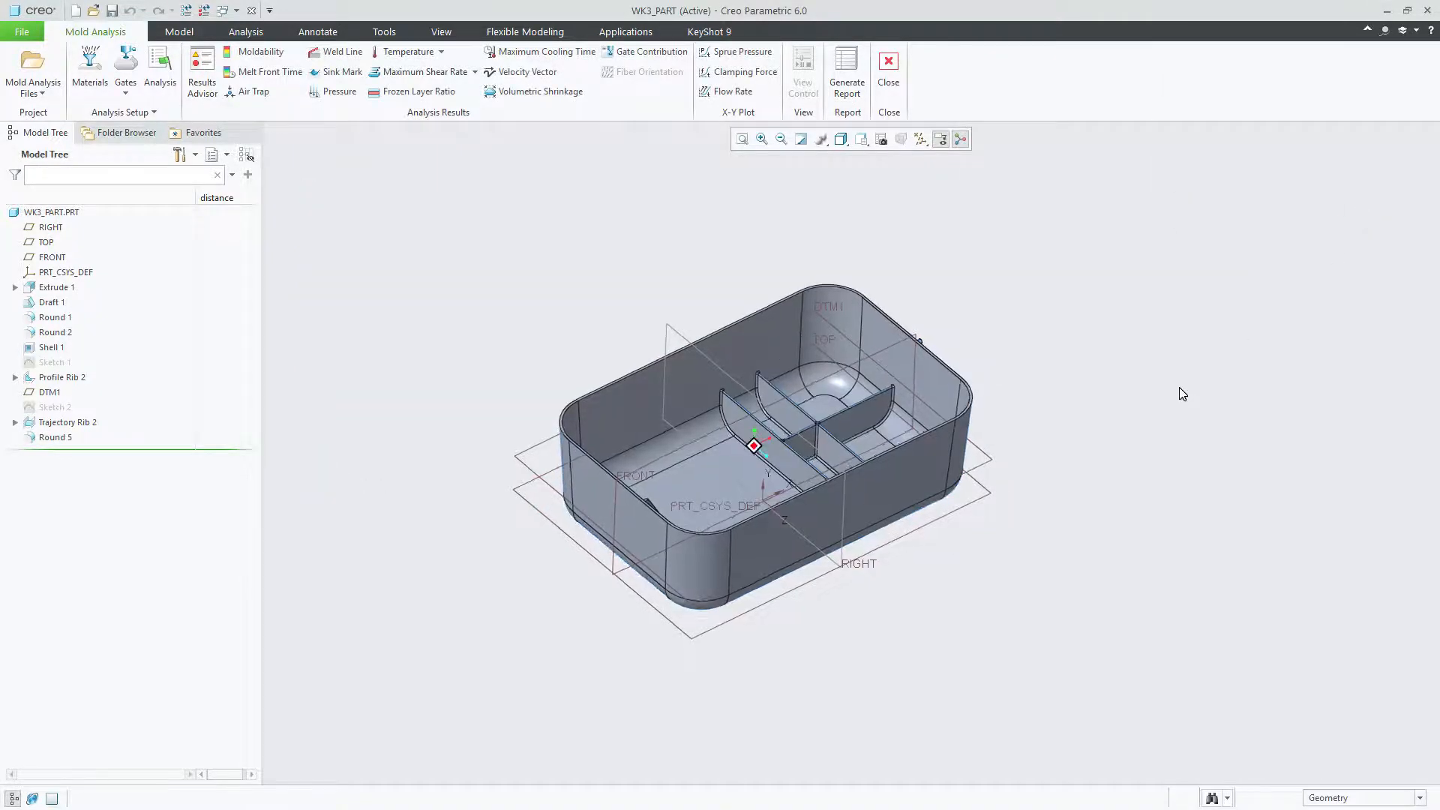
scroll(632, 408, "up", 6)
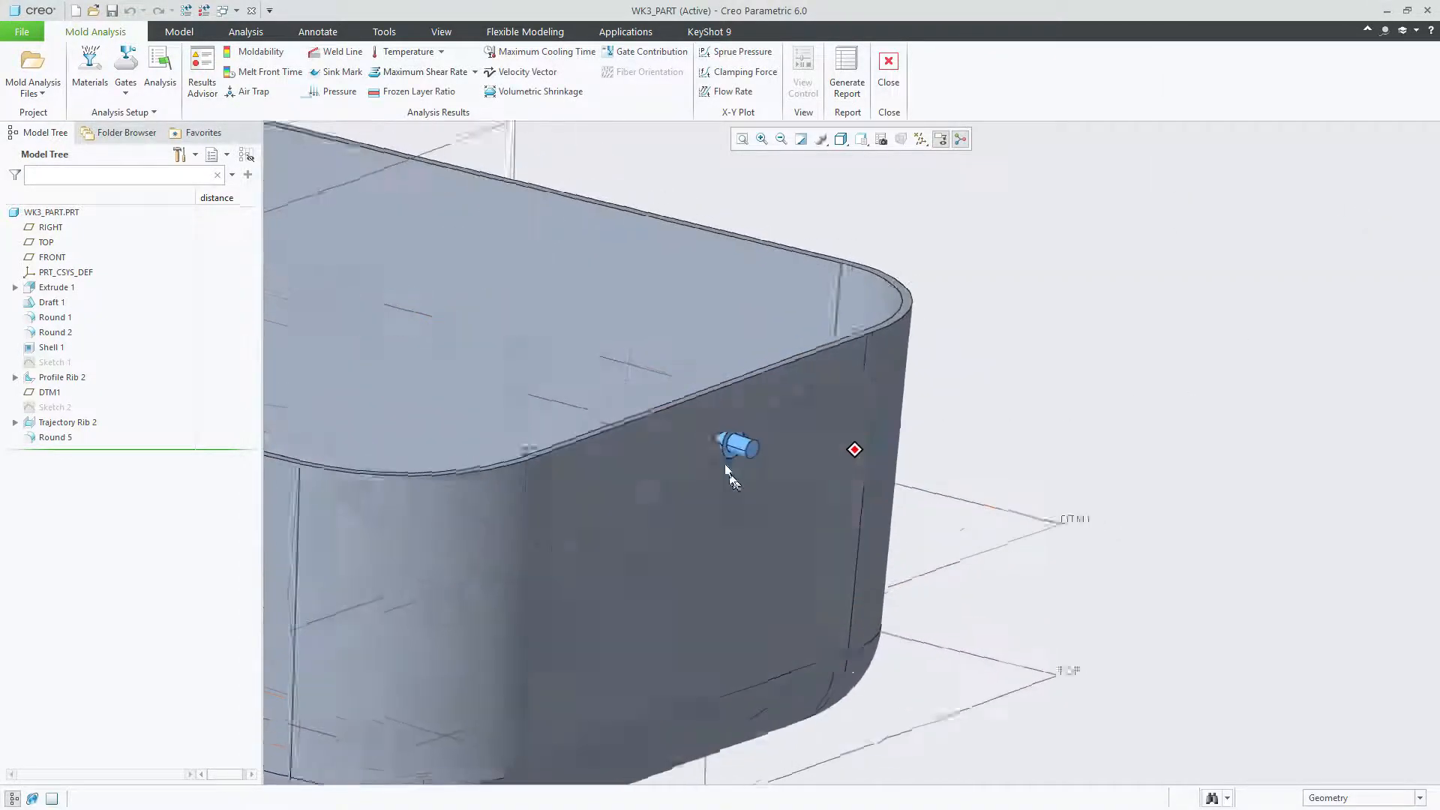
scroll(835, 560, "up", 5)
middle_click_drag(835, 560, 440, 256)
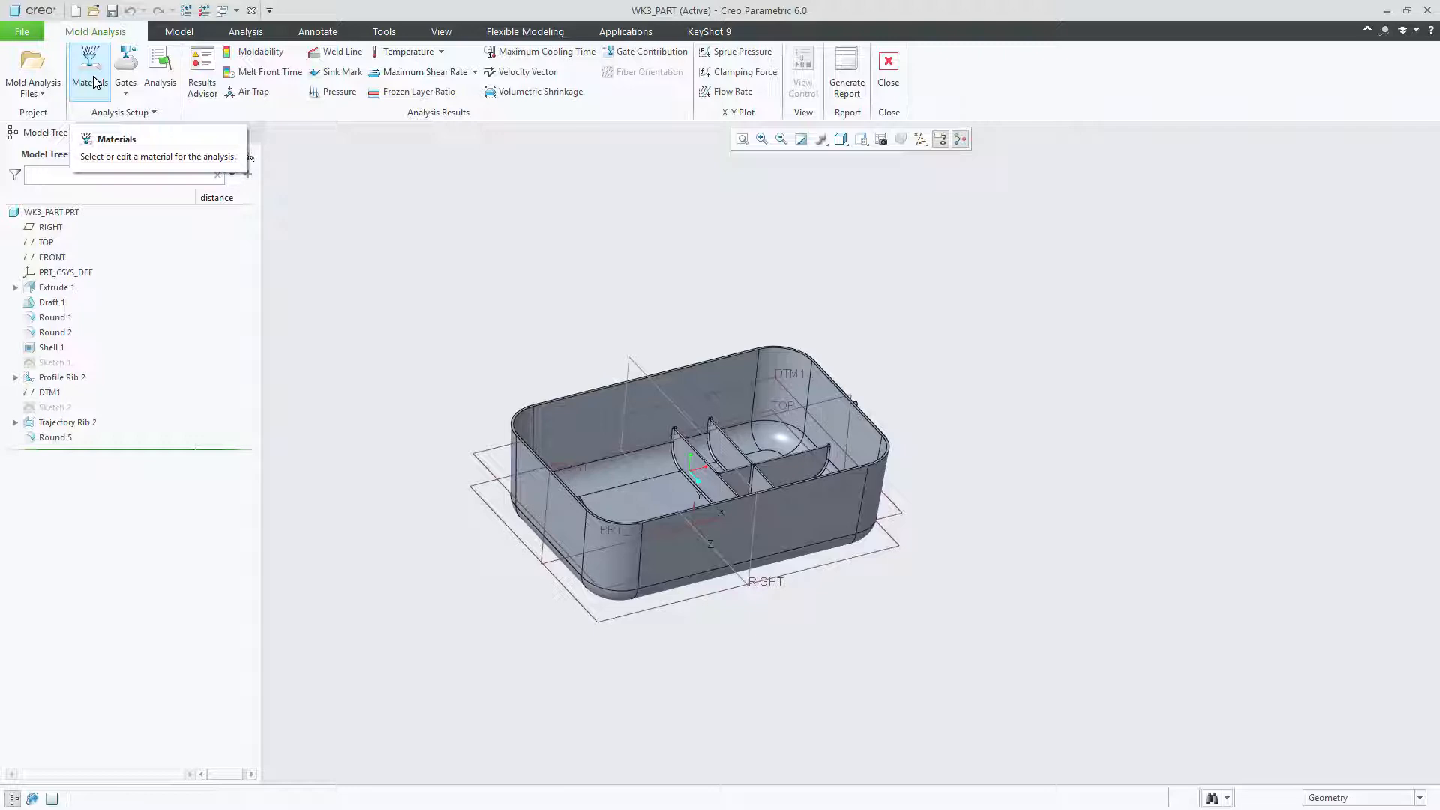
Add a new analysis to the Analysis Setup for the two-gate layout, keeping the current material and process conditions.
left_click(160, 75)
left_click(1039, 384)
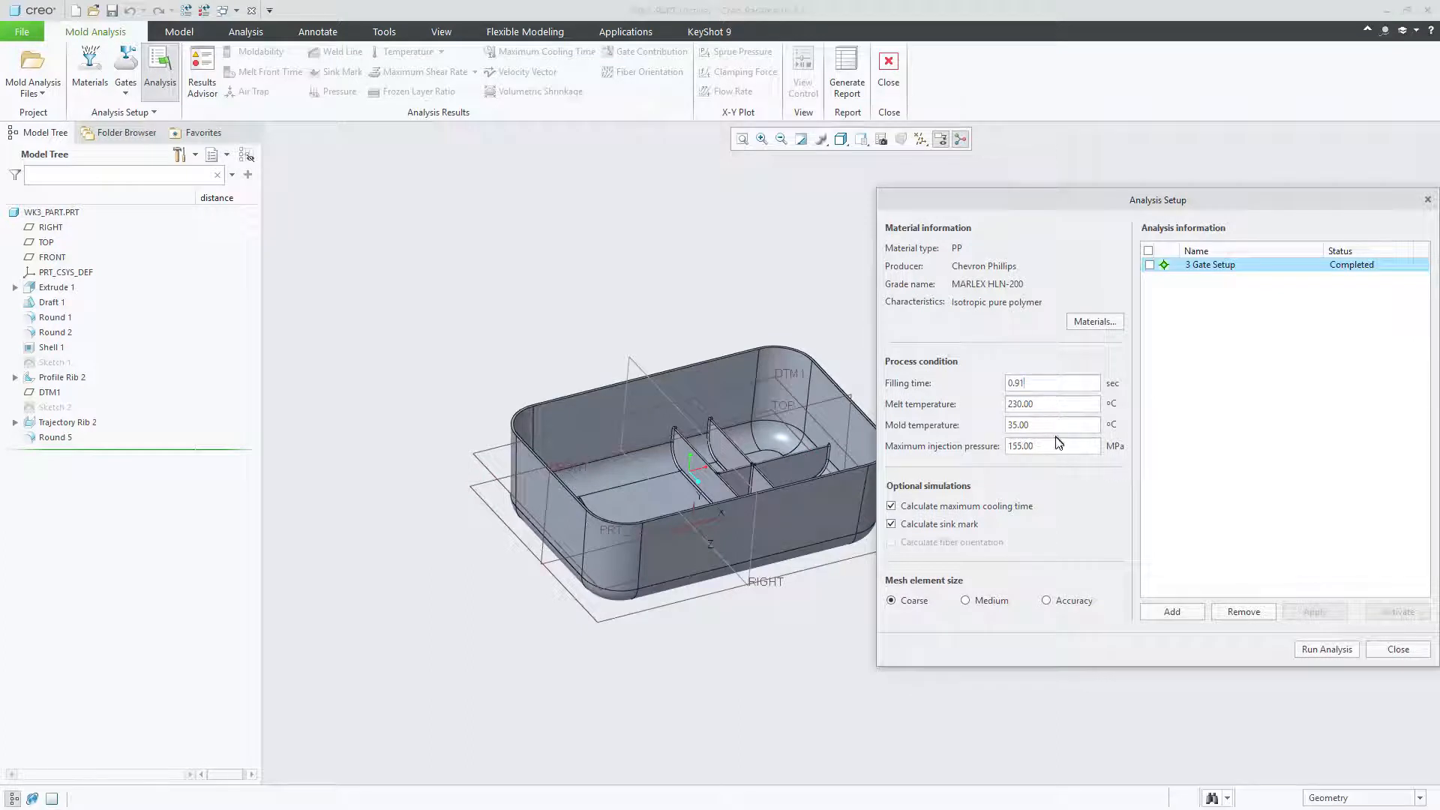
left_click_drag(972, 200, 971, 170)
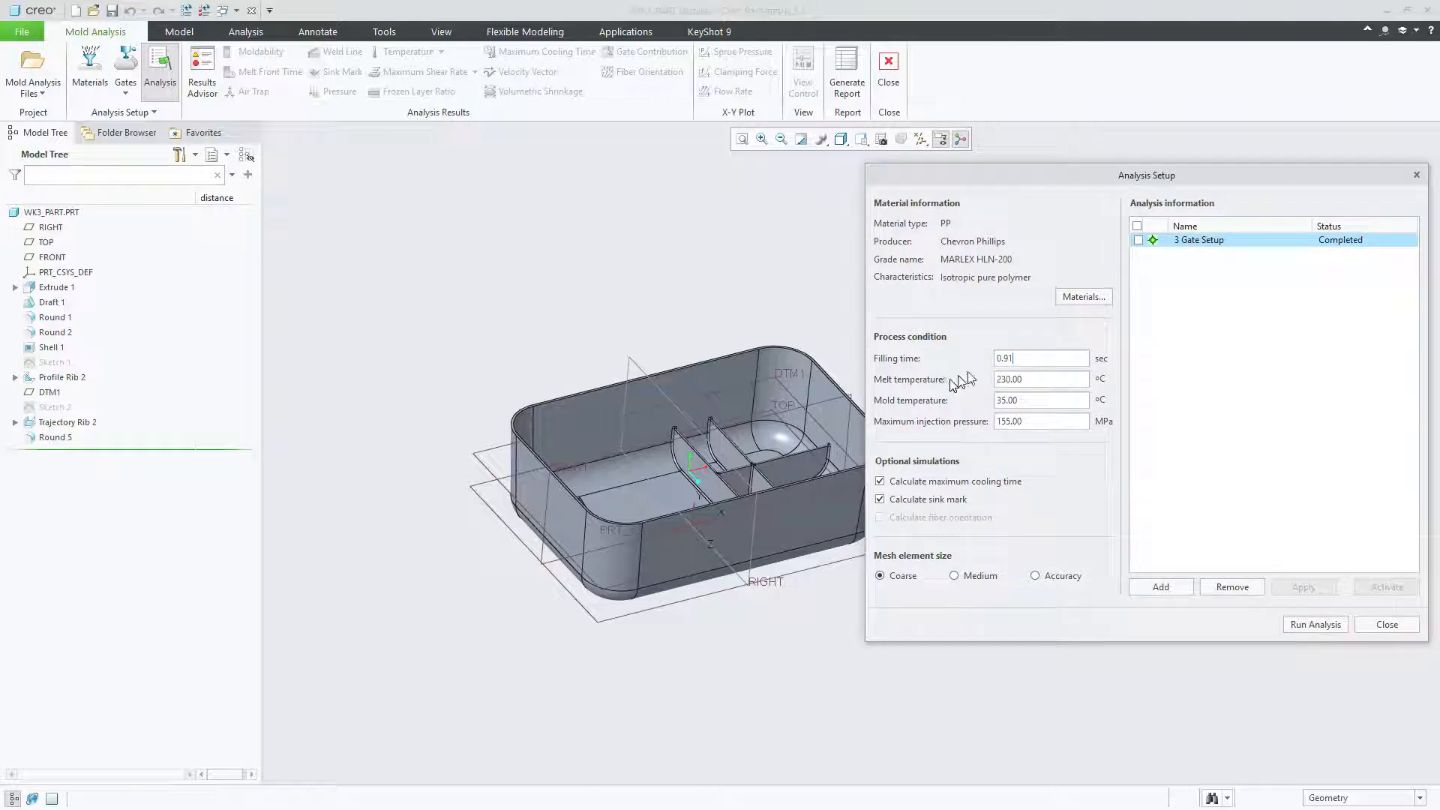
mouse_move(1112, 180)
left_mouse_down()
mouse_move(1076, 201)
mouse_move(1094, 191)
left_mouse_up()
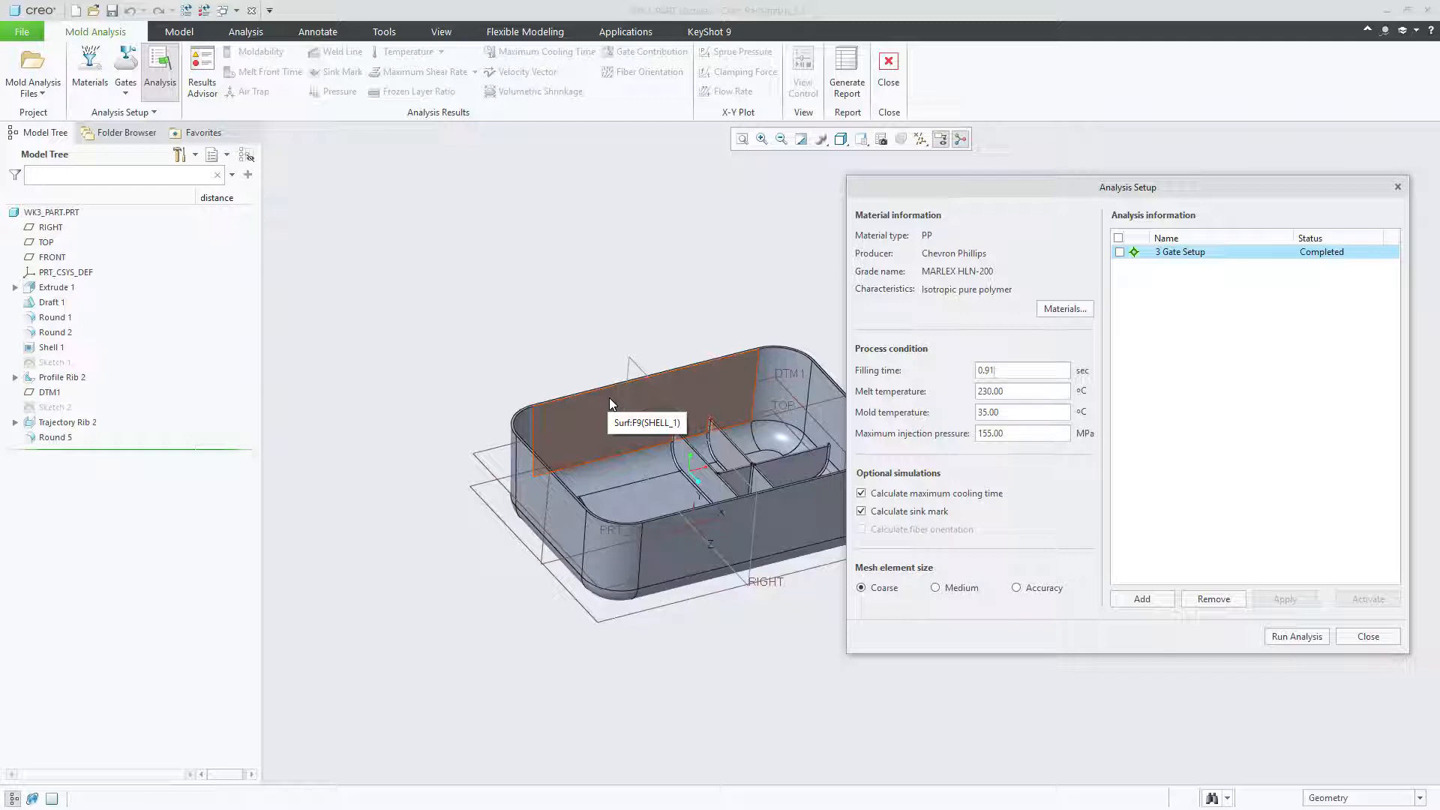
left_click(1142, 600)
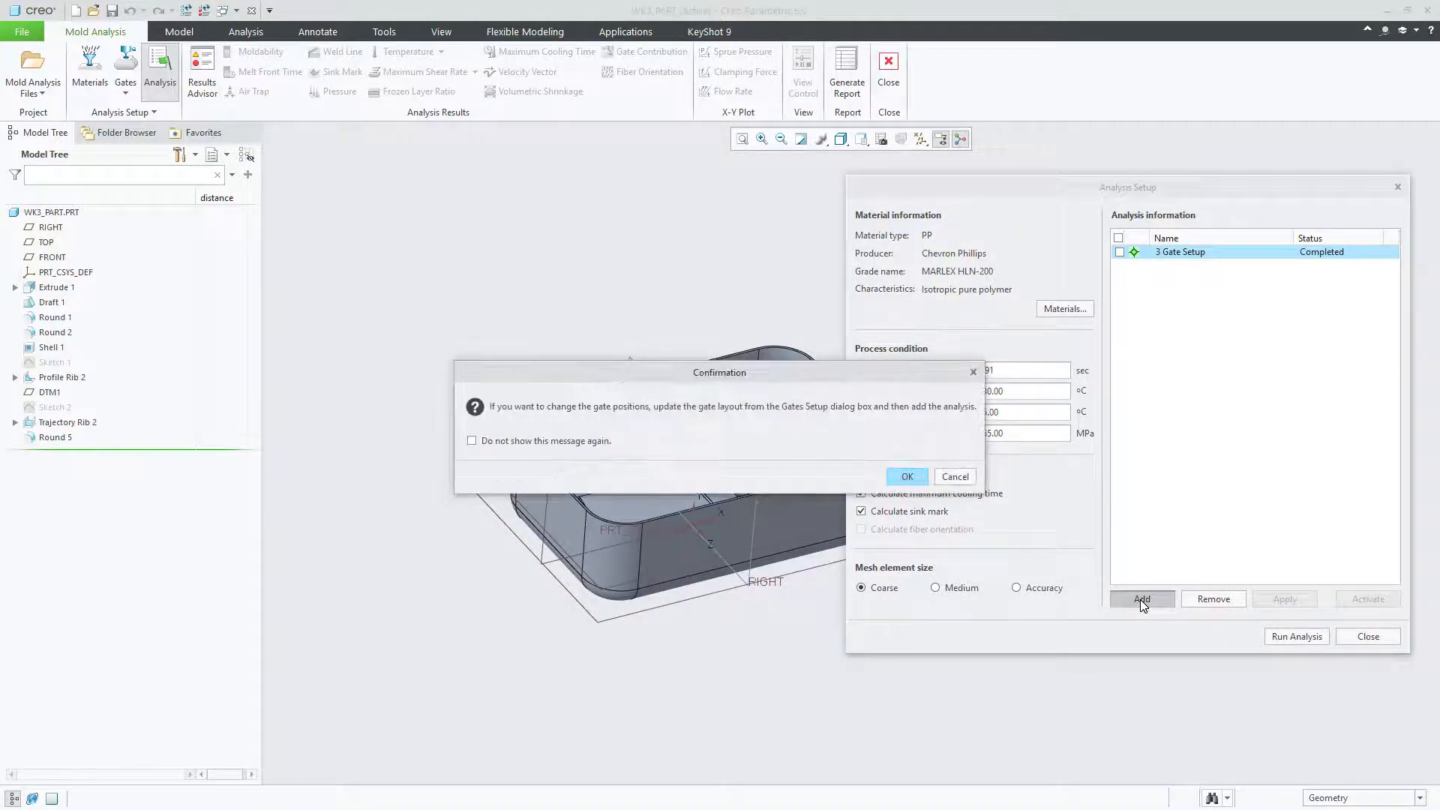
left_click_drag(679, 370, 636, 225)
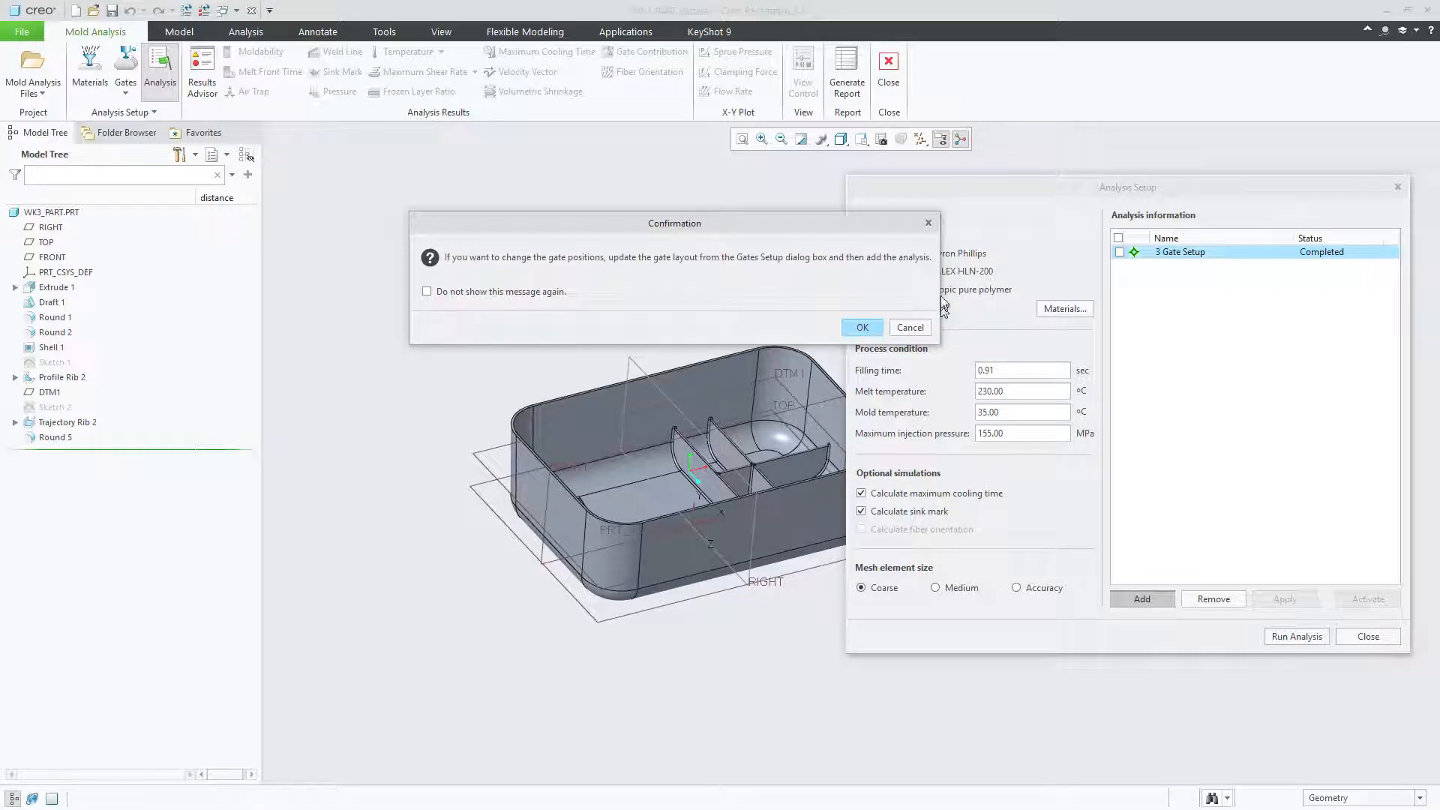
left_click(862, 327)
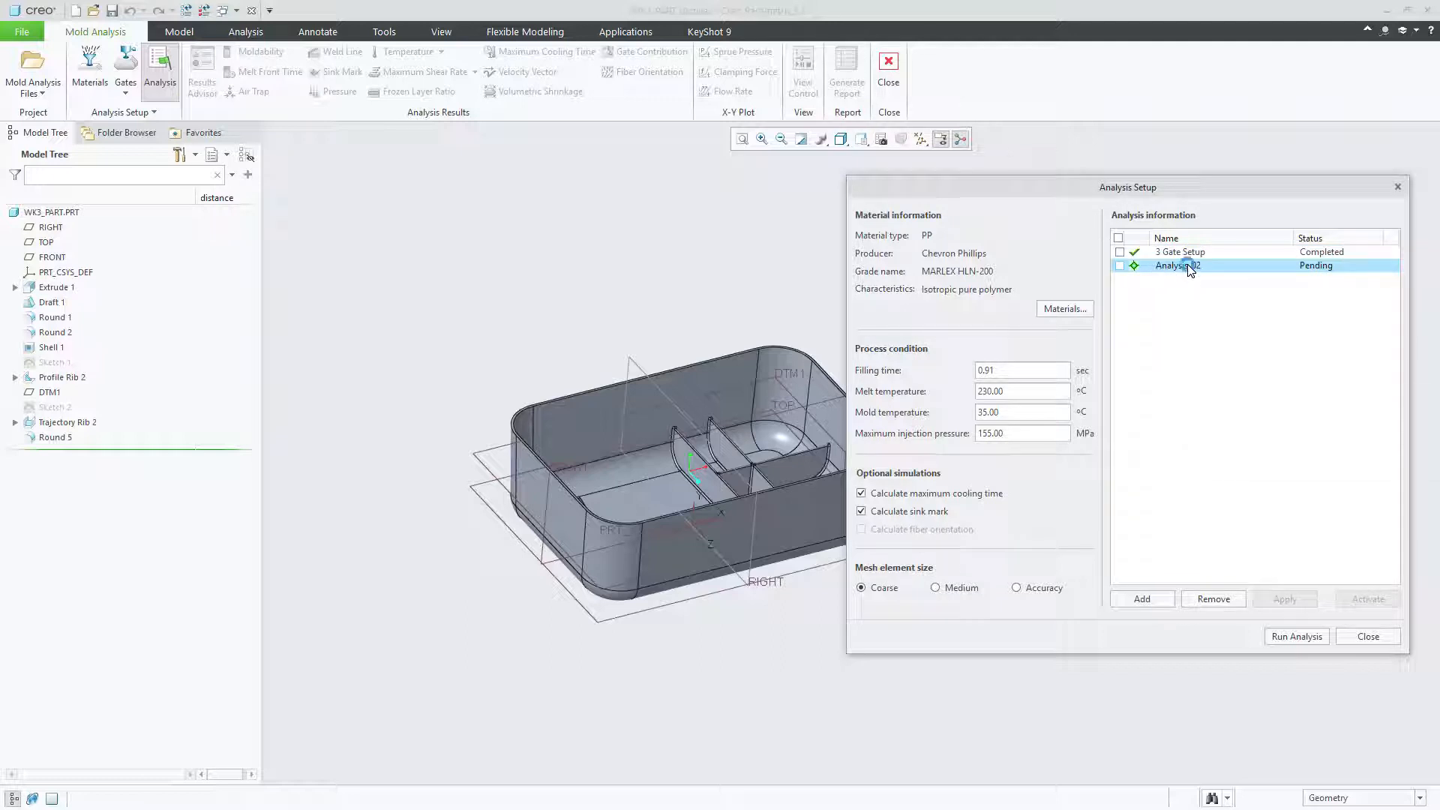
Rename the newly added pending analysis as 2 Gate setup.
double_click(1188, 266)
left_click_drag(1219, 375, 1168, 361)
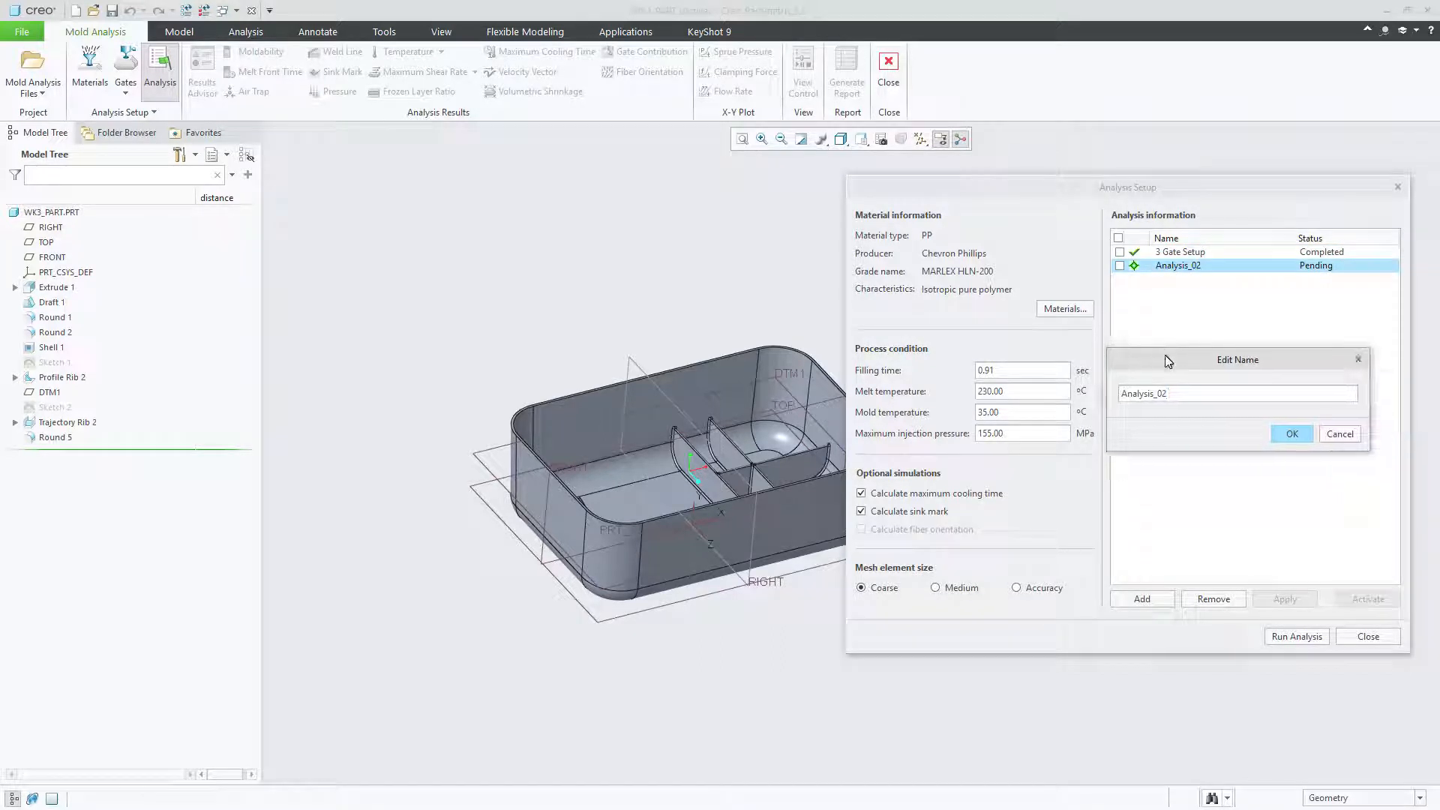
left_click(1171, 394)
key("ctrl+a")
type("2")
left_click(1291, 435)
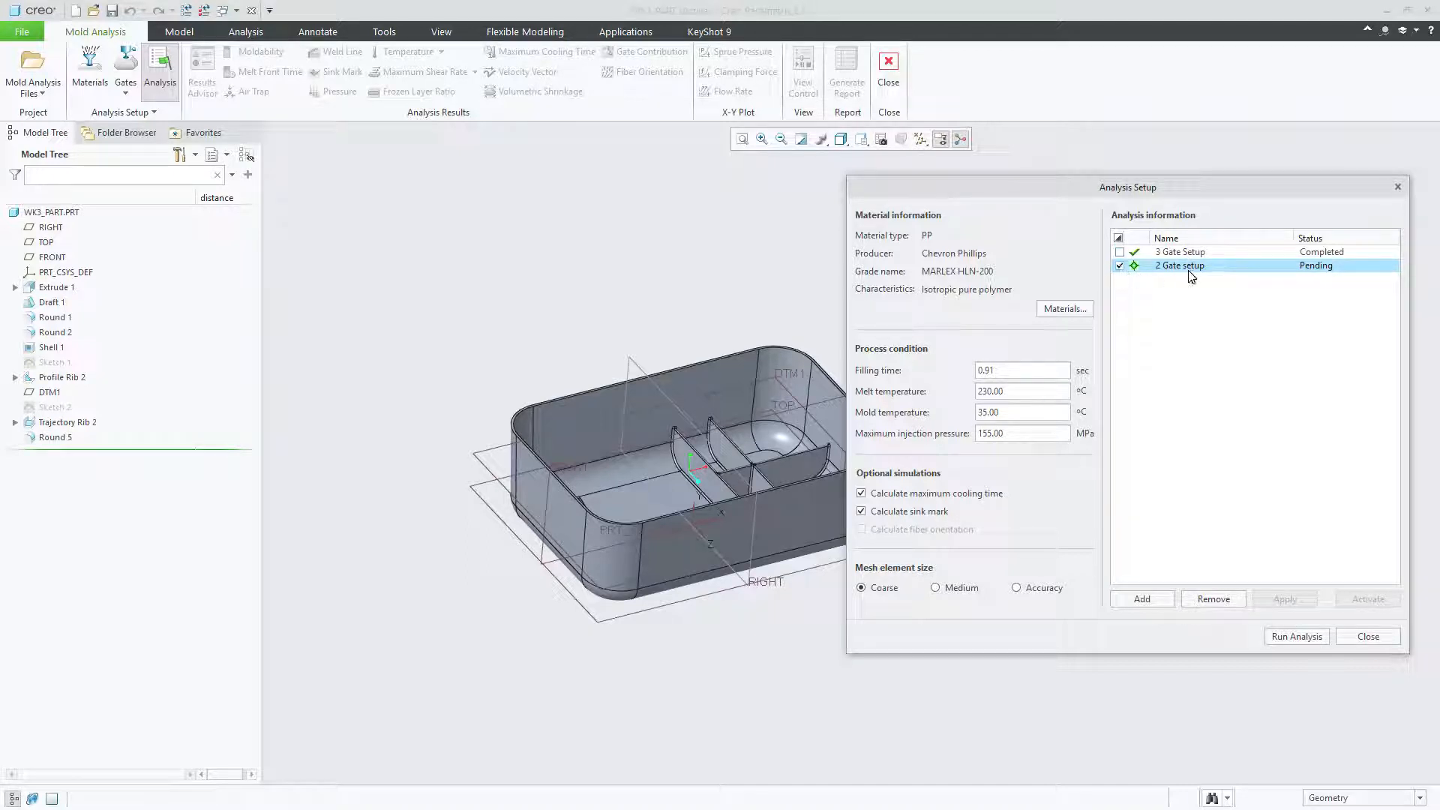
Run the 2 Gate setup analysis, saving the current project before it starts.
left_click(1291, 637)
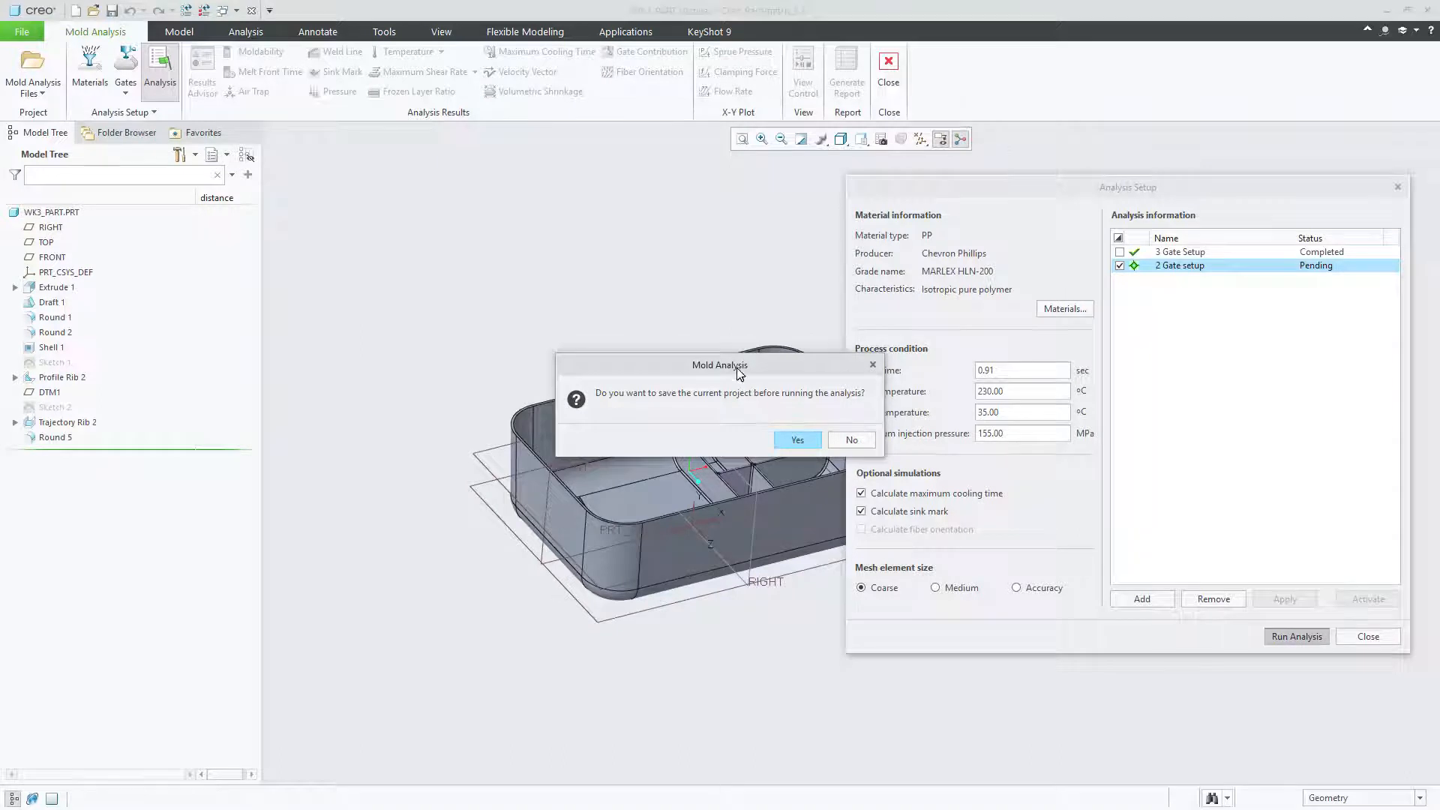
left_click_drag(736, 372, 696, 349)
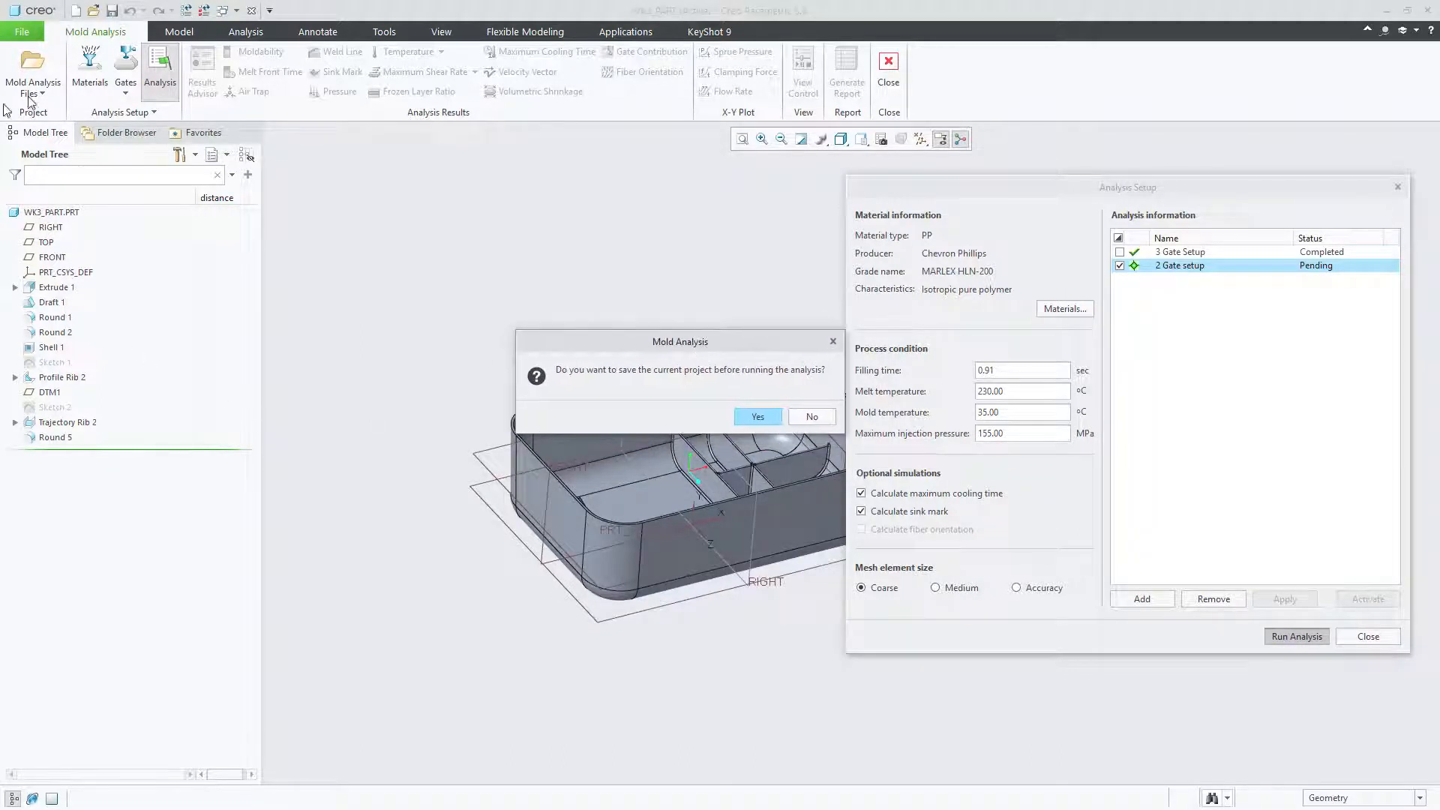
left_click(769, 419)
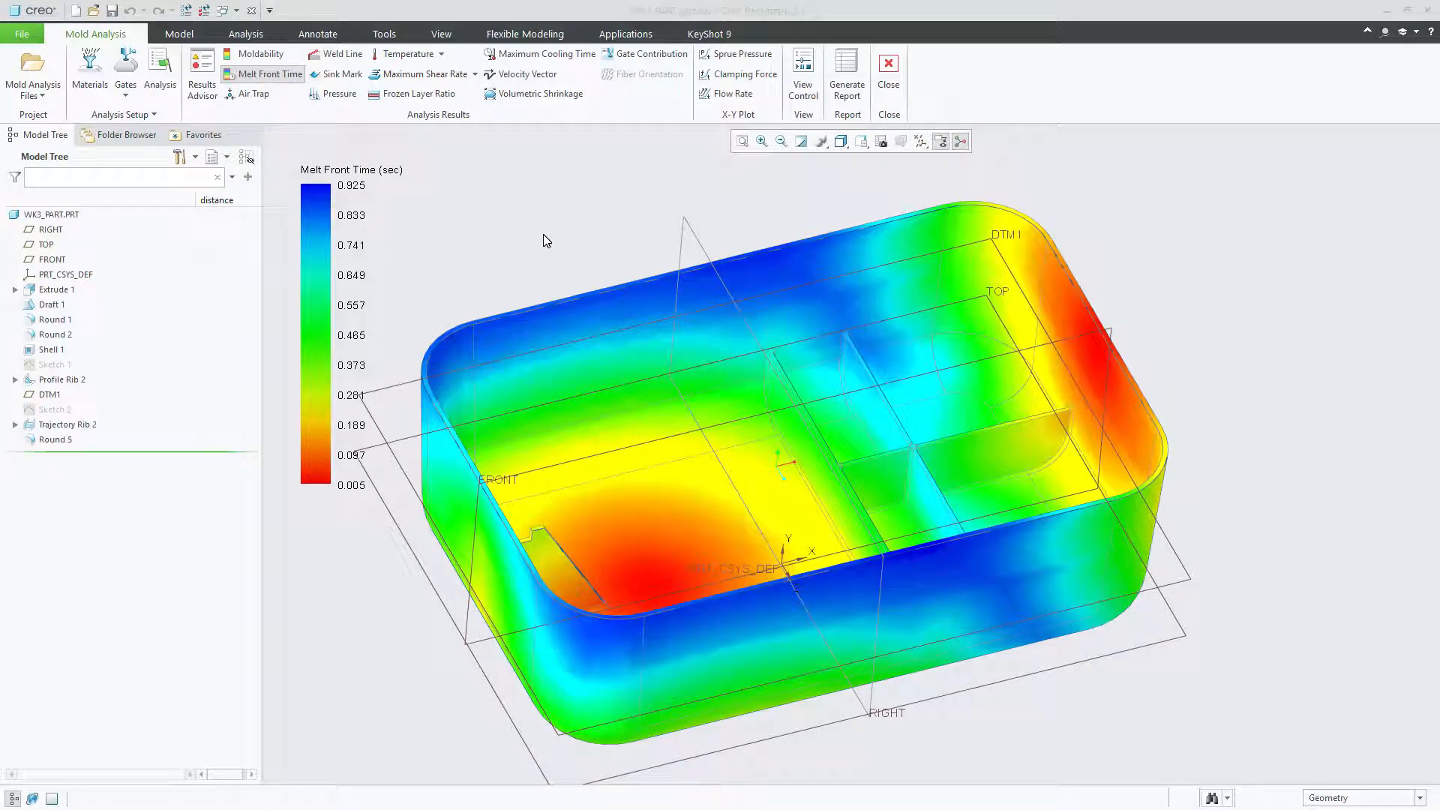
Examine the Melt Front Time result around both gates, the ribs and the tray walls.
middle_click_drag(587, 214, 728, 531)
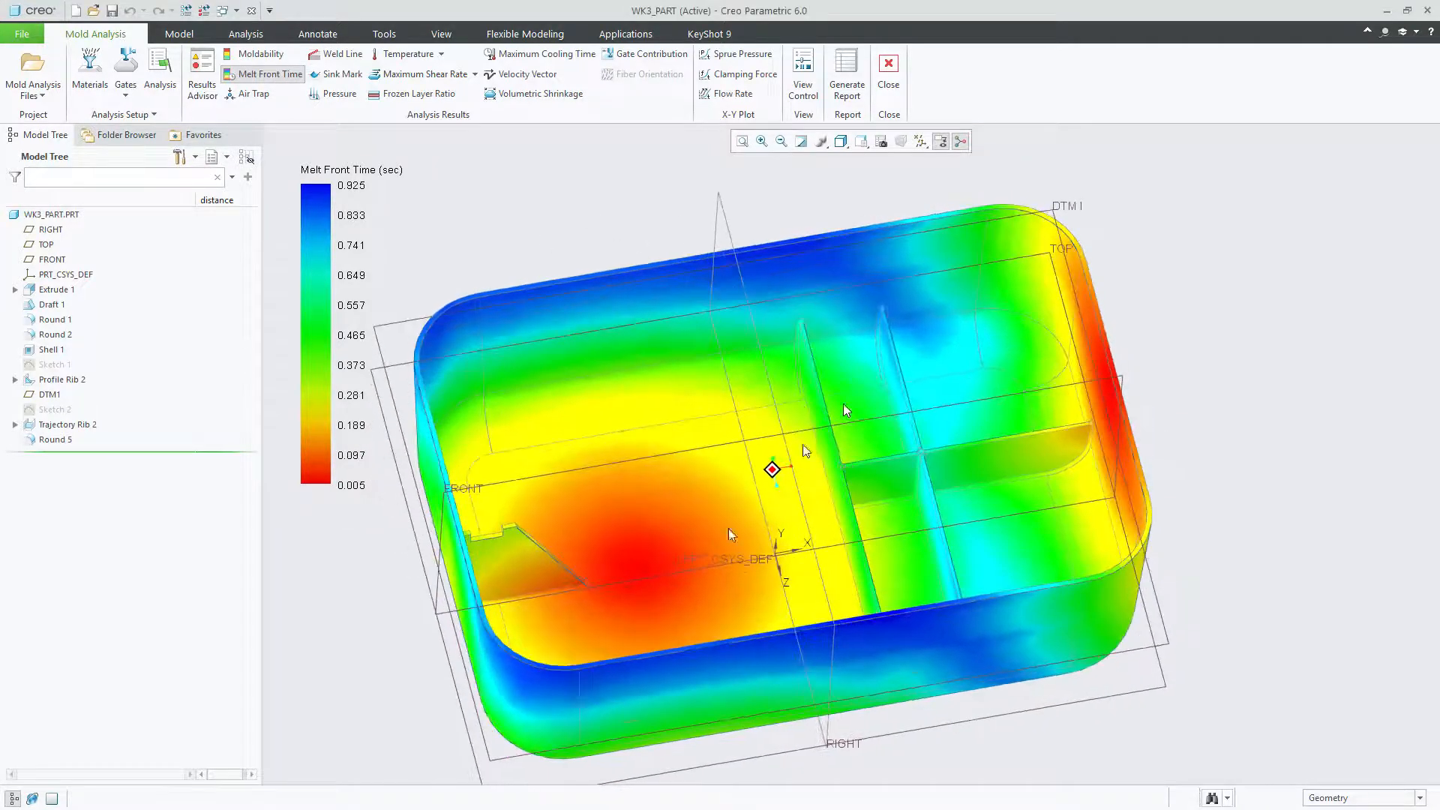
middle_click_drag(1176, 424, 1089, 360)
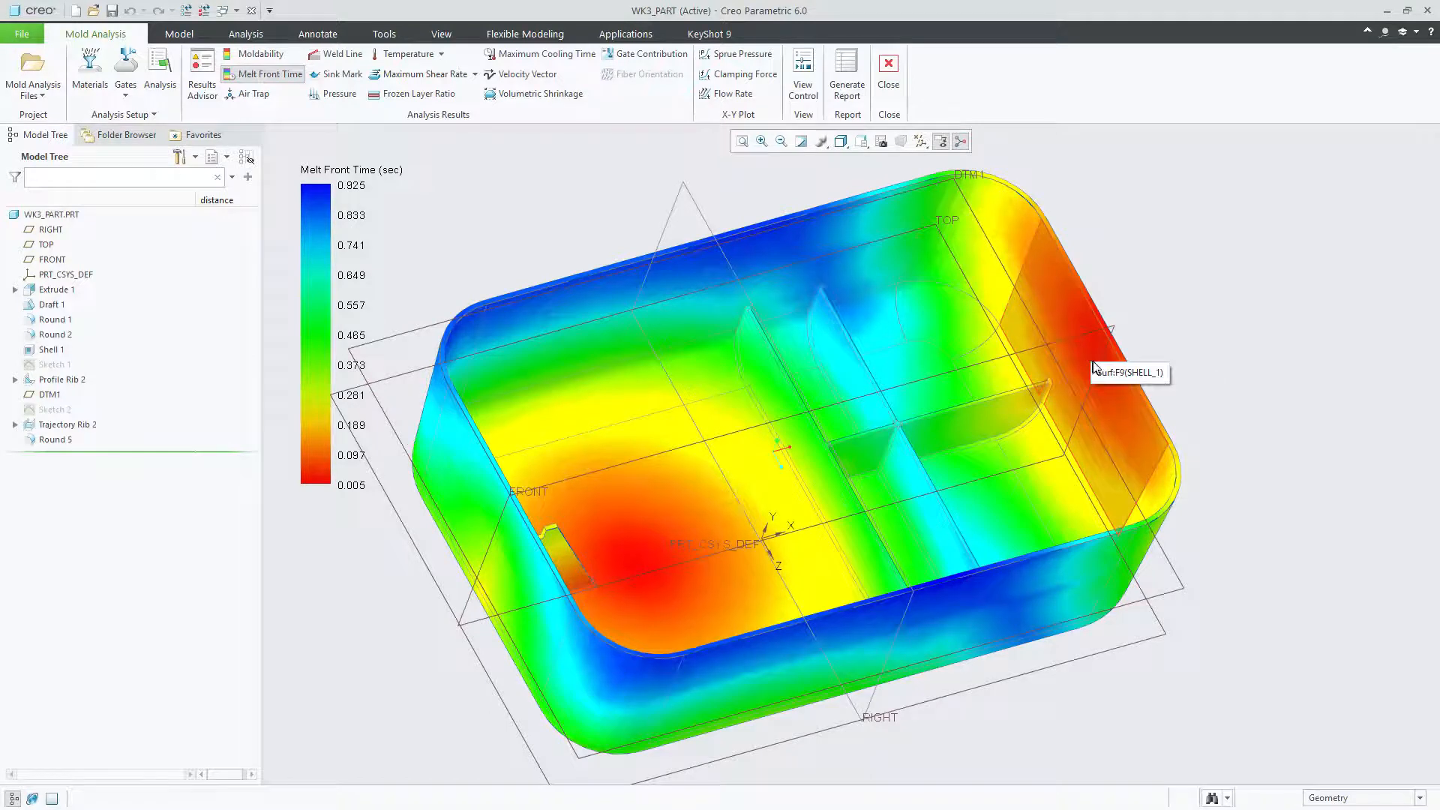
middle_click_drag(1087, 358, 1077, 355)
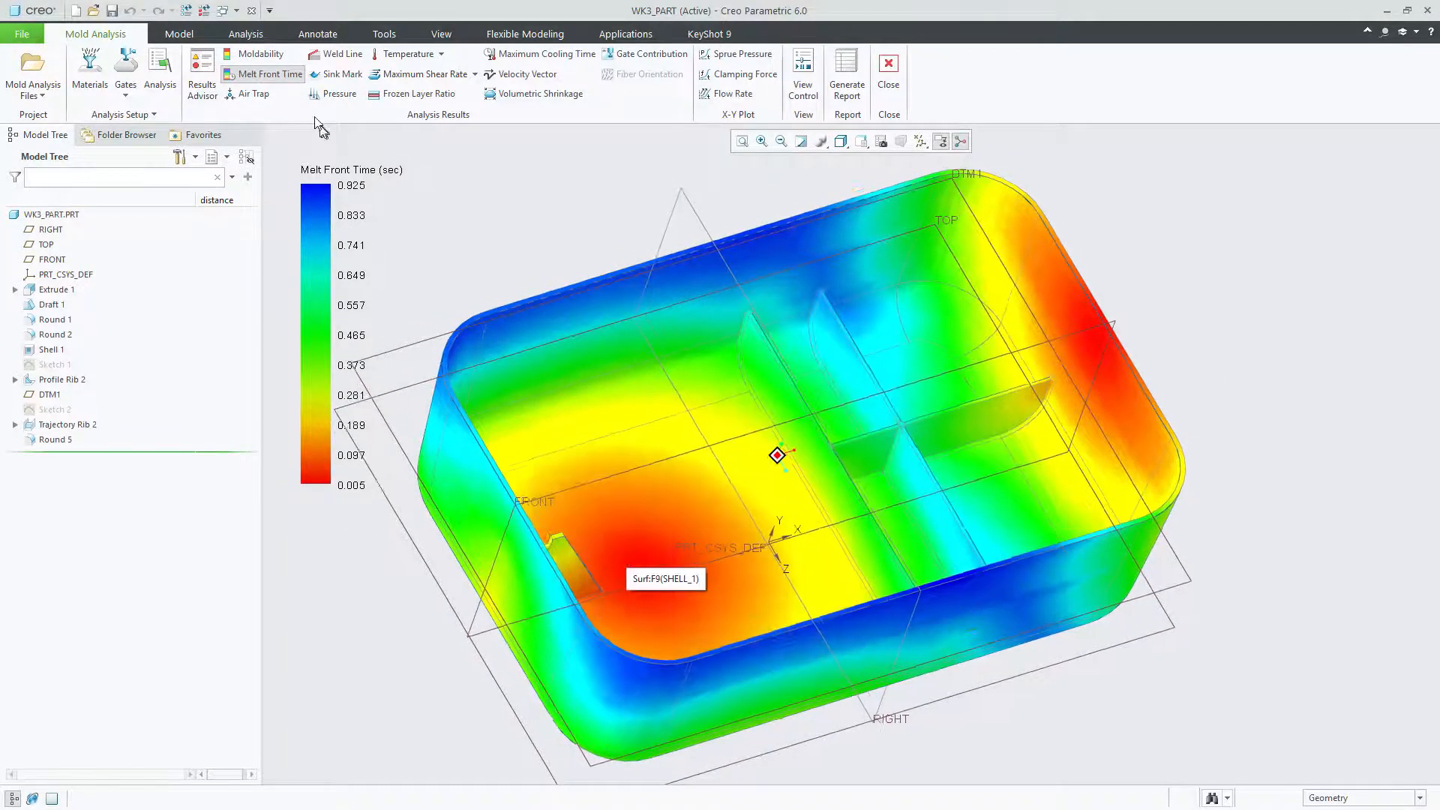
Play the Melt Front Time filling animation and pause it at early stages to examine how the melt spreads from both gates.
left_click(803, 75)
left_click(1300, 88)
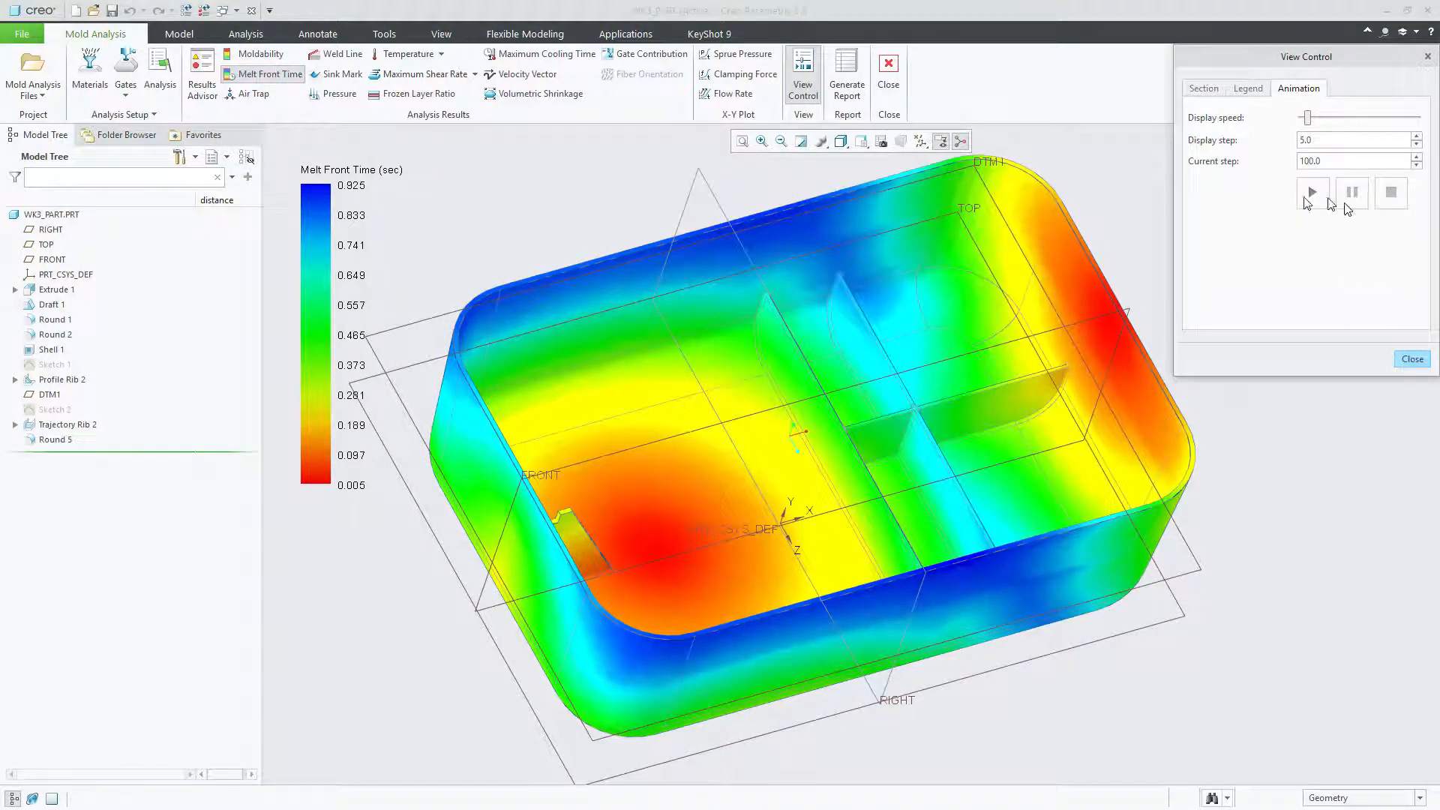
left_click(1314, 194)
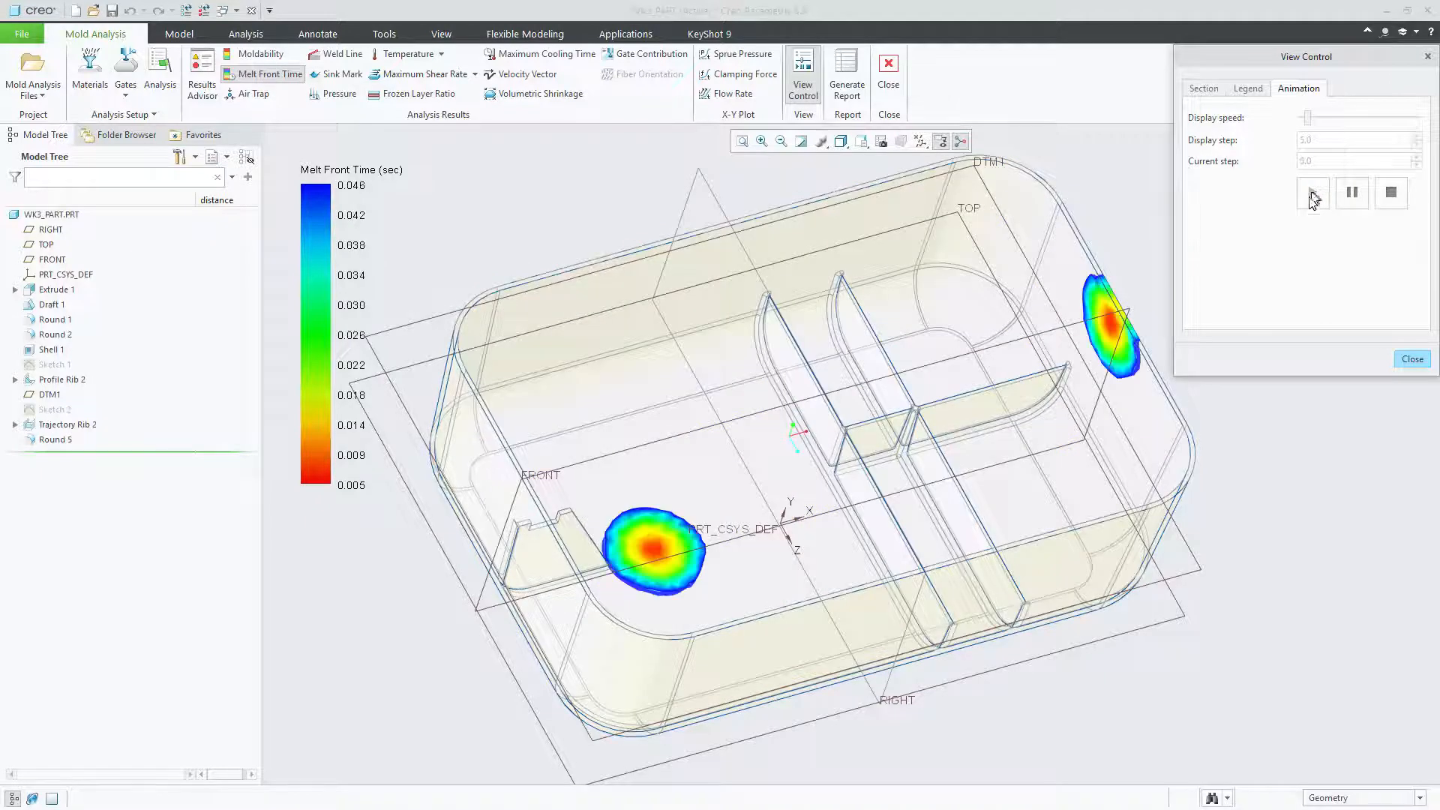
left_click(1352, 192)
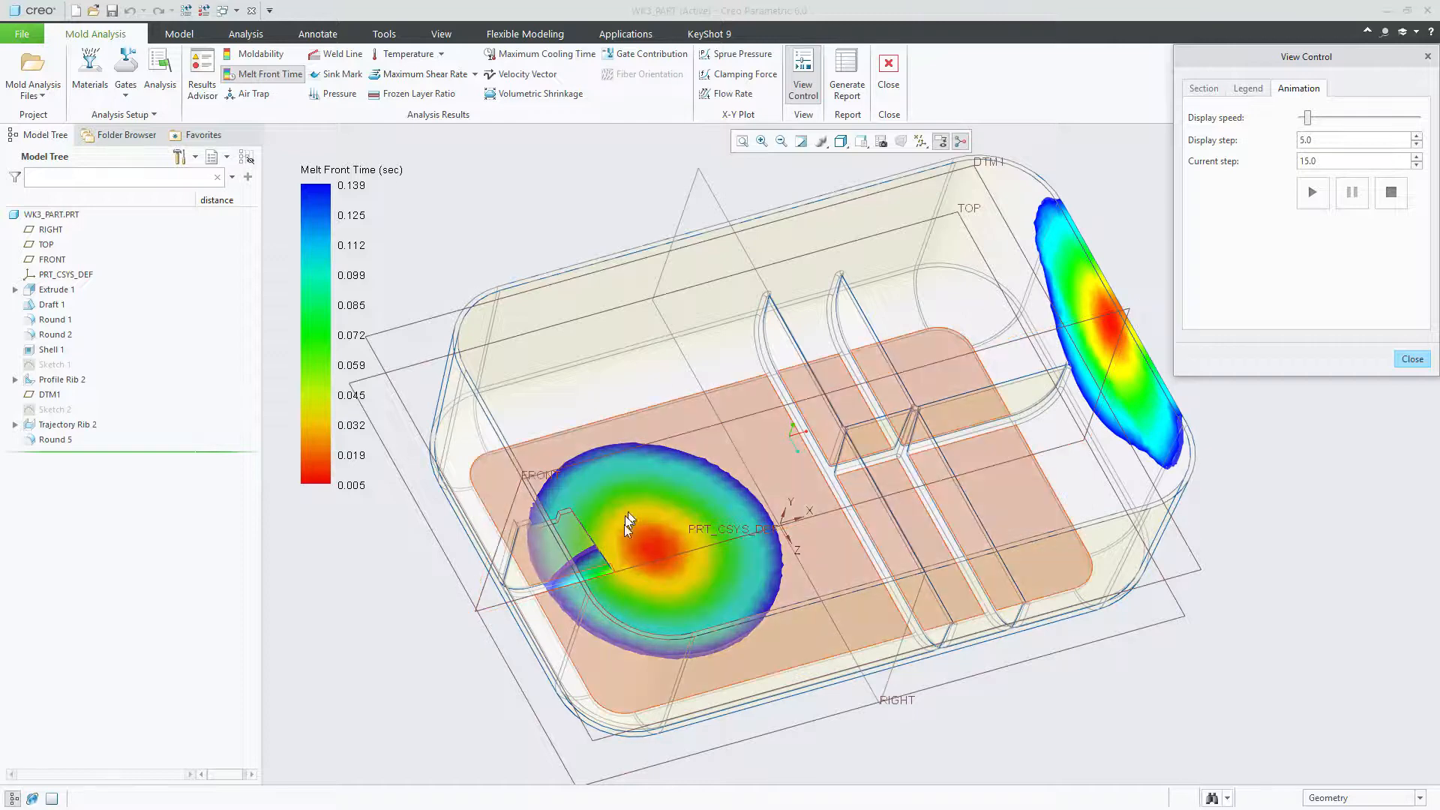
left_click(1313, 193)
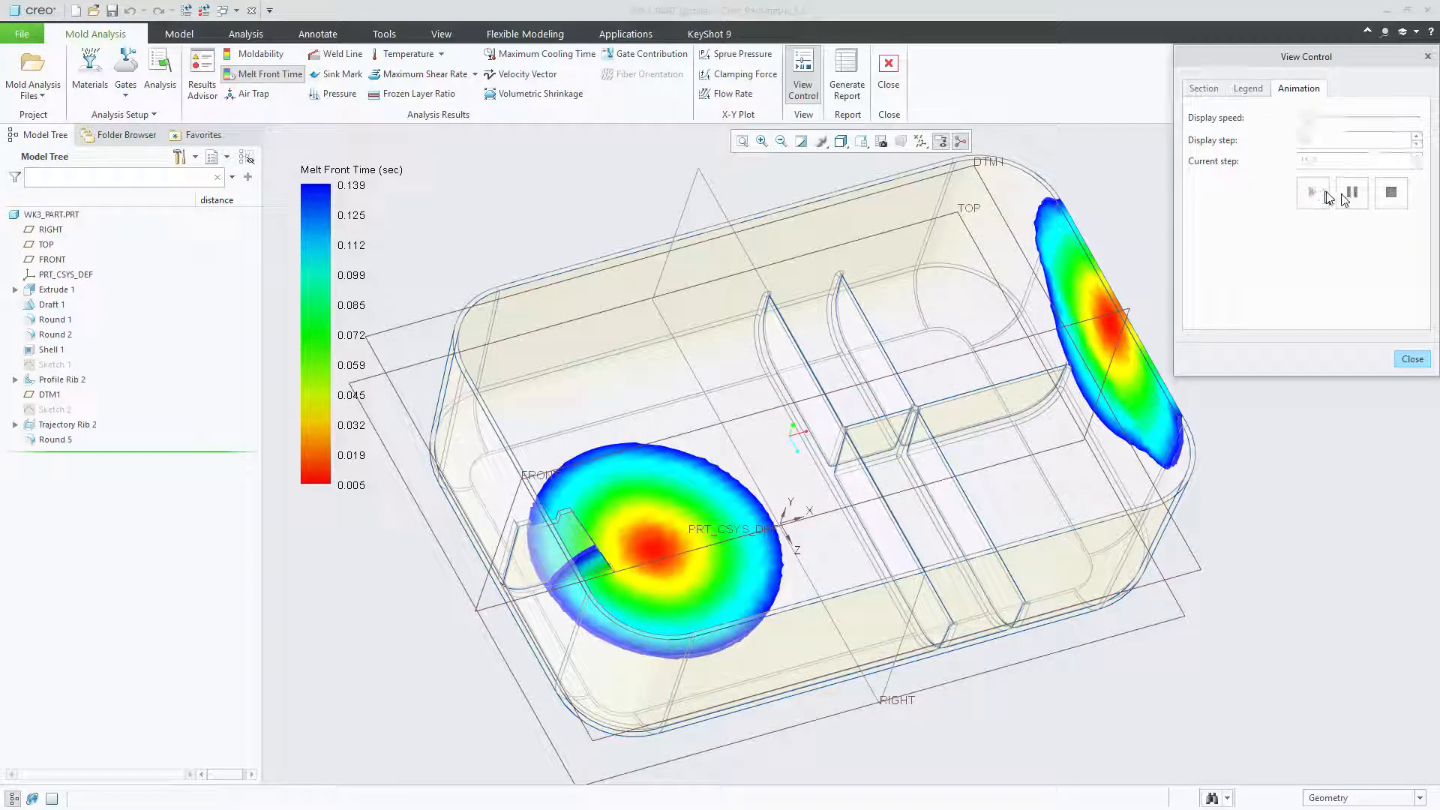
left_click(1351, 193)
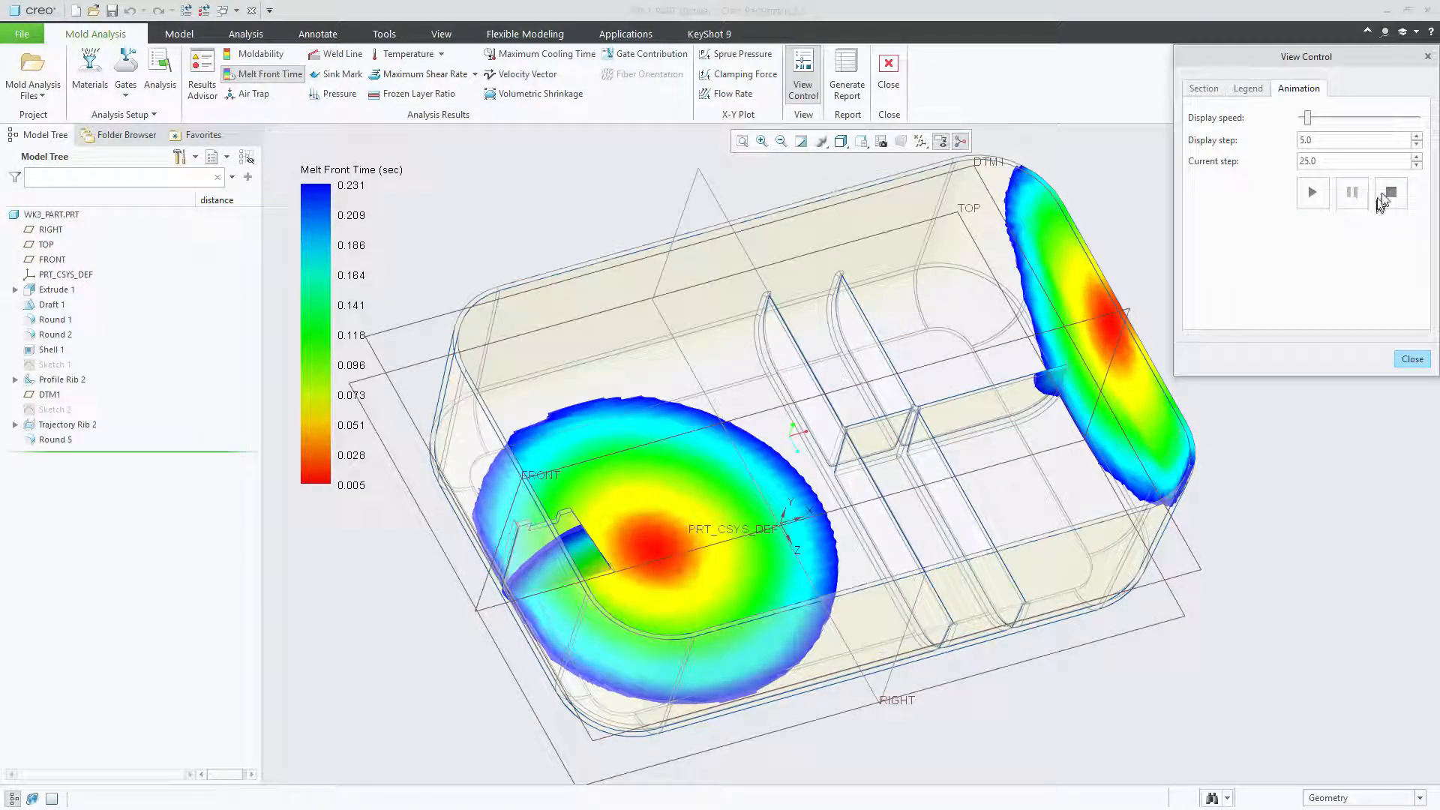
left_click(1412, 359)
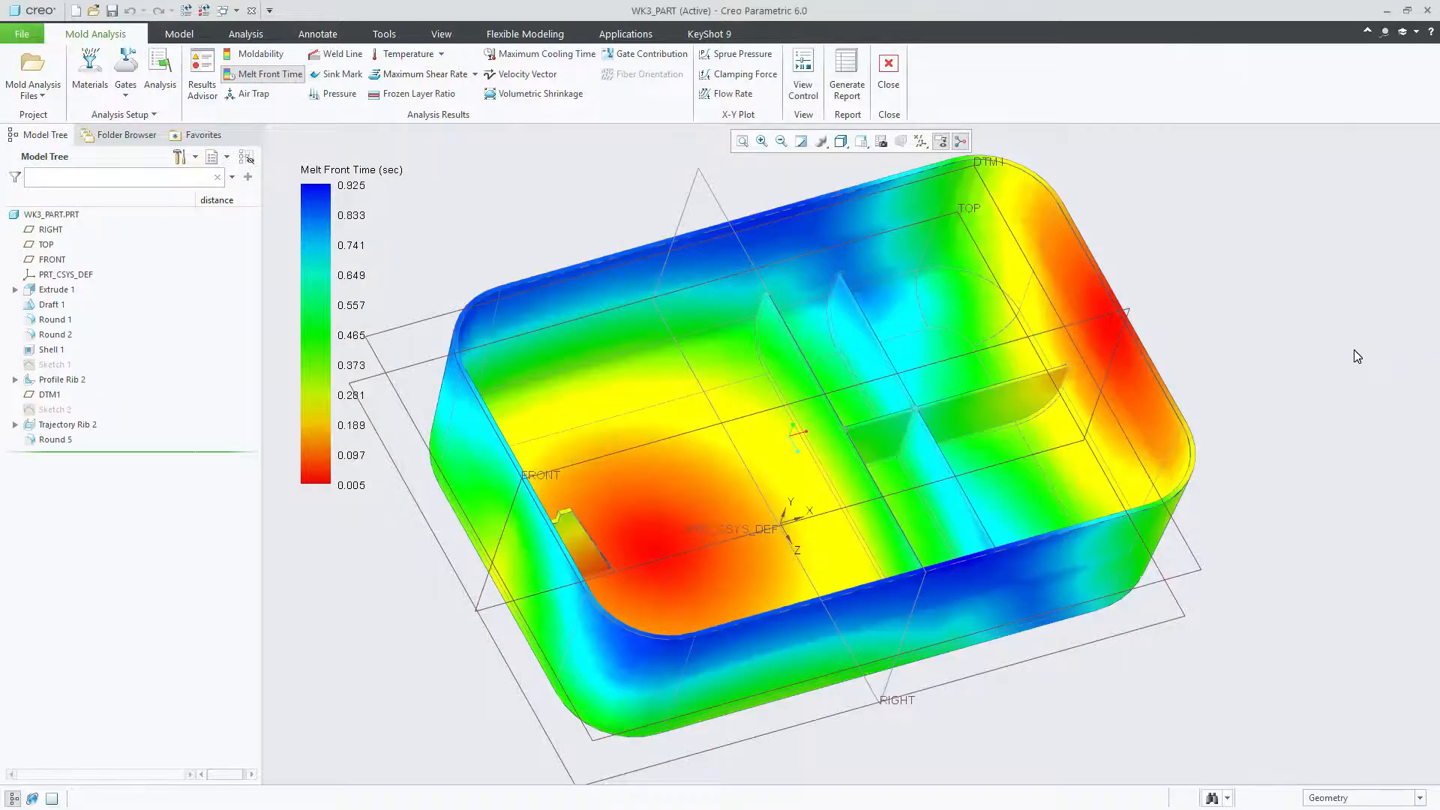
Display the Air Trap result and examine the air trap locations along the tray's rim and ribs.
left_click(252, 95)
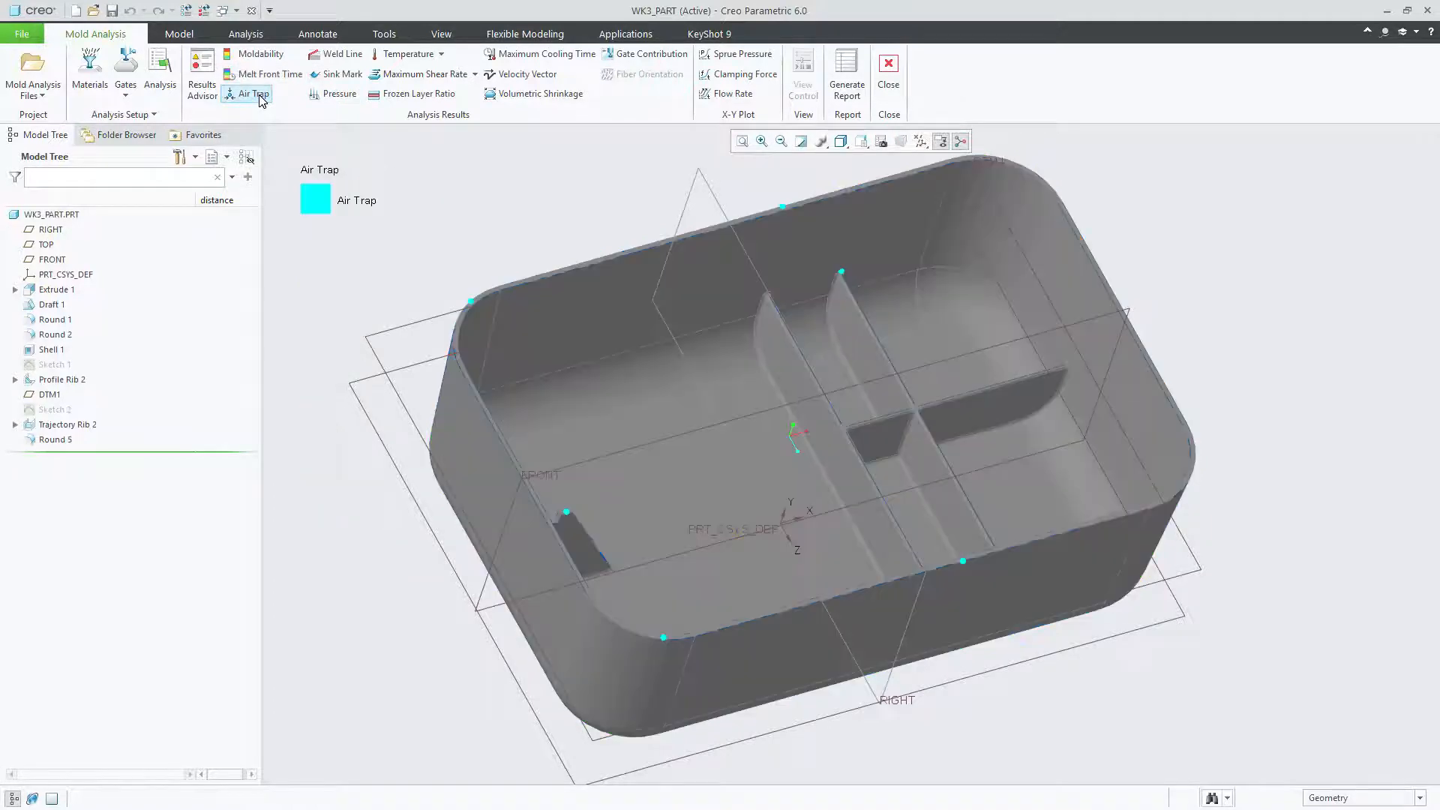
middle_click_drag(1253, 384, 1116, 318)
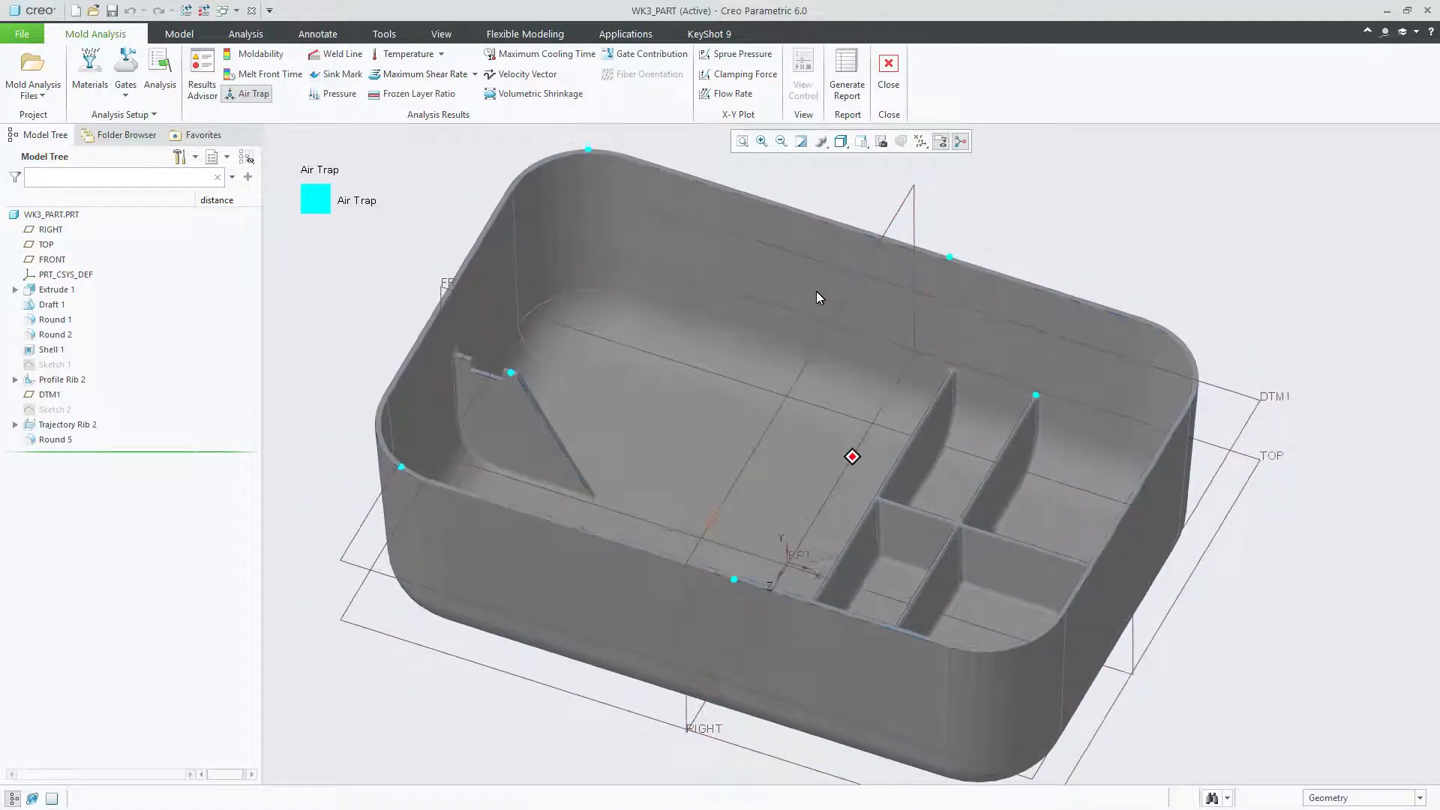
middle_click_drag(816, 291, 713, 286)
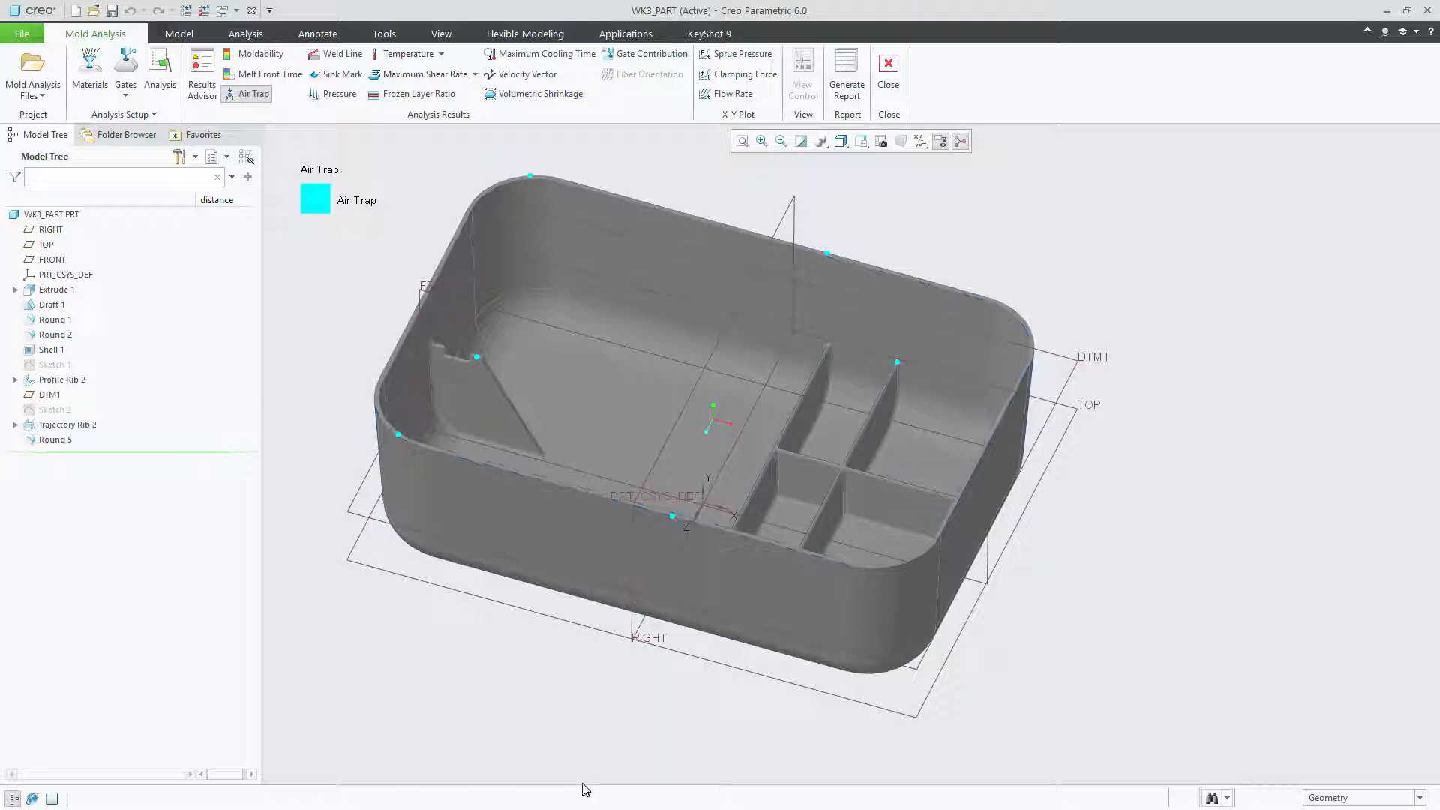
Switch to Snipping Tool and capture the two-gate Air Trap result of the tray for comparison.
key("super")
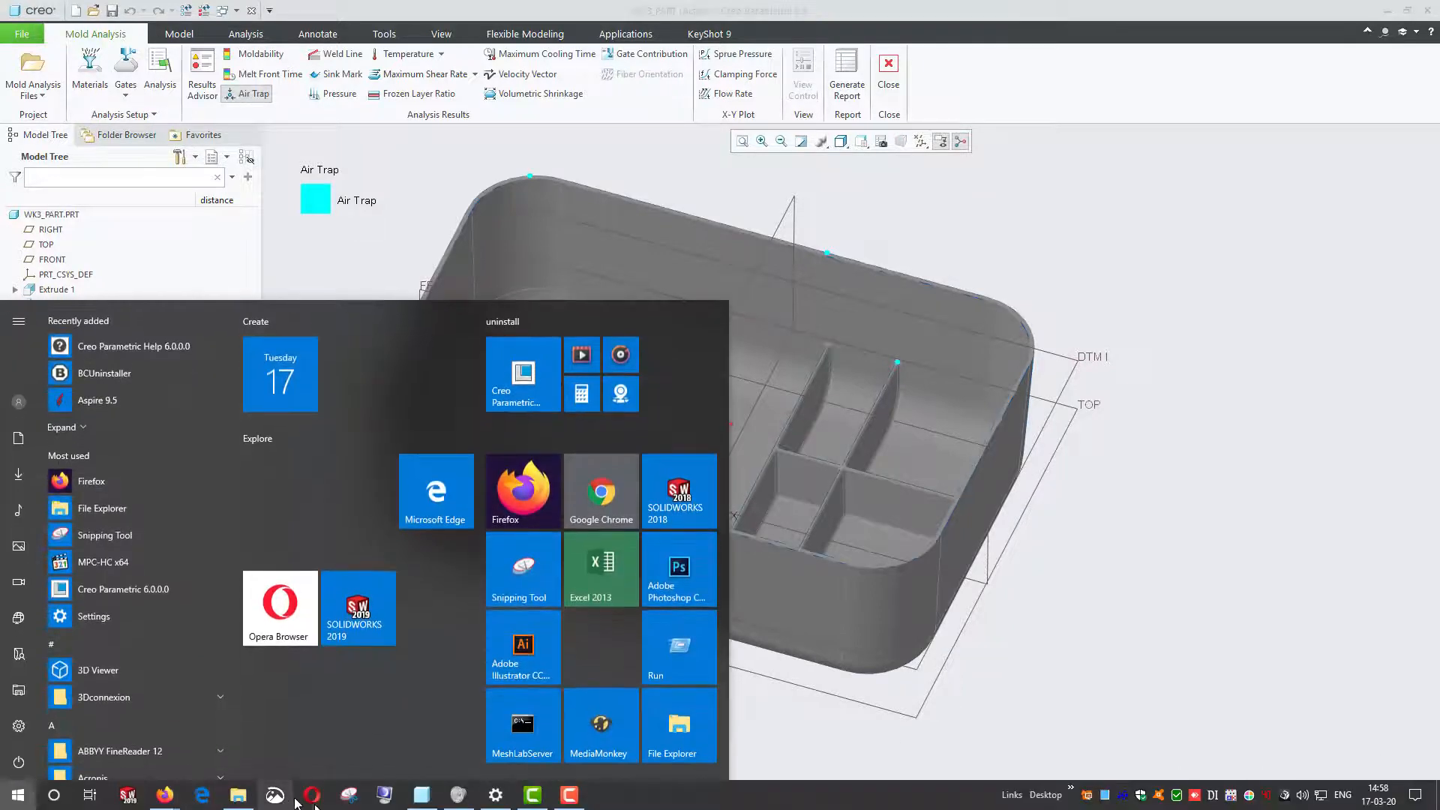
left_click(346, 795)
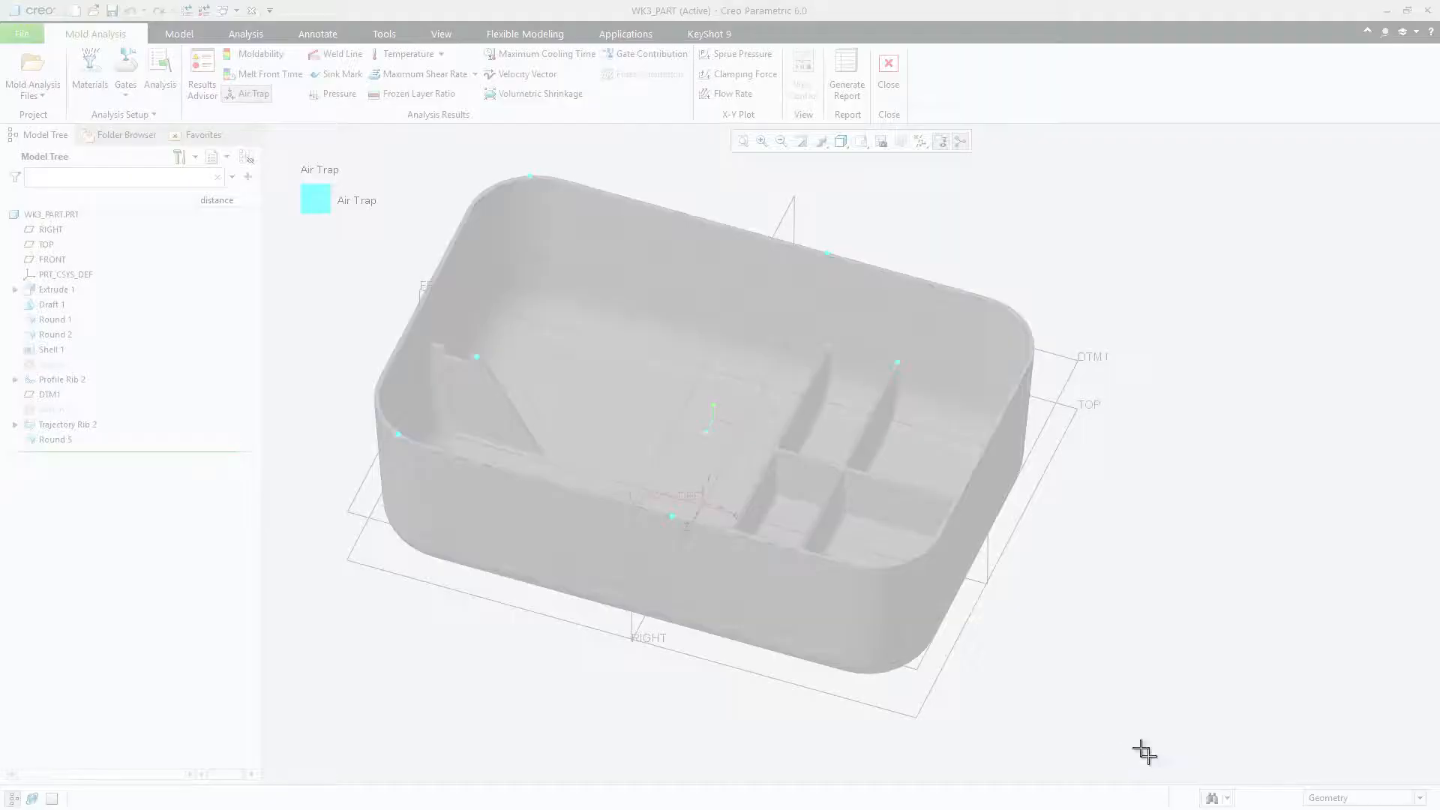
left_click_drag(1146, 756, 282, 129)
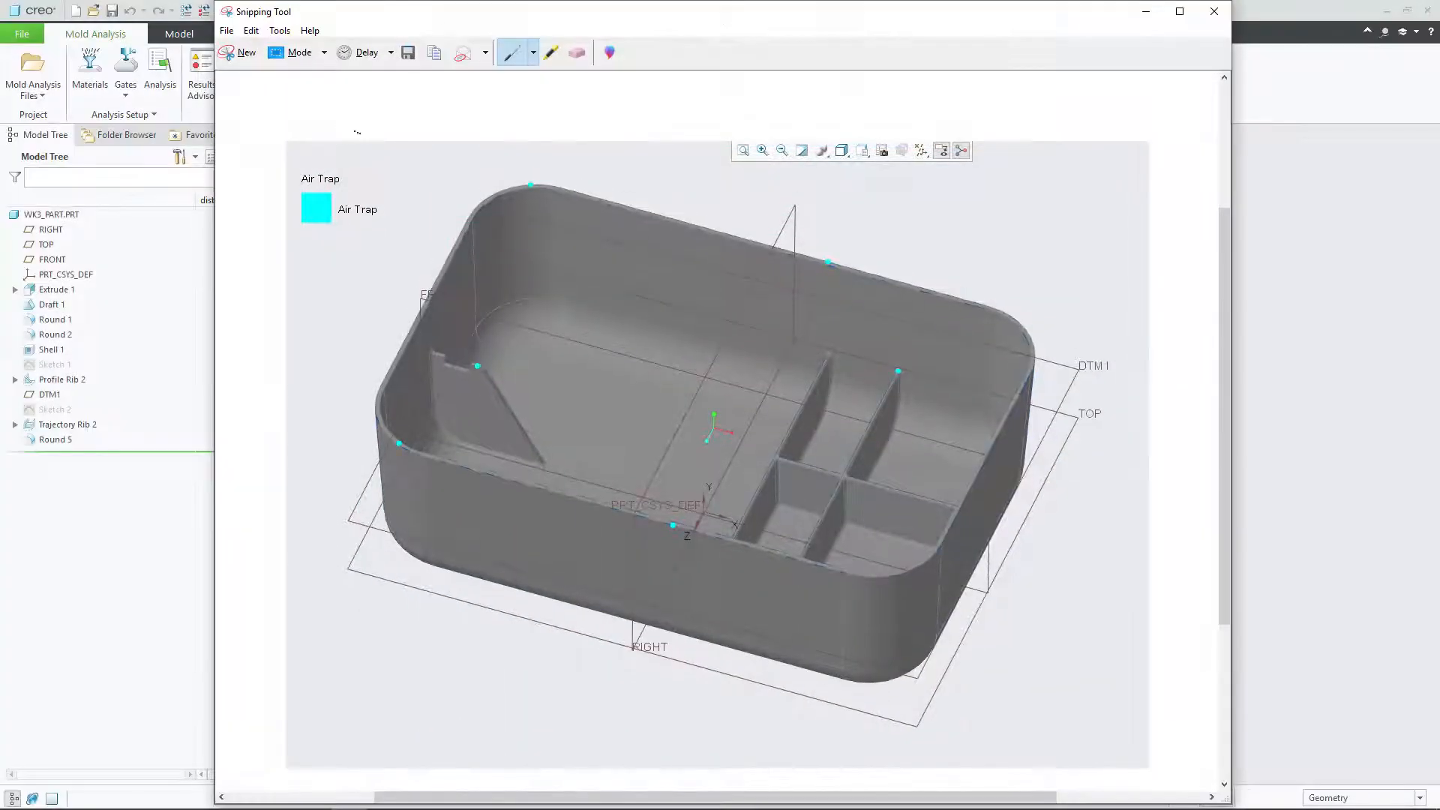
left_click_drag(448, 19, 594, 38)
left_click(250, 159)
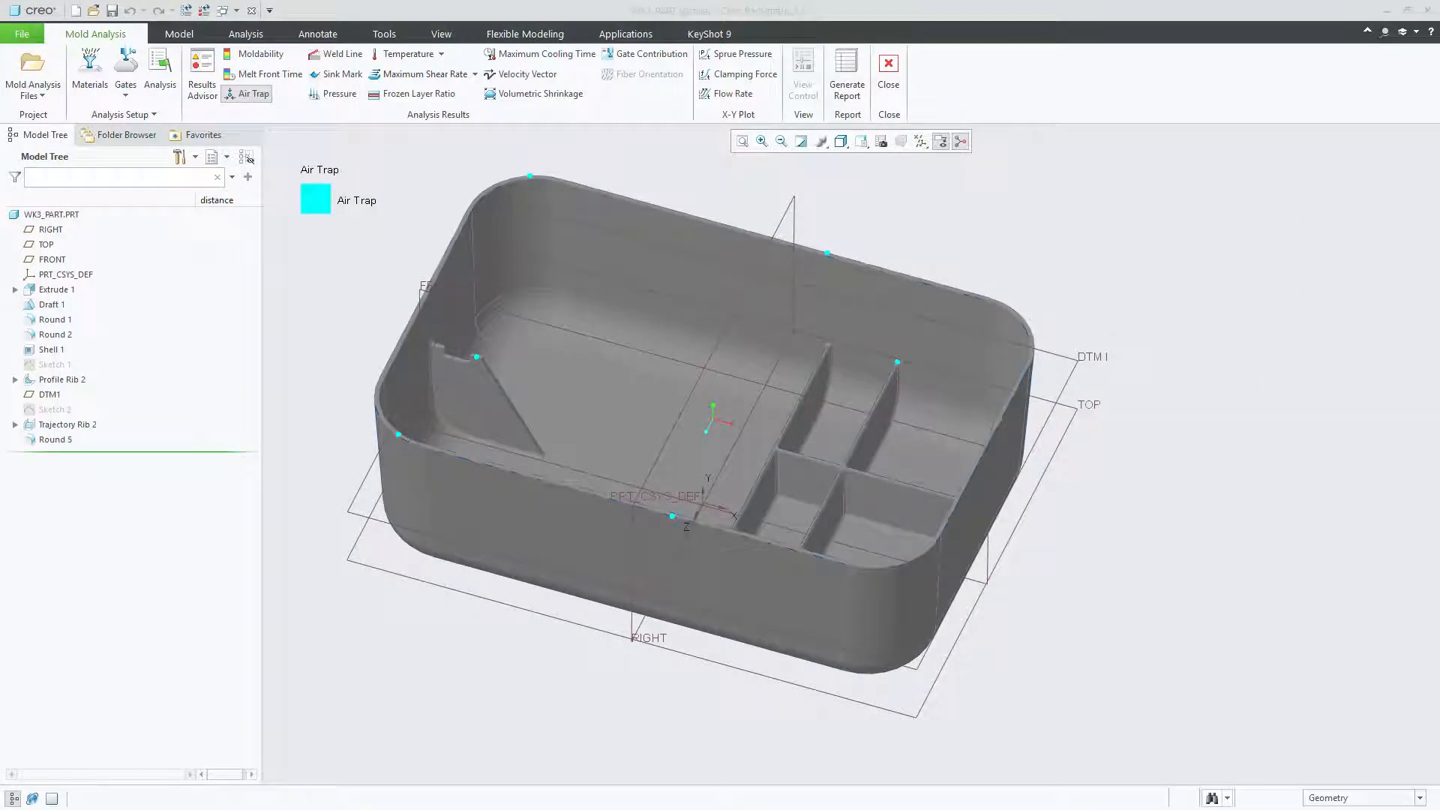
Activate the completed 3 Gate Setup analysis in the Analysis Setup and close the setup.
left_click(162, 74)
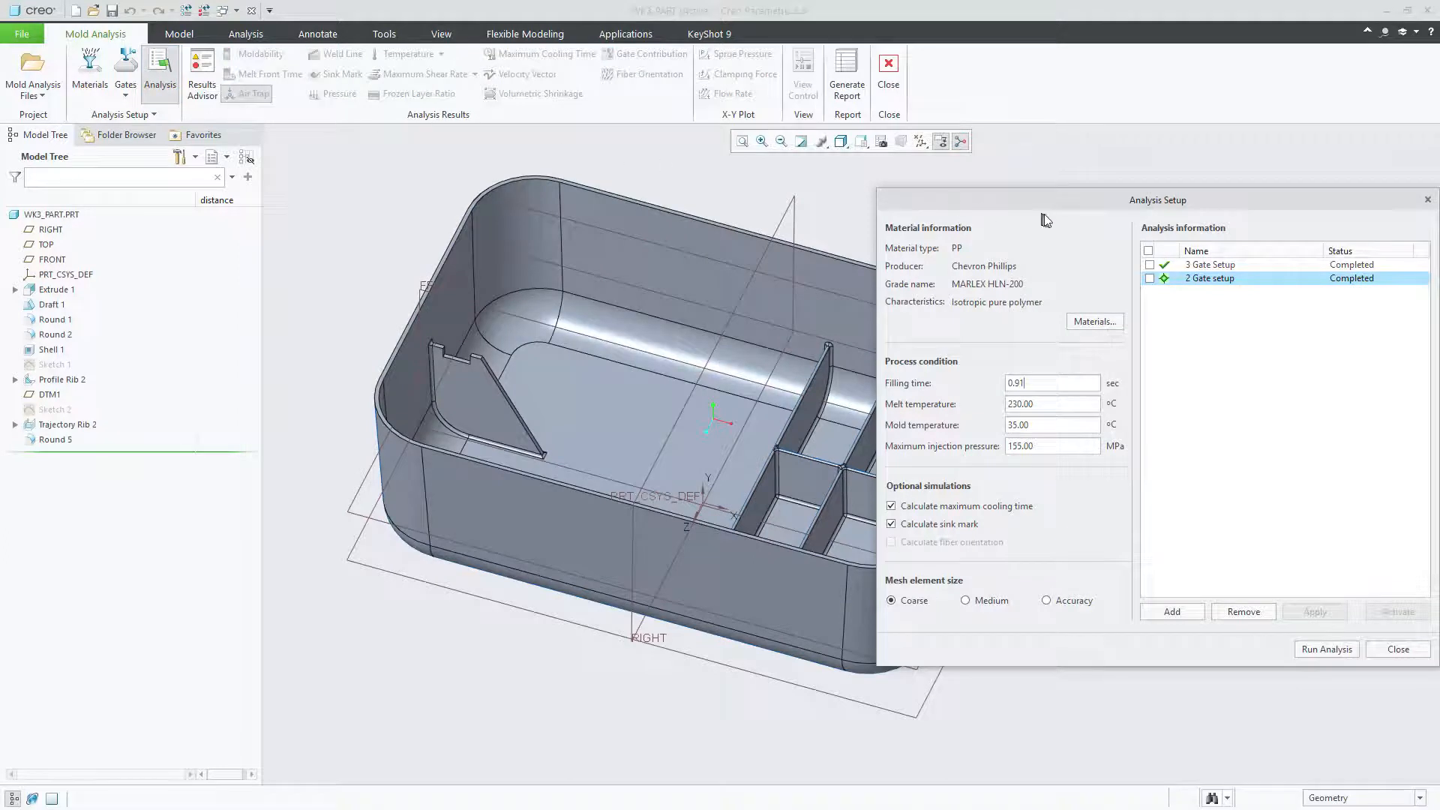
left_click_drag(1046, 214, 852, 268)
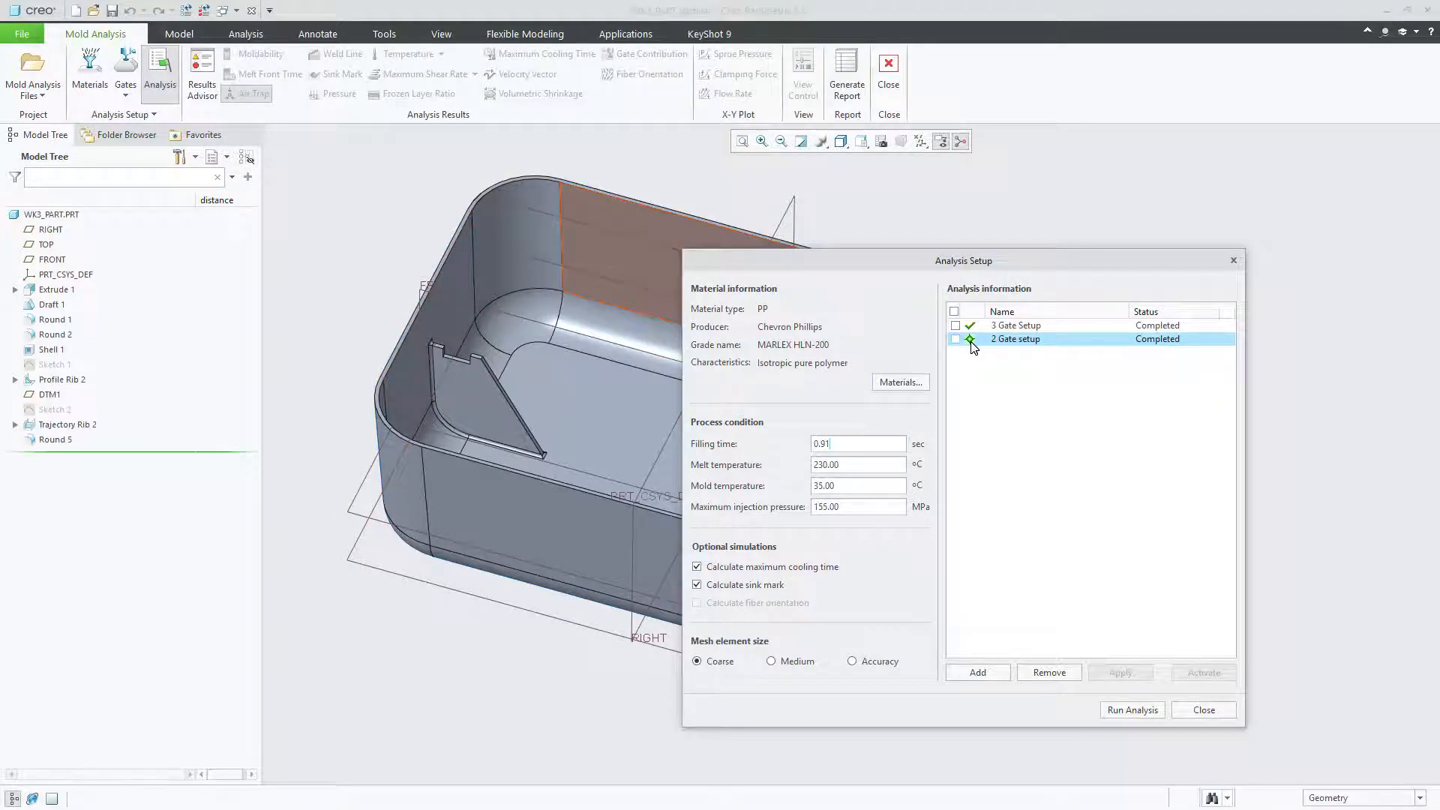
left_click(1008, 327)
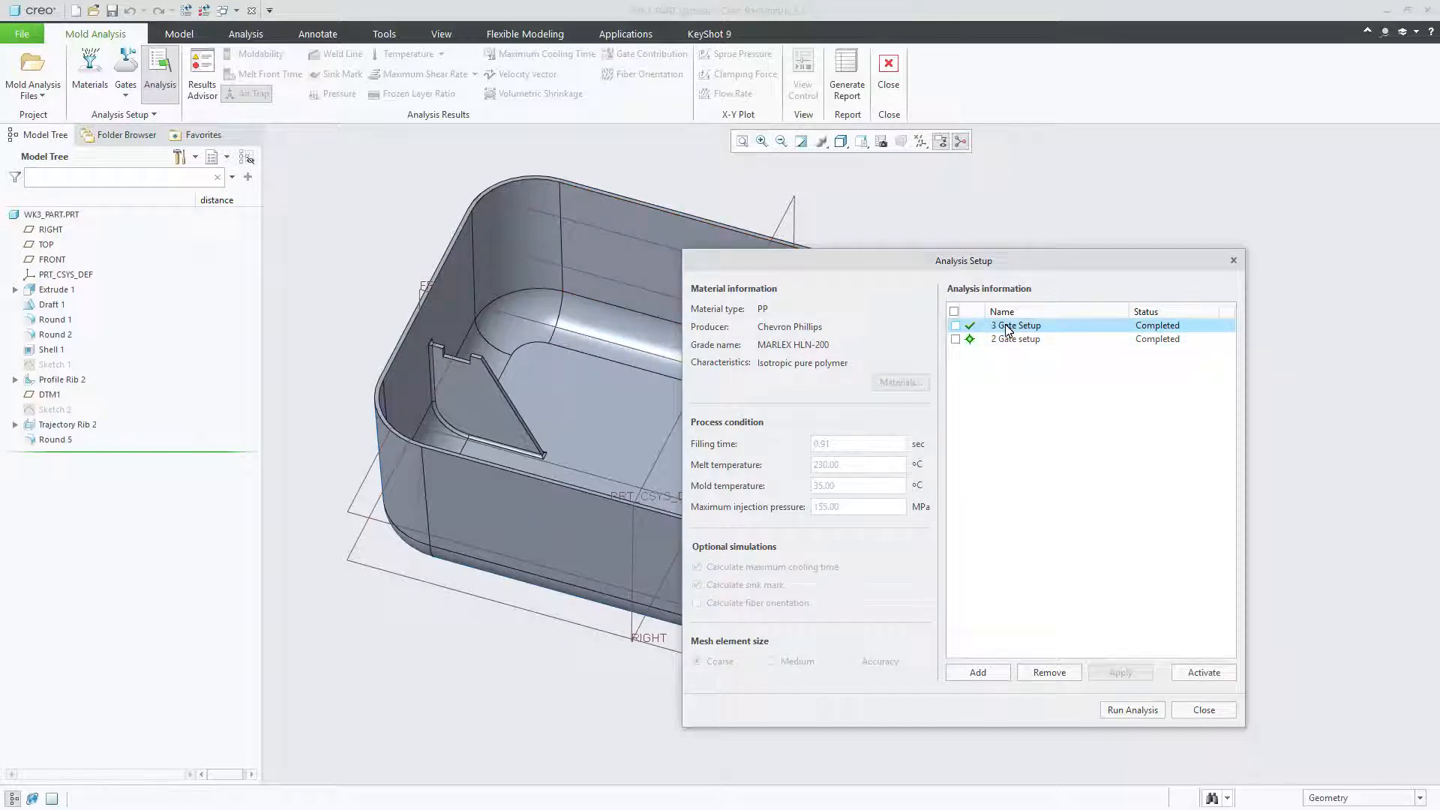
left_click(1206, 672)
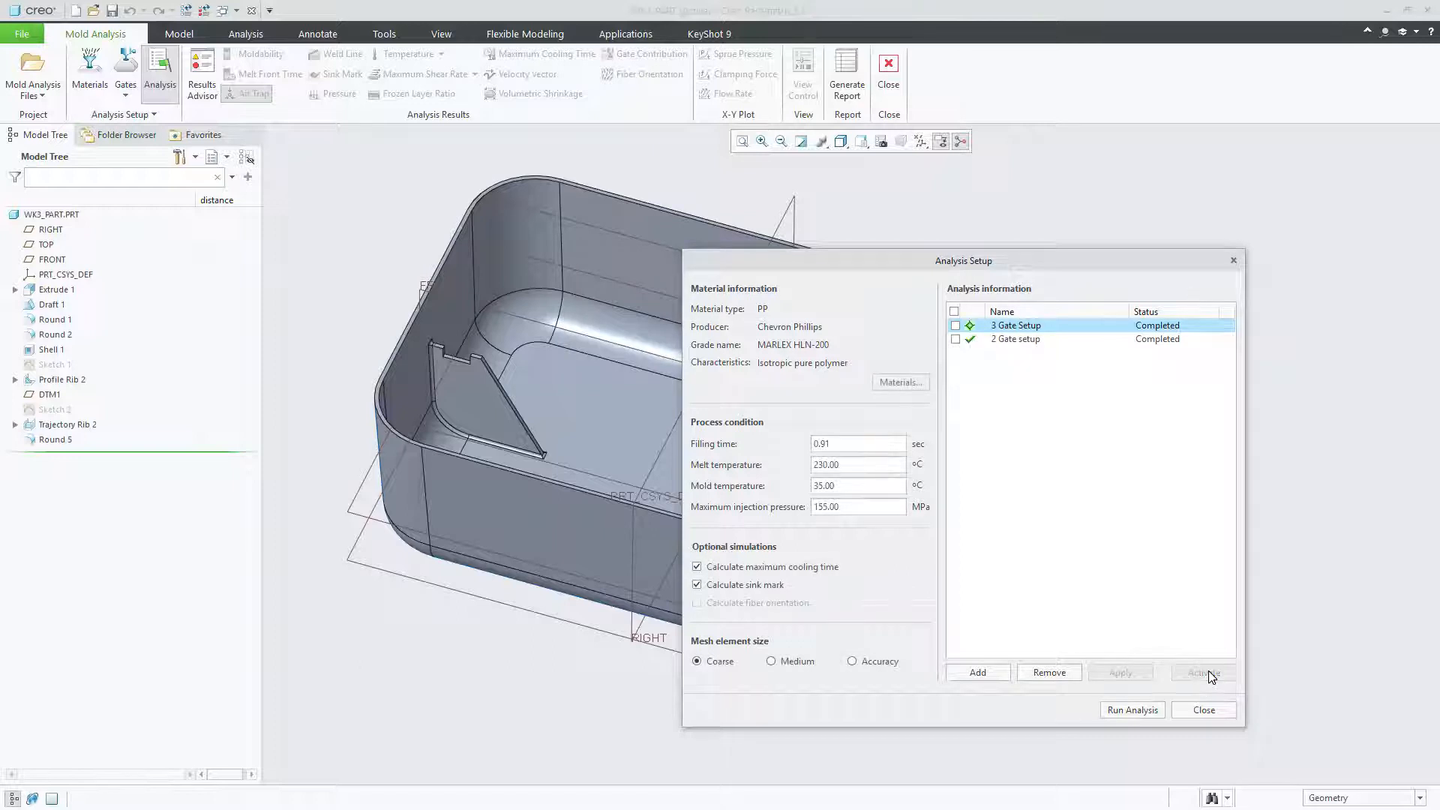
left_click(1218, 715)
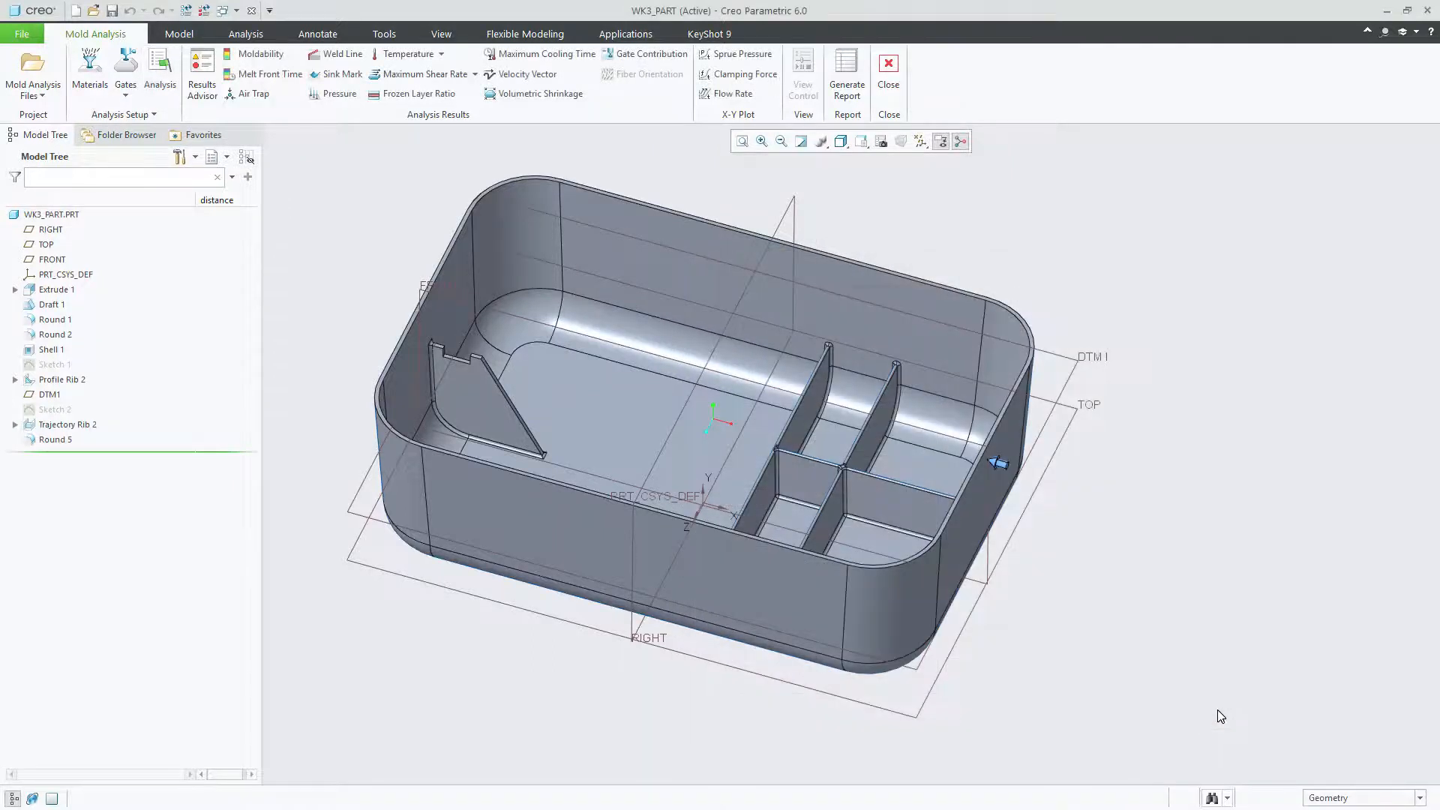
Display the Air Trap result of the three-gate setup and compare it with the two-gate capture in Snipping Tool.
left_click(255, 93)
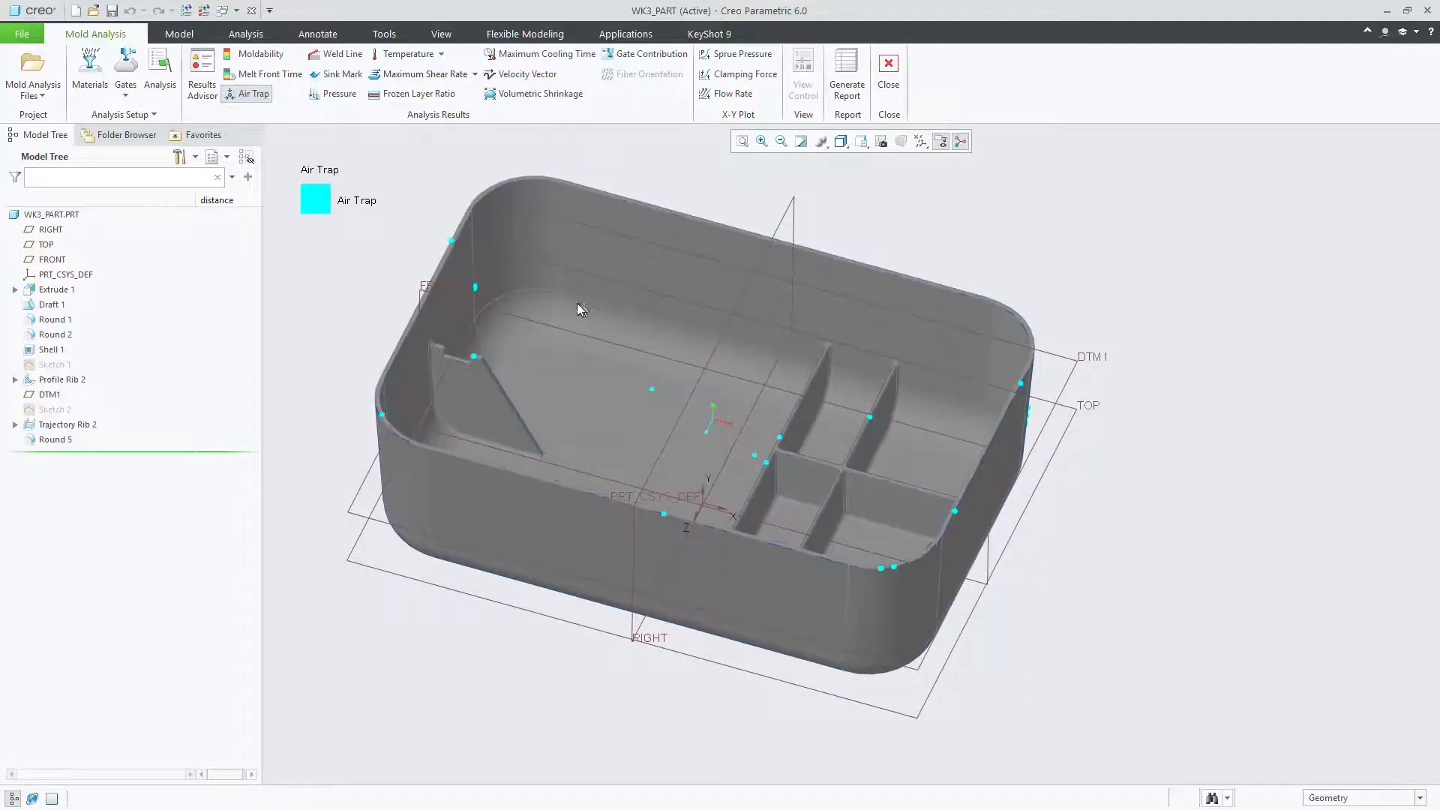
middle_click_drag(577, 303, 546, 308)
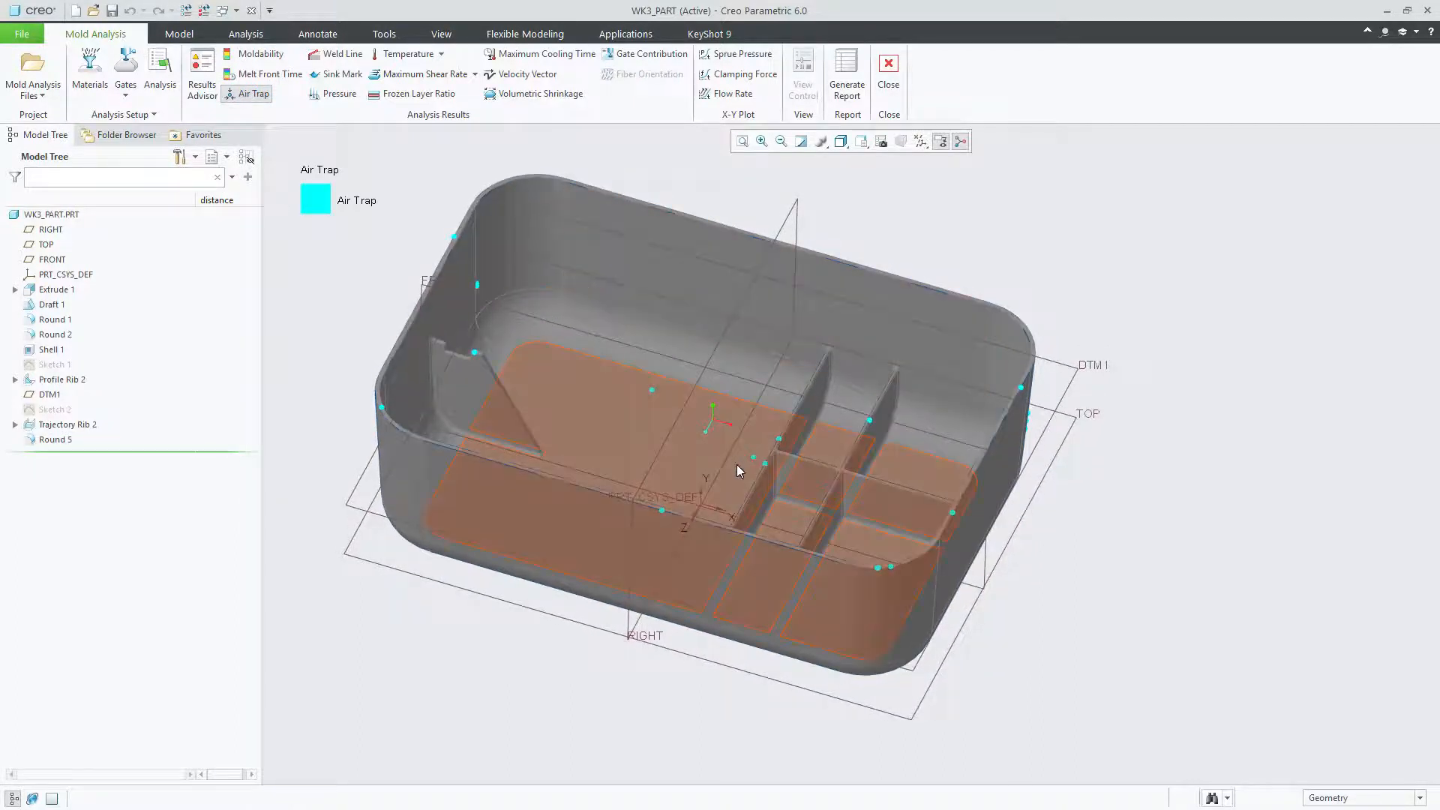
middle_click_drag(727, 463, 682, 448)
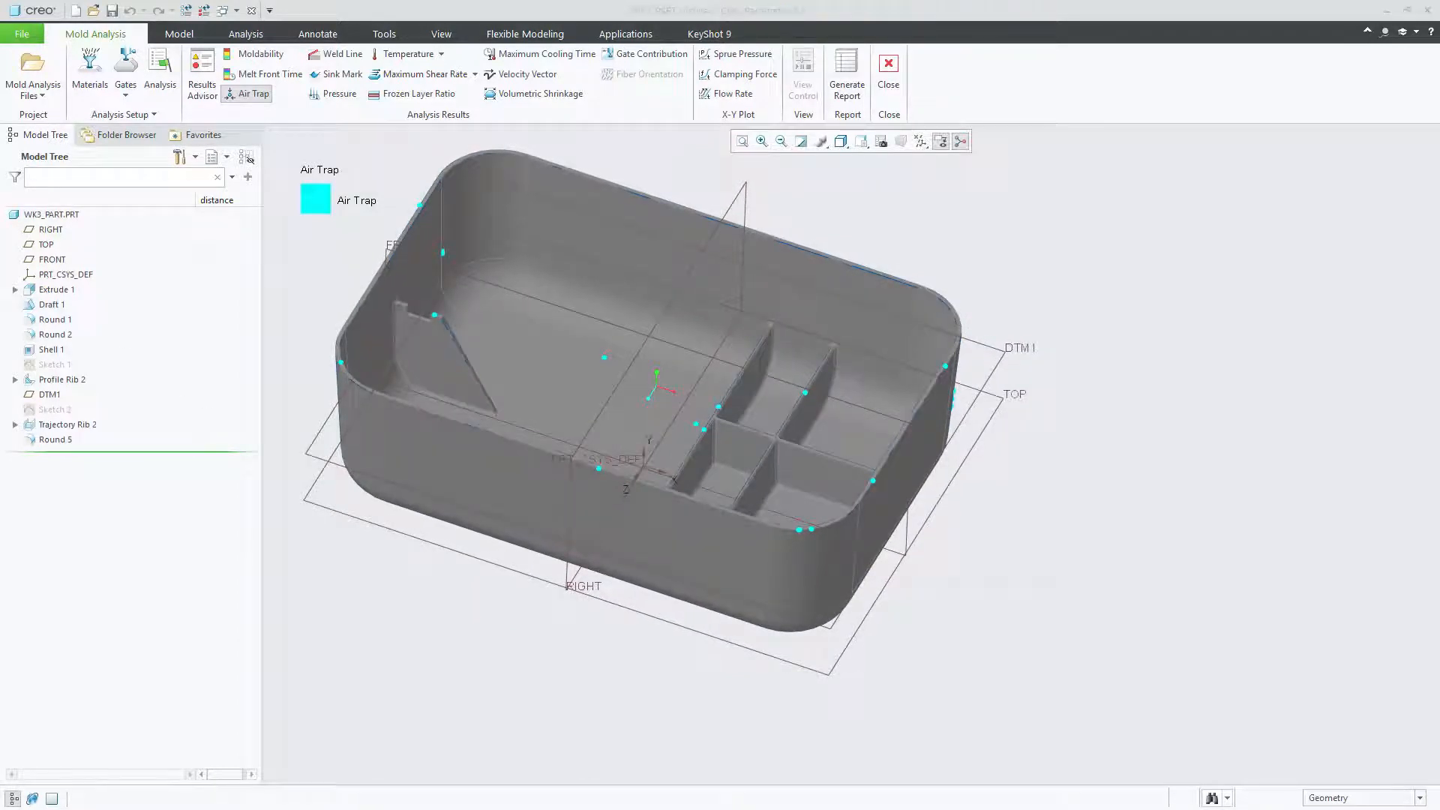
left_click_drag(0, 192, 575, 136)
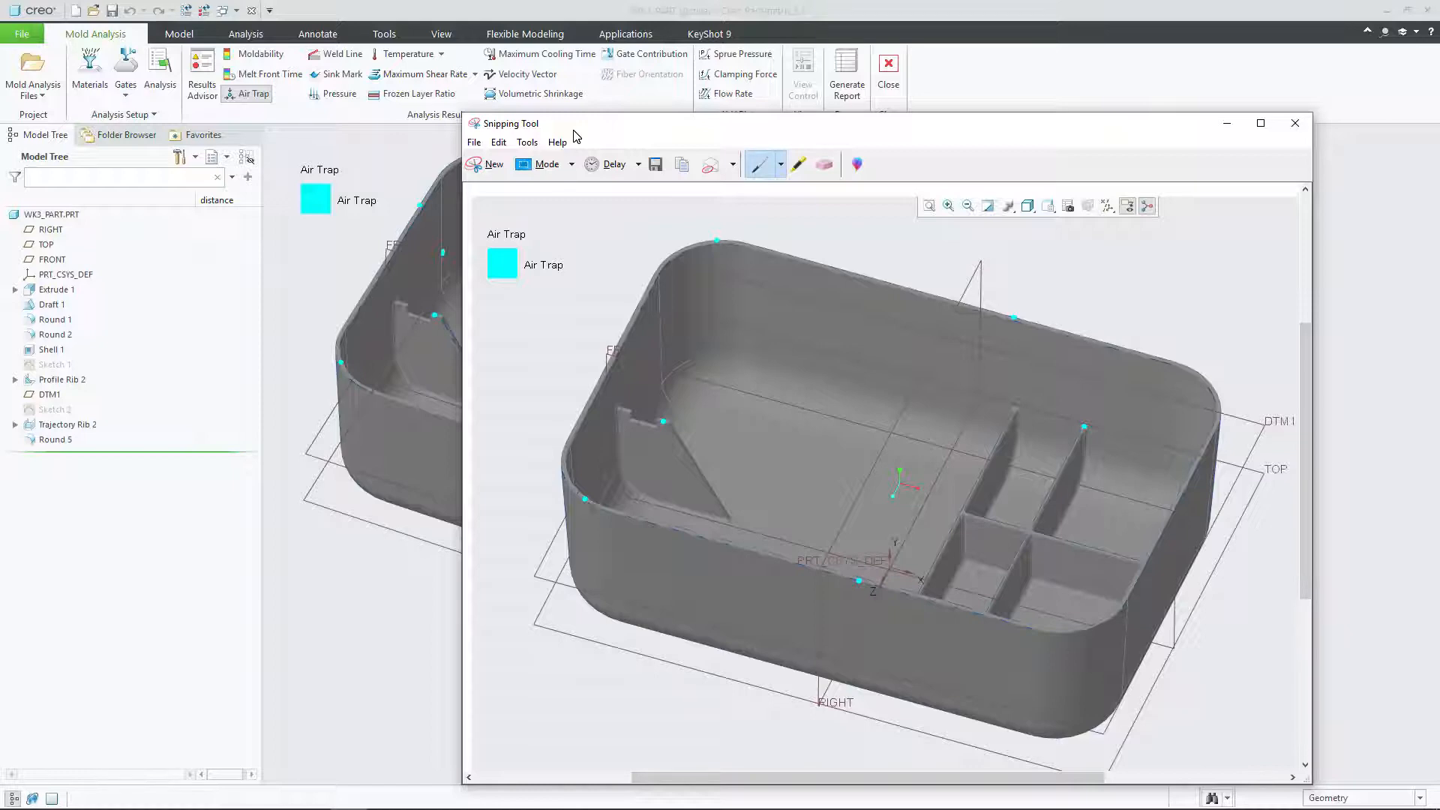
left_click_drag(576, 136, 1208, 154)
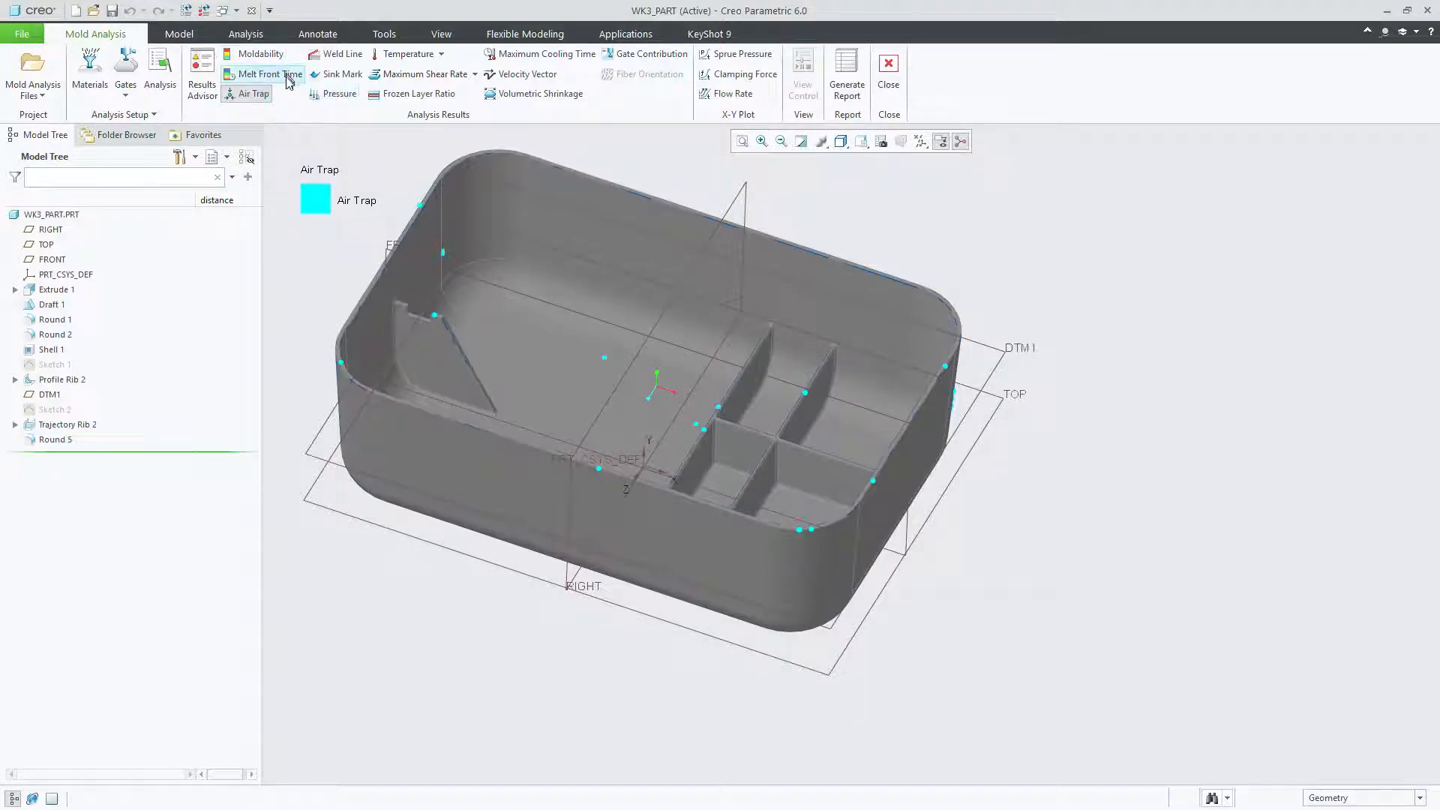
Display the Moldability result of the three-gate setup and examine the tray's walls, floor and ribs.
left_click(259, 54)
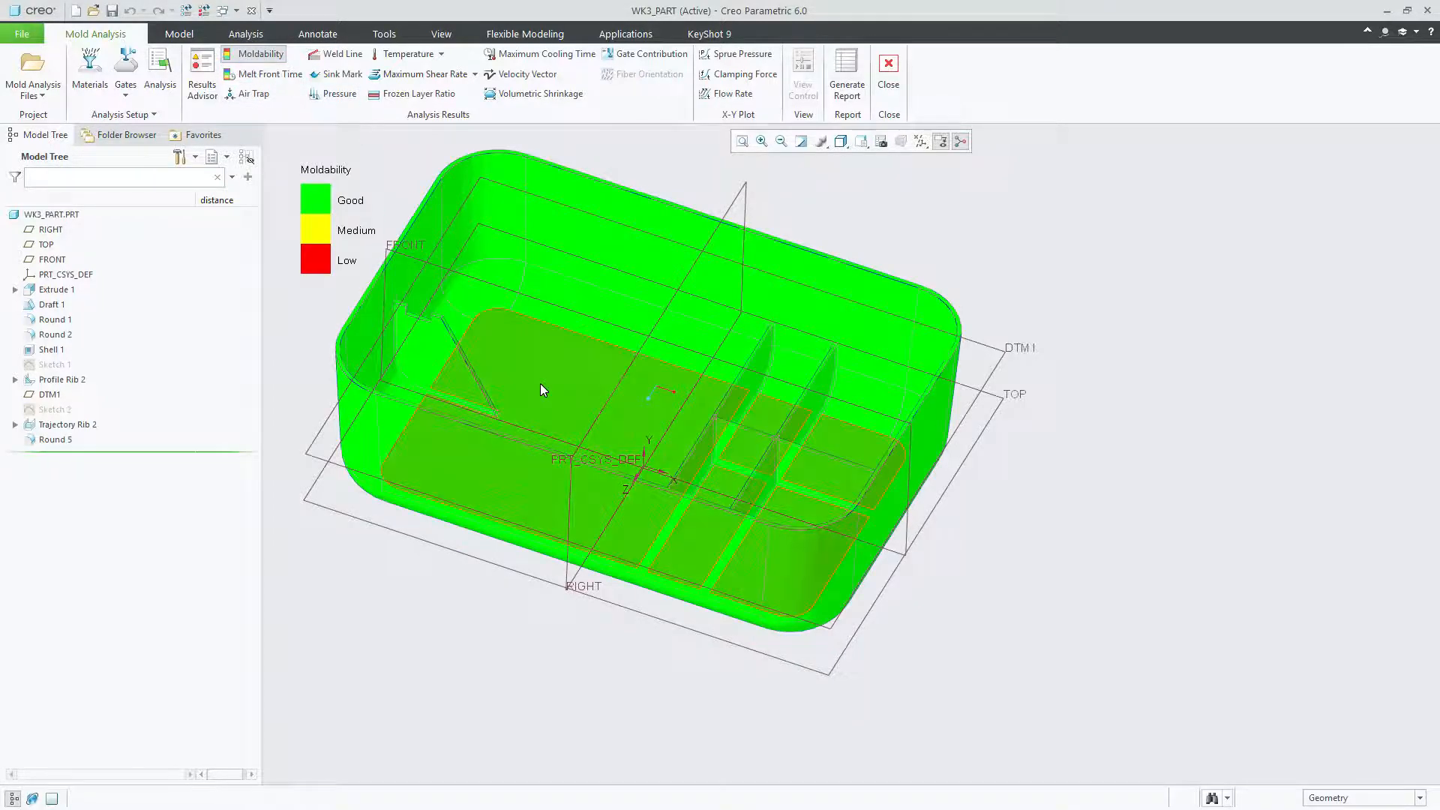
middle_click_drag(697, 389, 608, 376)
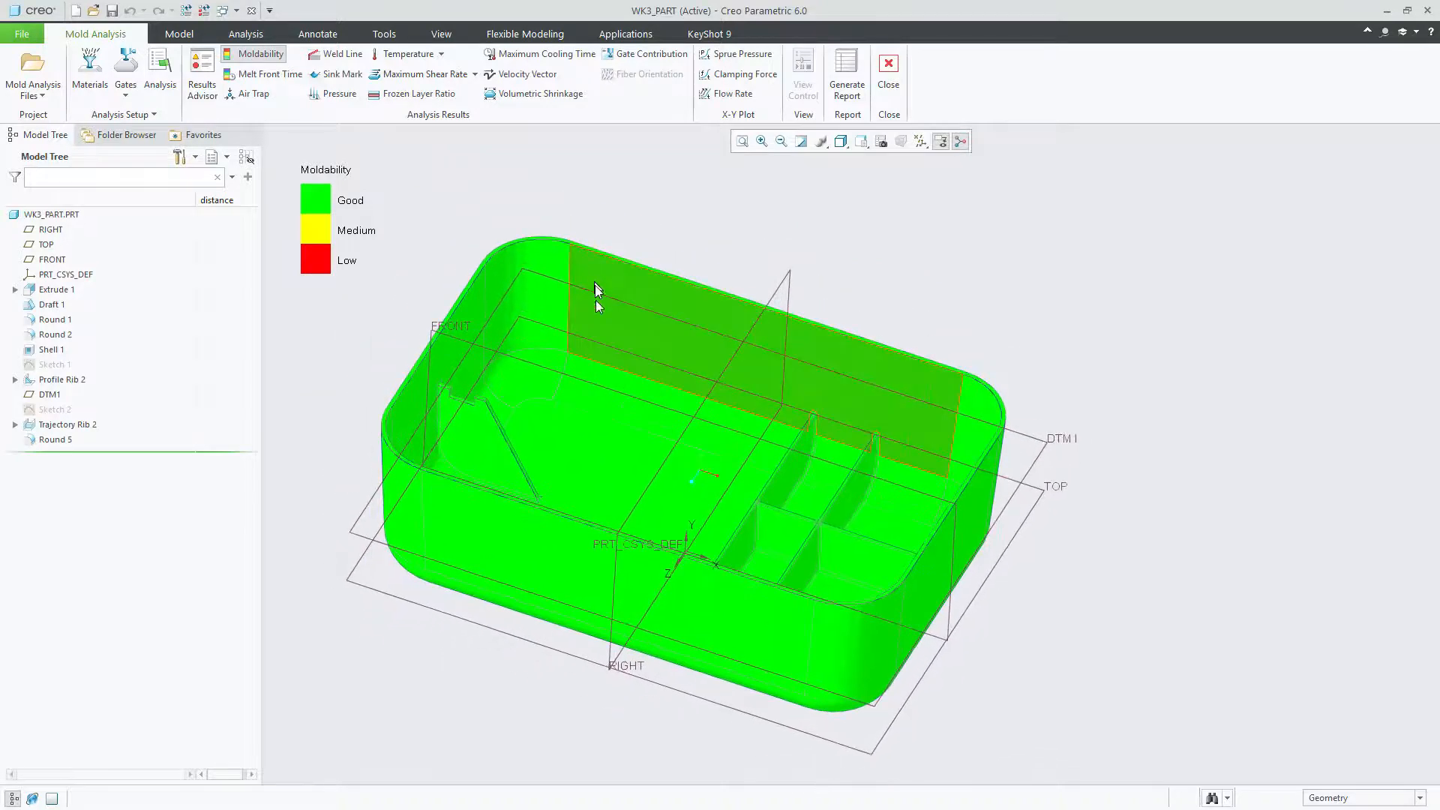
middle_click_drag(588, 466, 638, 450)
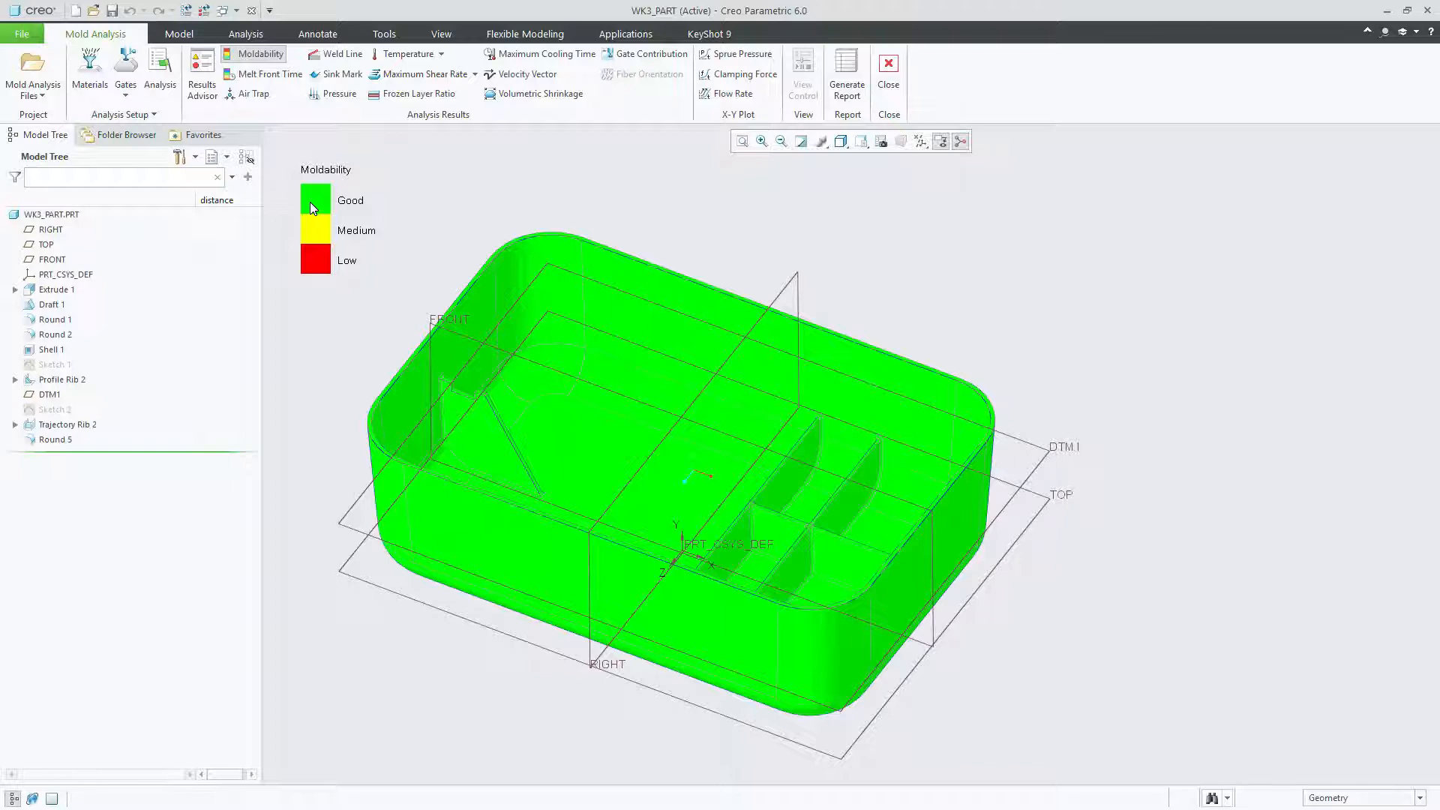
Make the completed 2 Gate setup the active analysis again and close the Analysis Setup.
left_click(160, 81)
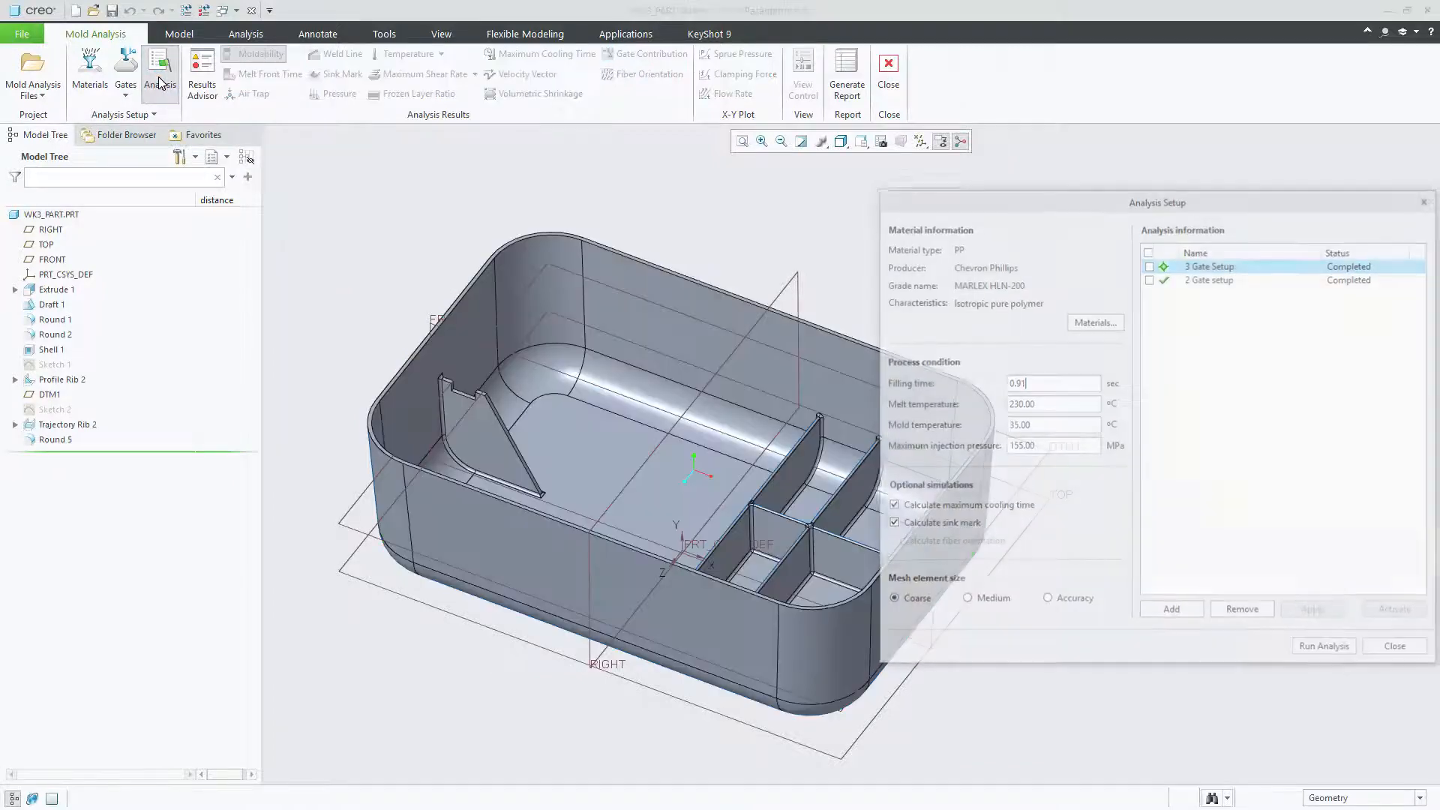
left_click(1204, 279)
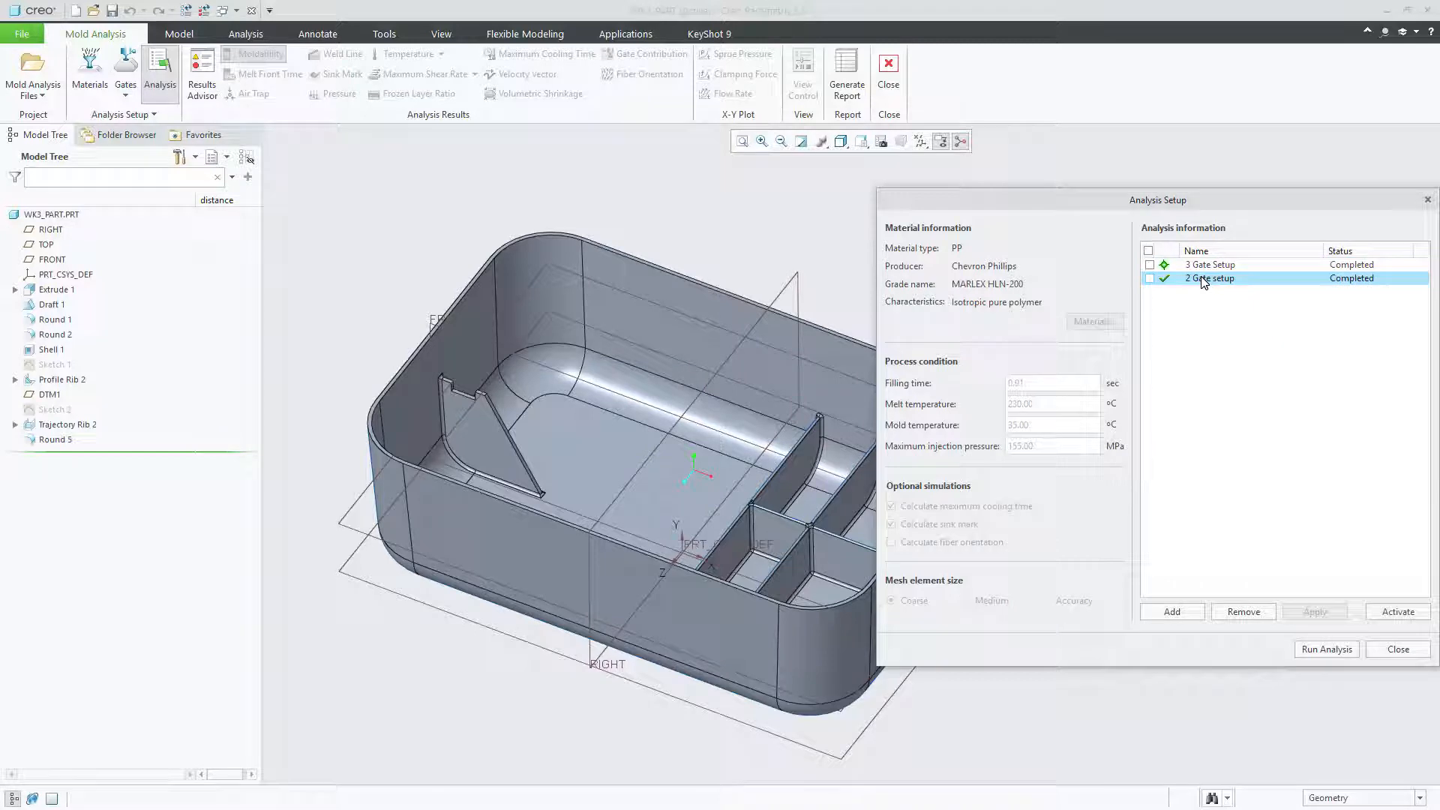
left_click(1401, 613)
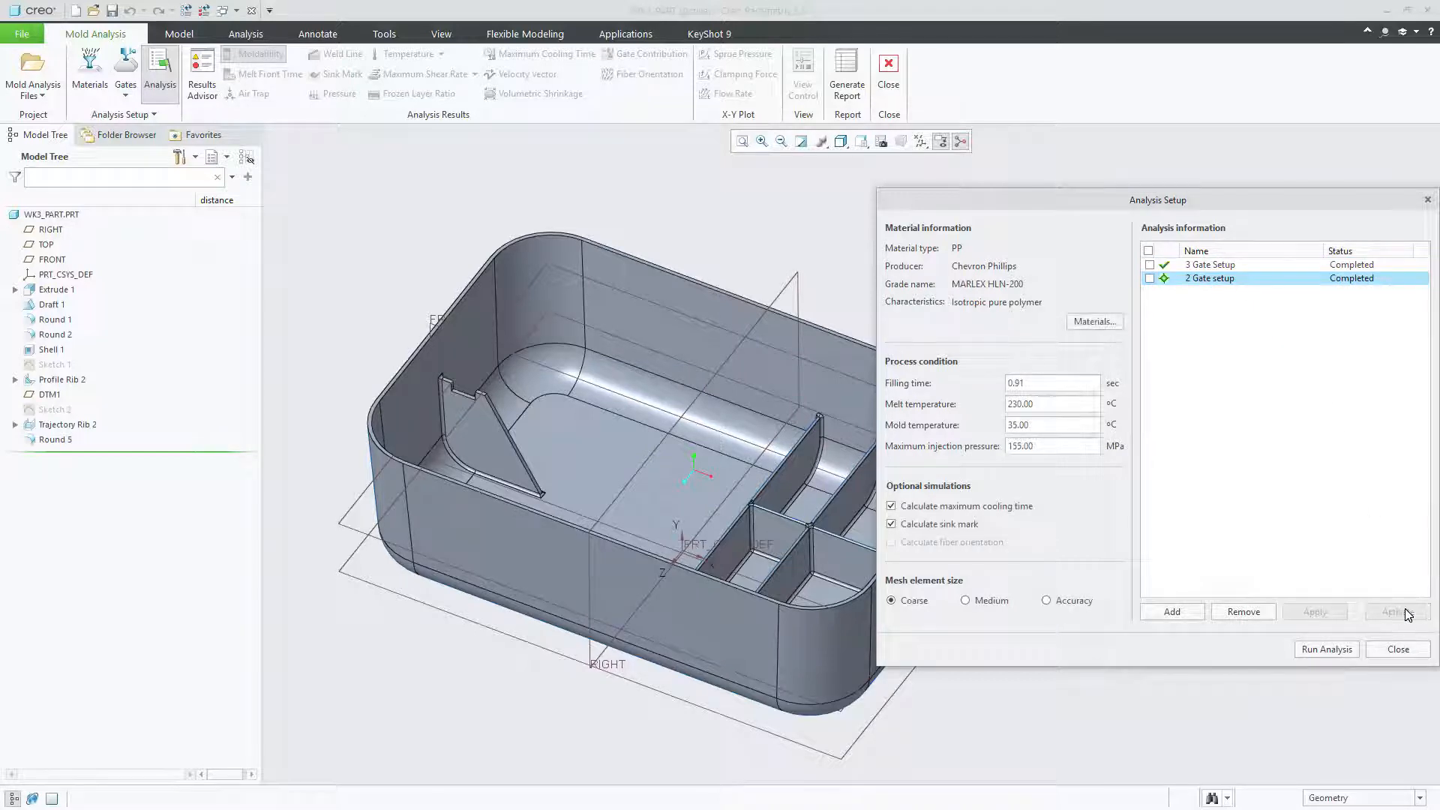
left_click(1398, 650)
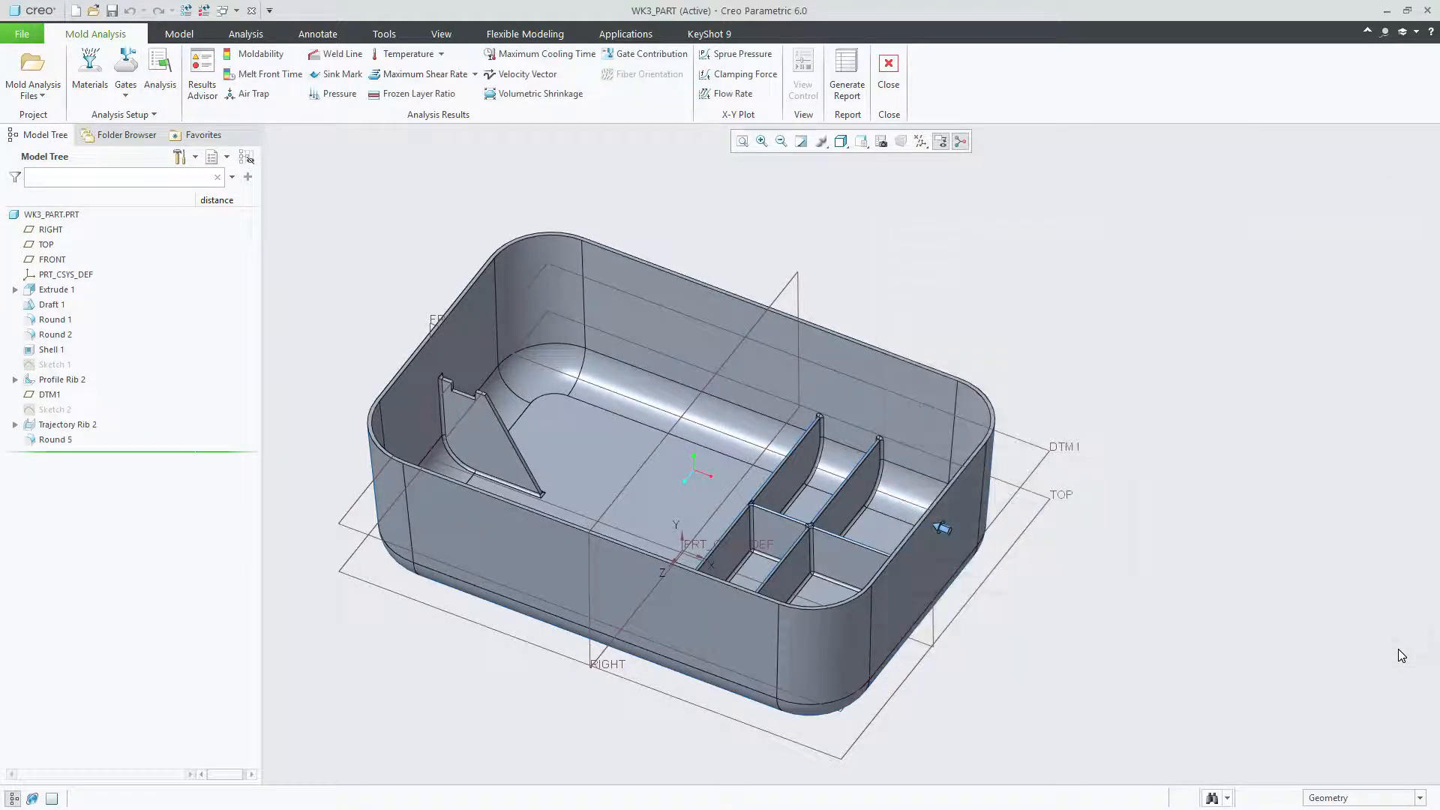
Display the two-gate setup's Moldability result and inspect the tray from several angles.
left_click(258, 55)
middle_click_drag(583, 428, 630, 432, "shift")
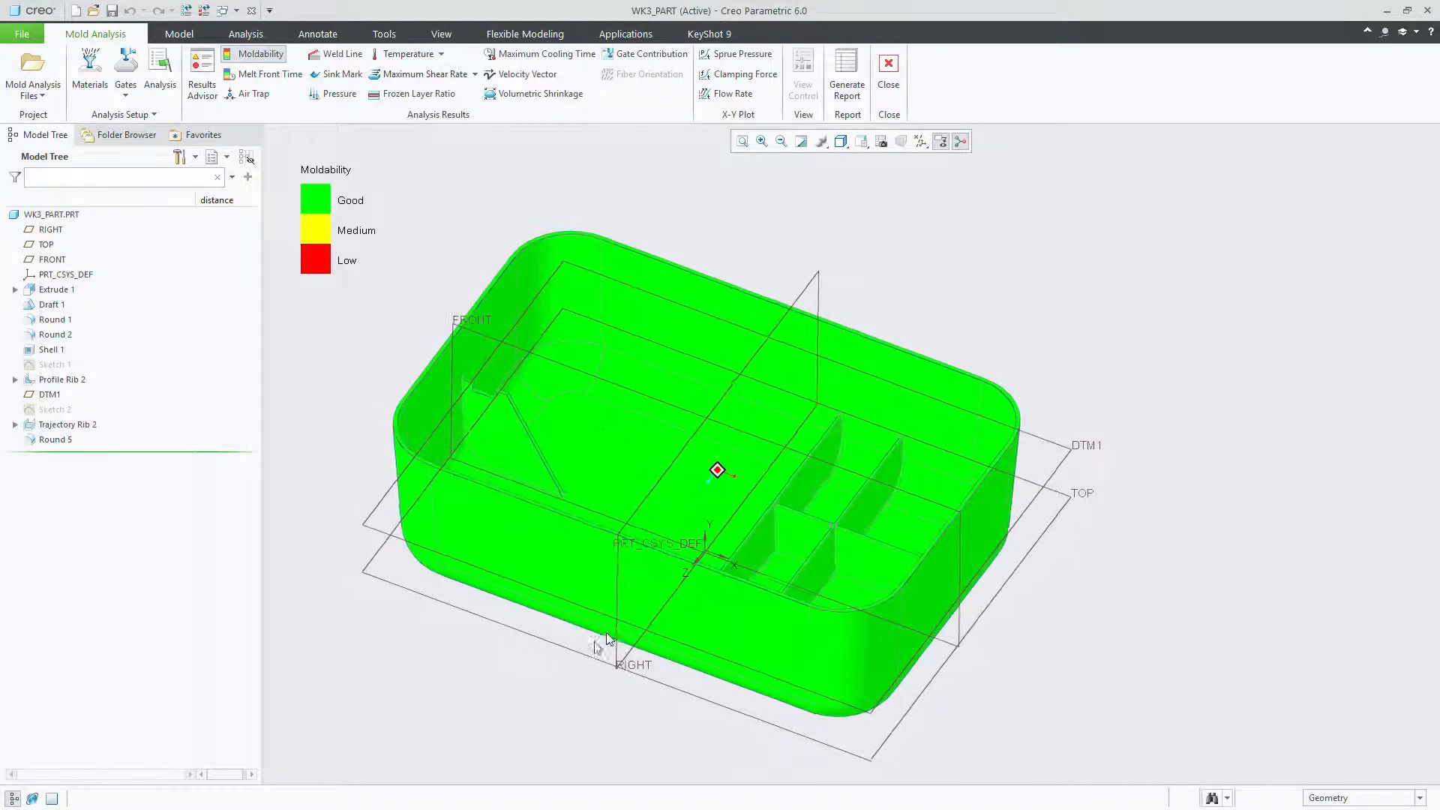
middle_click_drag(697, 576, 492, 700)
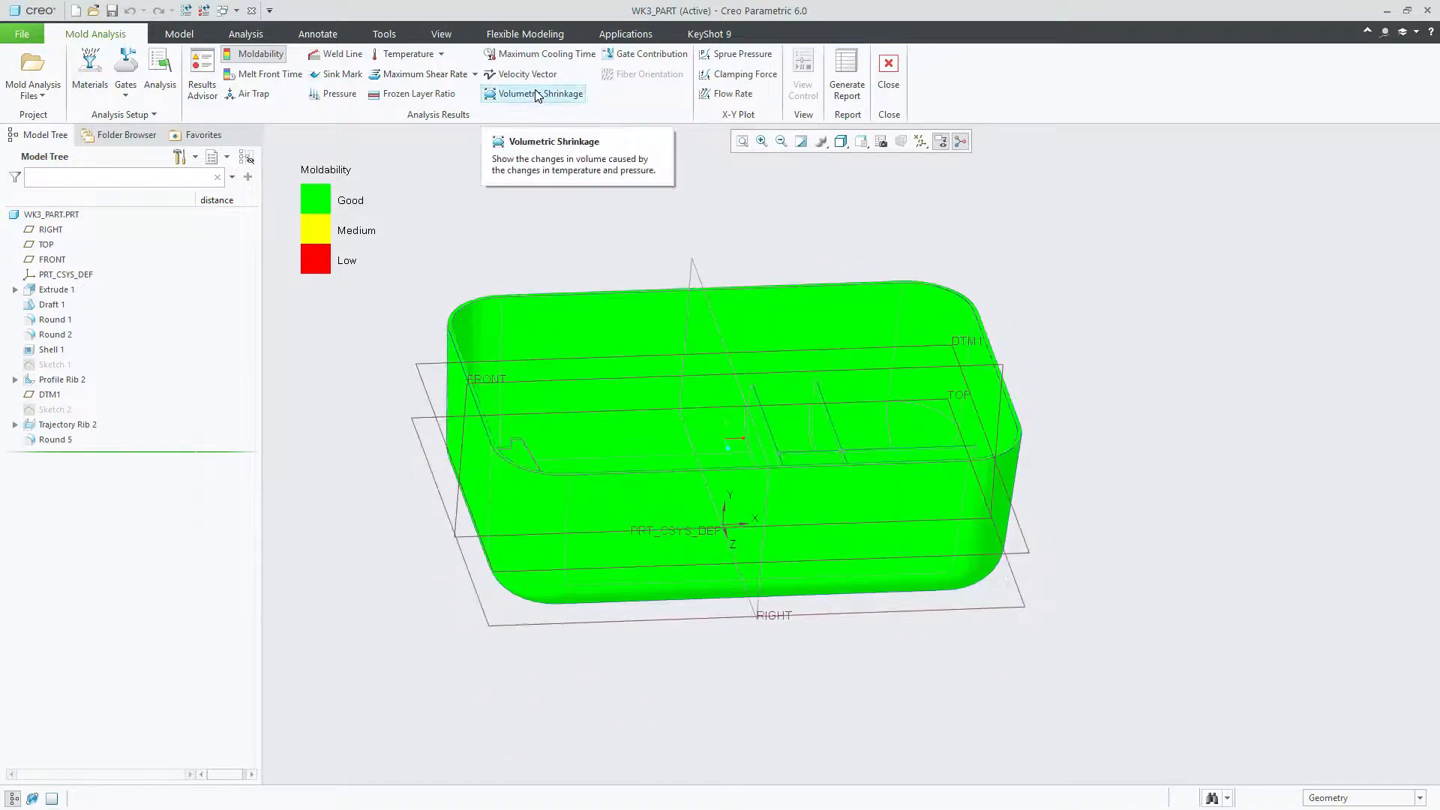
Display the Volumetric Shrinkage result of the two-gate setup and examine the tray's walls and ribs.
left_click(537, 94)
middle_click_drag(613, 186, 604, 200)
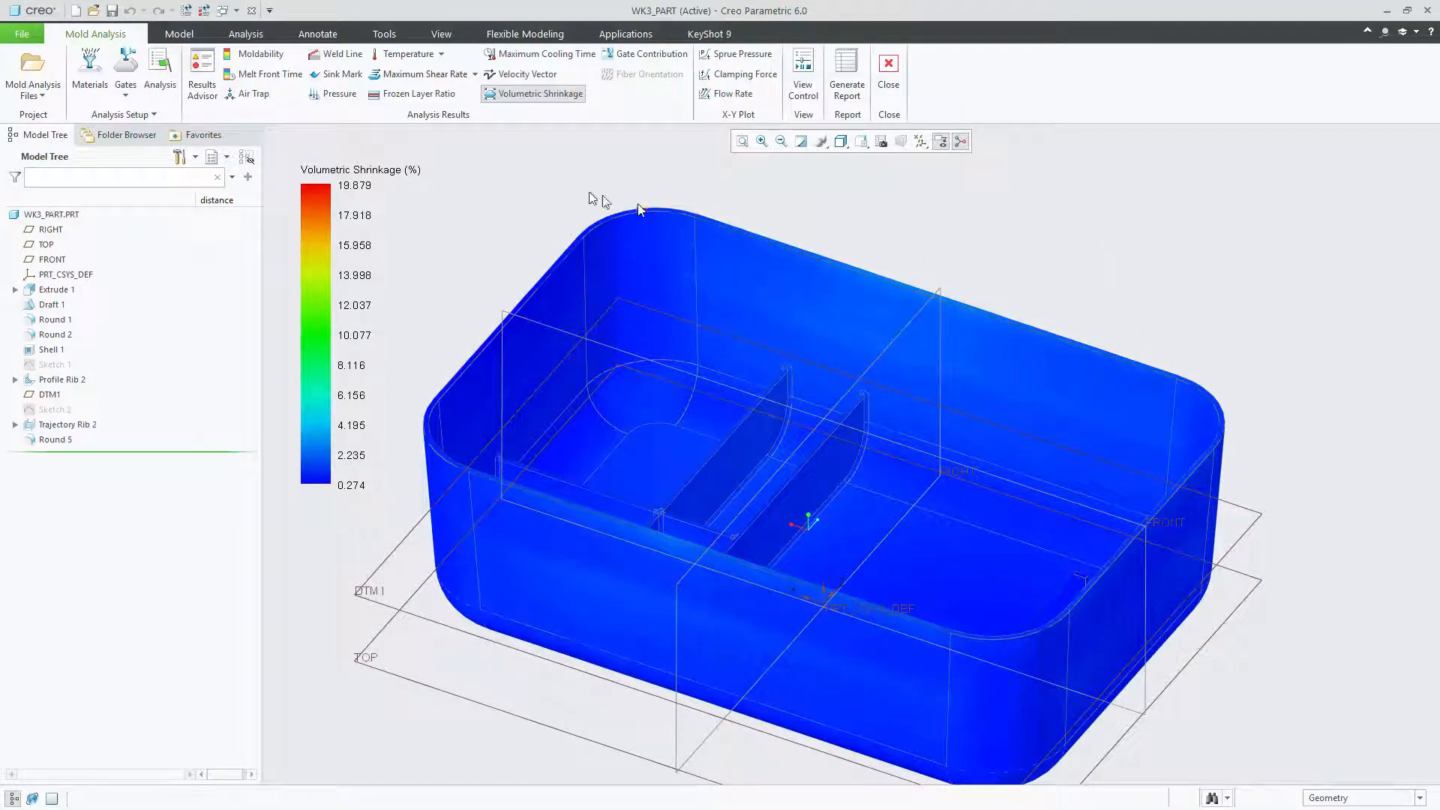
middle_click_drag(601, 200, 533, 160)
Display the Gate Contribution result and examine which areas of the tray each of the two gates fills.
left_click(630, 53)
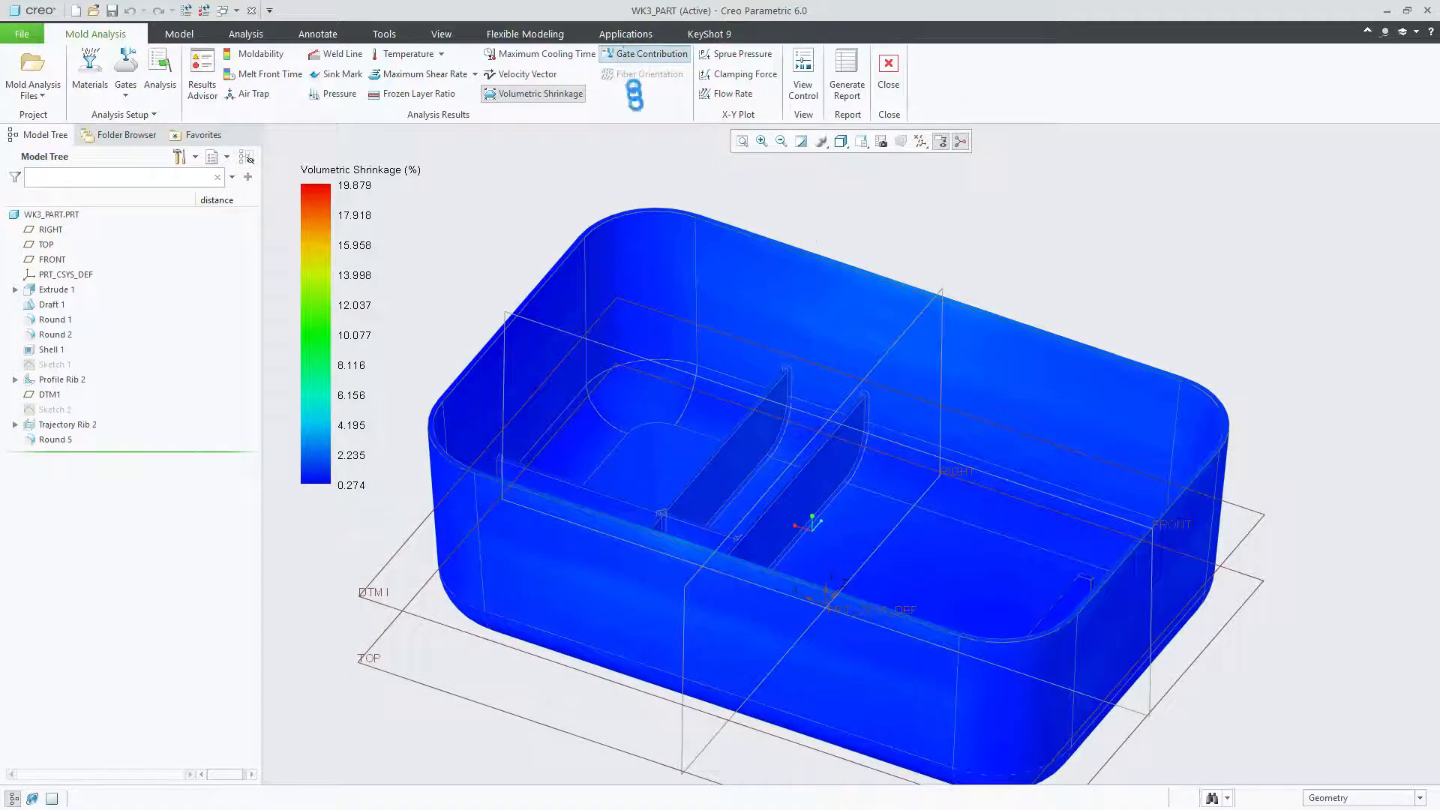
mouse_move(1022, 219)
middle_mouse_down()
mouse_move(983, 228)
mouse_move(825, 413)
middle_mouse_up()
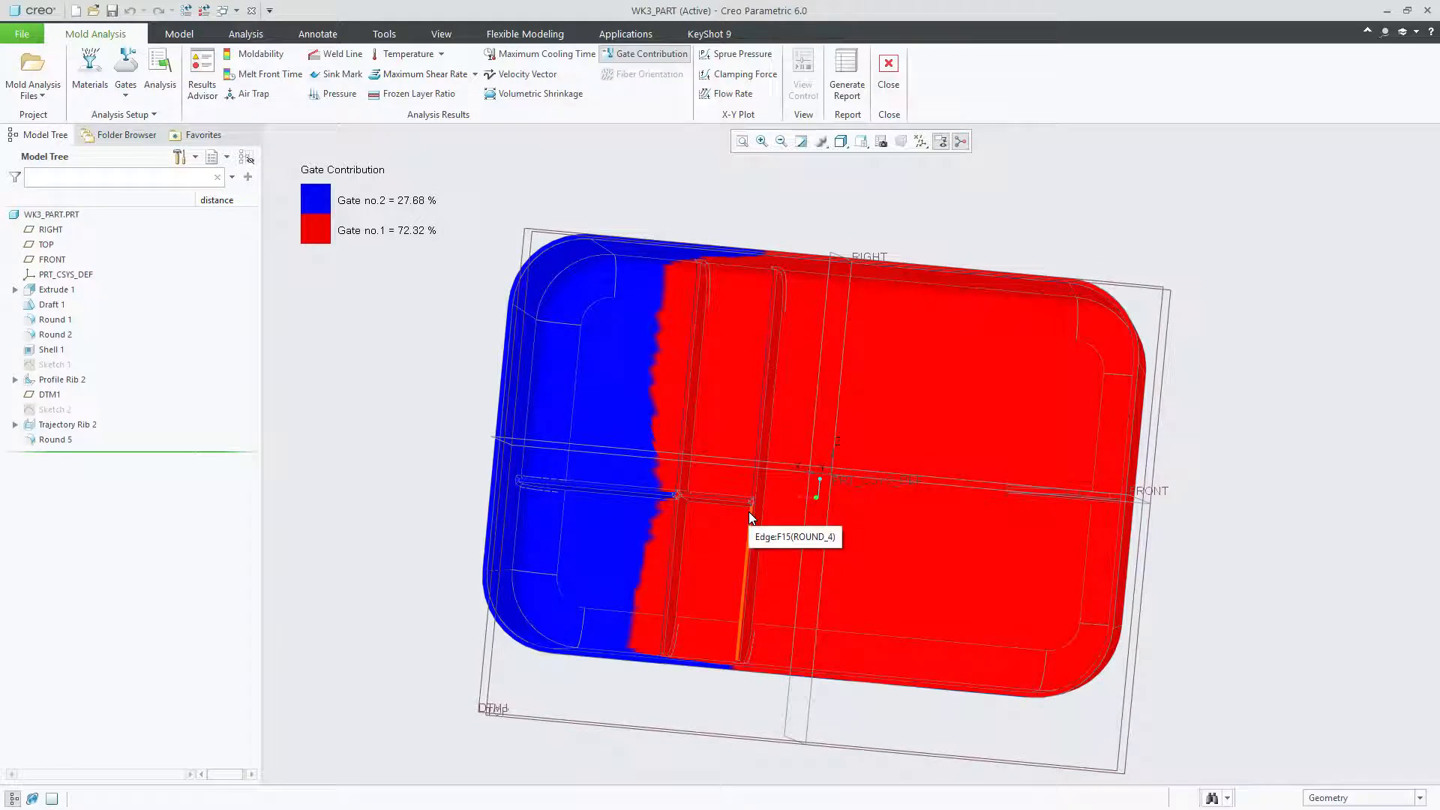
mouse_move(547, 427)
middle_mouse_down()
mouse_move(428, 299)
mouse_move(423, 204)
middle_mouse_up()
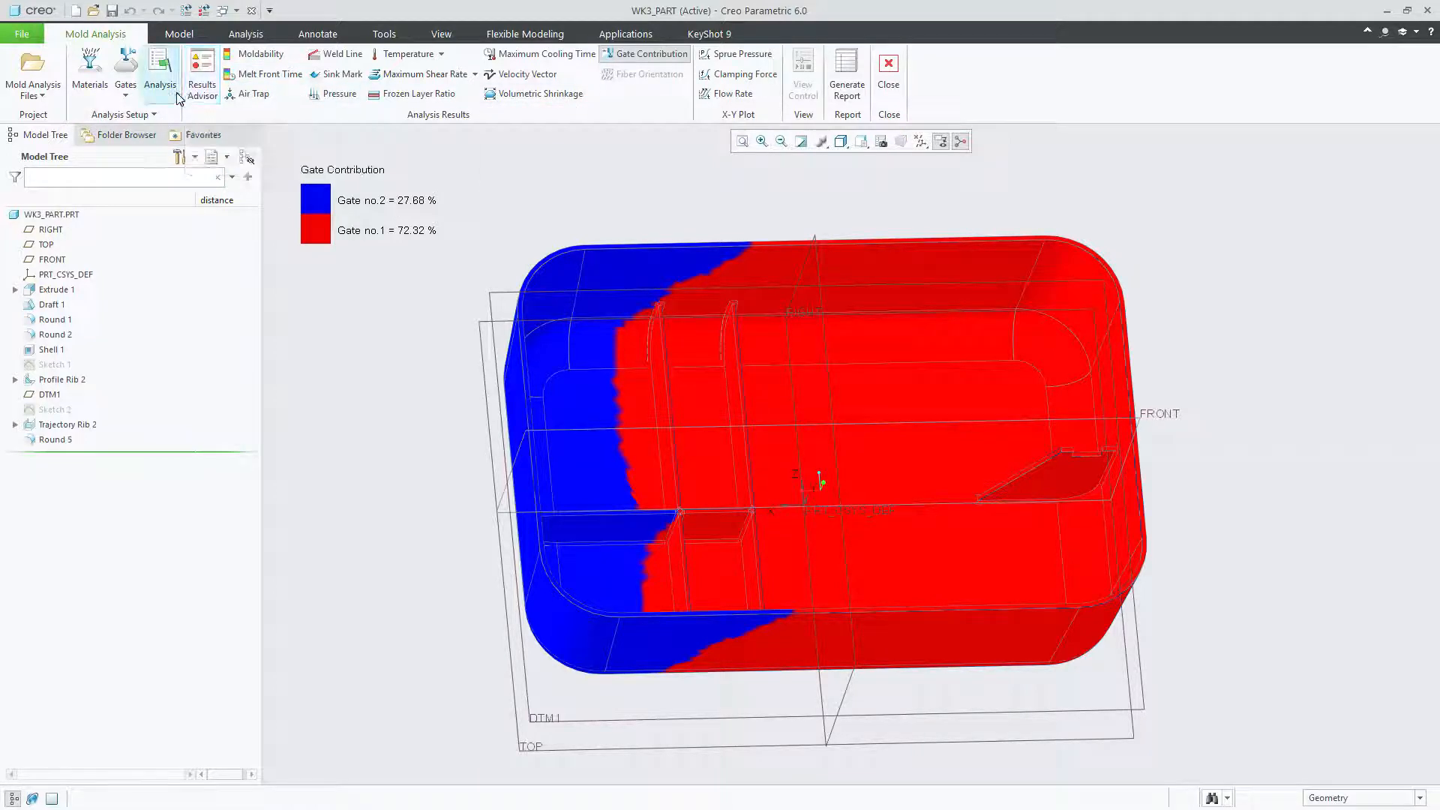
Open the Results Advisor for the two-gate analysis and read the problem description of the Unbalanced flow issue.
left_click(207, 75)
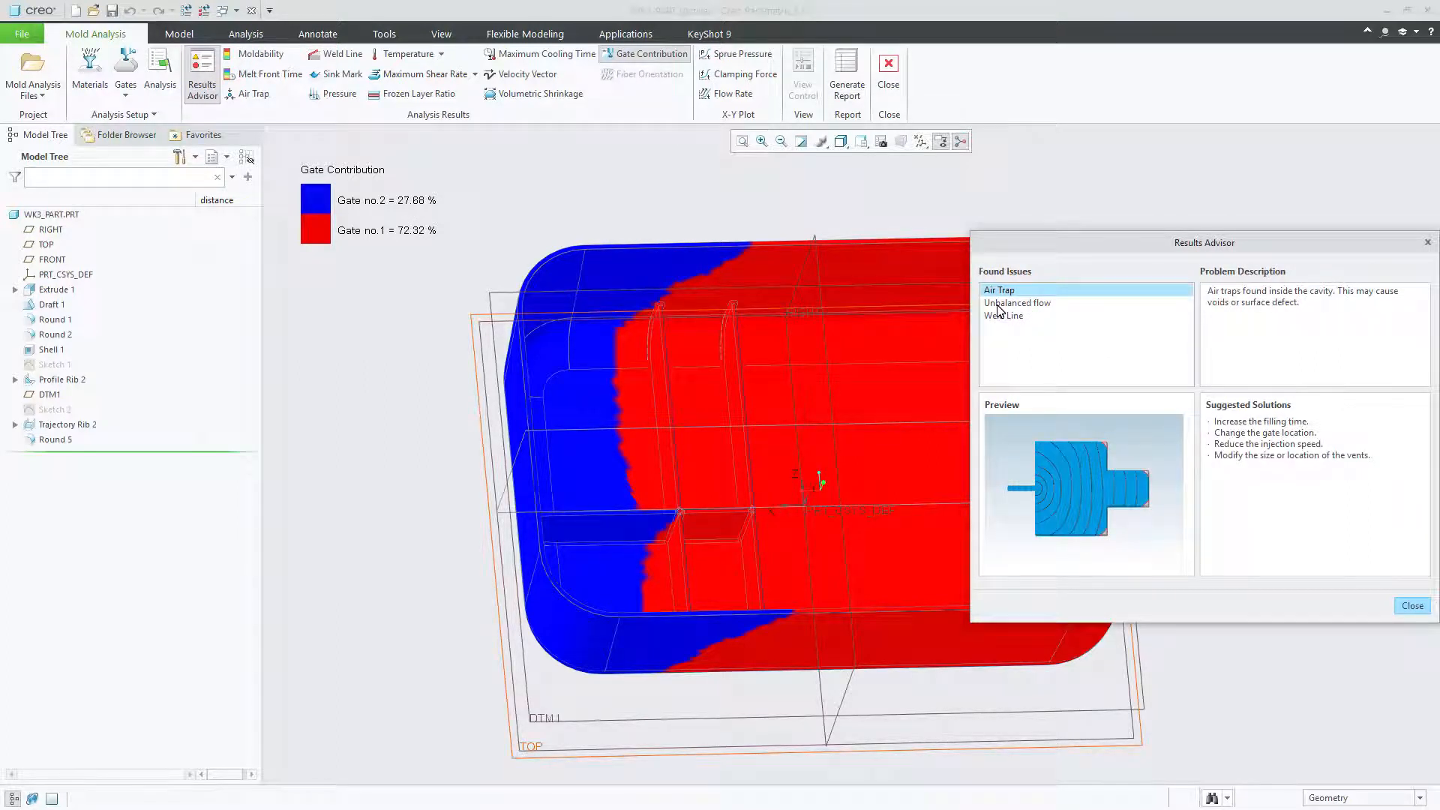
left_click(999, 304)
left_click(996, 305)
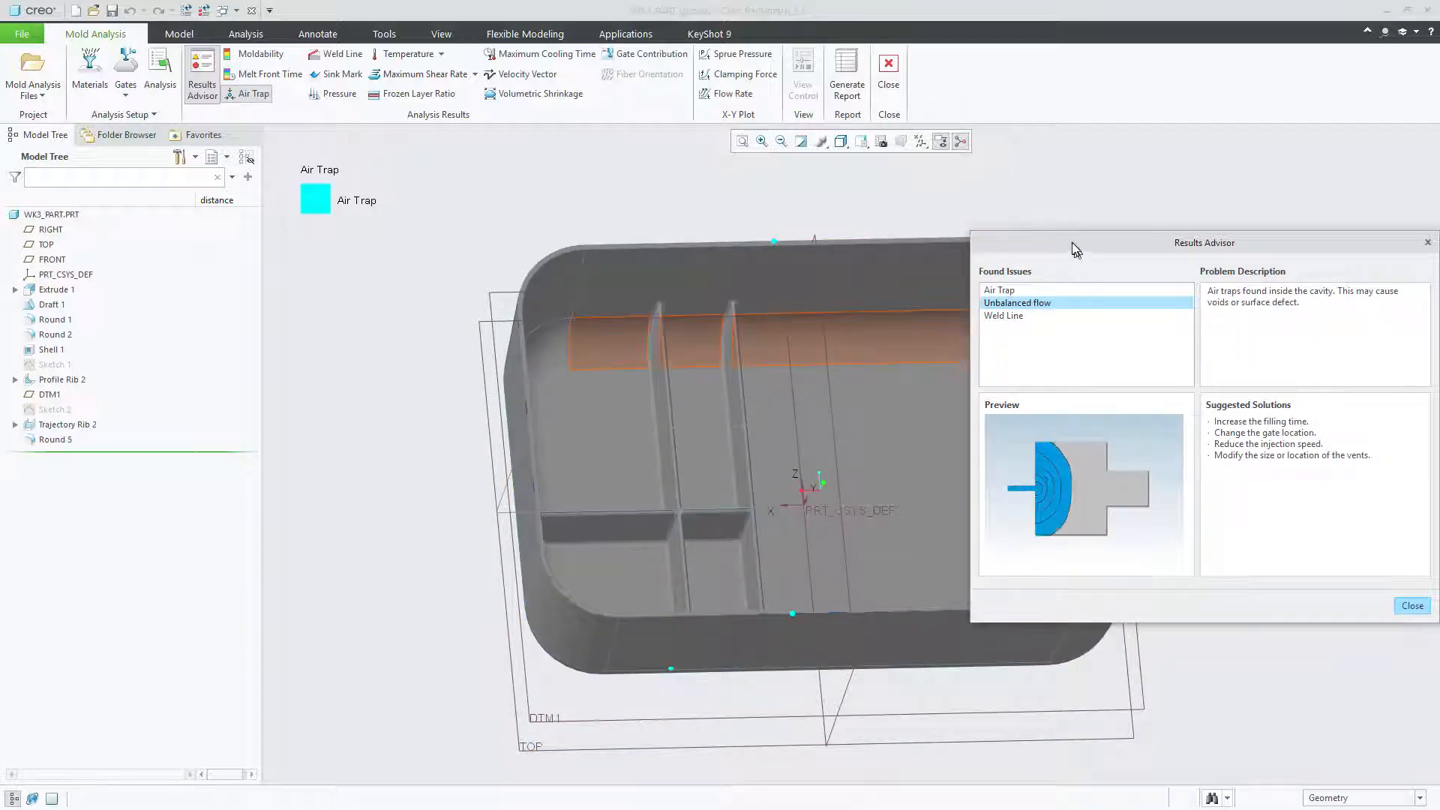
left_click_drag(1077, 247, 1019, 253)
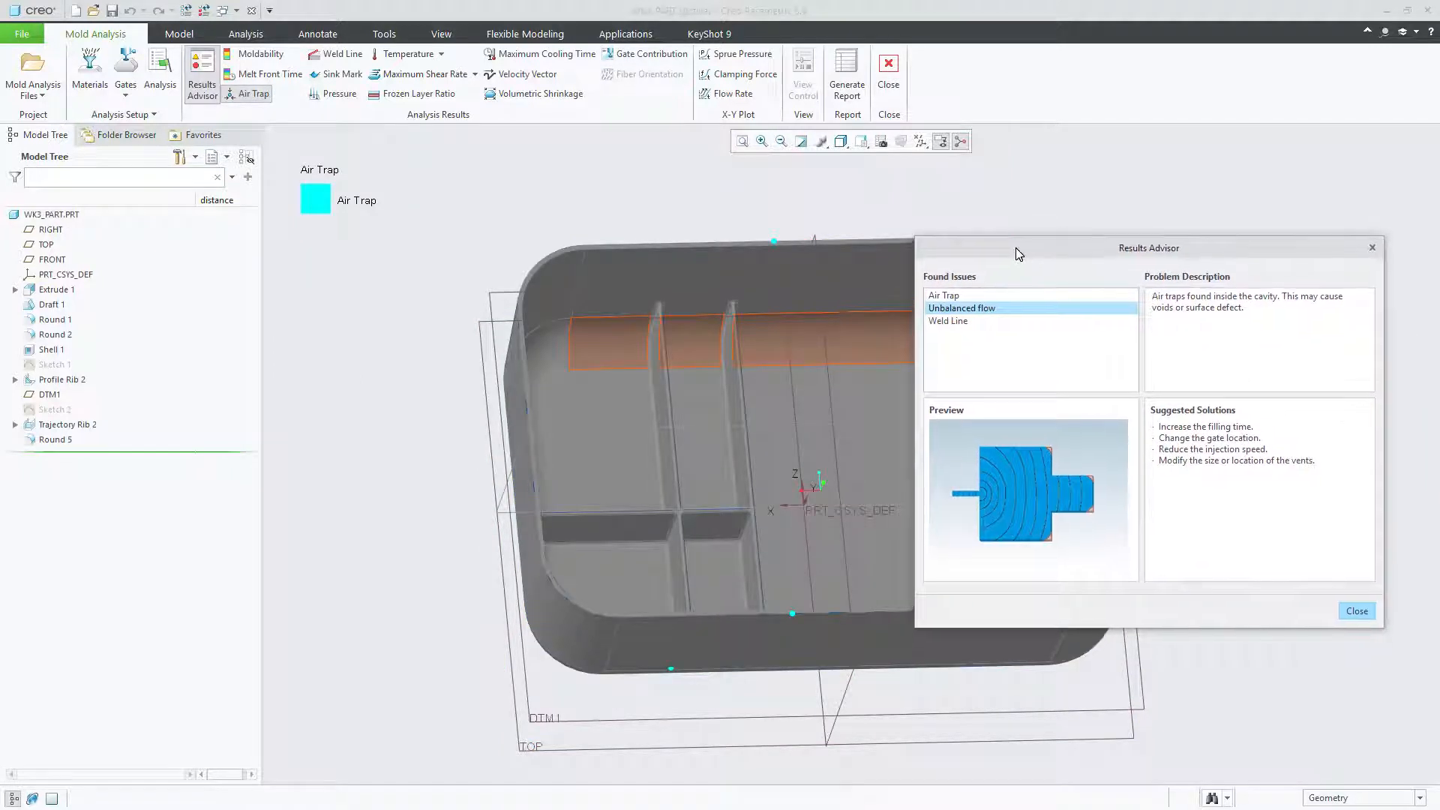
left_click(978, 310)
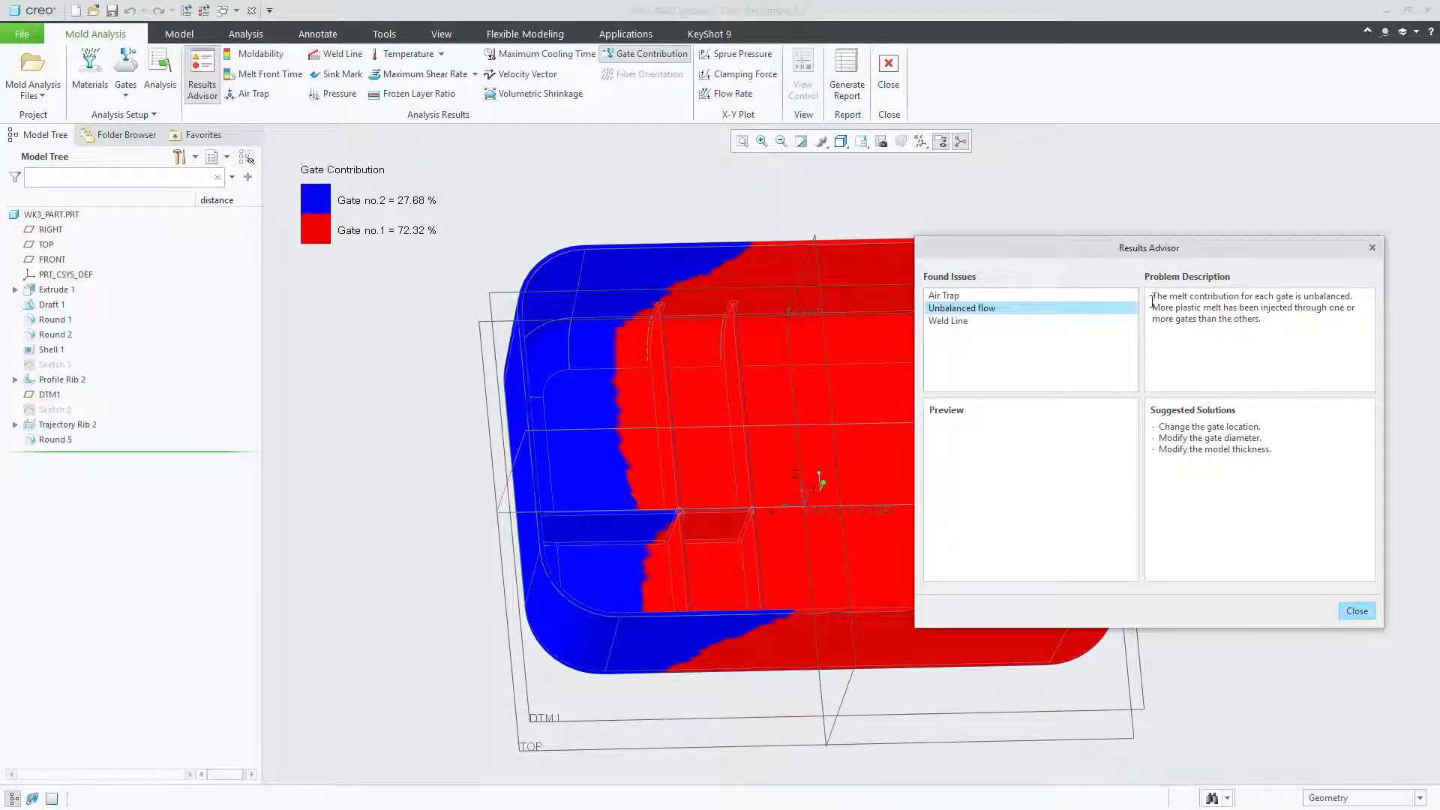
left_click_drag(1153, 296, 1265, 328)
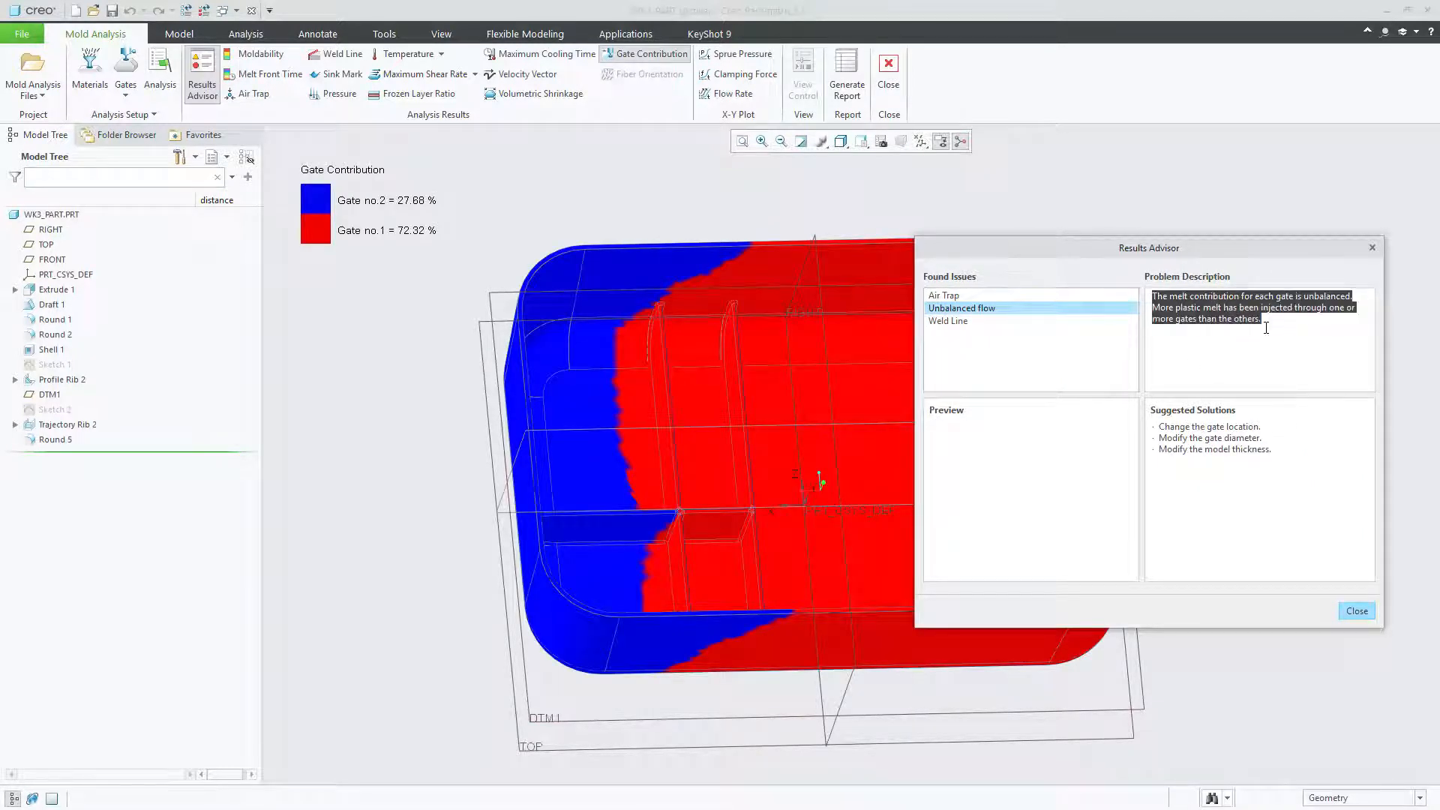
left_click(1171, 304)
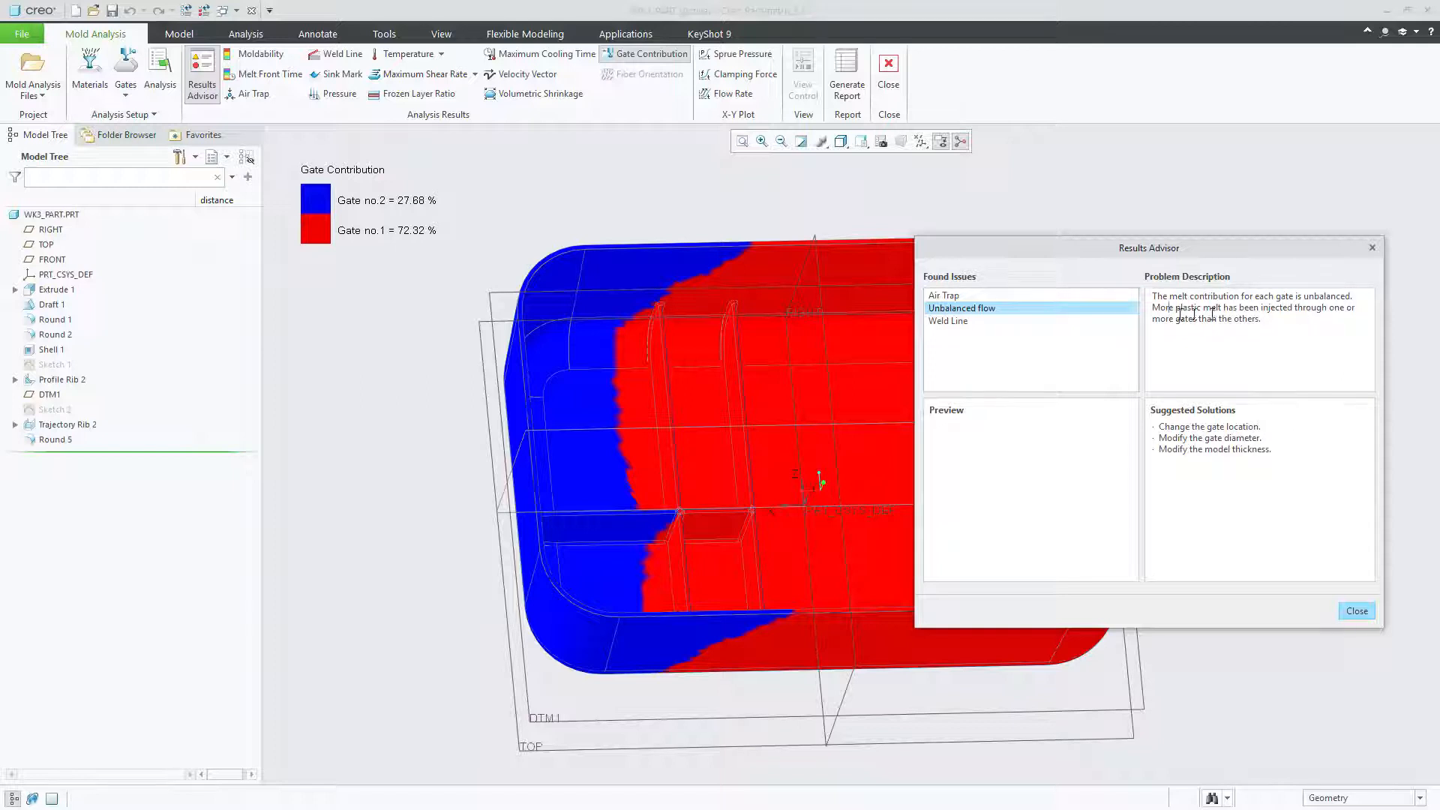
left_click_drag(1185, 309, 1287, 318)
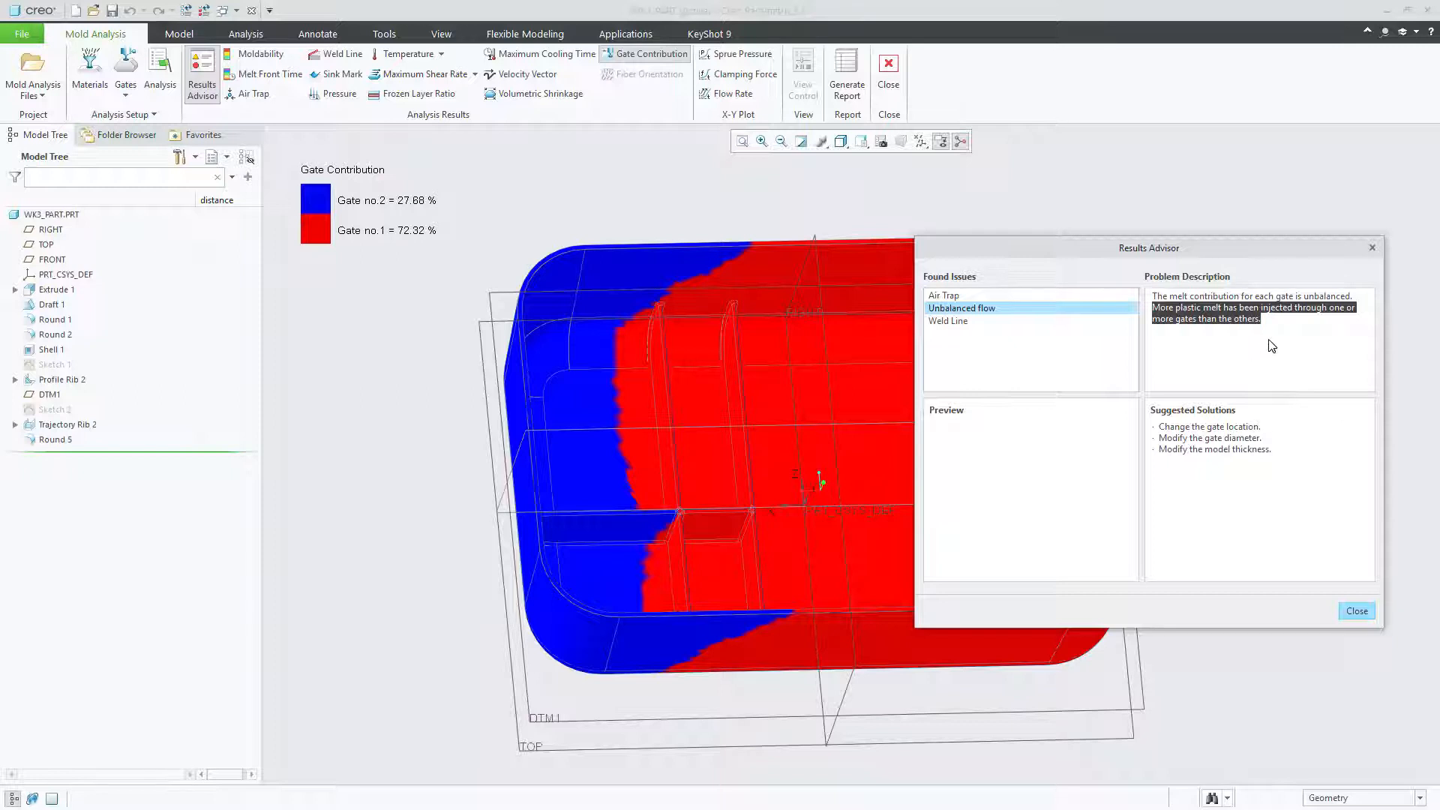
Review the suggested solutions for the Unbalanced flow issue, covering gate location, gate diameter and model thickness.
left_click_drag(1166, 424, 1279, 427)
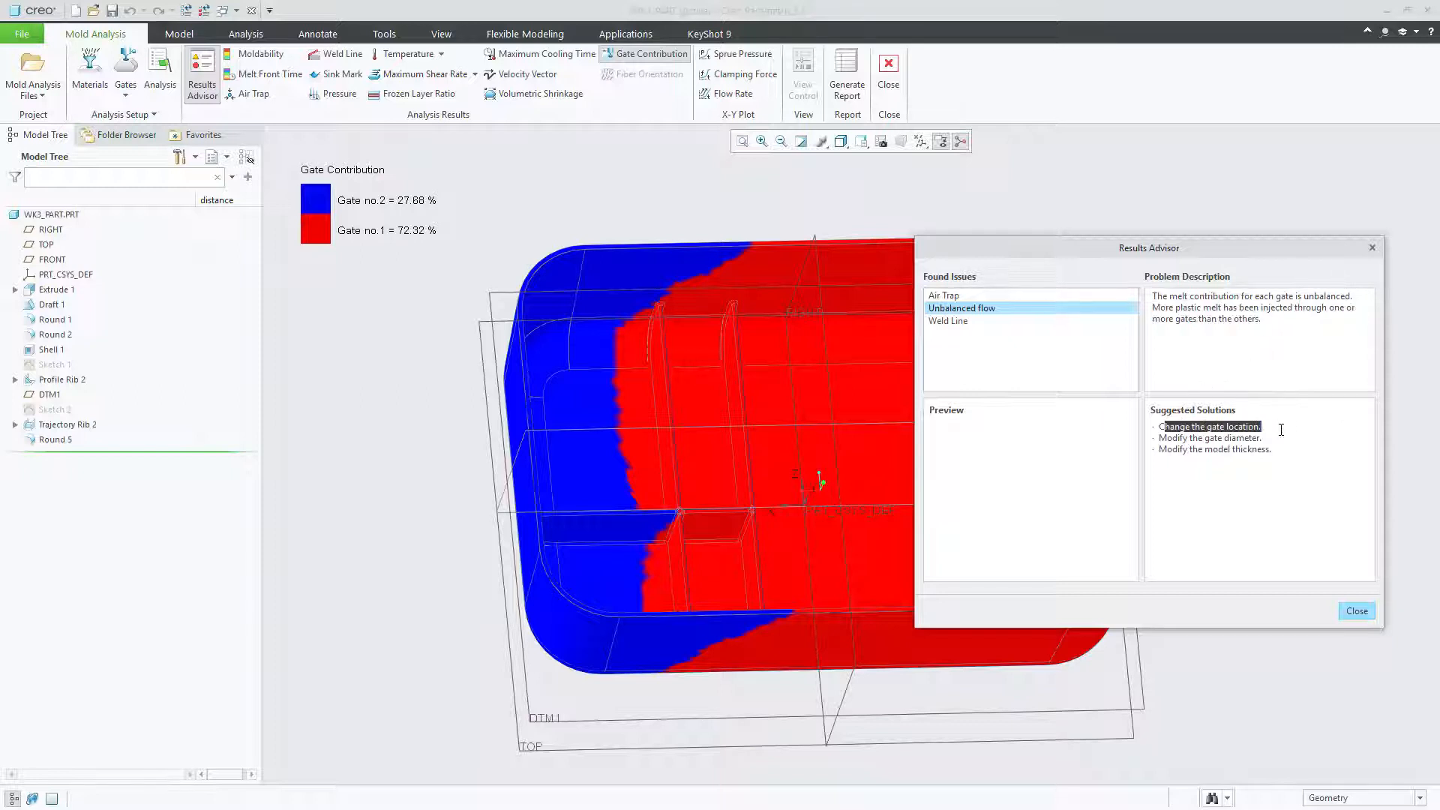
left_click(1163, 425)
left_click_drag(1163, 426, 1270, 426)
left_click_drag(1157, 425, 1263, 425)
left_click_drag(1159, 438, 1278, 437)
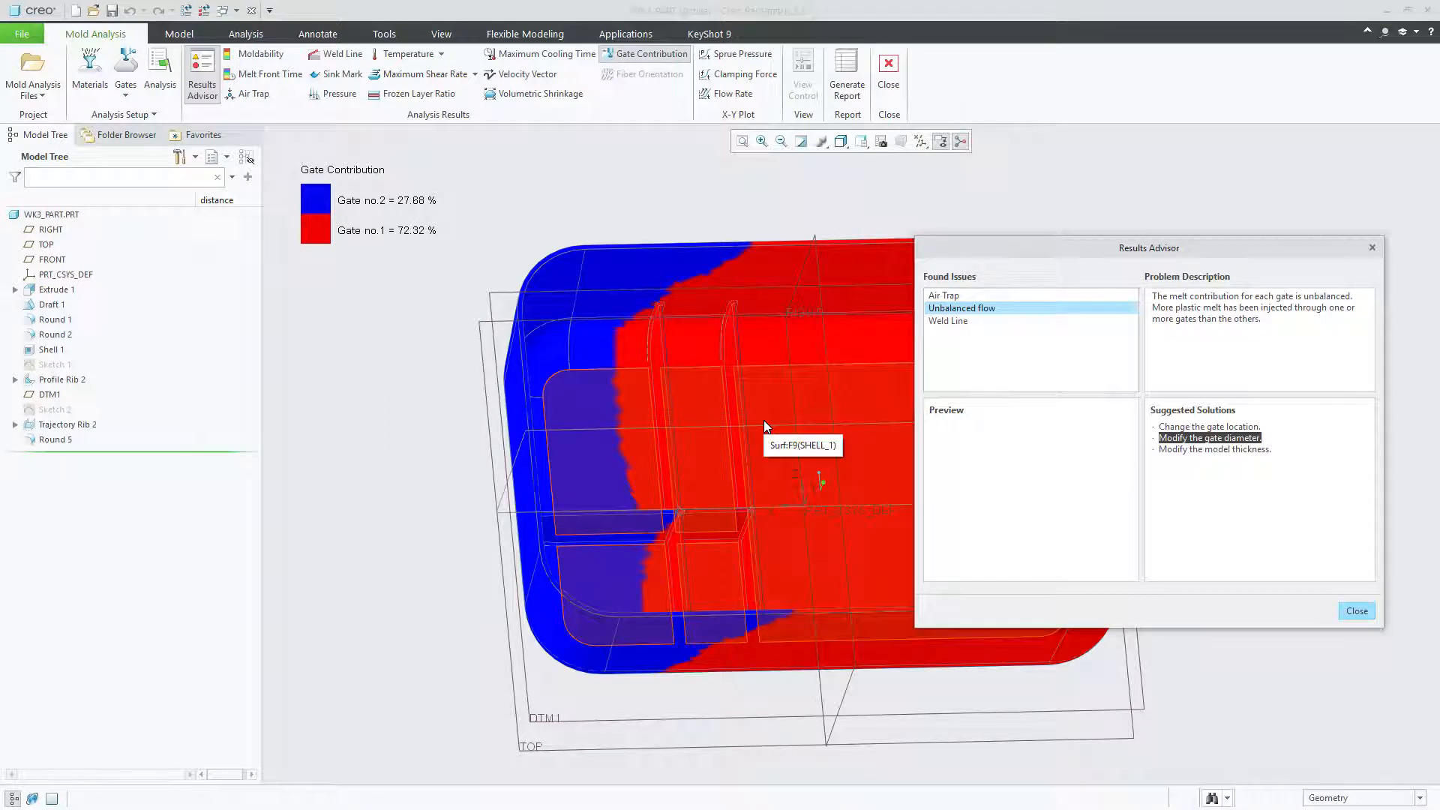
left_click(1198, 451)
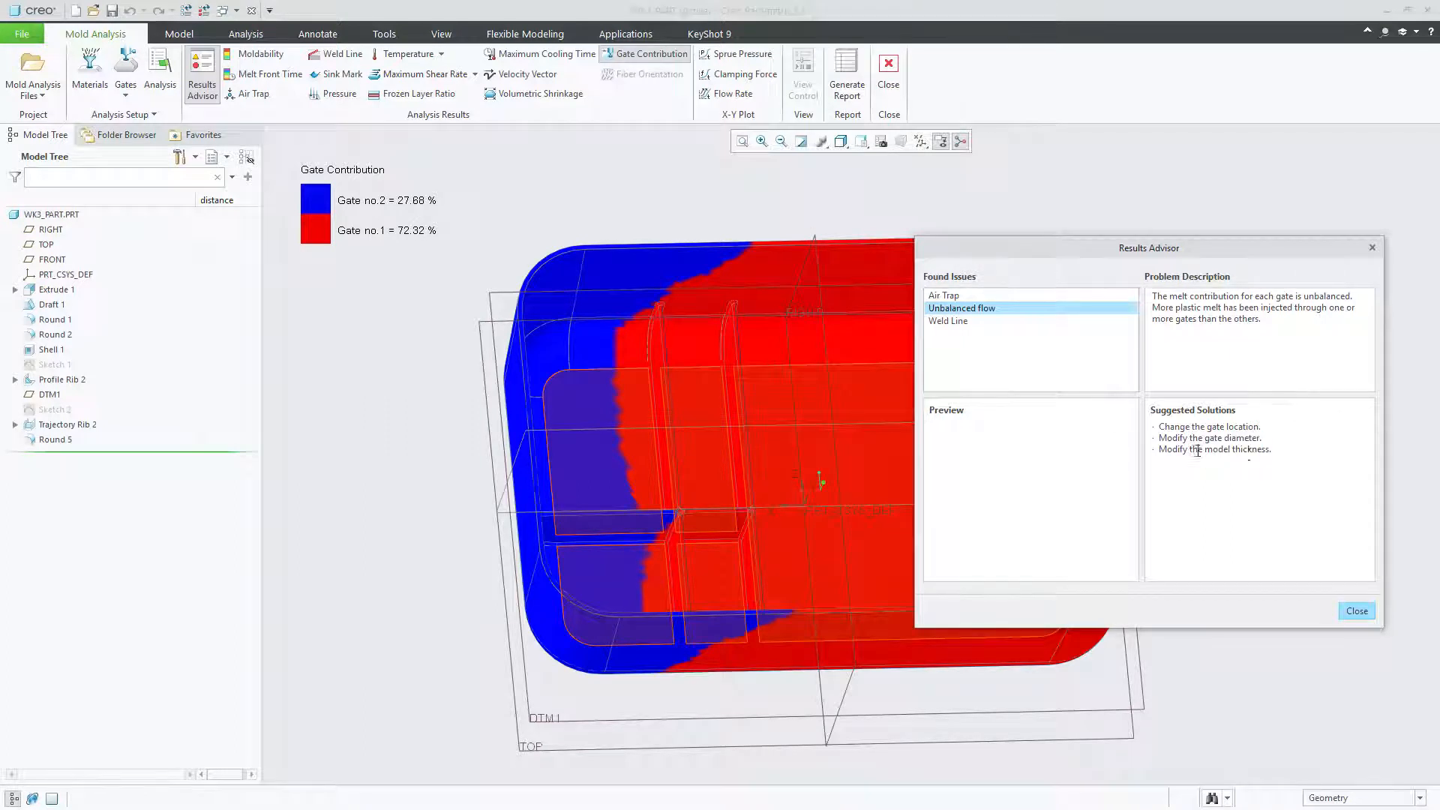
left_click_drag(1273, 449, 1151, 450)
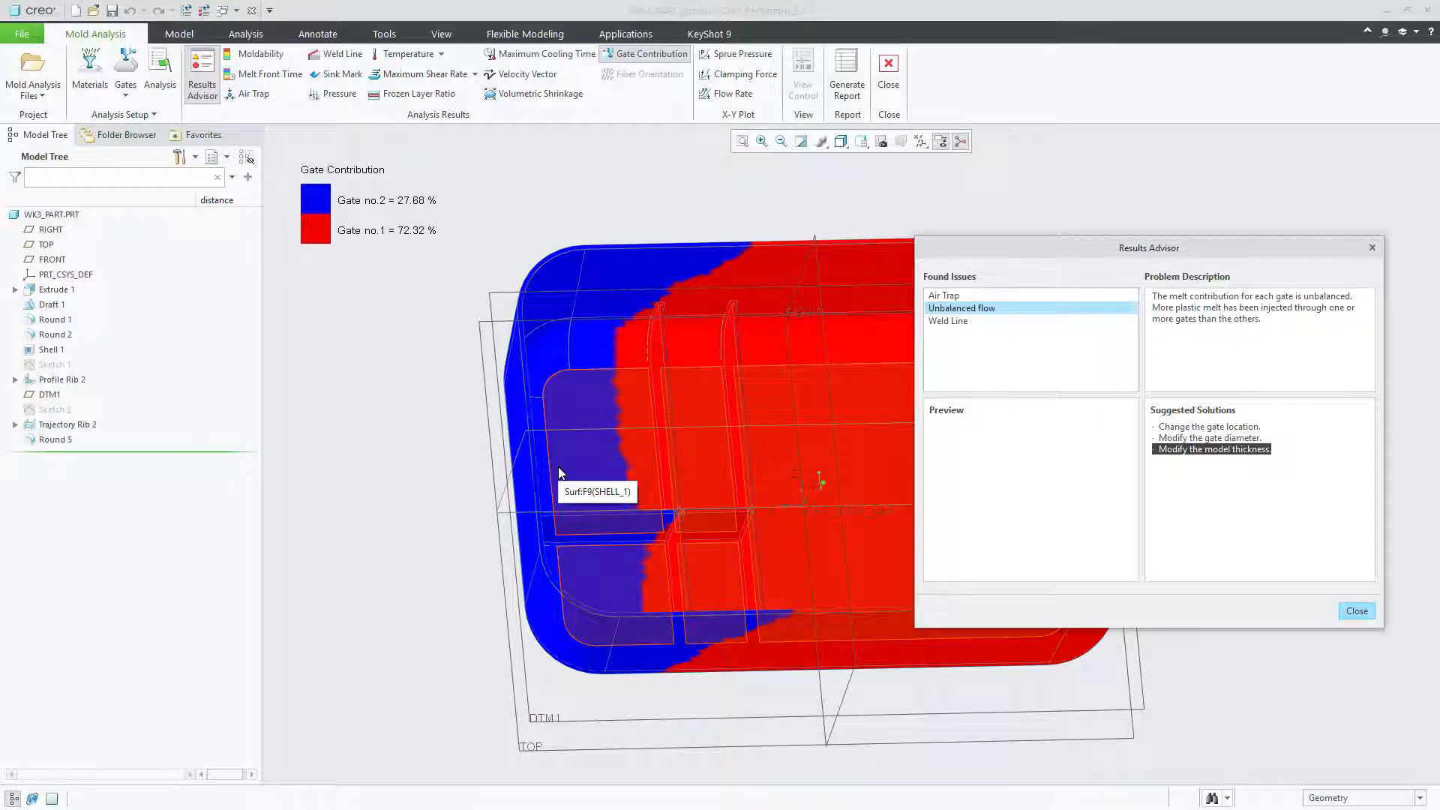
Read the Weld Line issue's description and suggested solutions in the Results Advisor, and clear the weld line display from the tray.
left_click(950, 321)
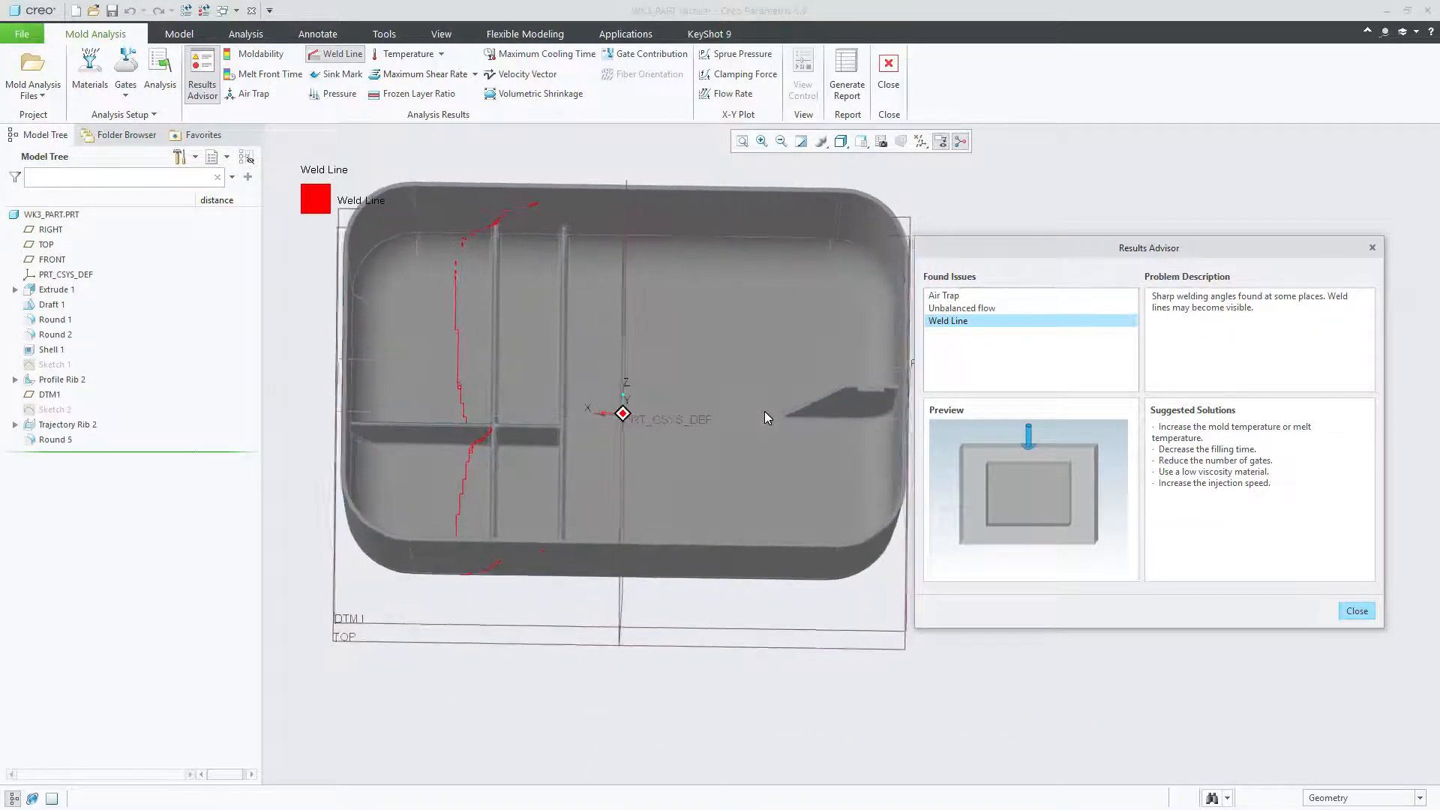
middle_click_drag(764, 411, 558, 405)
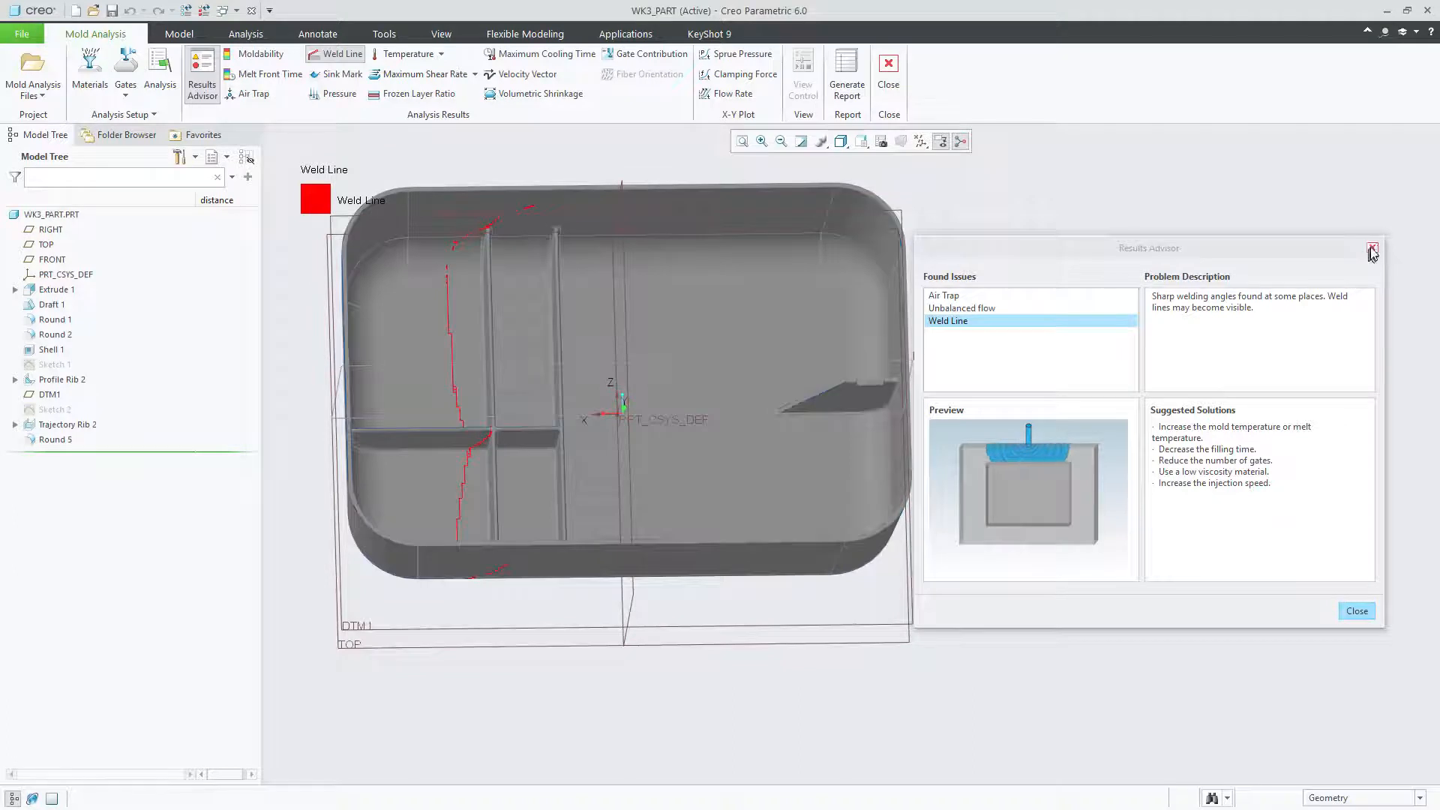
left_click(1372, 249)
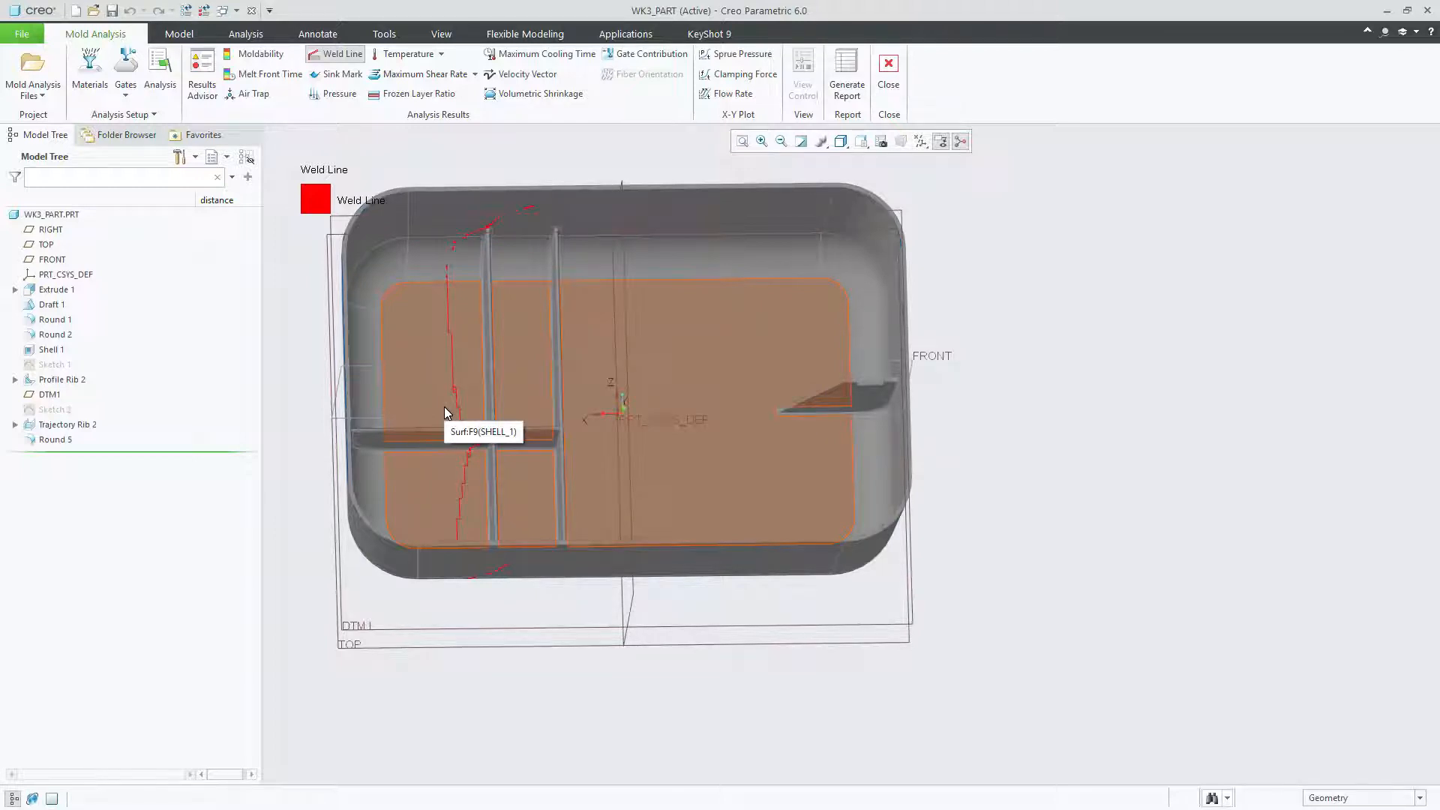
key("ctrl+d")
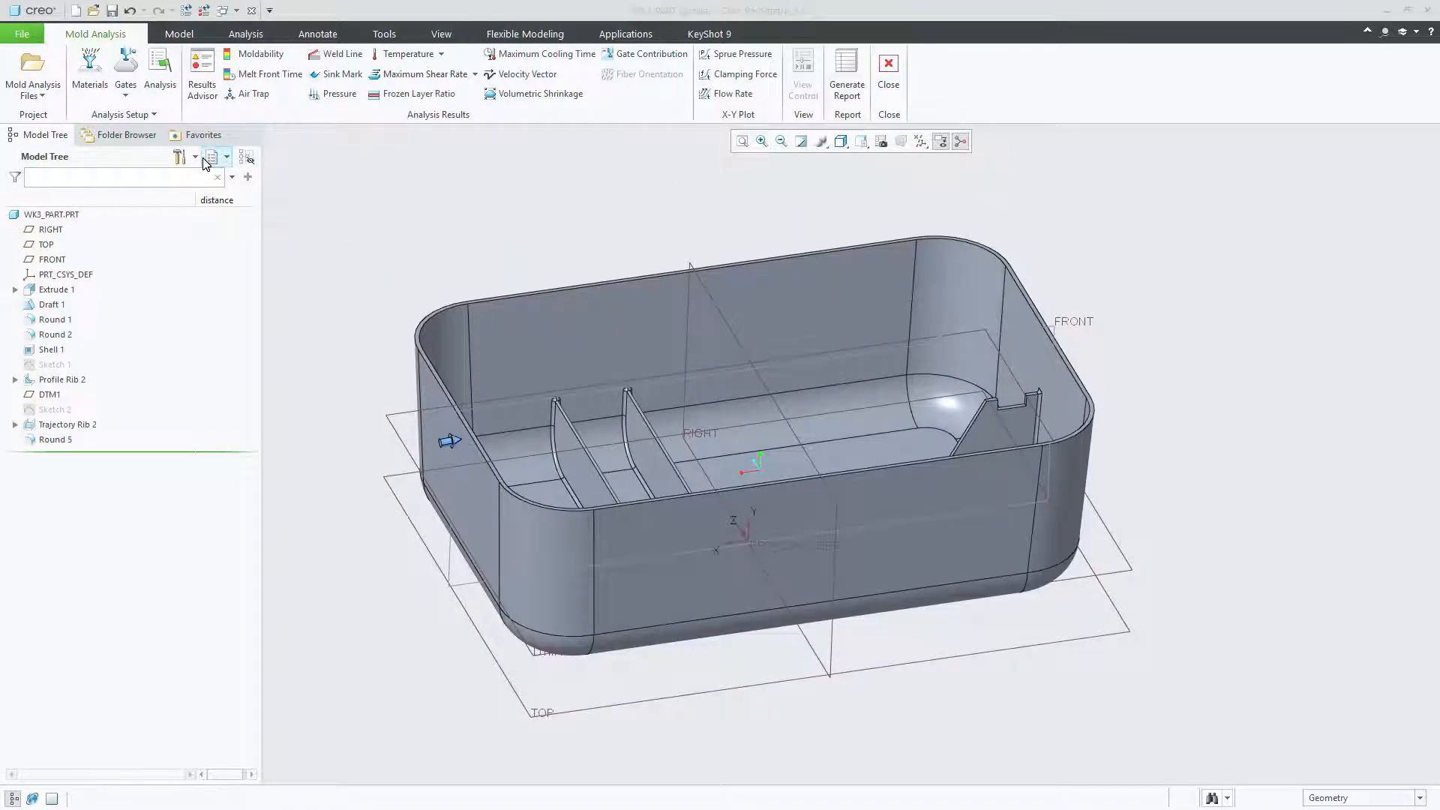
Open the gate setup and check where gate 1 and gate 2 sit on the tray.
middle_click_drag(533, 232, 498, 241)
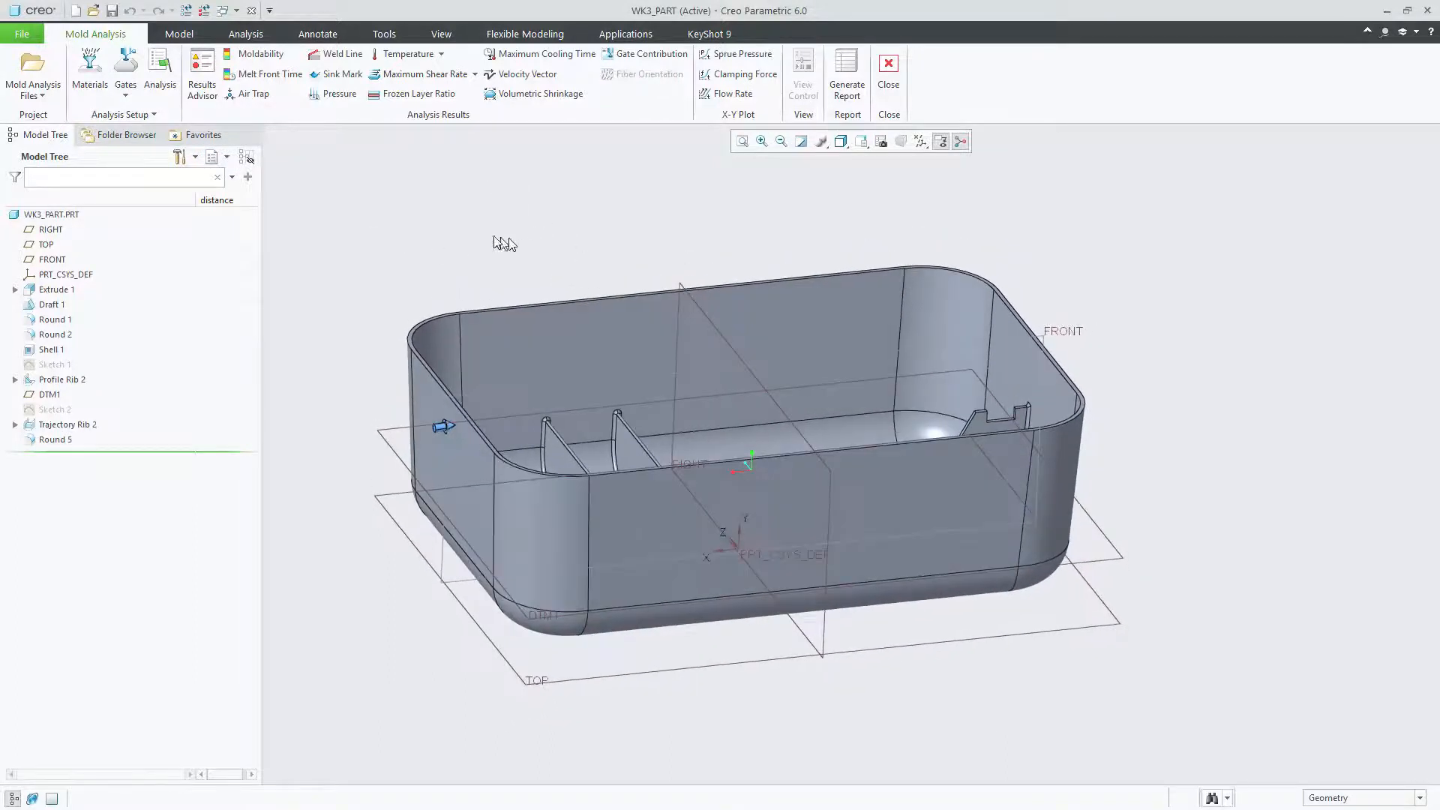
left_click(164, 90)
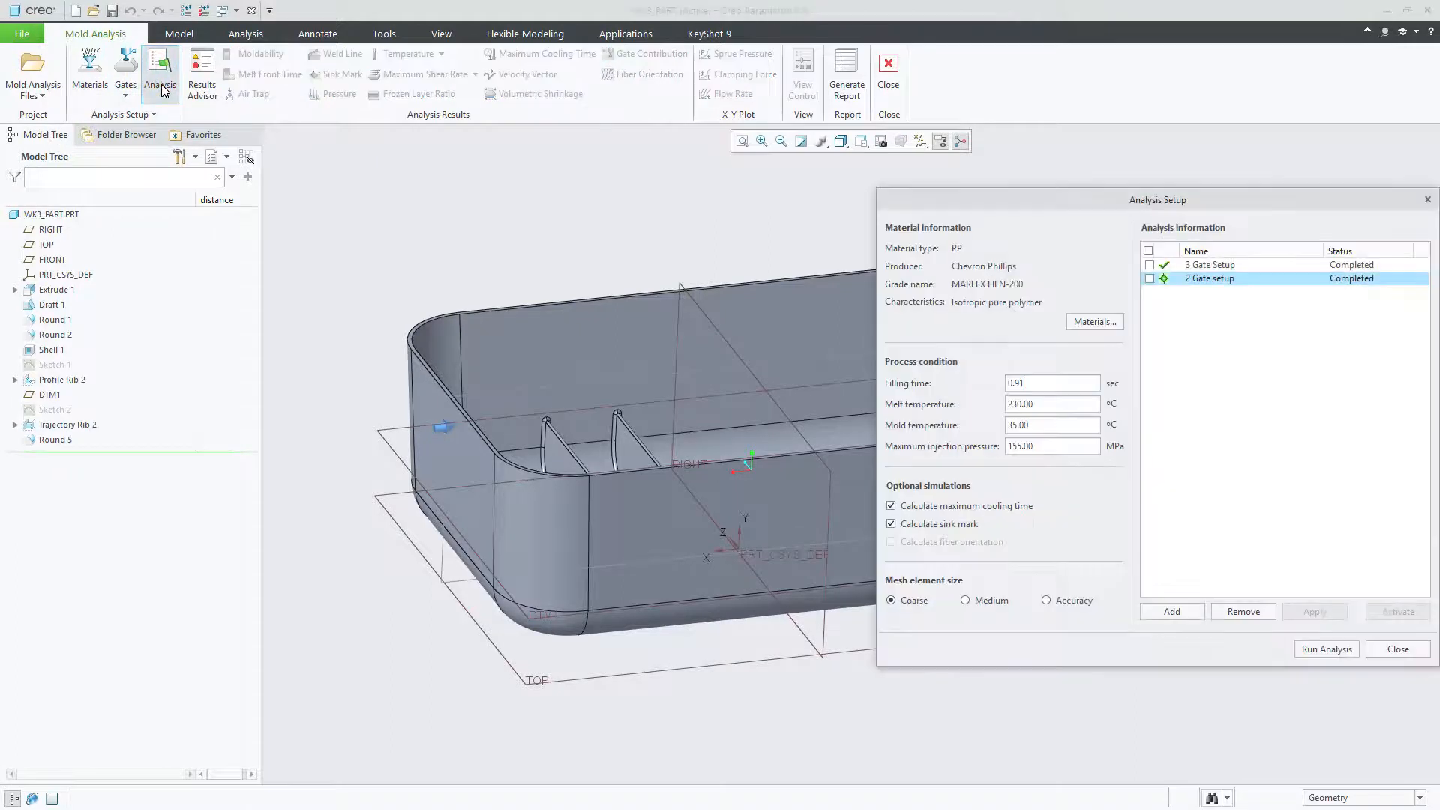
left_click(1415, 739)
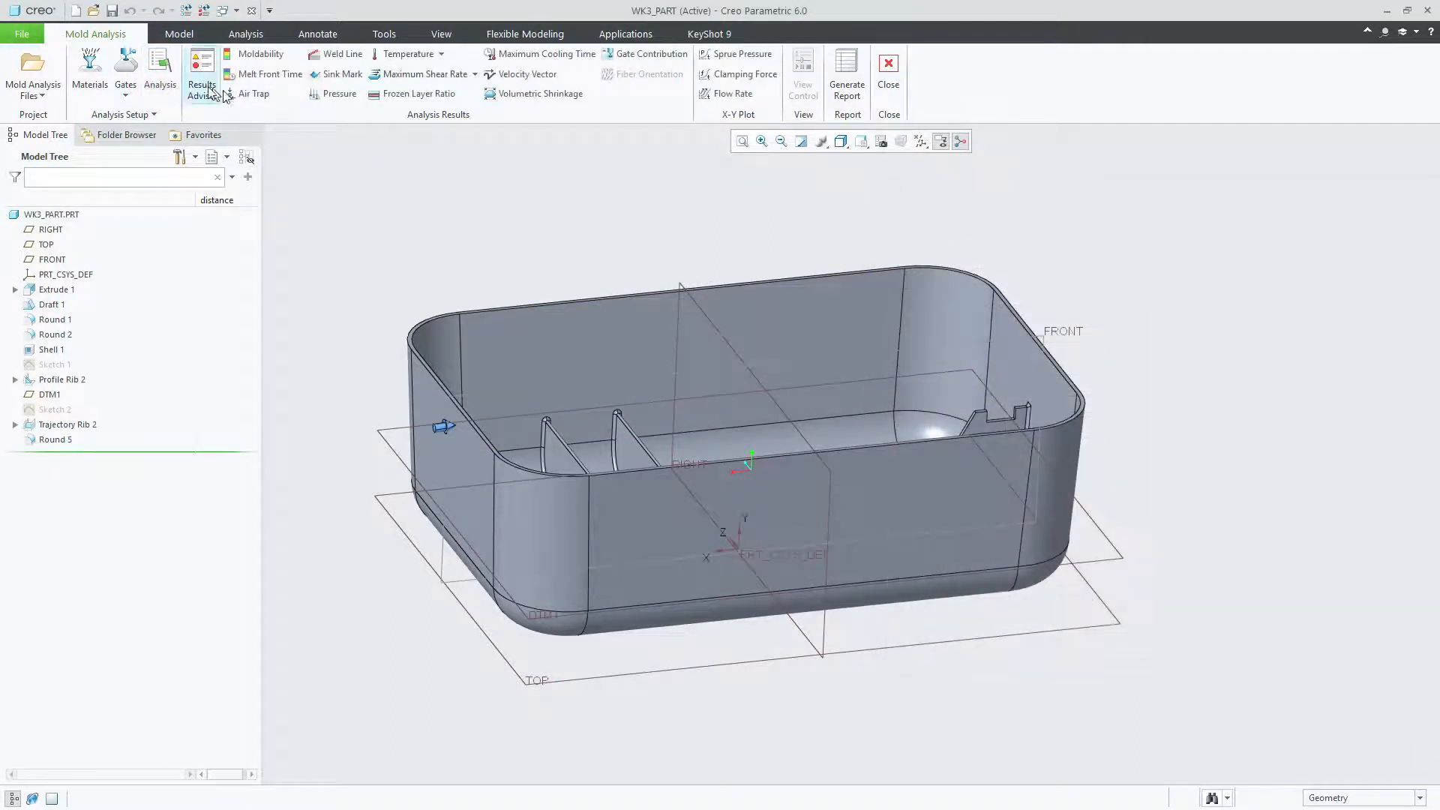
left_click(126, 95)
left_click(148, 113)
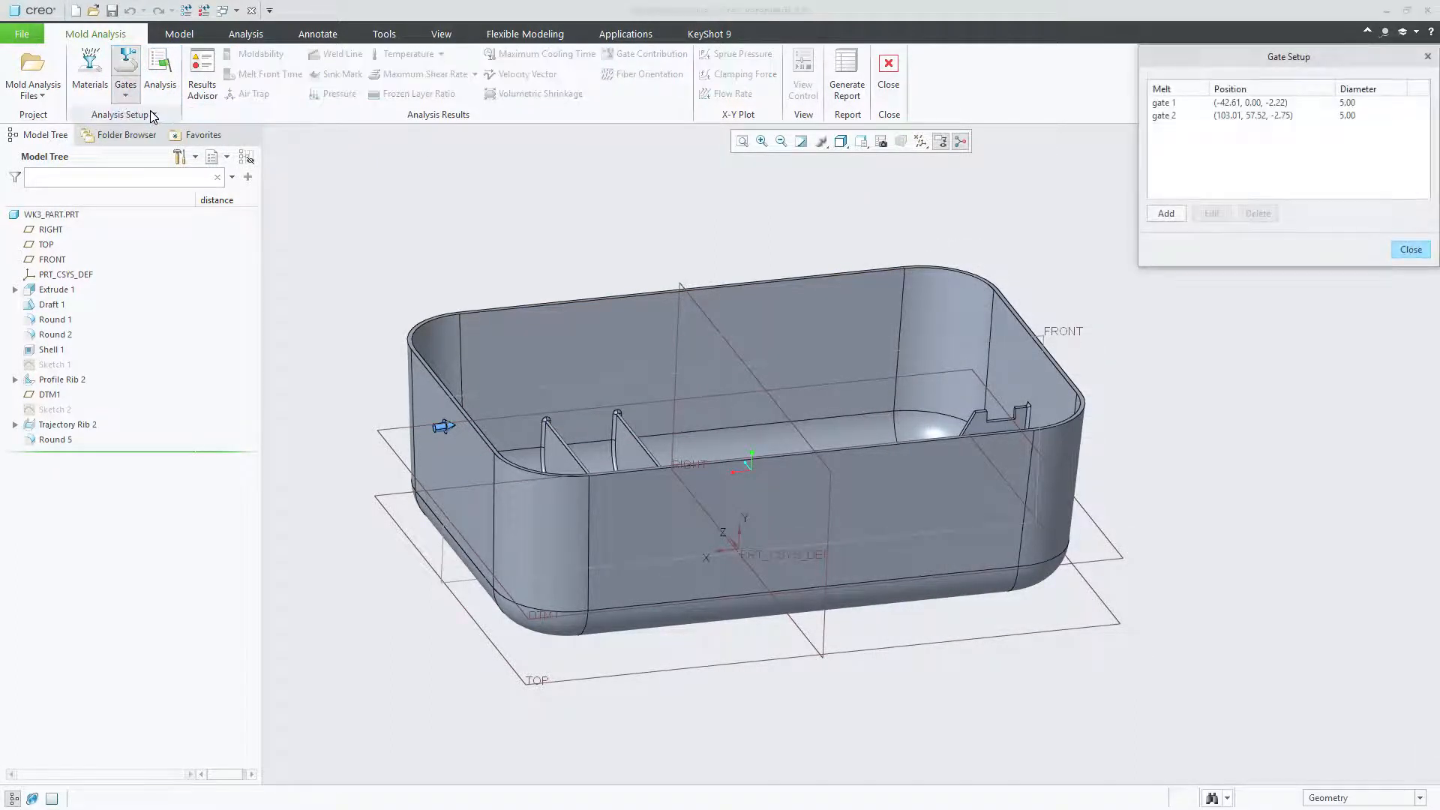
middle_click_drag(750, 315, 462, 457)
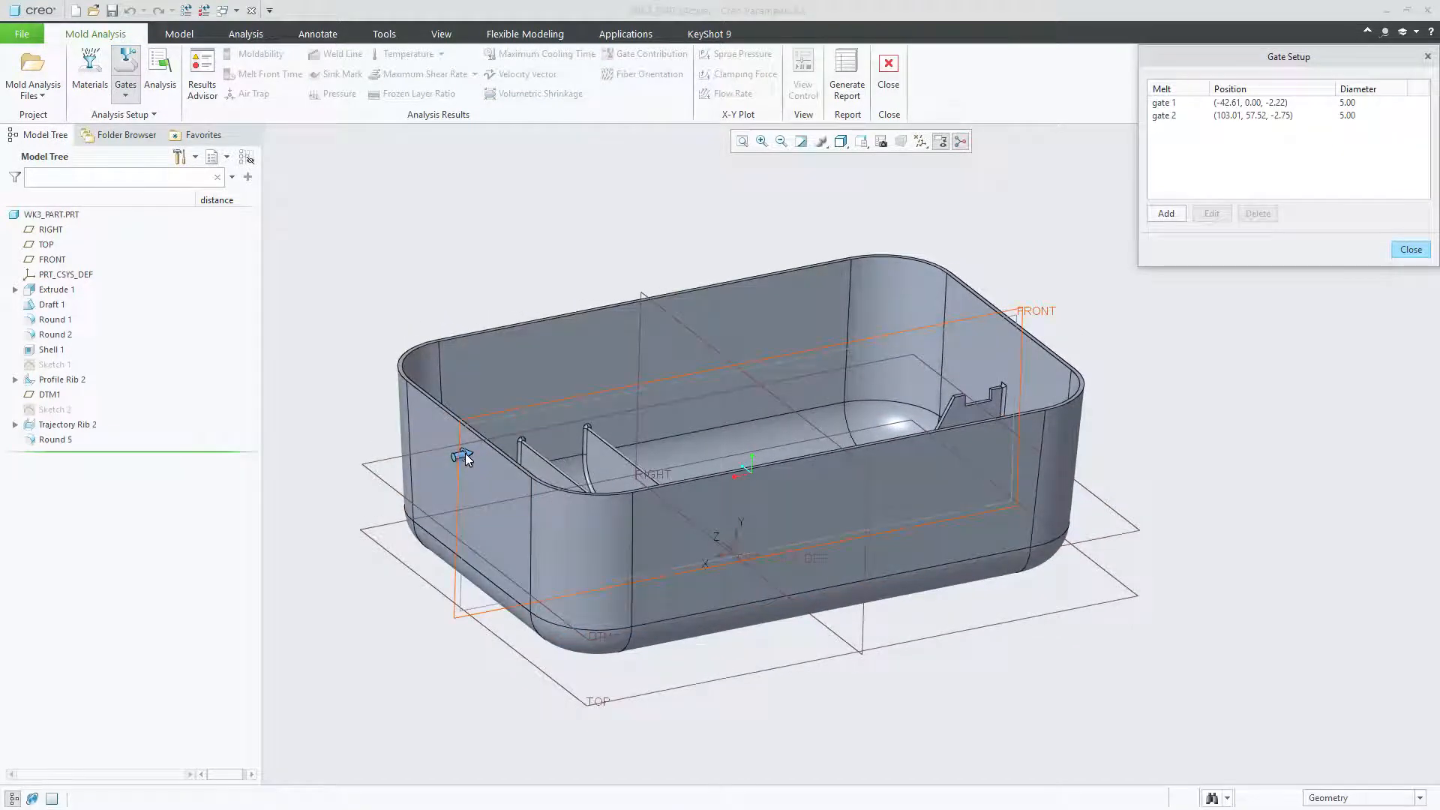
left_click(1163, 105)
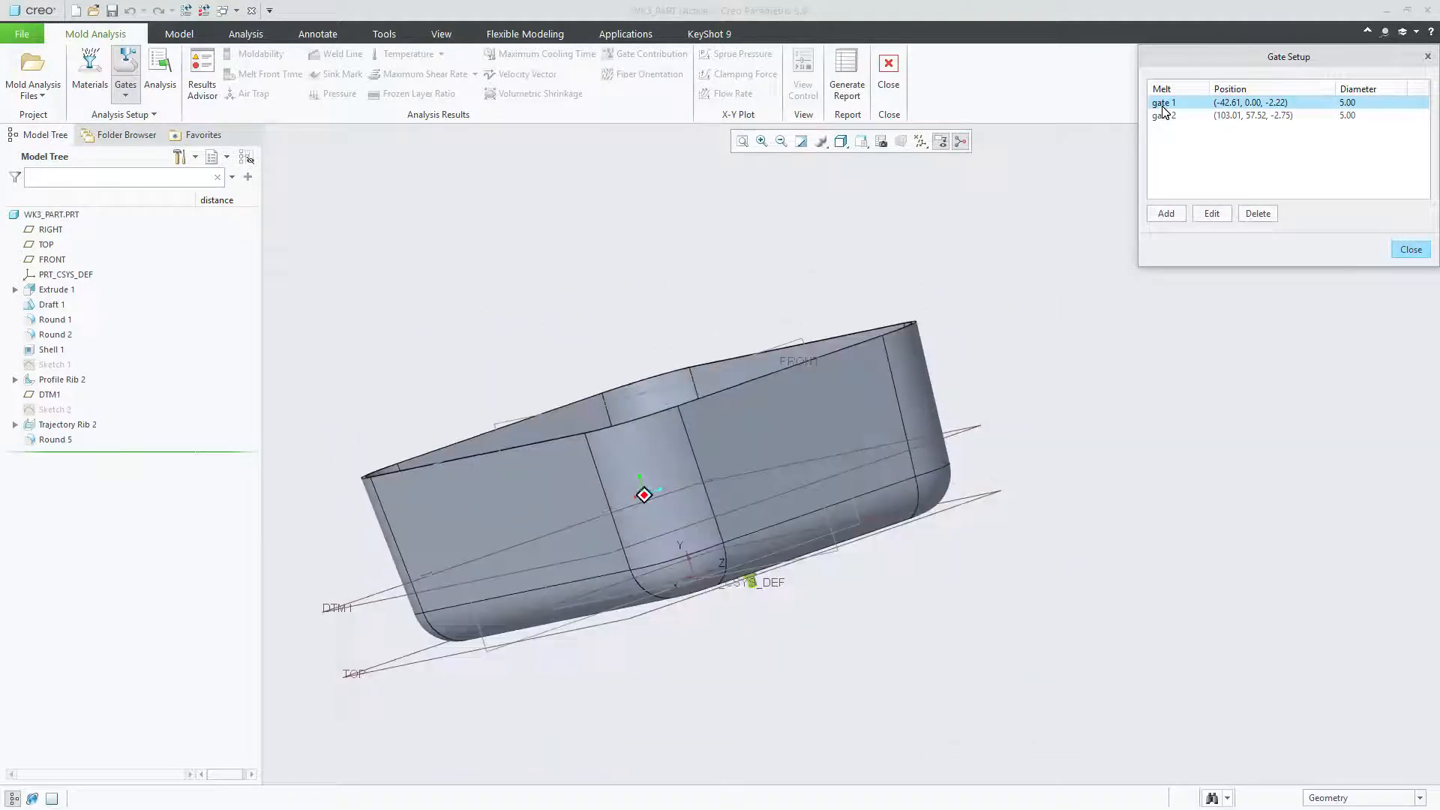
left_click(1163, 115)
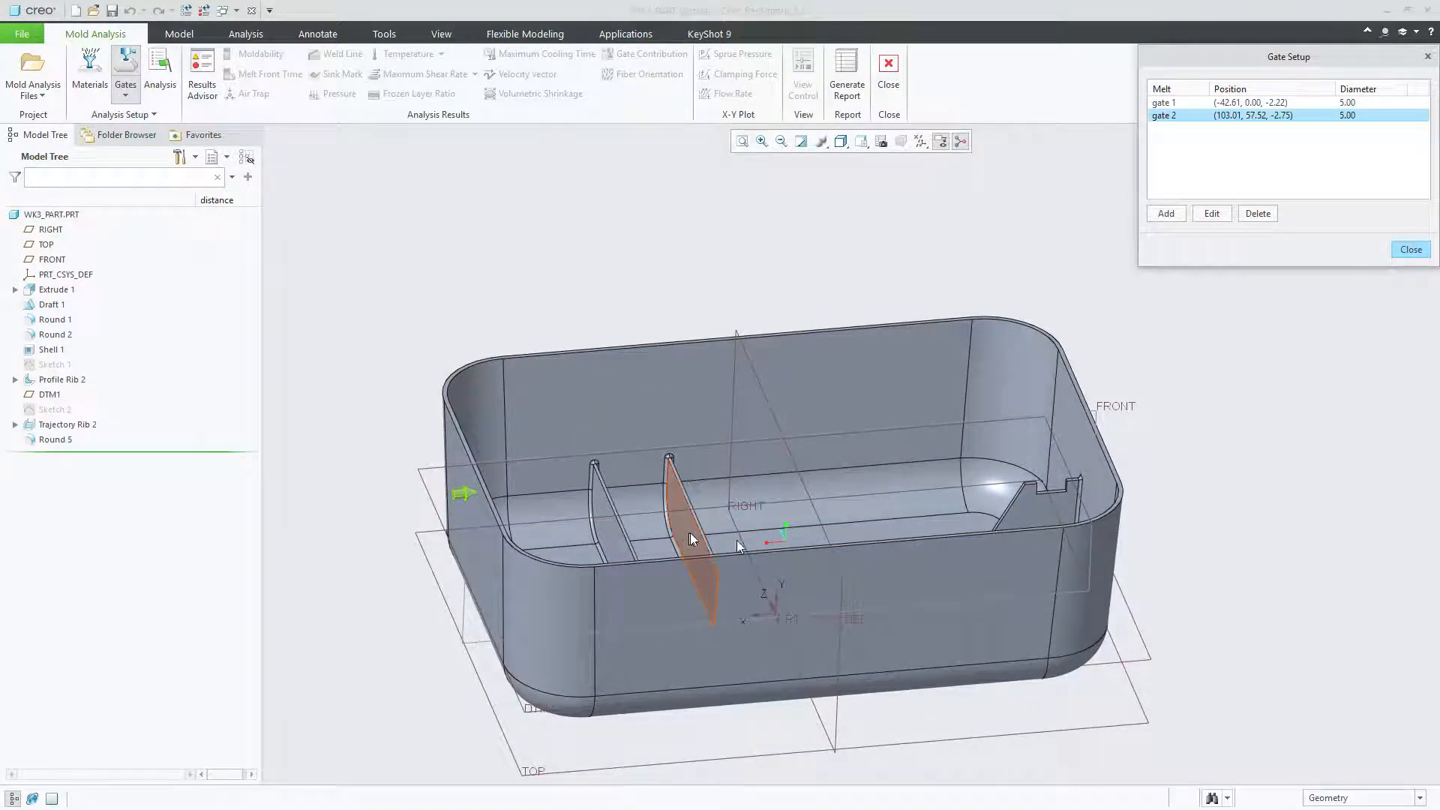
mouse_move(1183, 534)
middle_mouse_down()
mouse_move(980, 613)
mouse_move(830, 456)
mouse_move(783, 553)
mouse_move(534, 484)
mouse_move(486, 435)
middle_mouse_up()
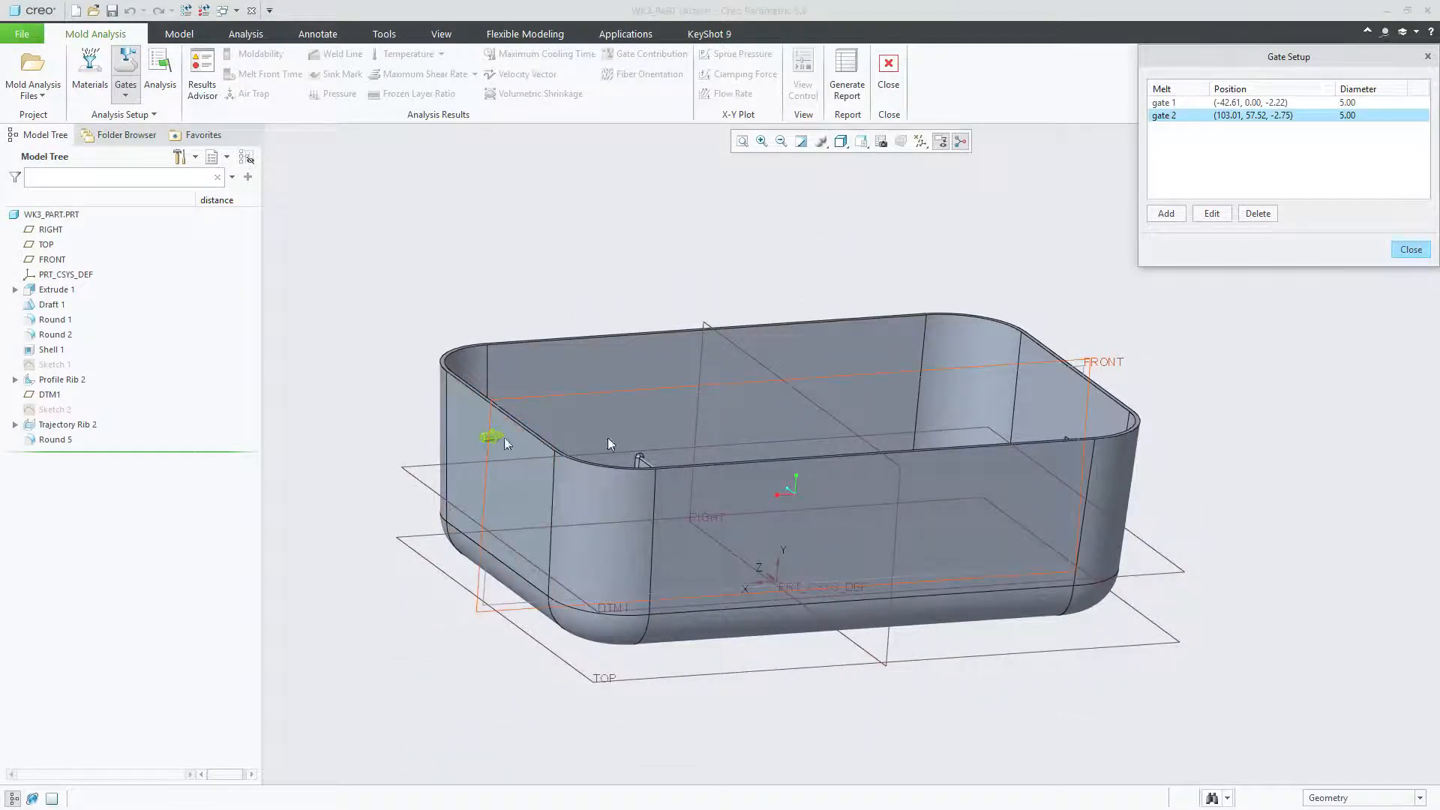
left_click(1348, 103)
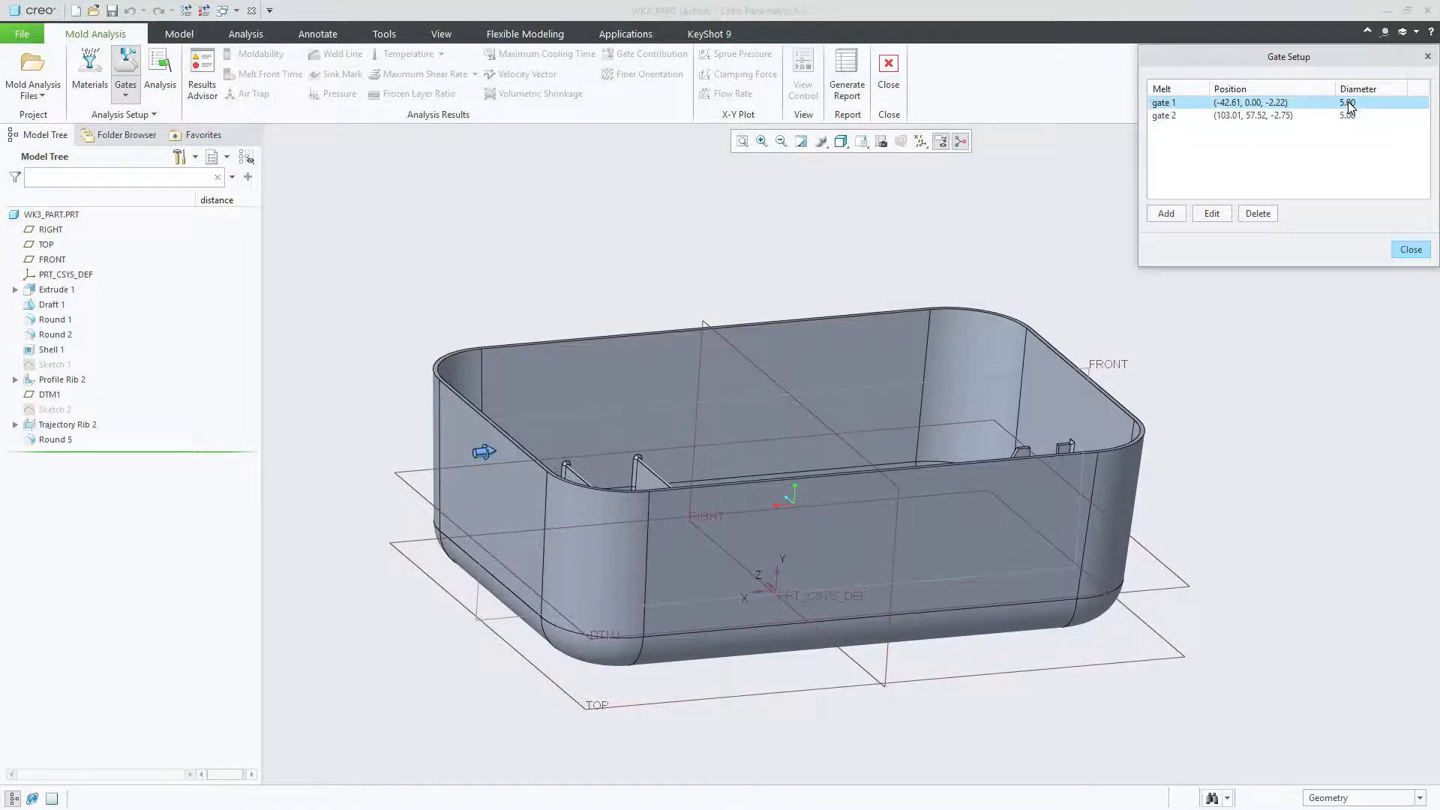
mouse_move(780, 465)
middle_mouse_down()
mouse_move(745, 501)
mouse_move(681, 472)
mouse_move(797, 468)
middle_mouse_up()
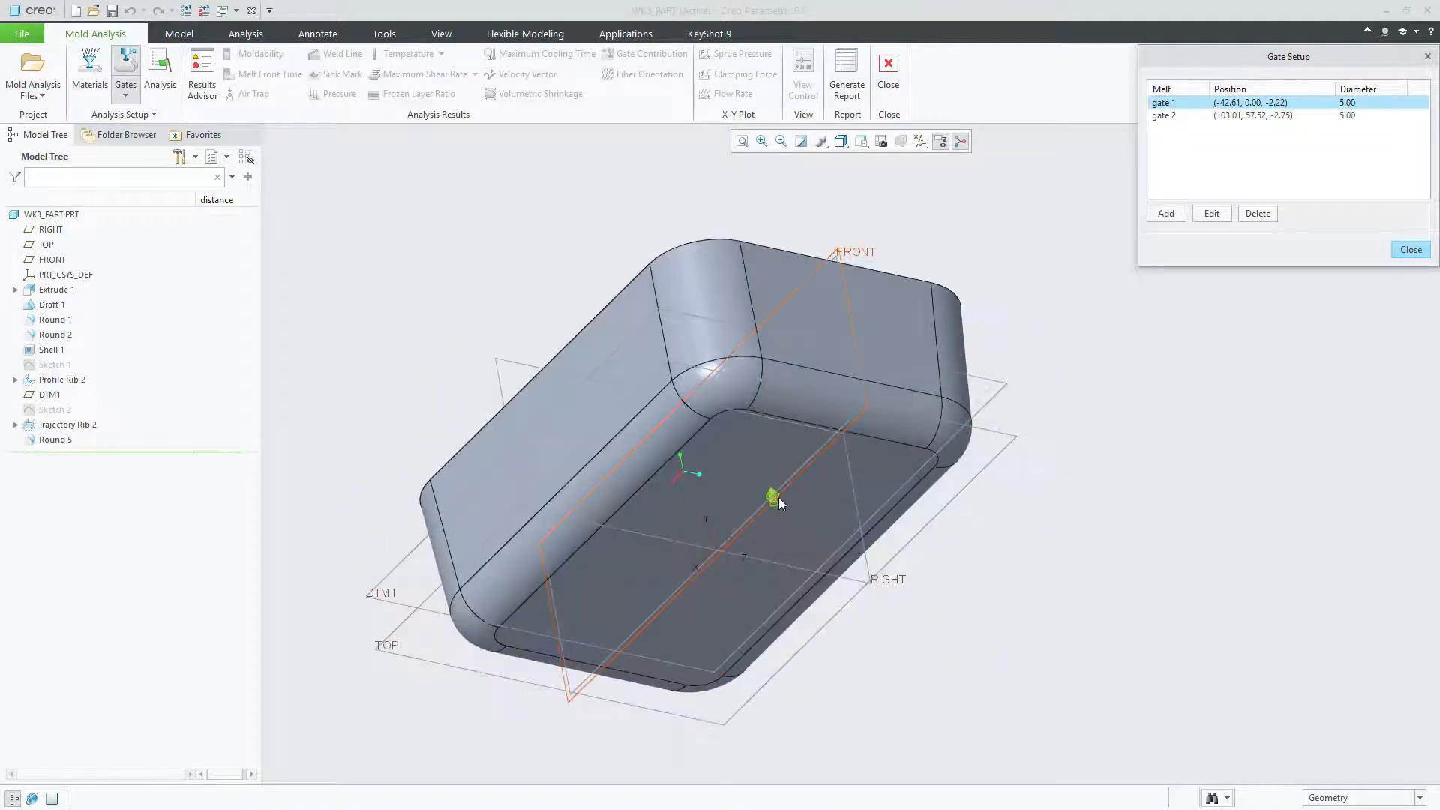
Set the diameter of gate 1 to 3 mm and close the gate setup.
double_click(1359, 103)
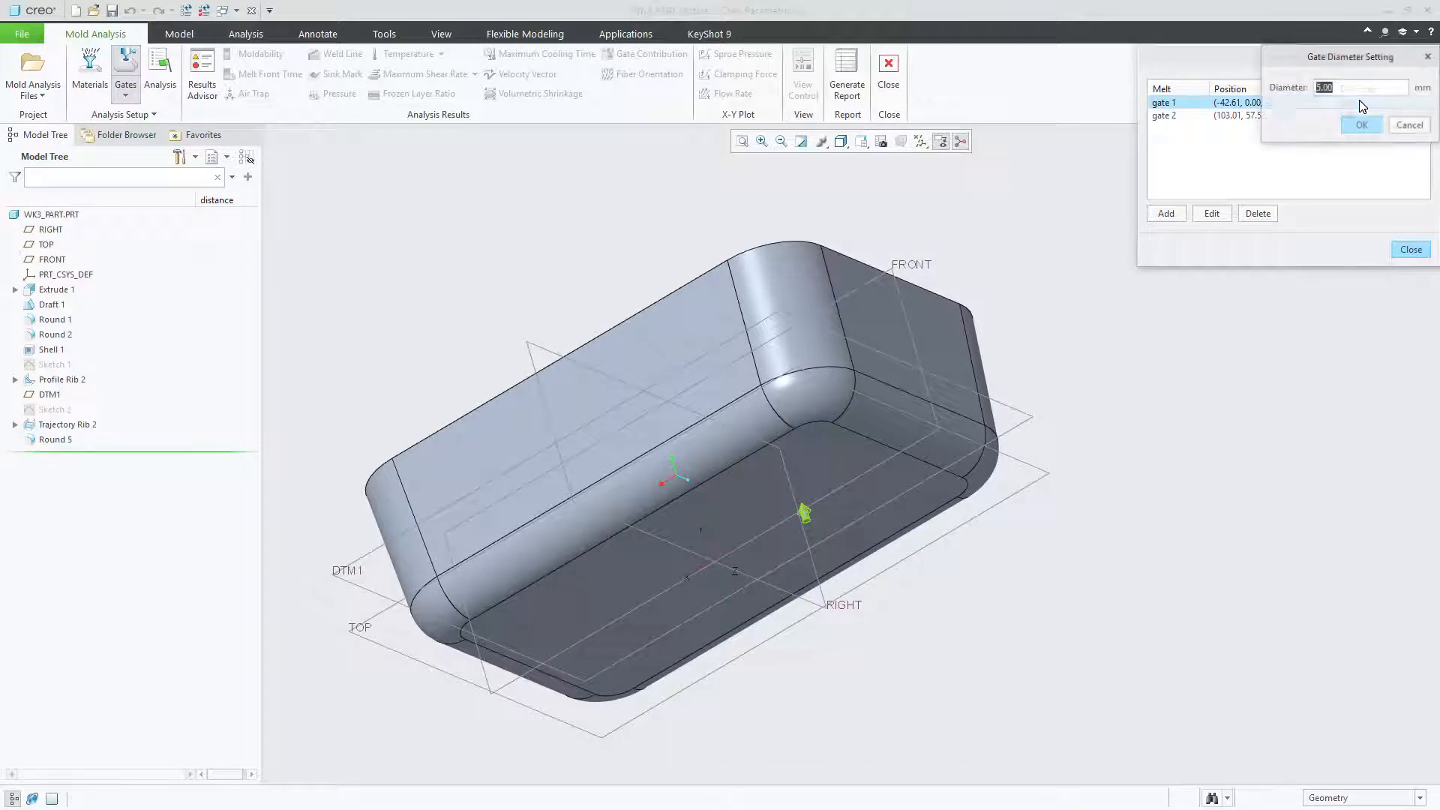
type("3")
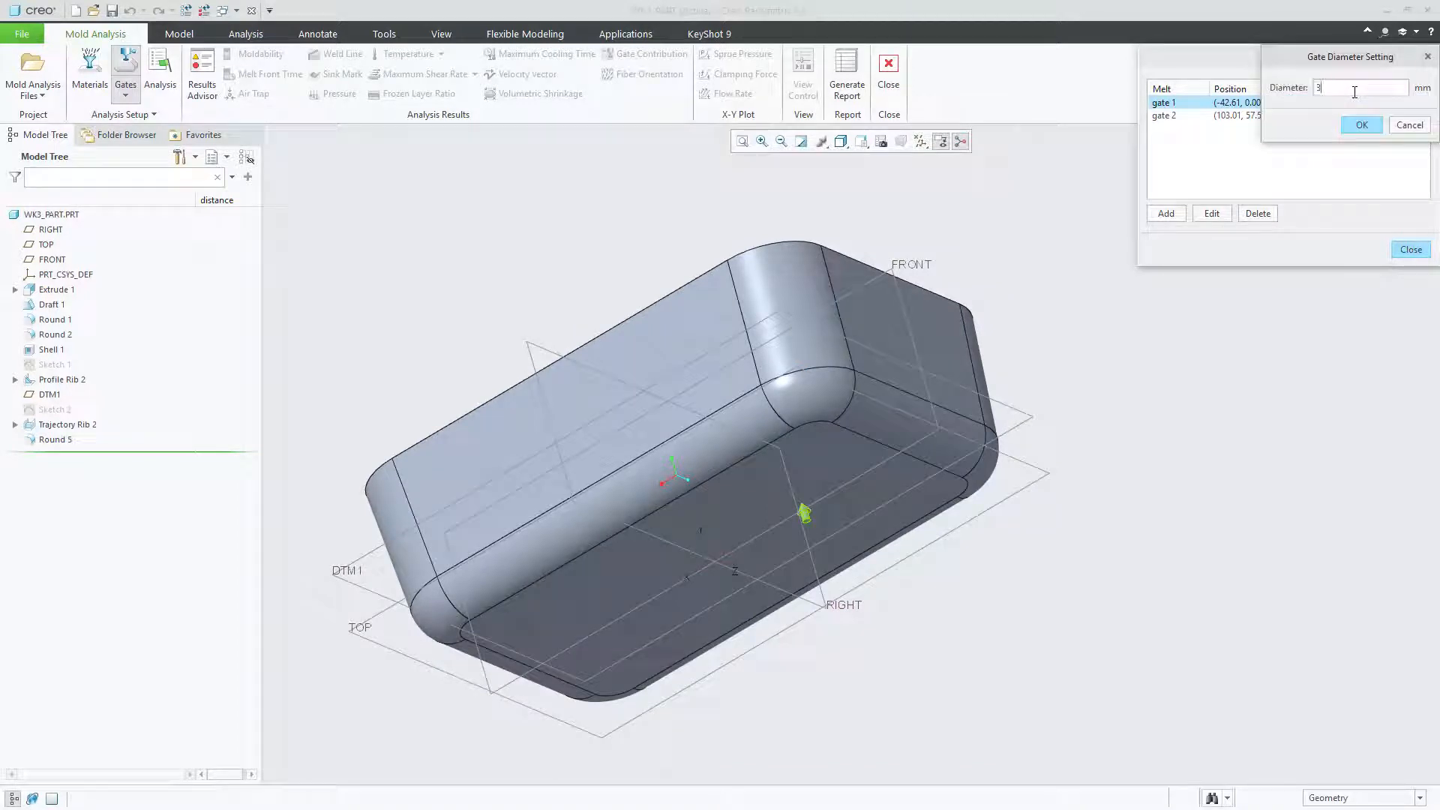
left_click(1365, 126)
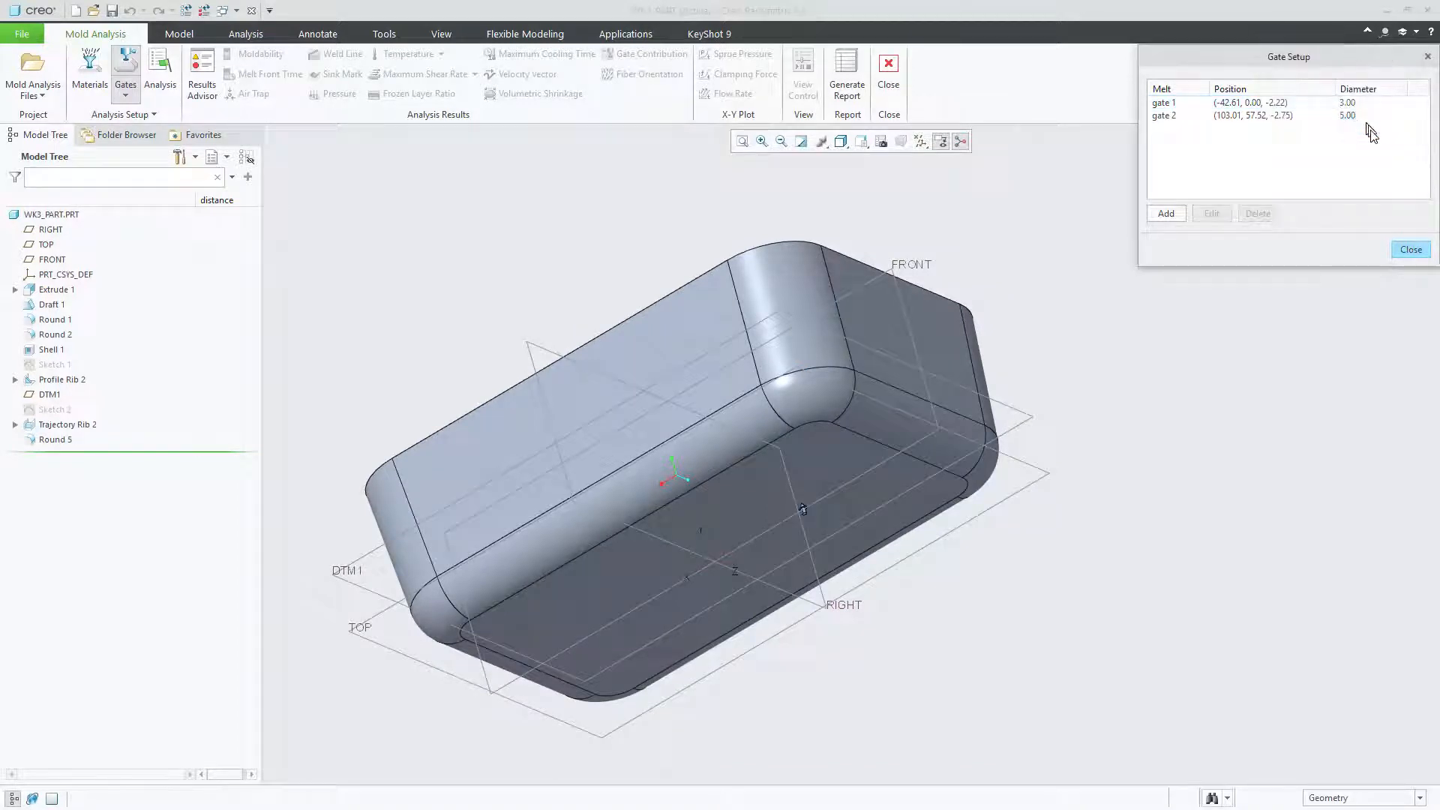
left_click(1410, 250)
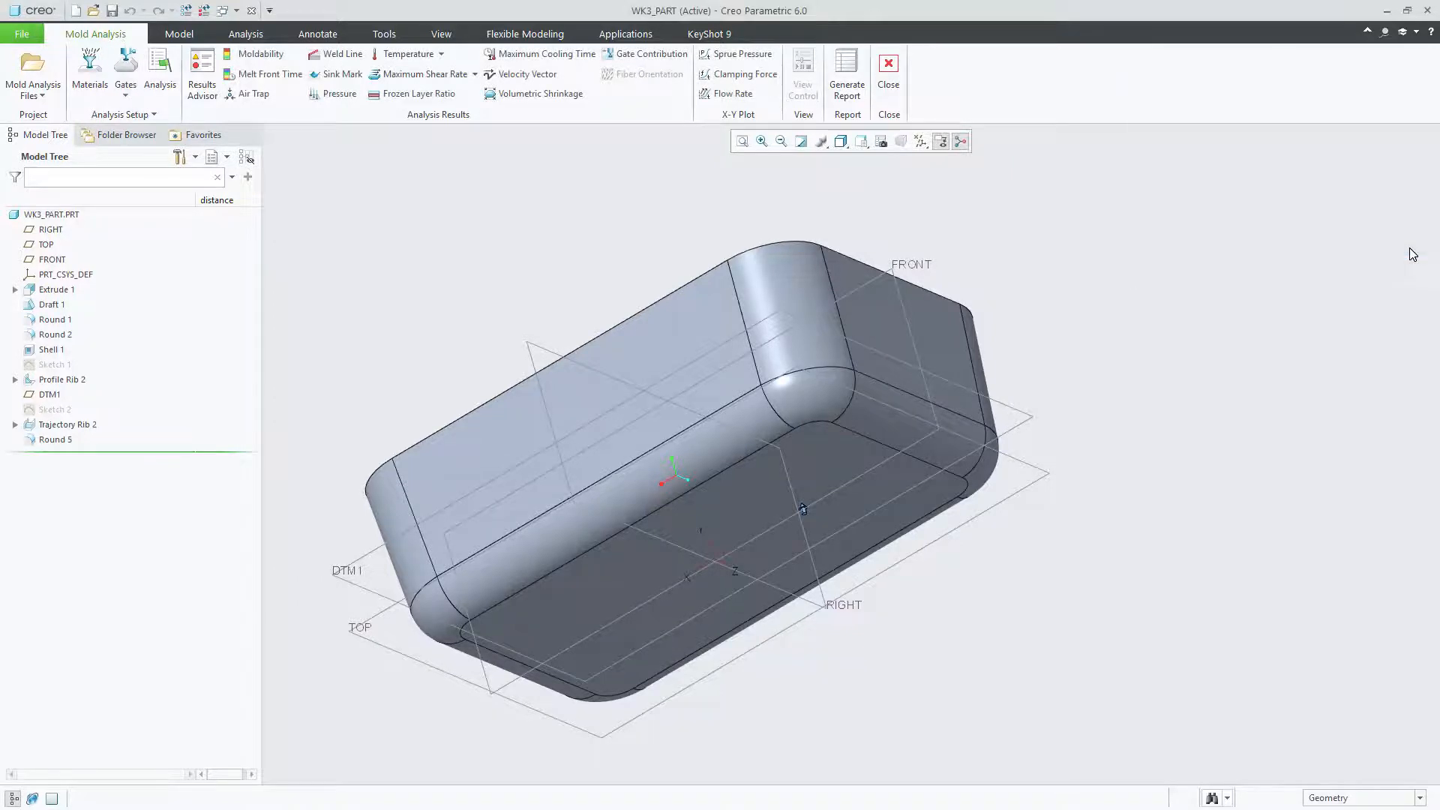
Add a new analysis based on the updated gate layout and rename it "2 gate eneven".
left_click(158, 69)
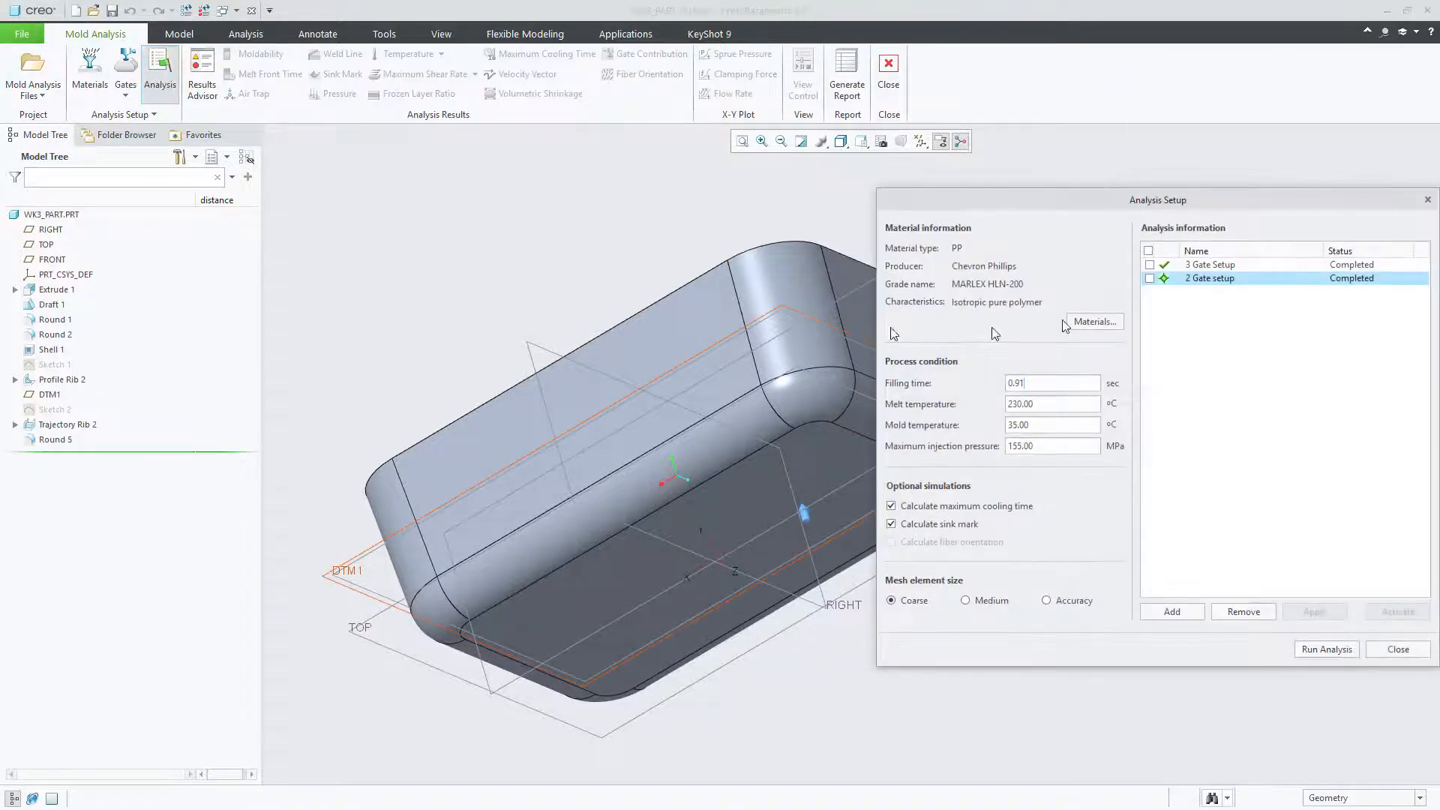
left_click(1173, 611)
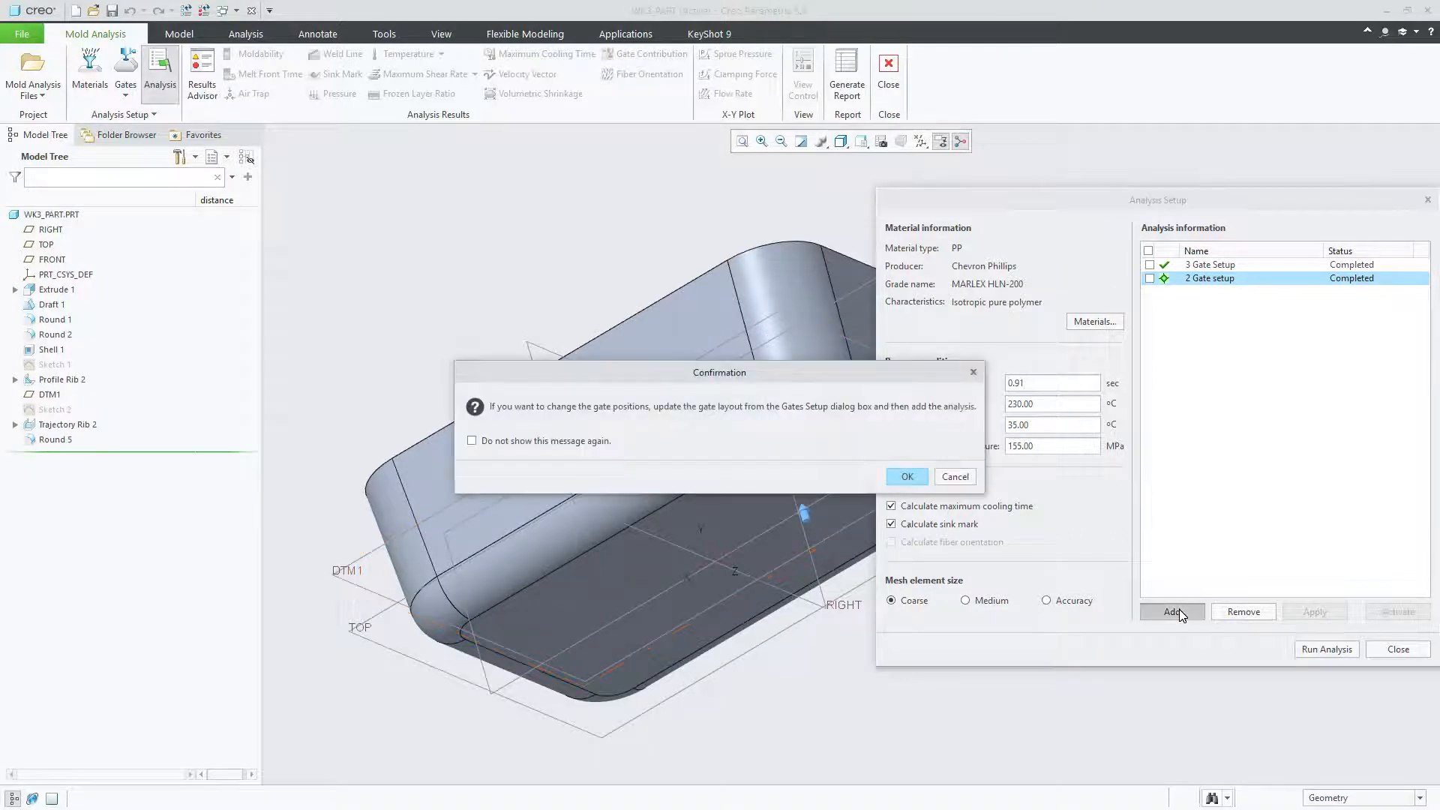
left_click(907, 477)
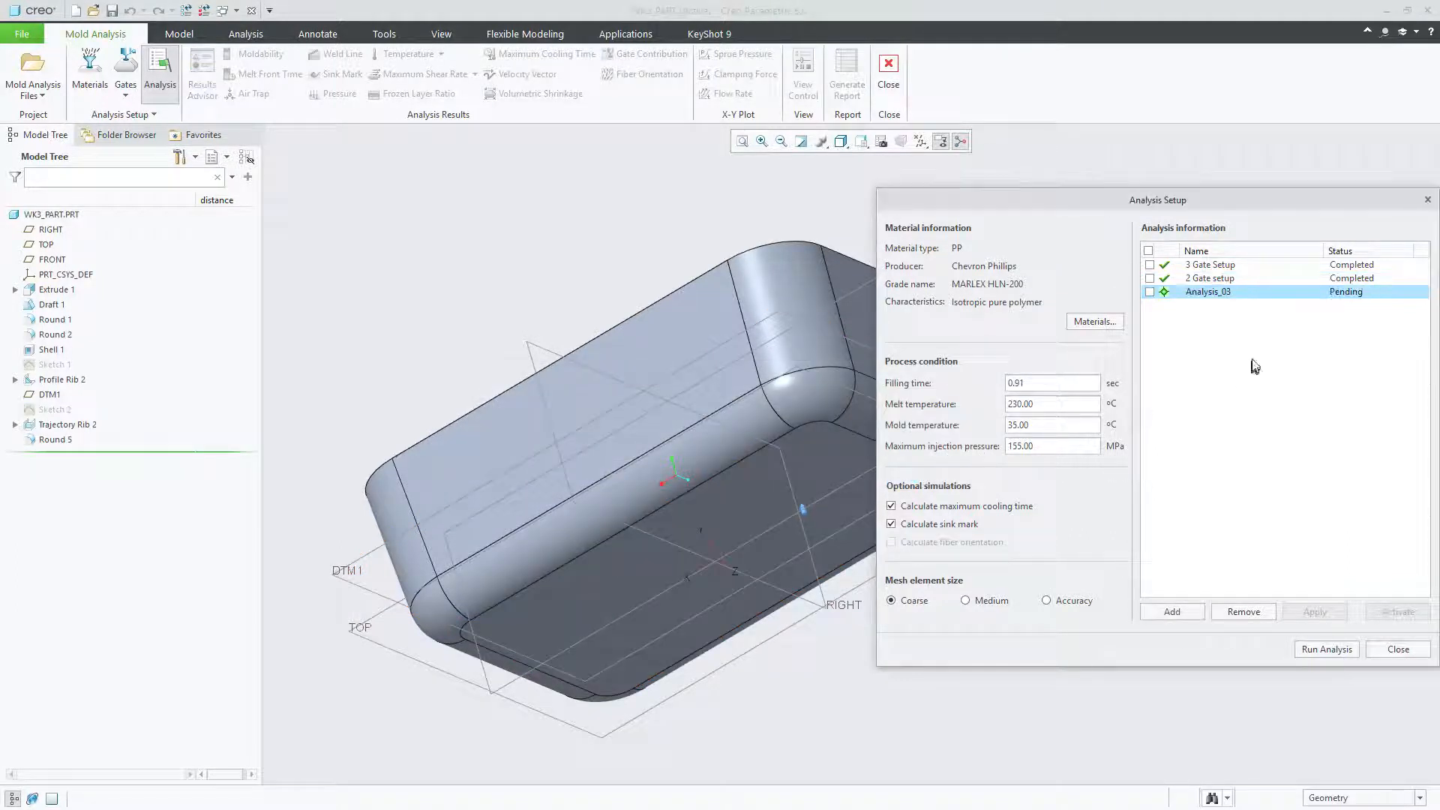
double_click(1219, 294)
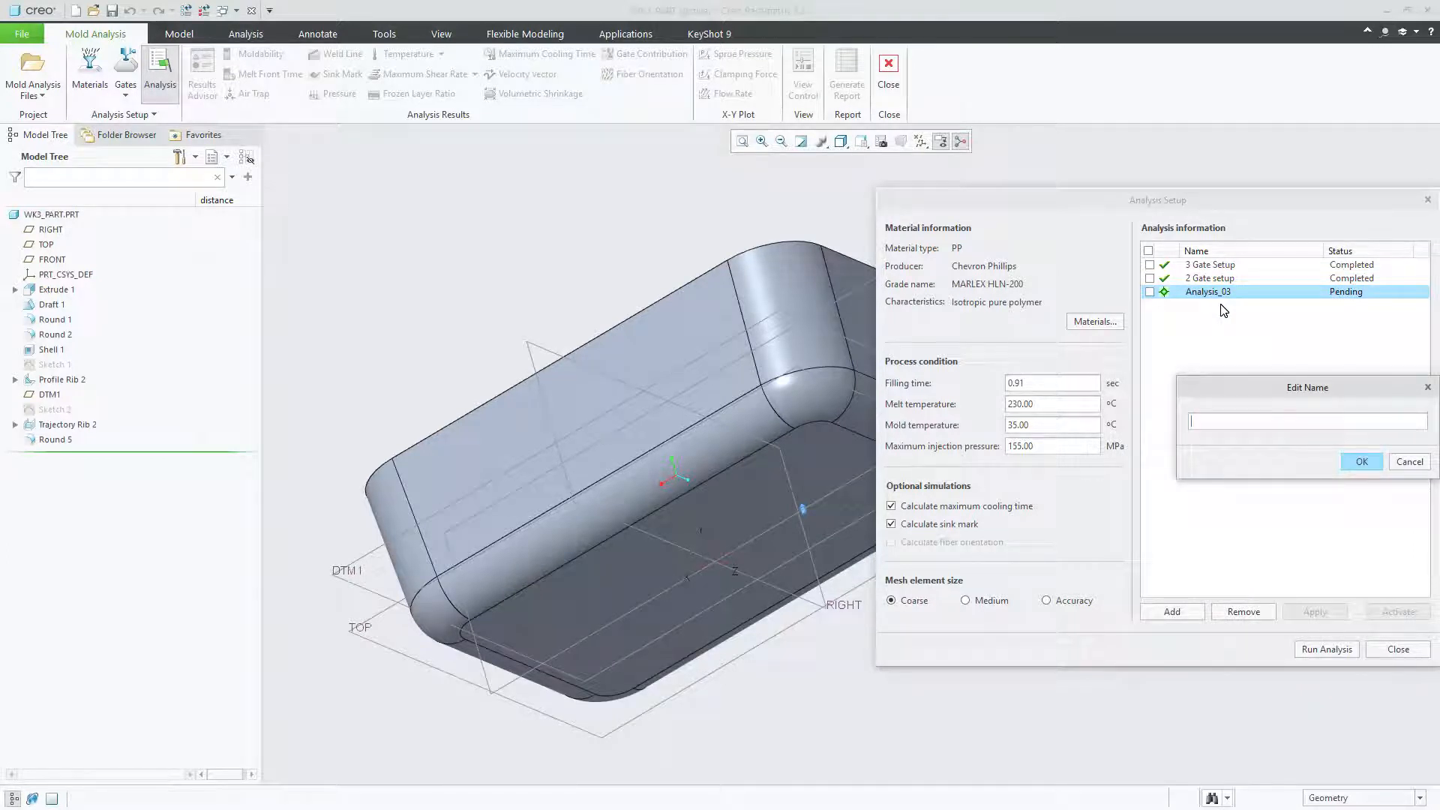
type("2 gate eneven")
left_click(1361, 460)
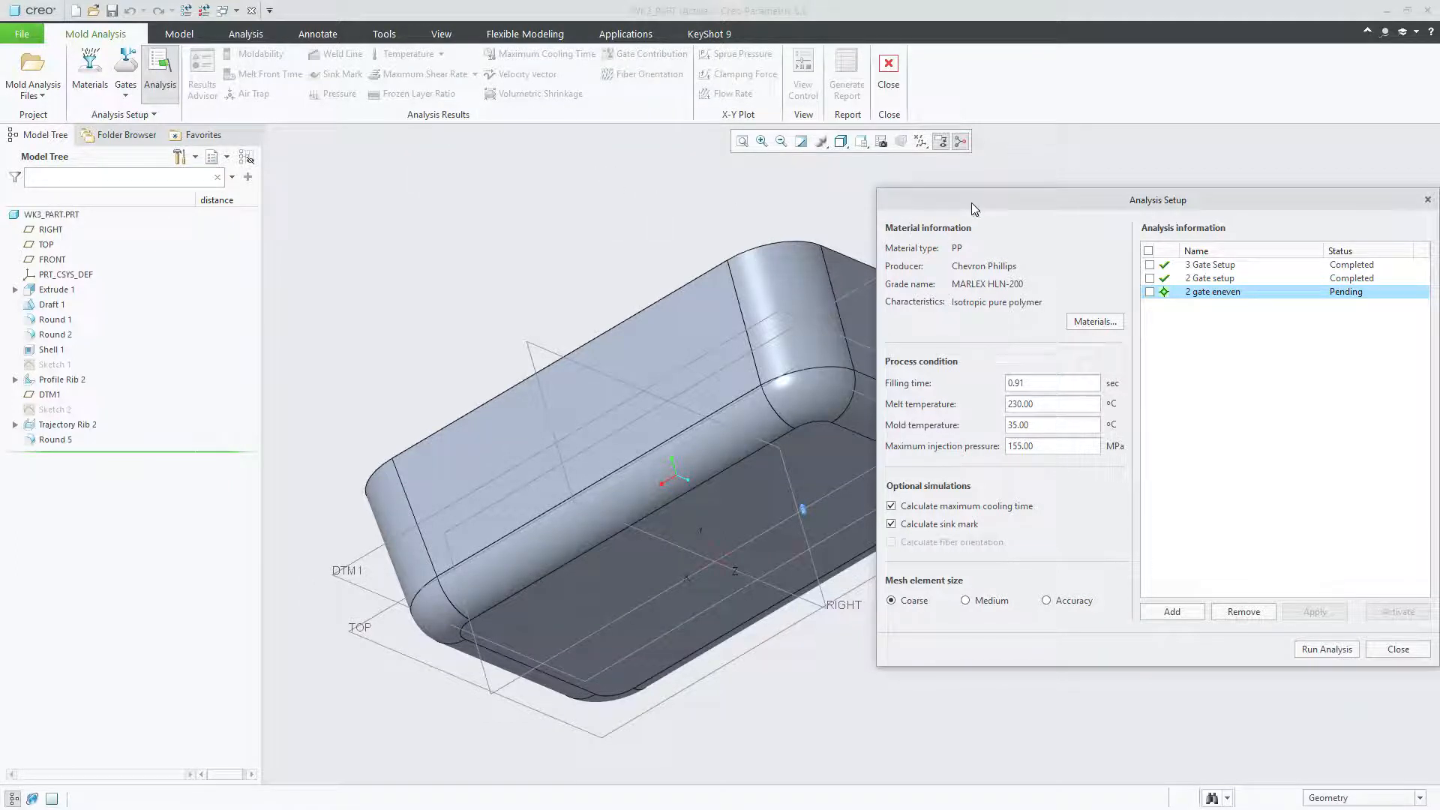
Check the settings of the 2 Gate setup and 2 gate eneven analyses without running either, and close the analysis setup.
left_click_drag(974, 207, 858, 203)
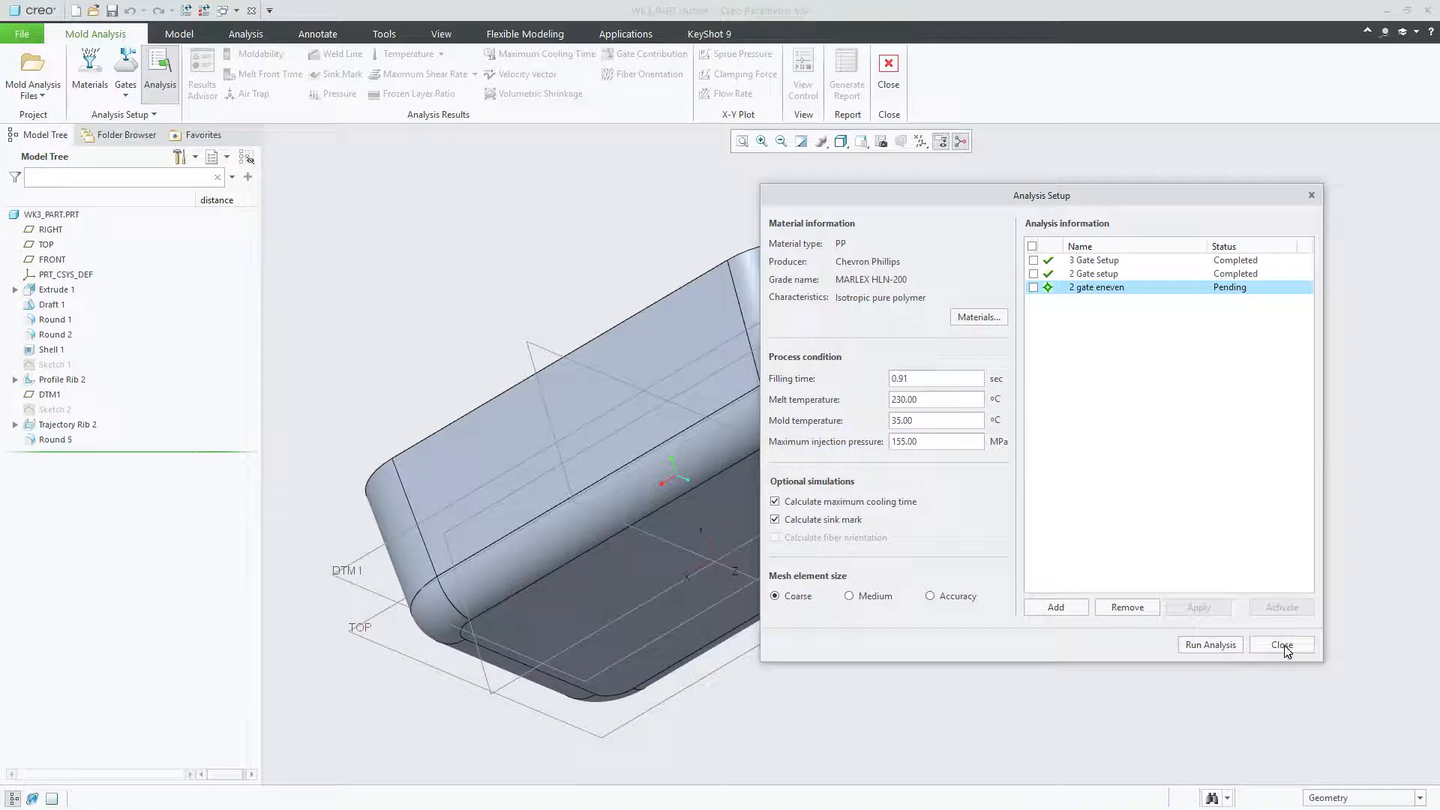
left_click(1086, 275)
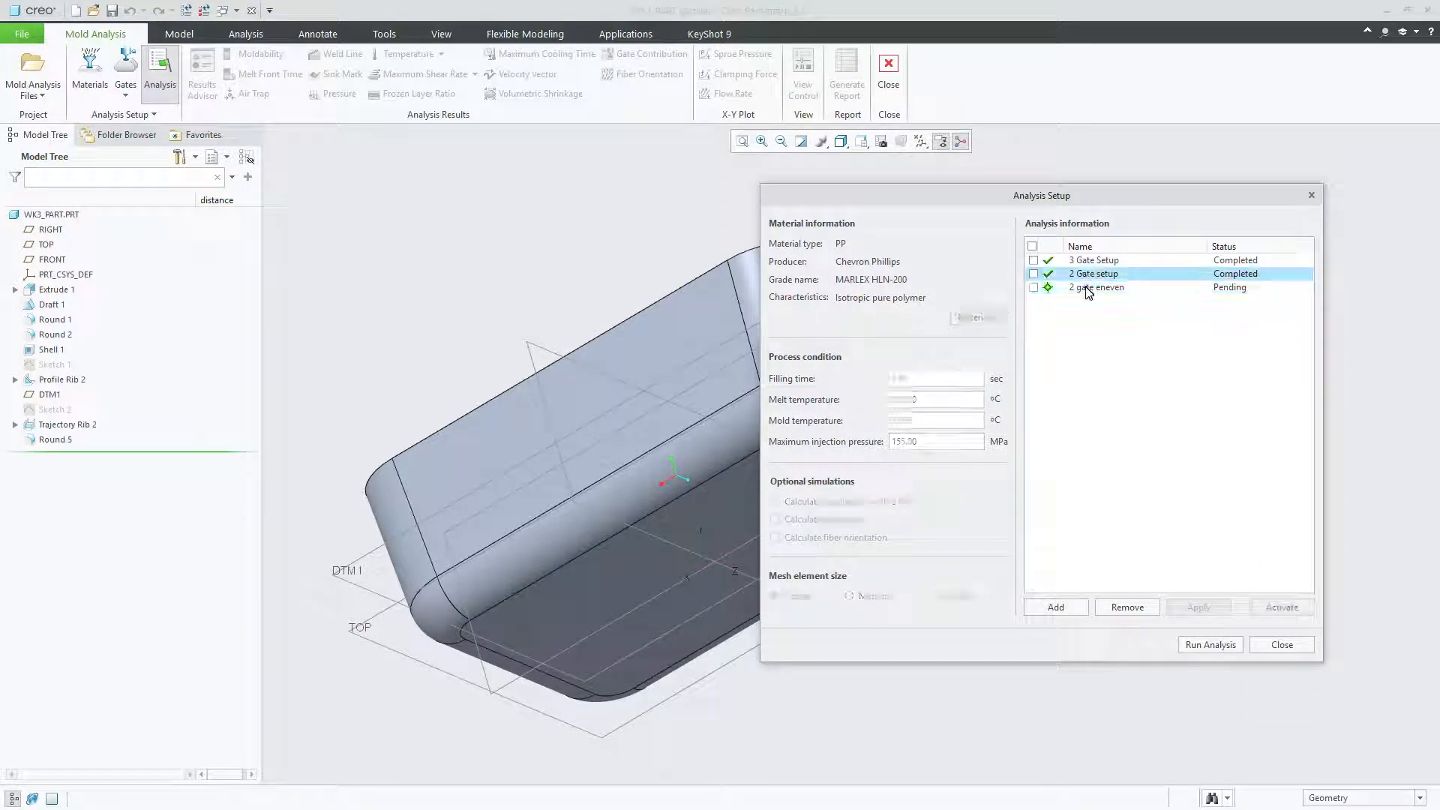
left_click(1087, 288)
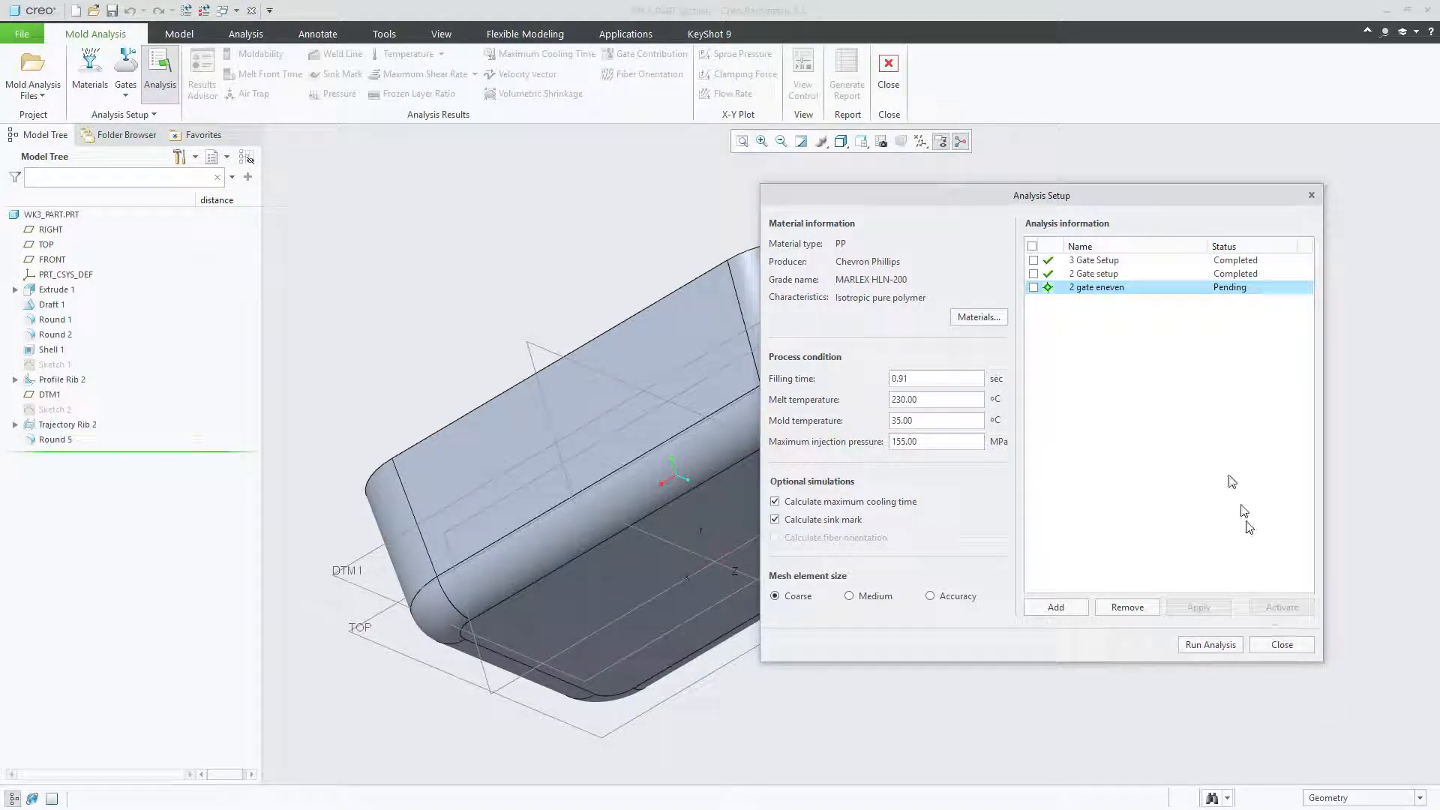
left_click(1282, 644)
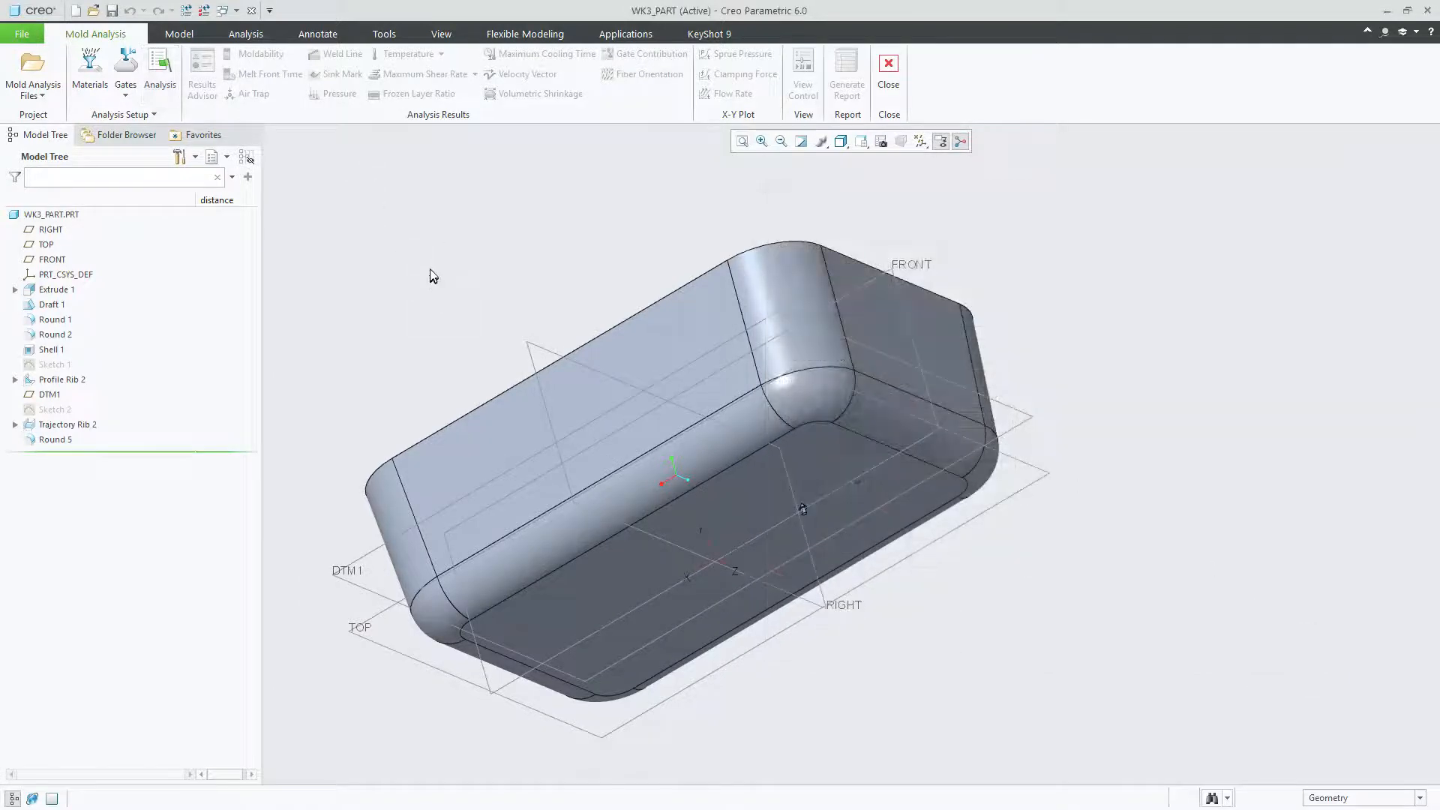
Save the tray's mold analysis project.
middle_click_drag(439, 292, 512, 459)
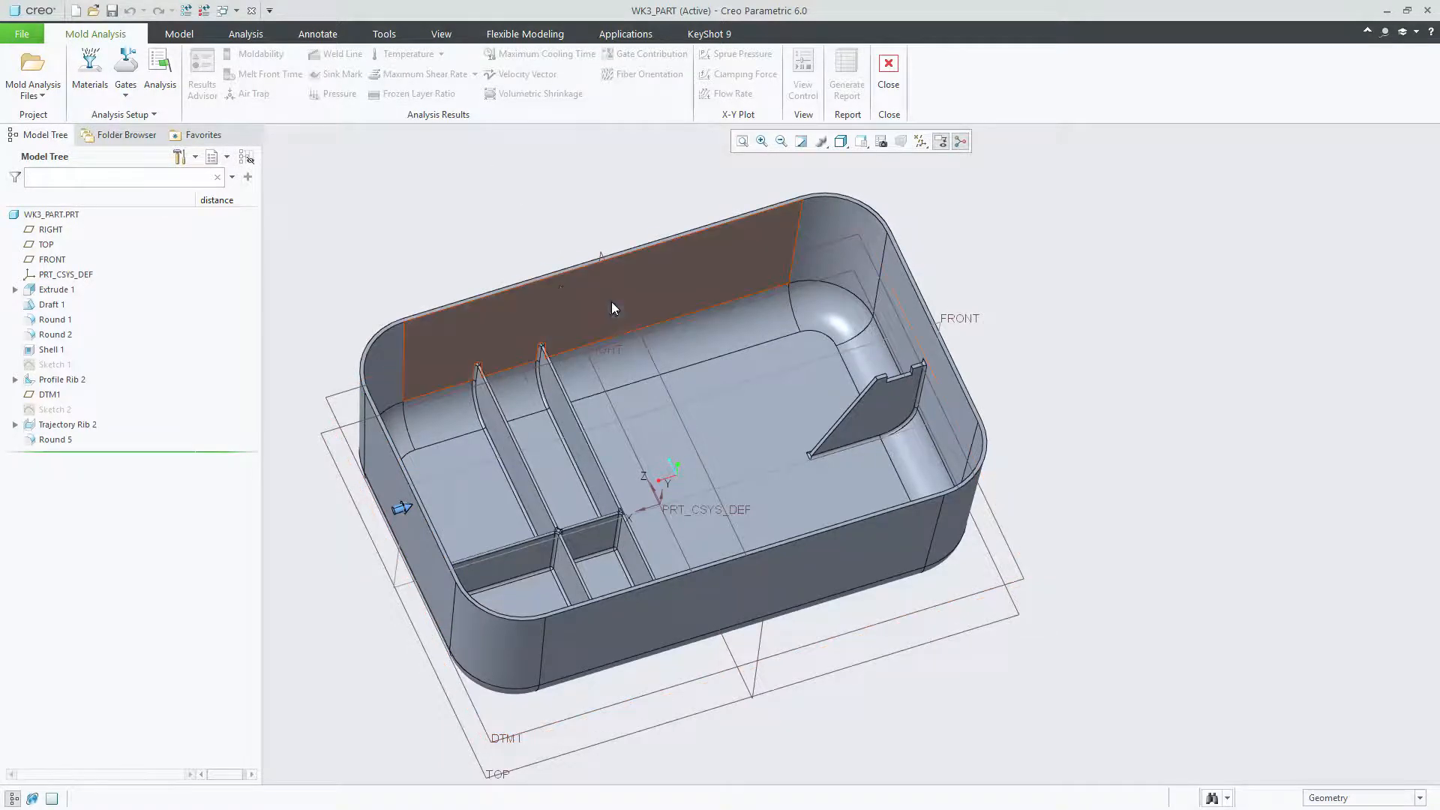
left_click(41, 96)
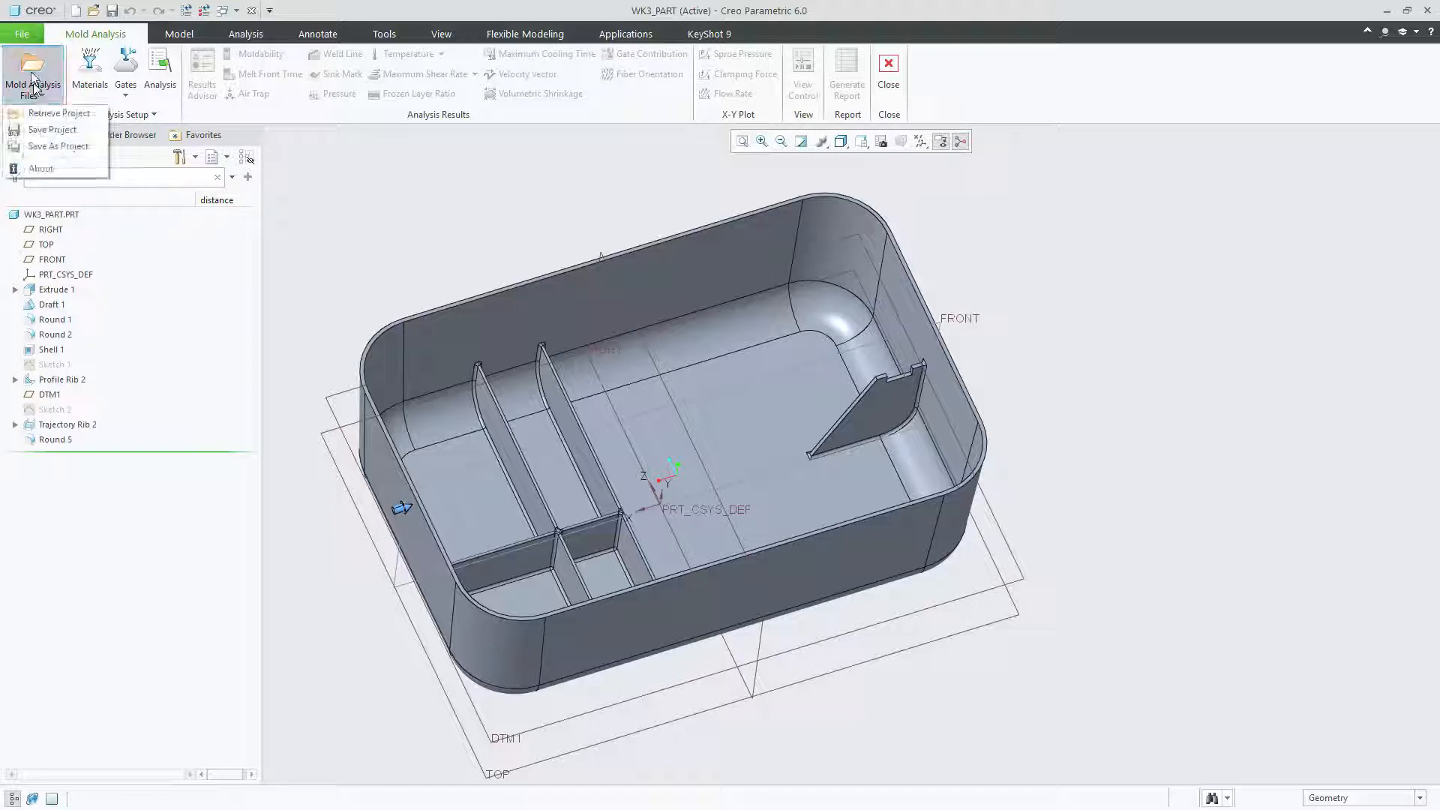
left_click(65, 134)
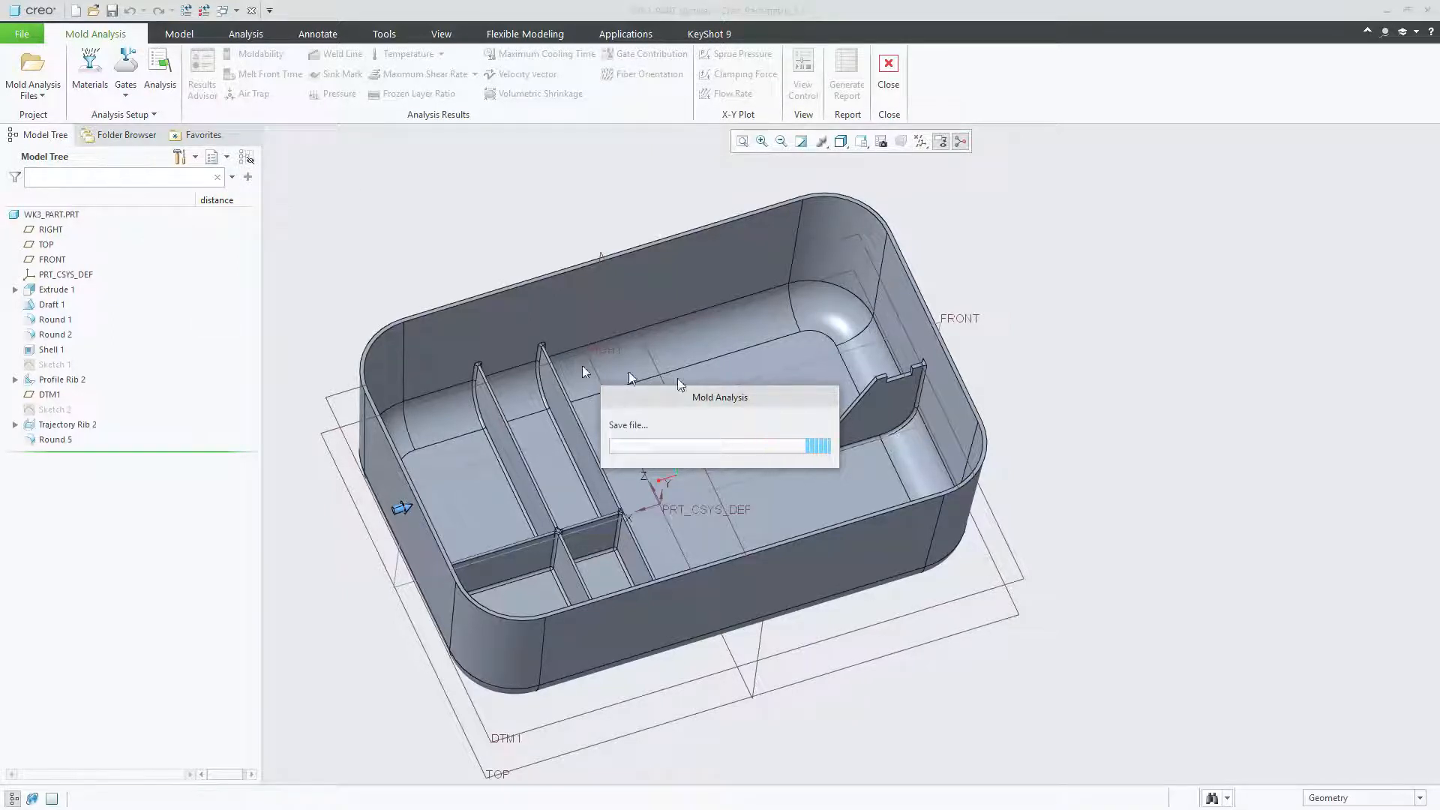
left_click_drag(681, 397, 557, 236)
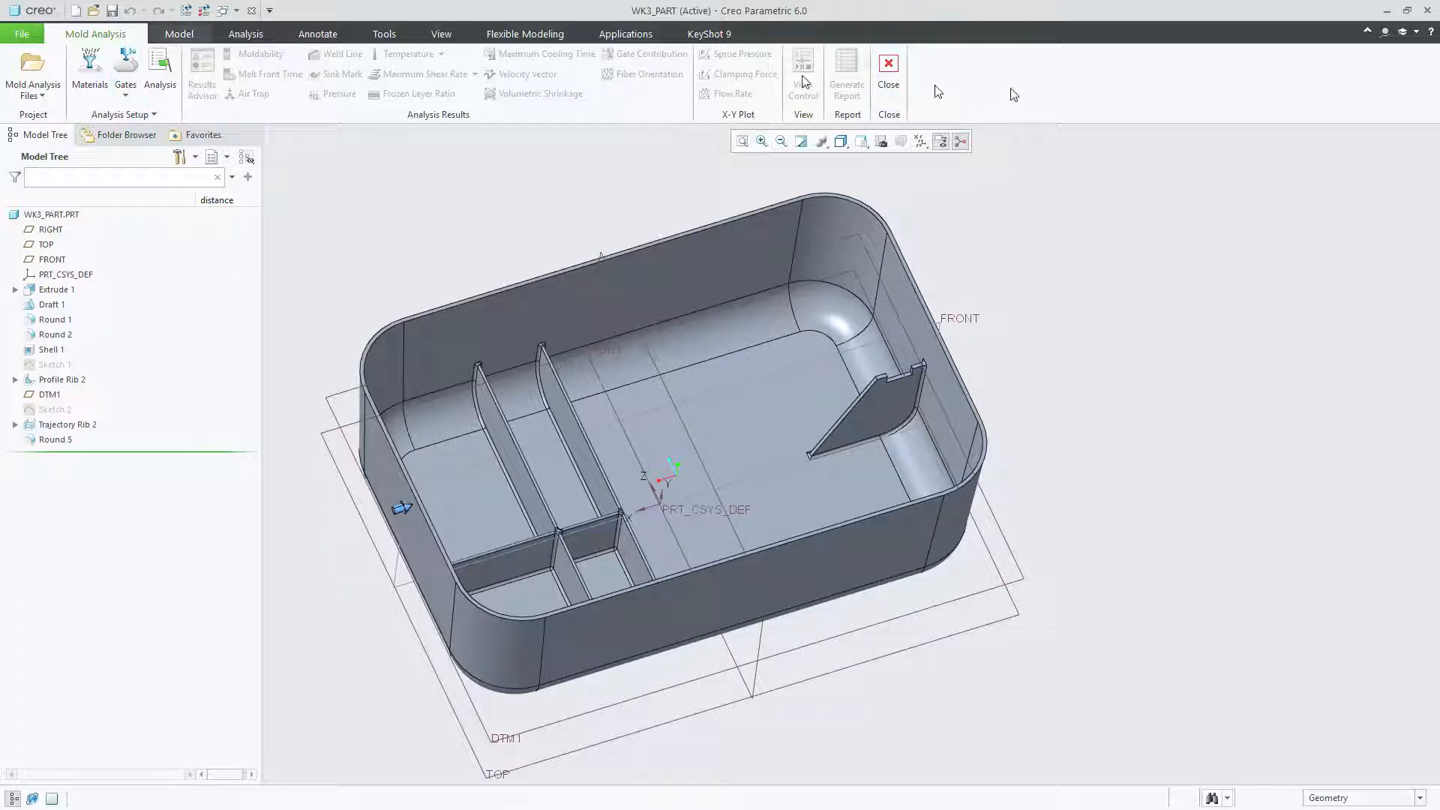
Close the tray's mold analysis session and start Mold Analysis again.
left_click(891, 71)
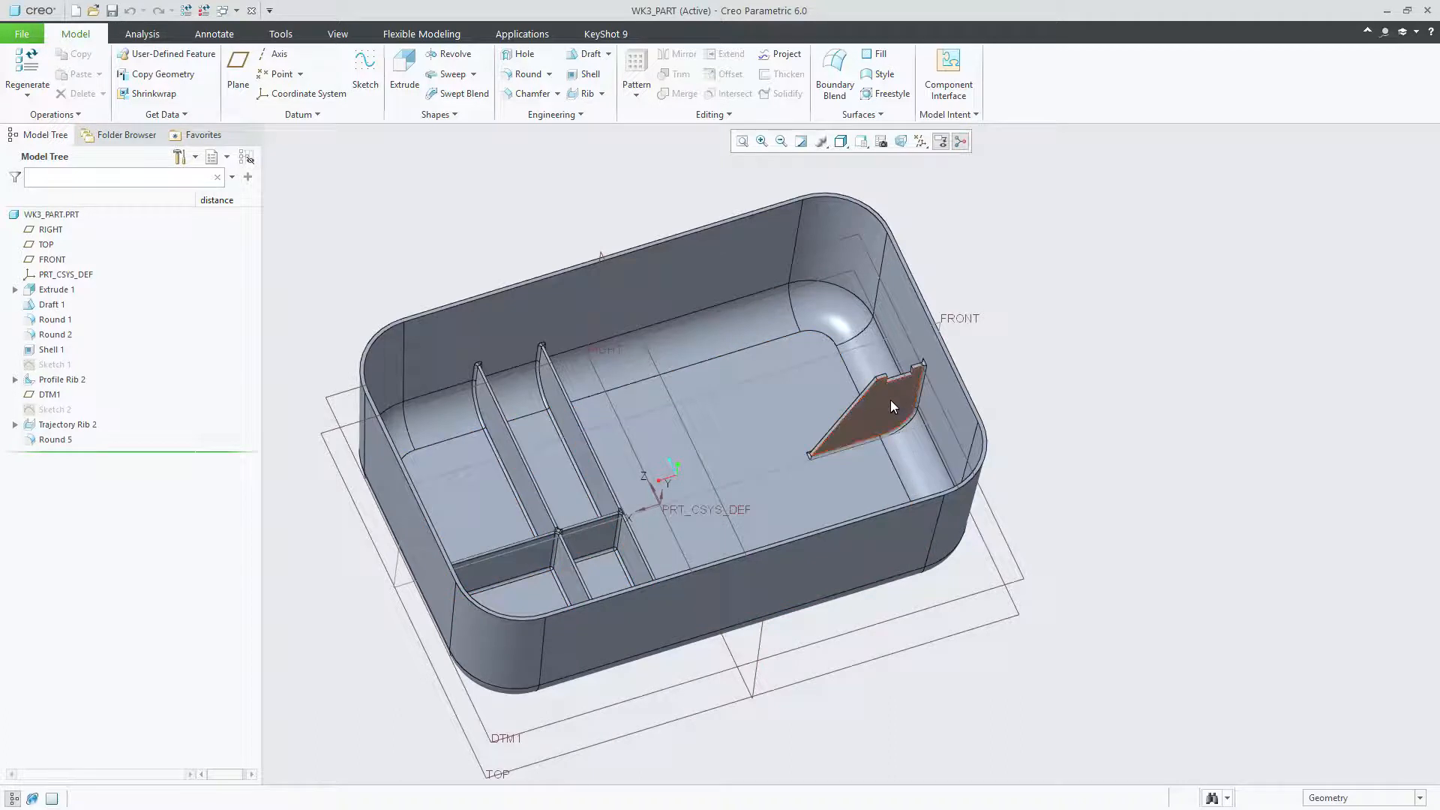
left_click(522, 35)
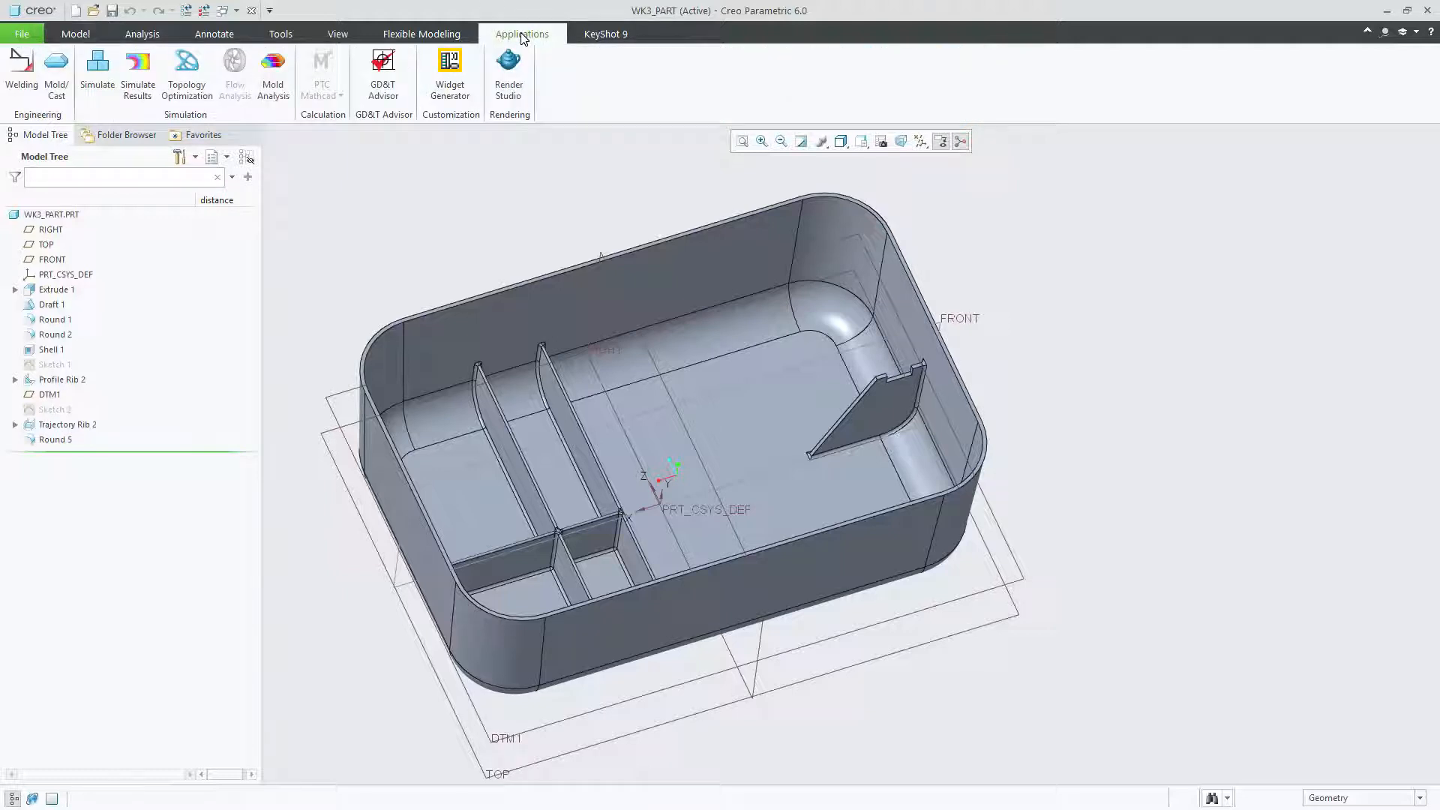
left_click(276, 74)
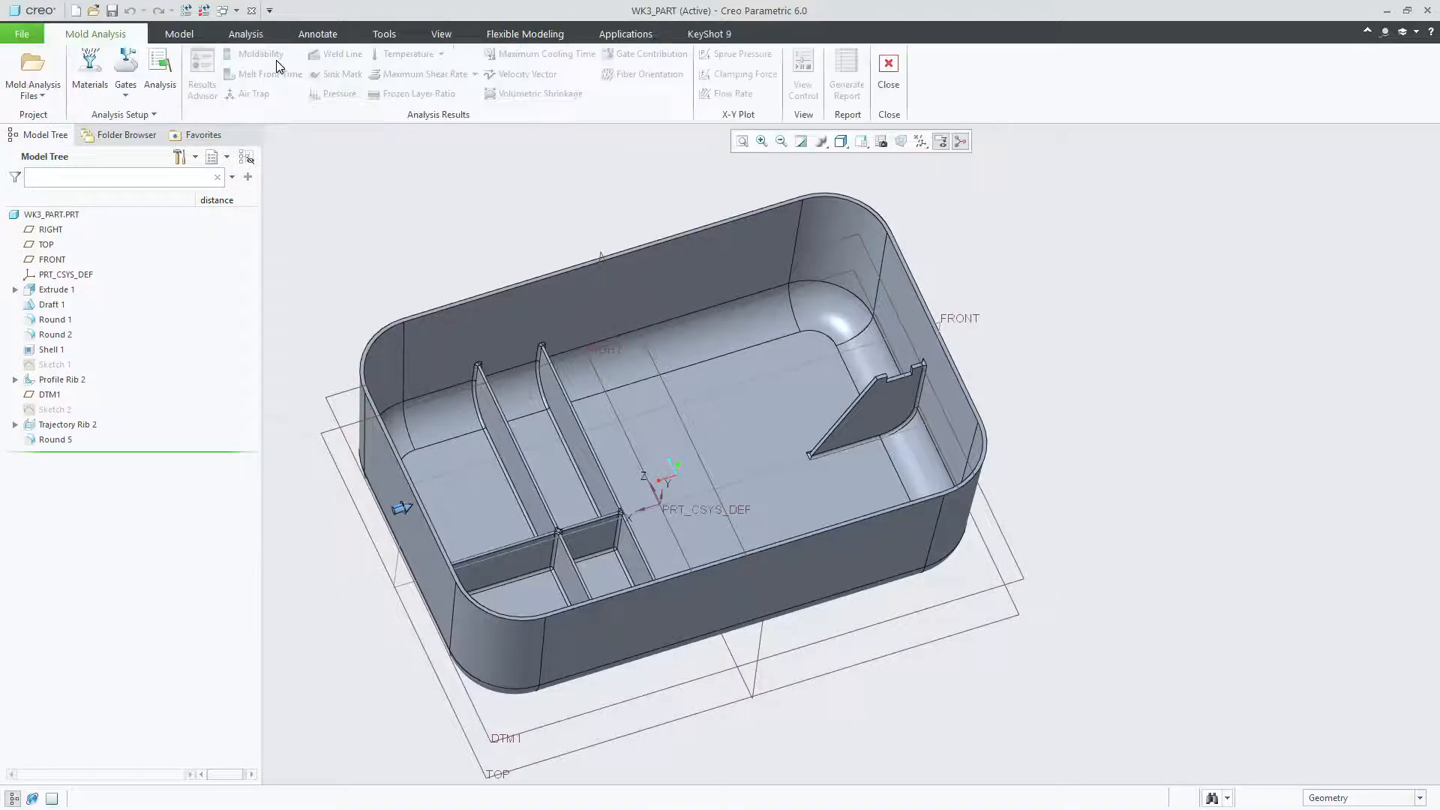
left_click(44, 95)
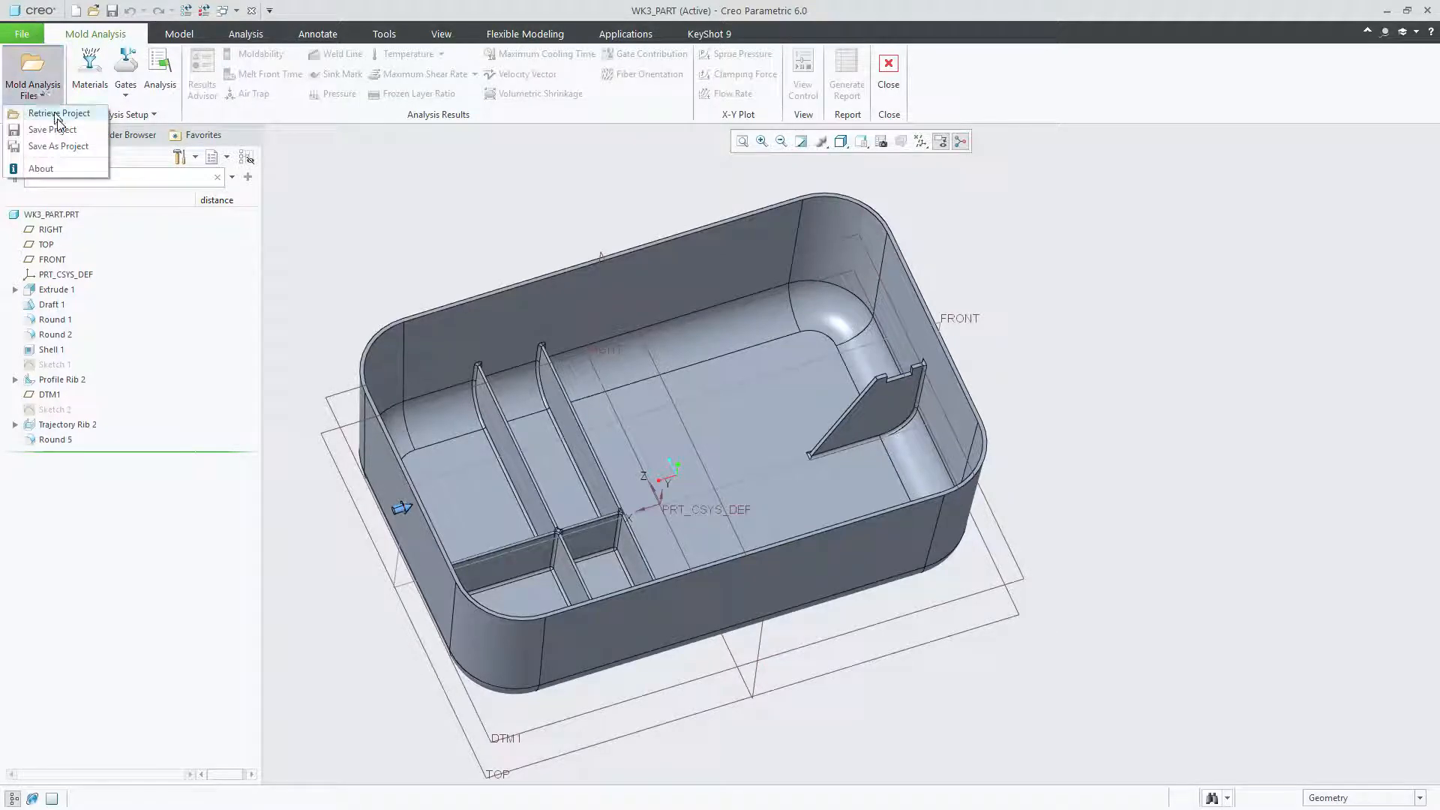
left_click(59, 113)
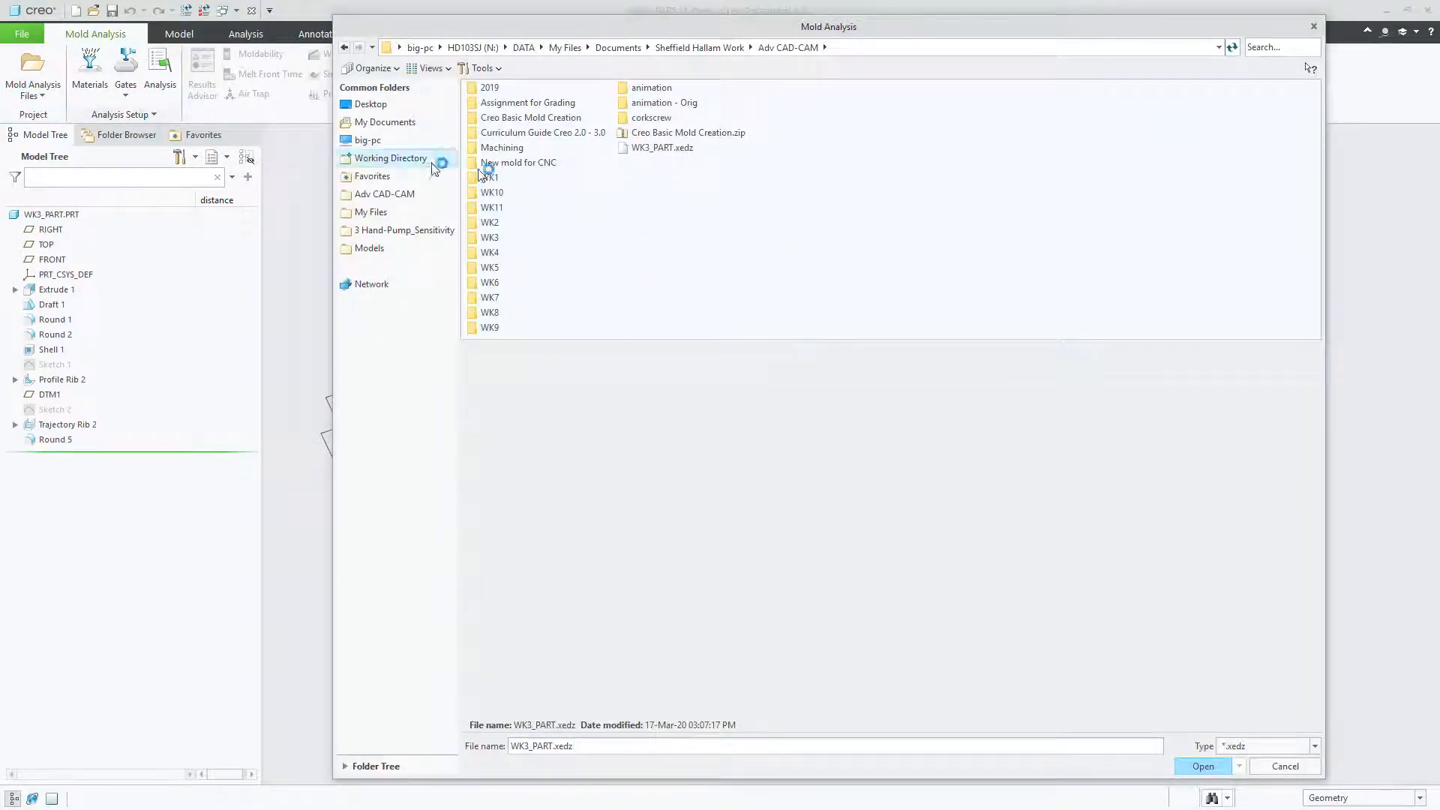
left_click(687, 154)
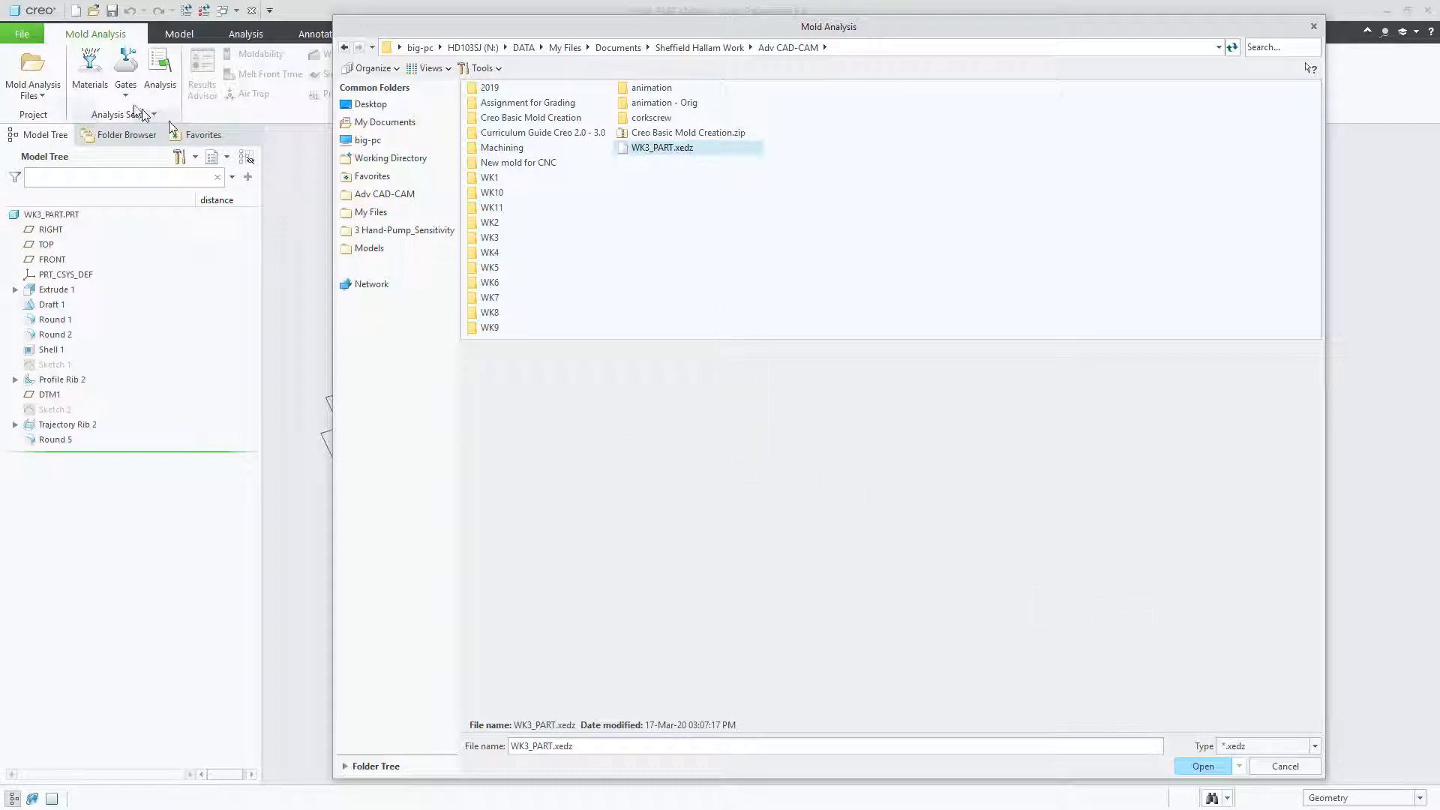
left_click(1287, 767)
Retrieve the saved mold analysis project WK3_PART.xedz from the Adv CAD-CAM folder.
left_click(33, 86)
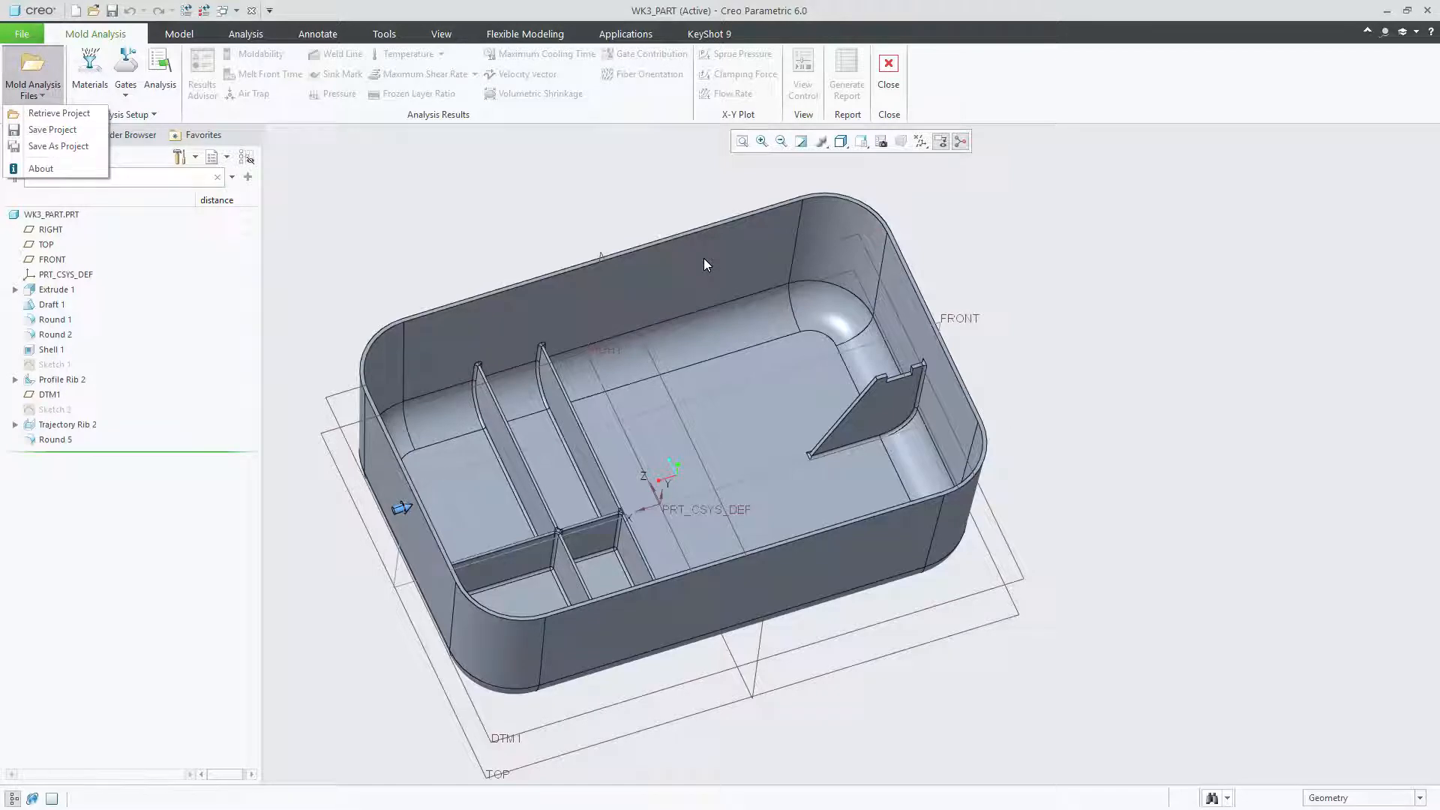
left_click(64, 114)
double_click(649, 150)
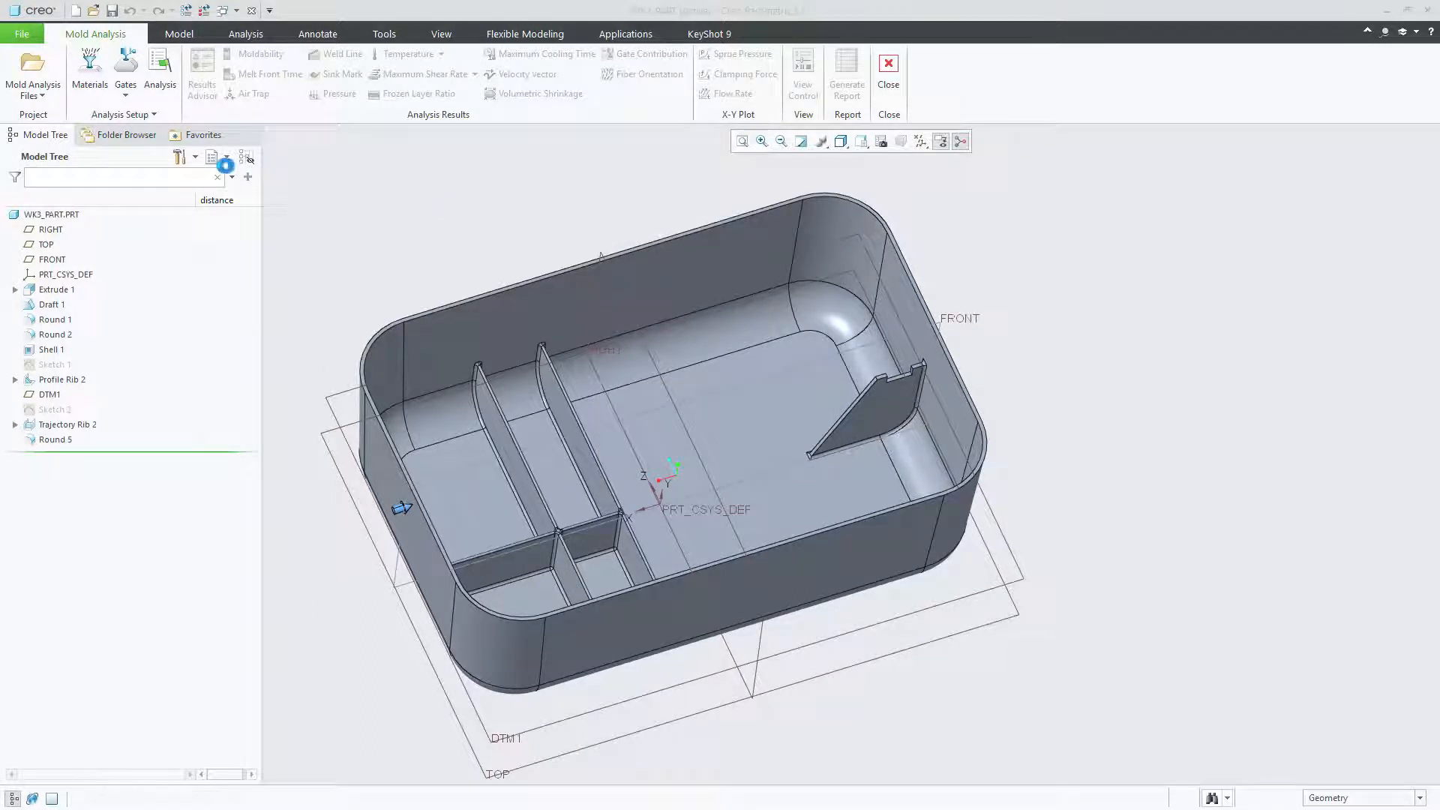
Select the 2 Gate setup analysis in the analysis setup to load its results, and close the setup.
left_click(158, 82)
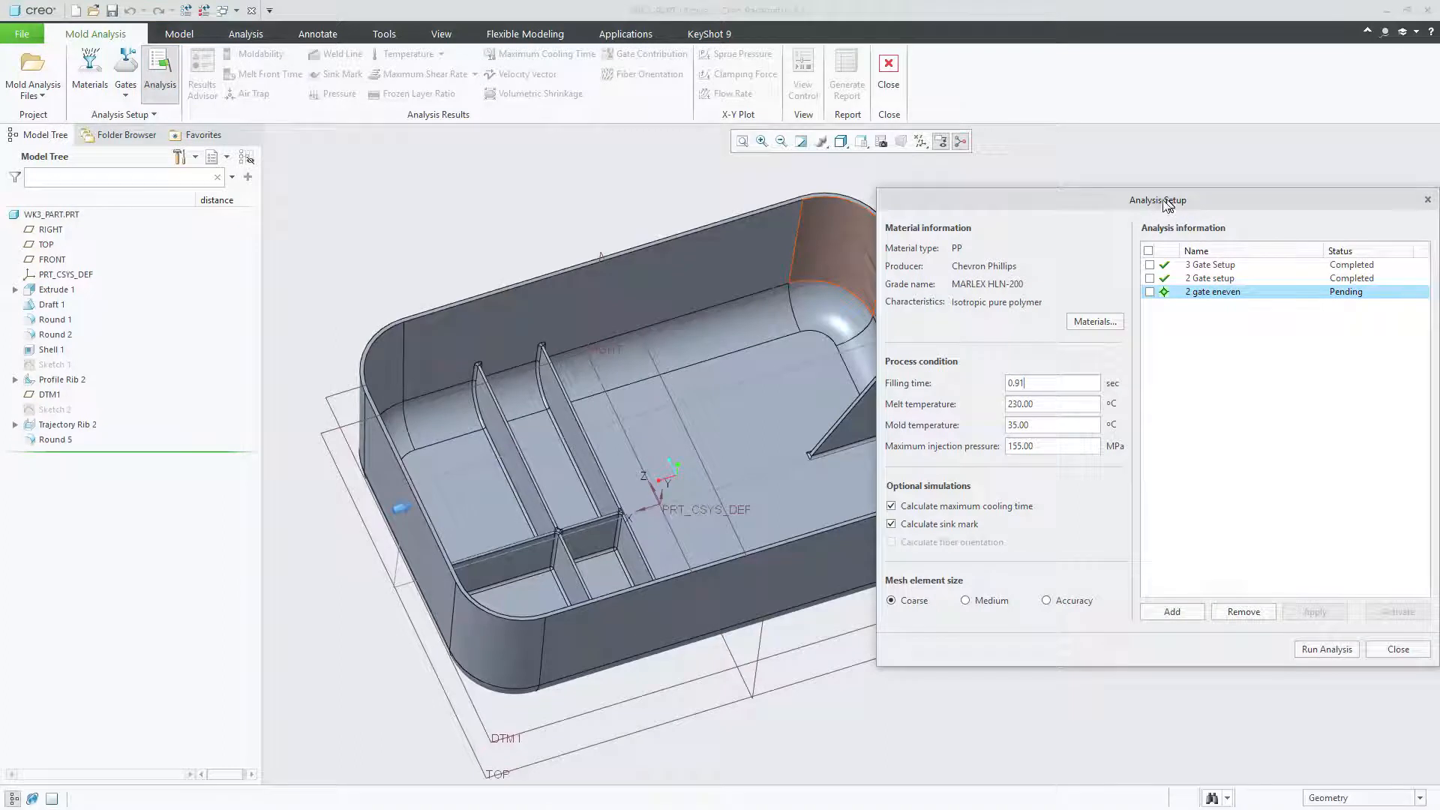
left_click_drag(1162, 201, 1078, 240)
left_click(1262, 318)
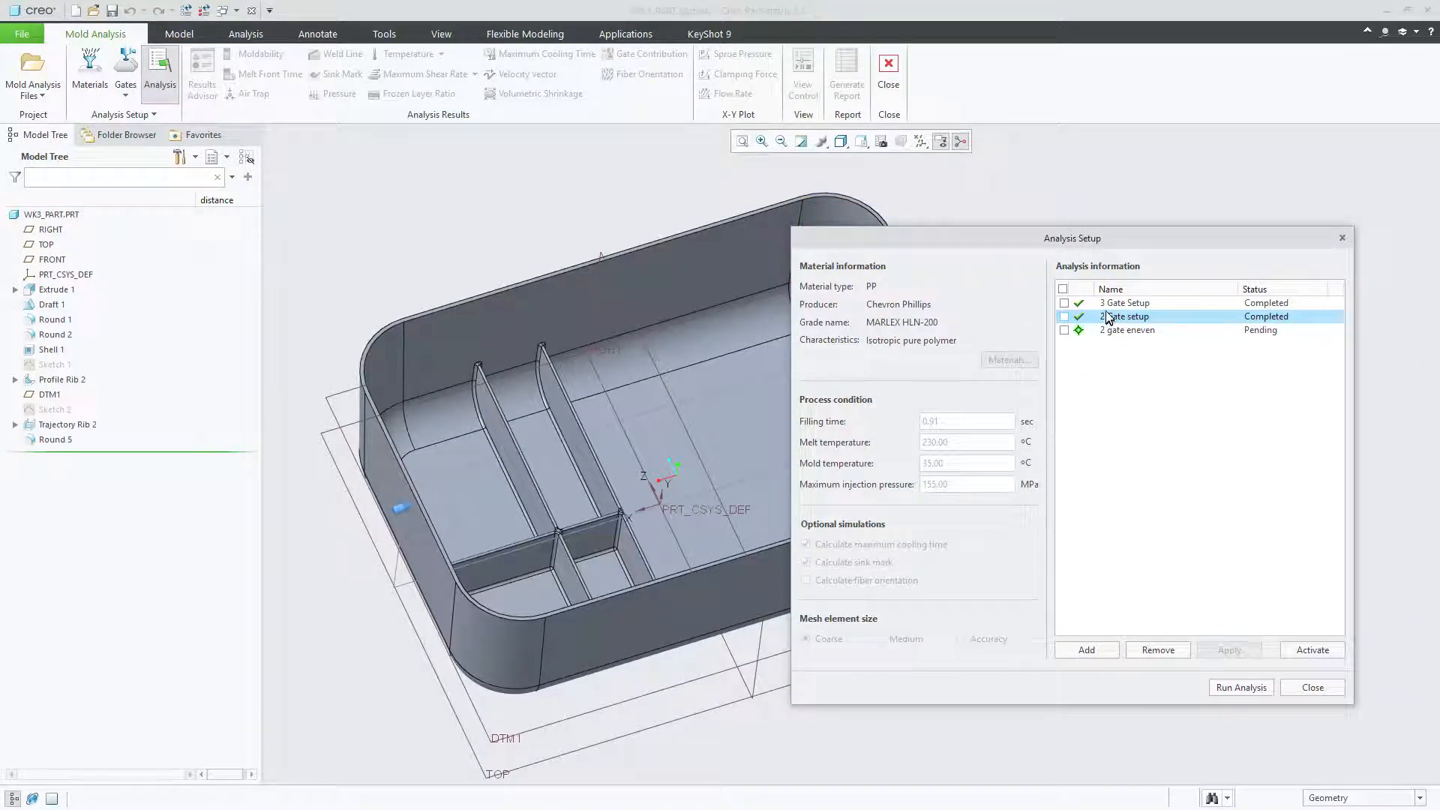
left_click(1314, 688)
Examine the moldability, volumetric shrinkage and gate contribution results of the 2 Gate setup from several angles.
left_click(255, 56)
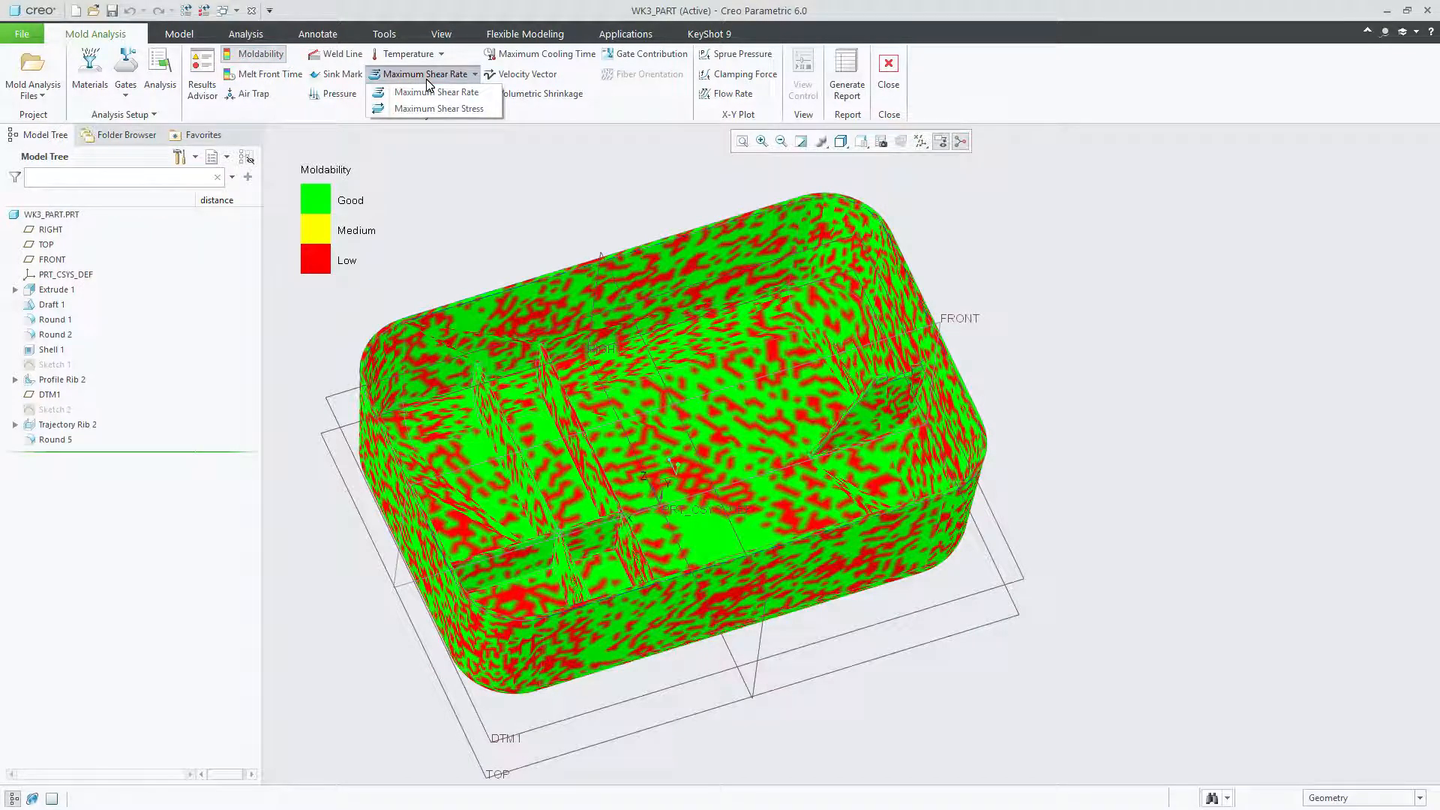
left_click(422, 94)
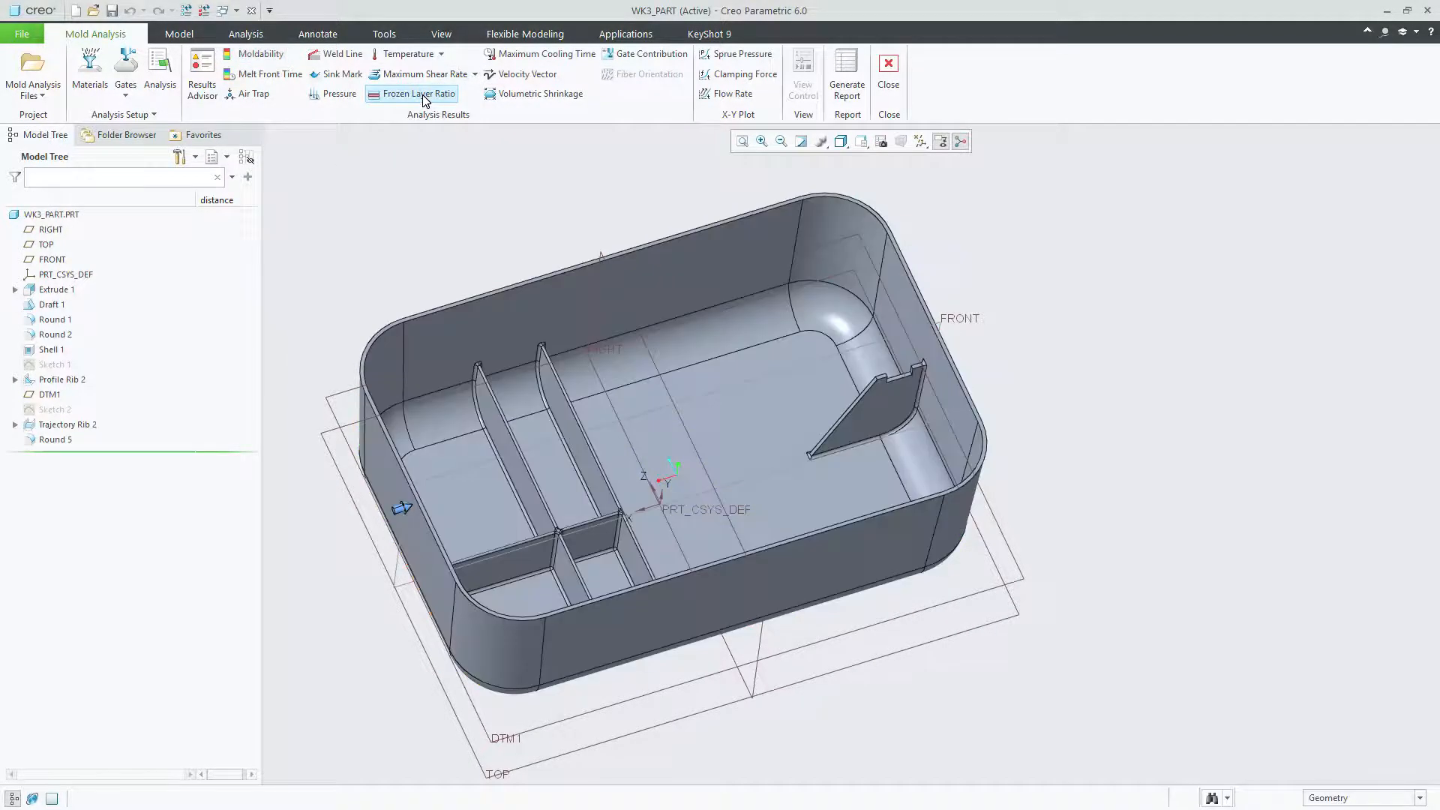
left_click(547, 98)
mouse_move(833, 318)
middle_mouse_down()
mouse_move(787, 250)
mouse_move(919, 291)
mouse_move(795, 195)
middle_mouse_up()
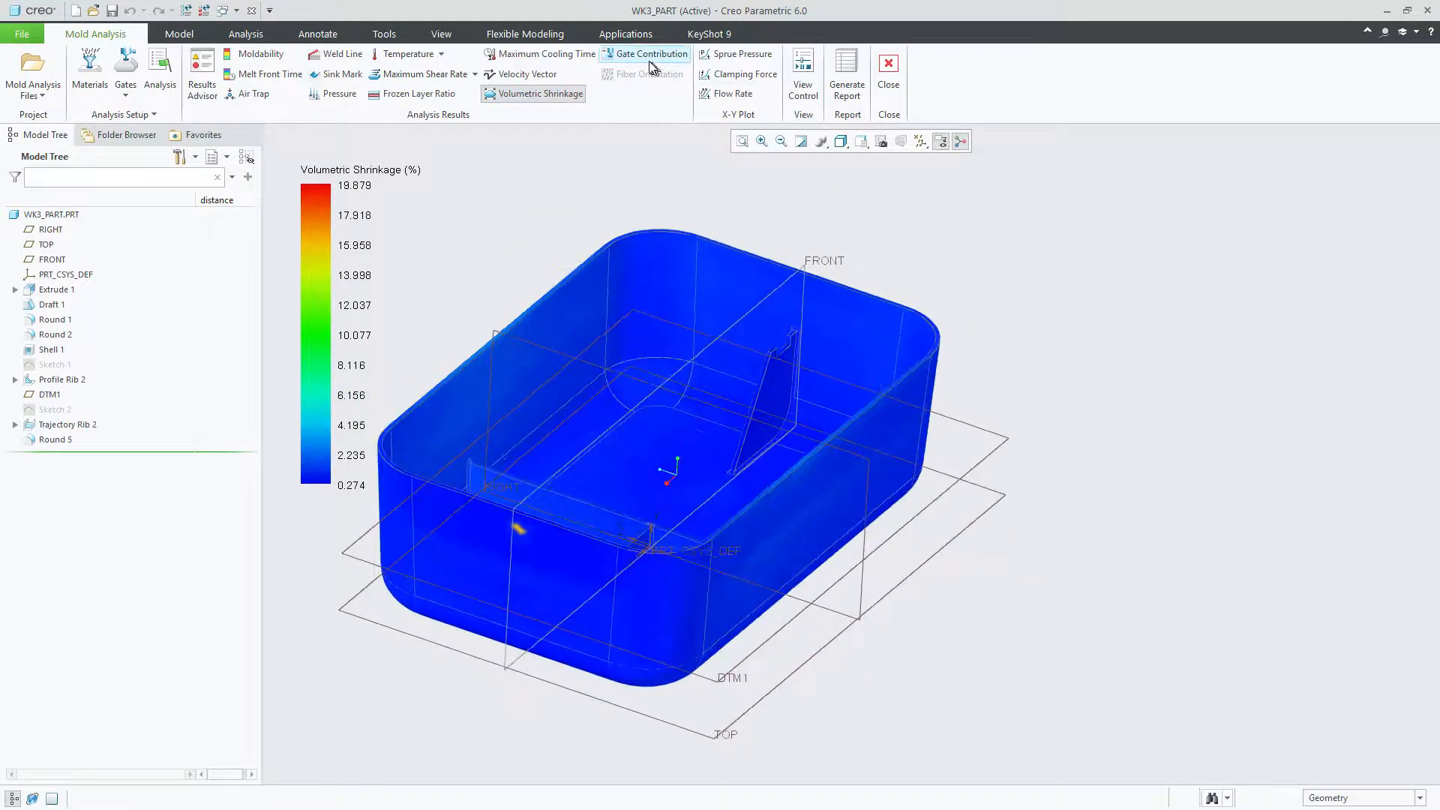
left_click(648, 58)
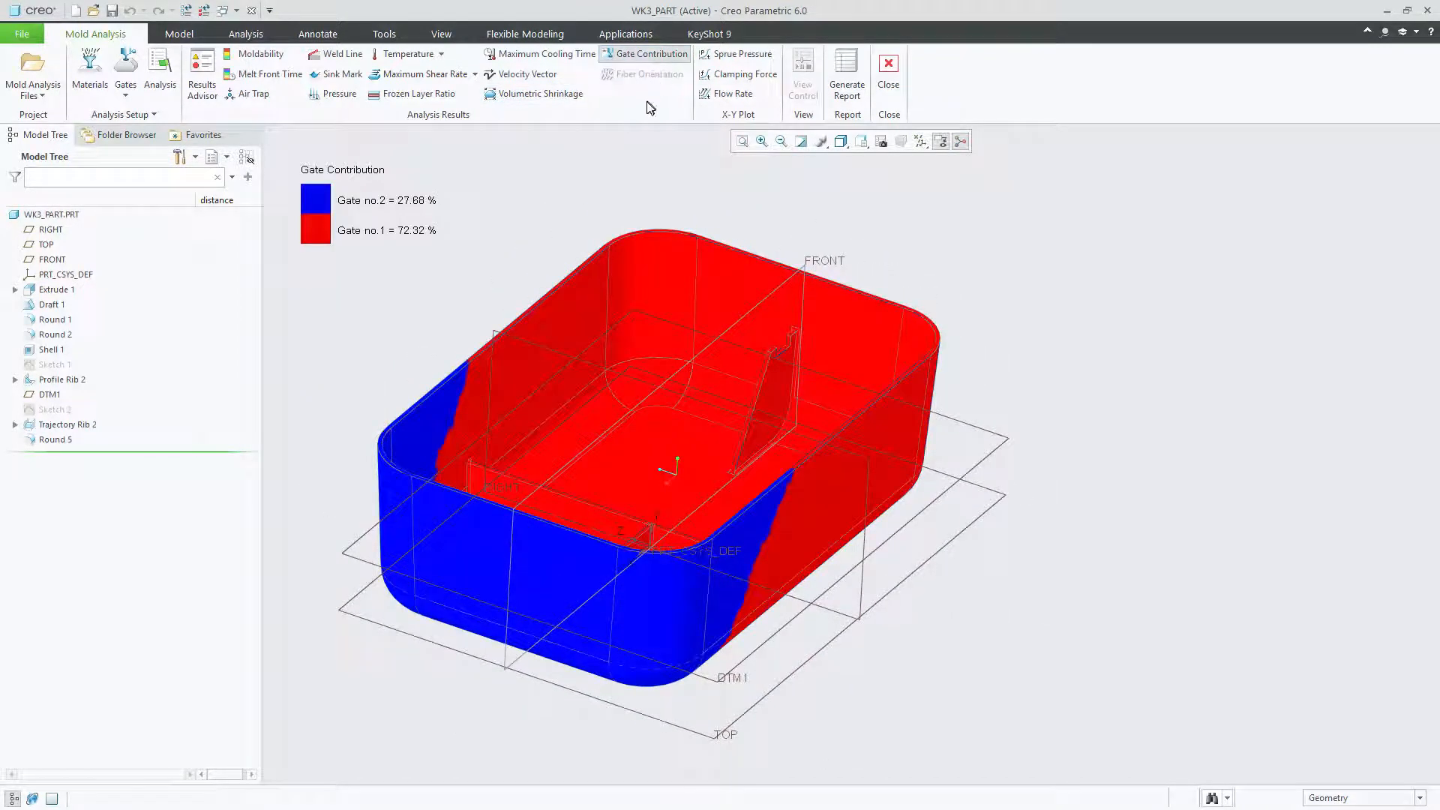
mouse_move(817, 317)
middle_mouse_down()
mouse_move(791, 332)
mouse_move(776, 409)
middle_mouse_up()
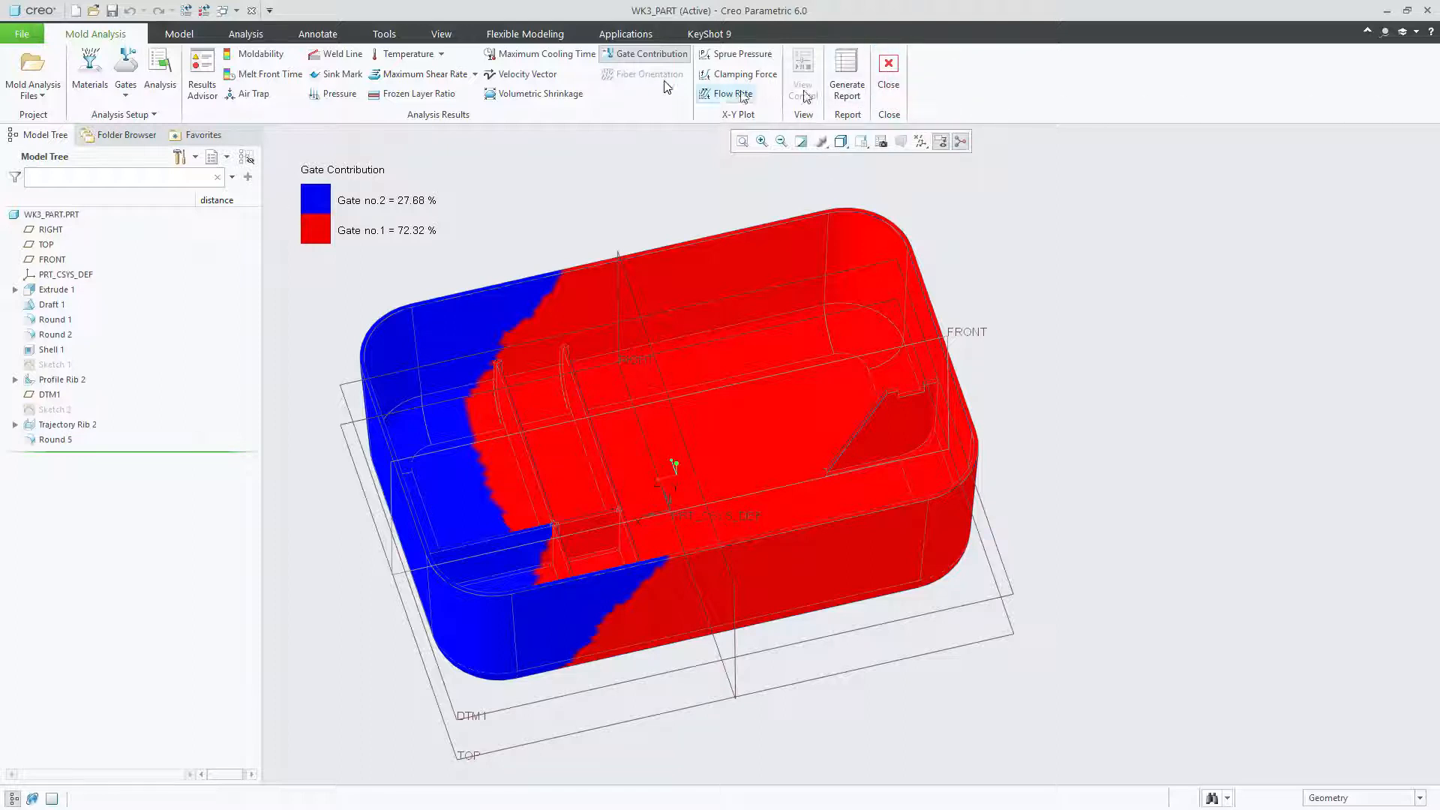
Open the About Mold Analysis Results help page full size and look through the Creo Mold Analysis help topics.
left_click(1430, 35)
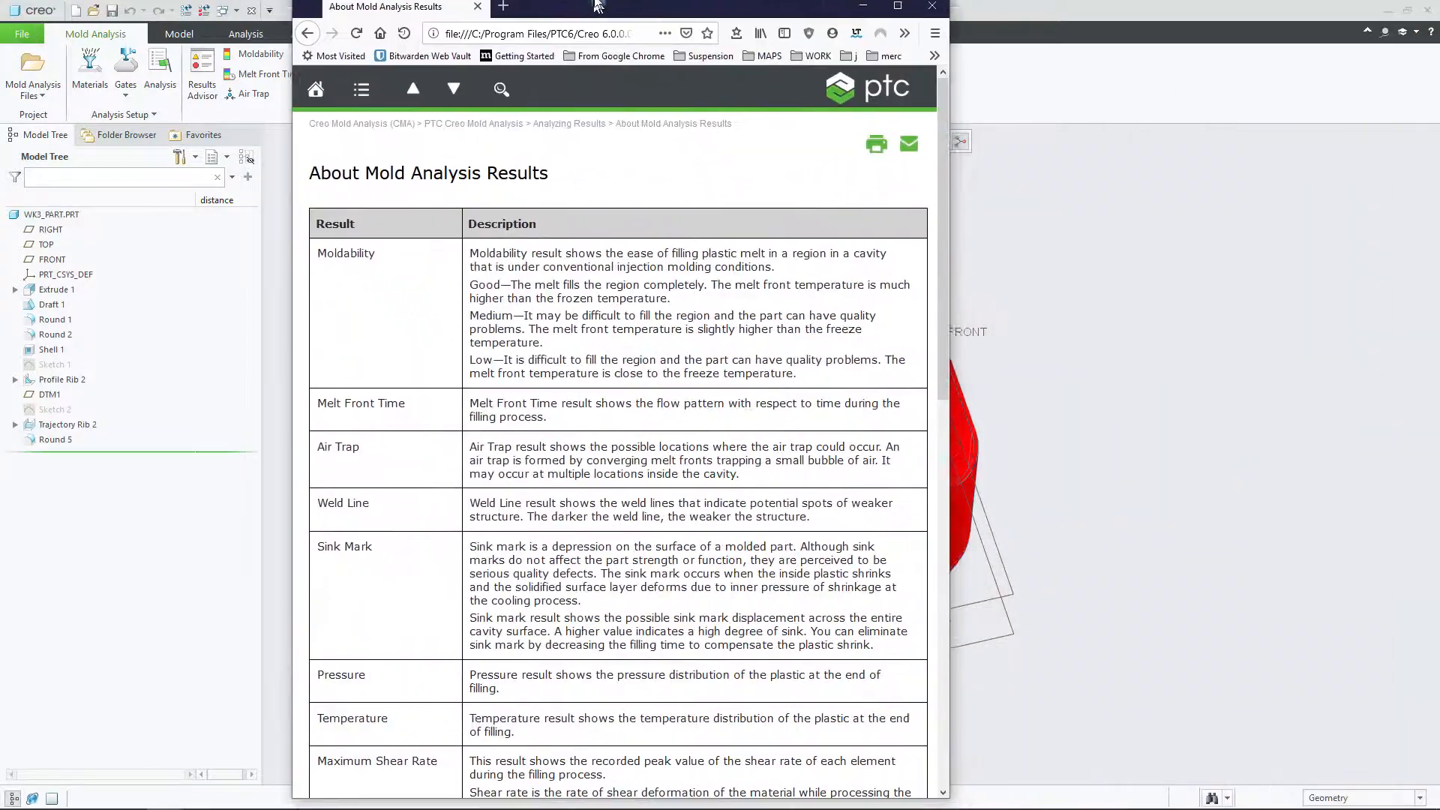
double_click(596, 6)
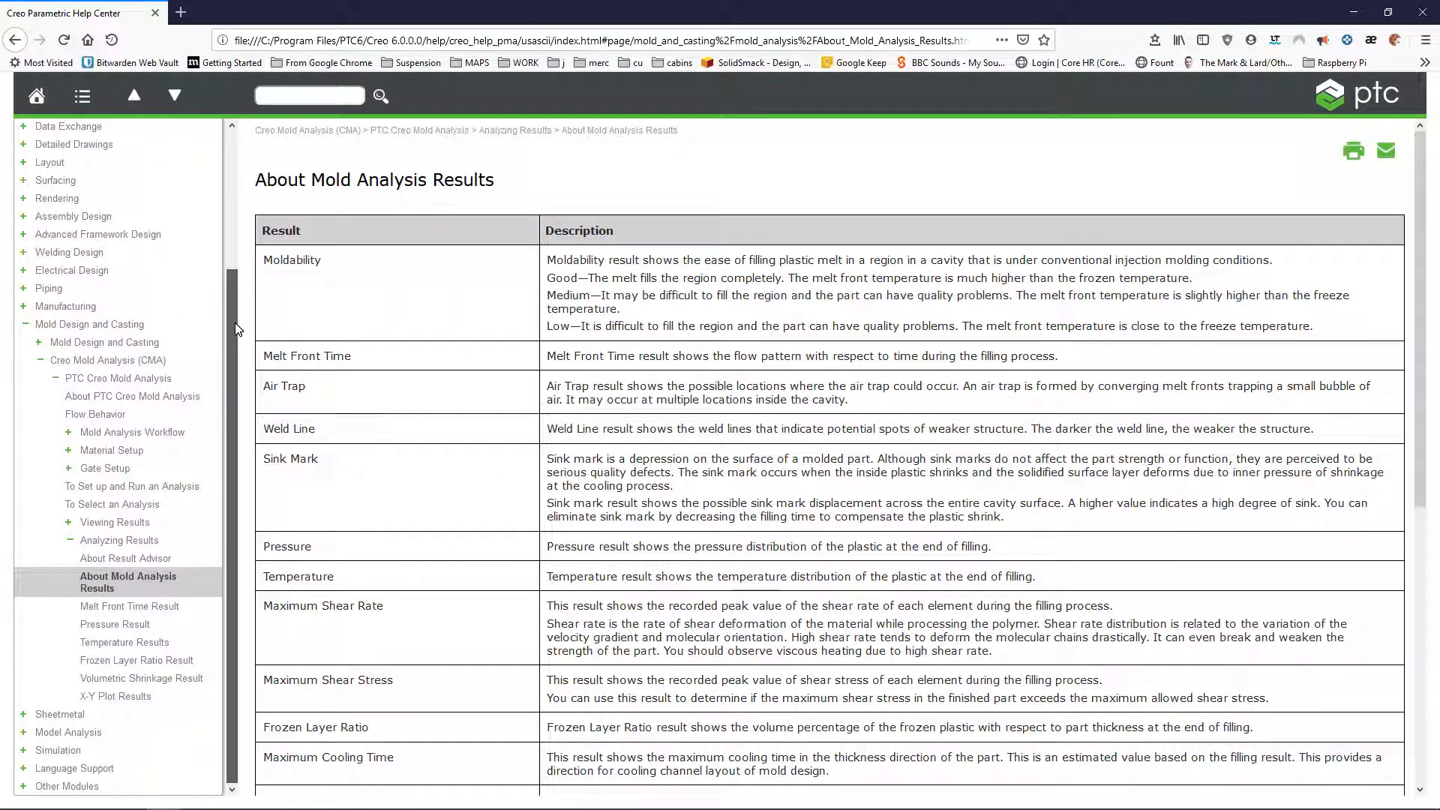
scroll(236, 321, "up", 4)
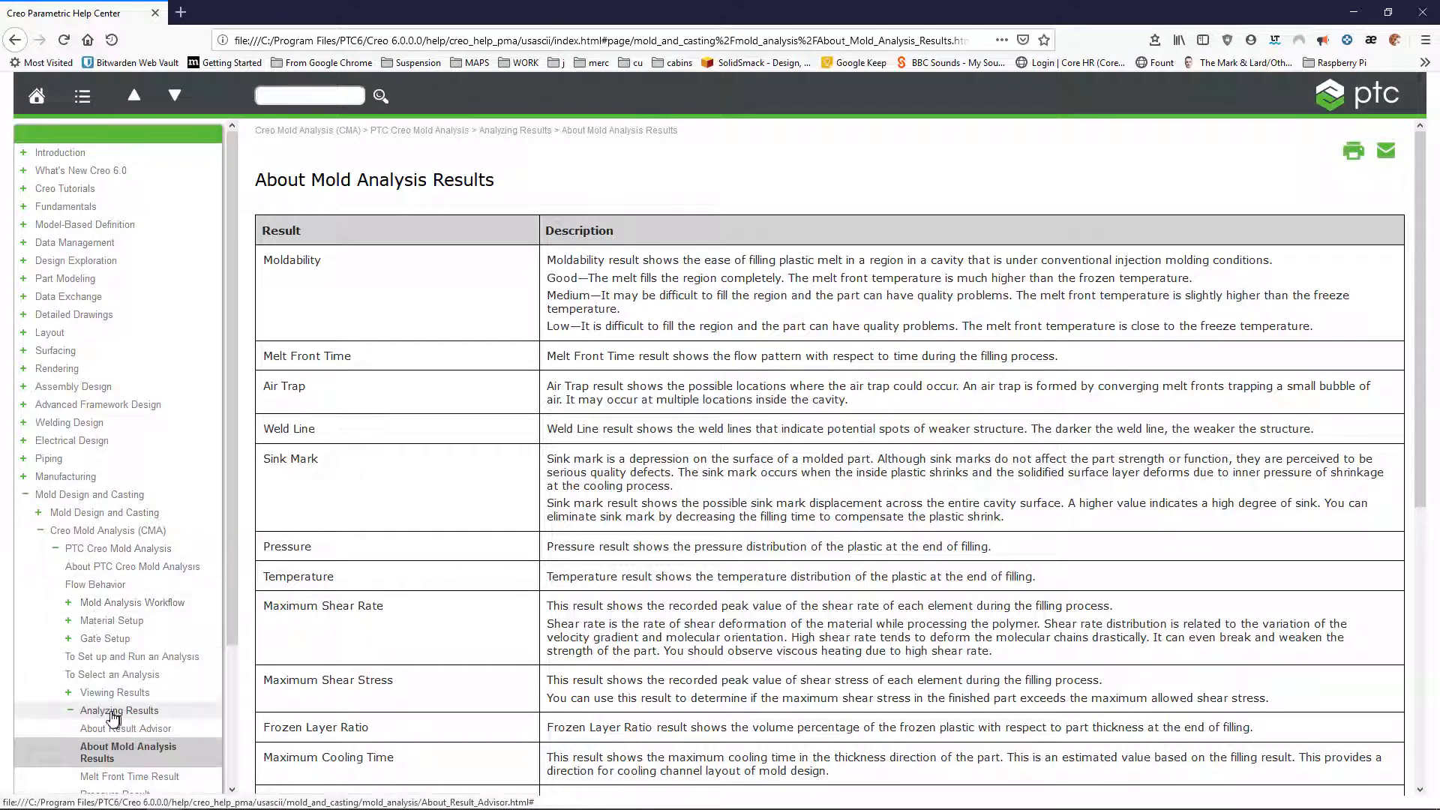
left_click_drag(231, 584, 238, 677)
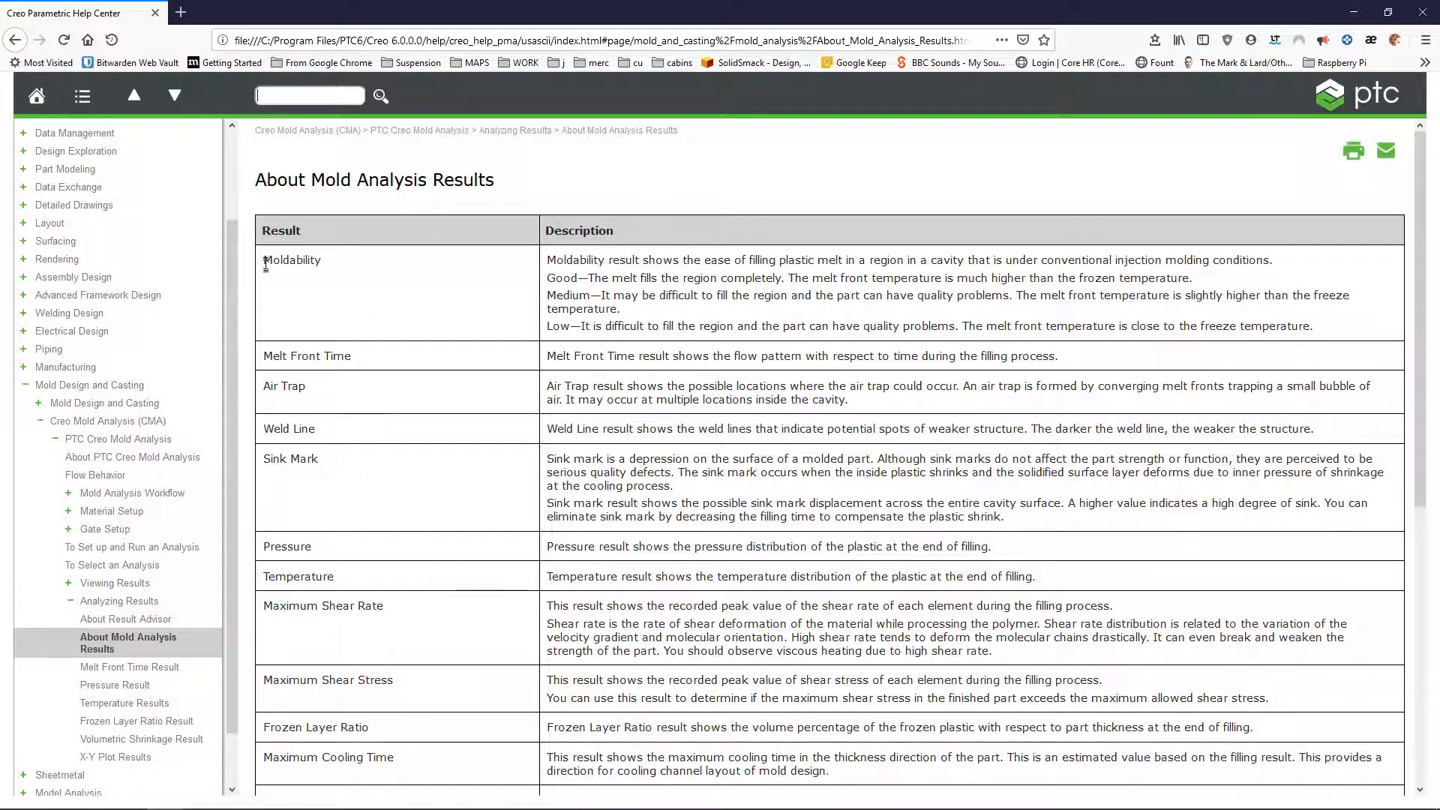
Read the help descriptions from moldability, air trap, weld line and sink mark through the plot results, and return to the tray.
left_click_drag(266, 260, 1321, 330)
left_click_drag(264, 385, 704, 399)
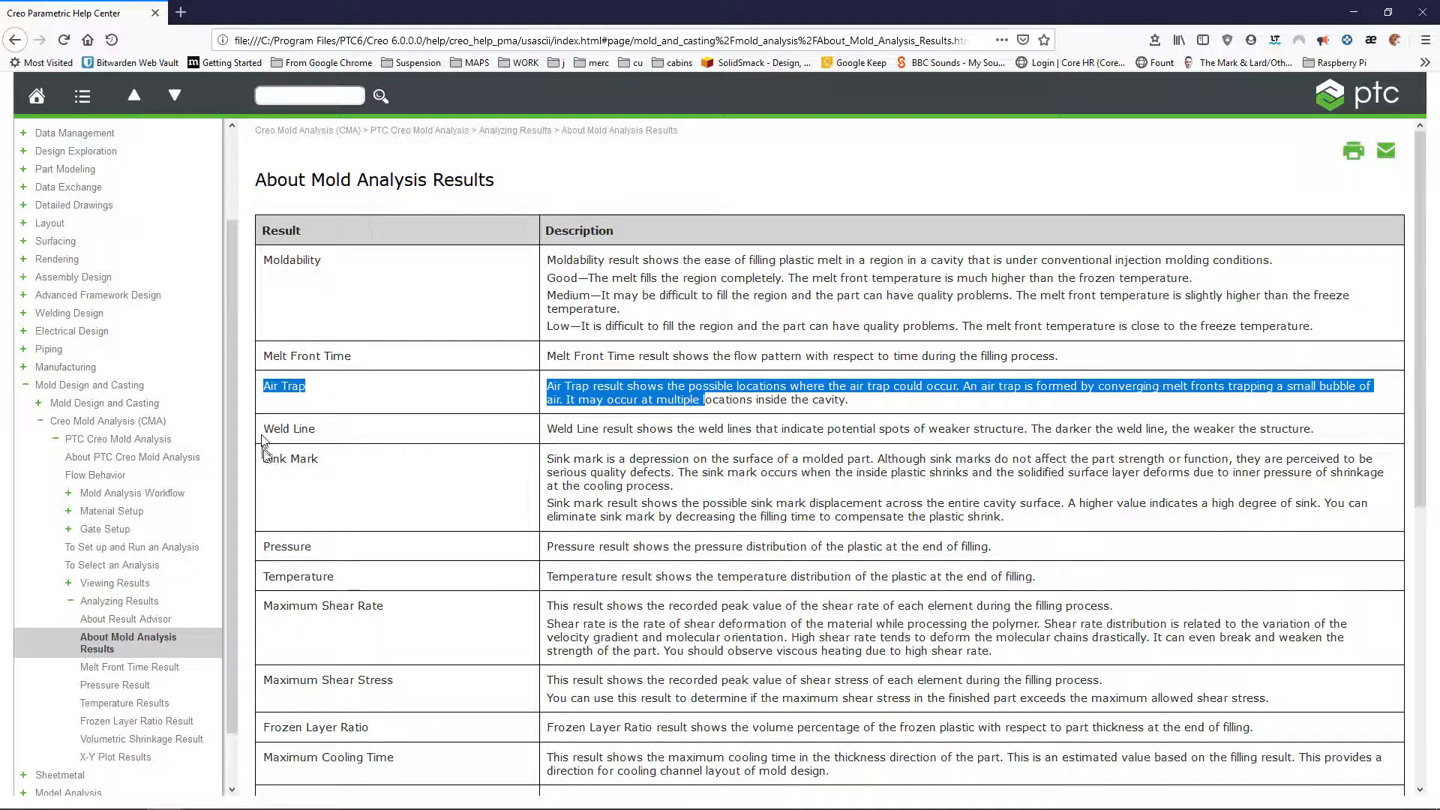
left_click_drag(263, 428, 446, 436)
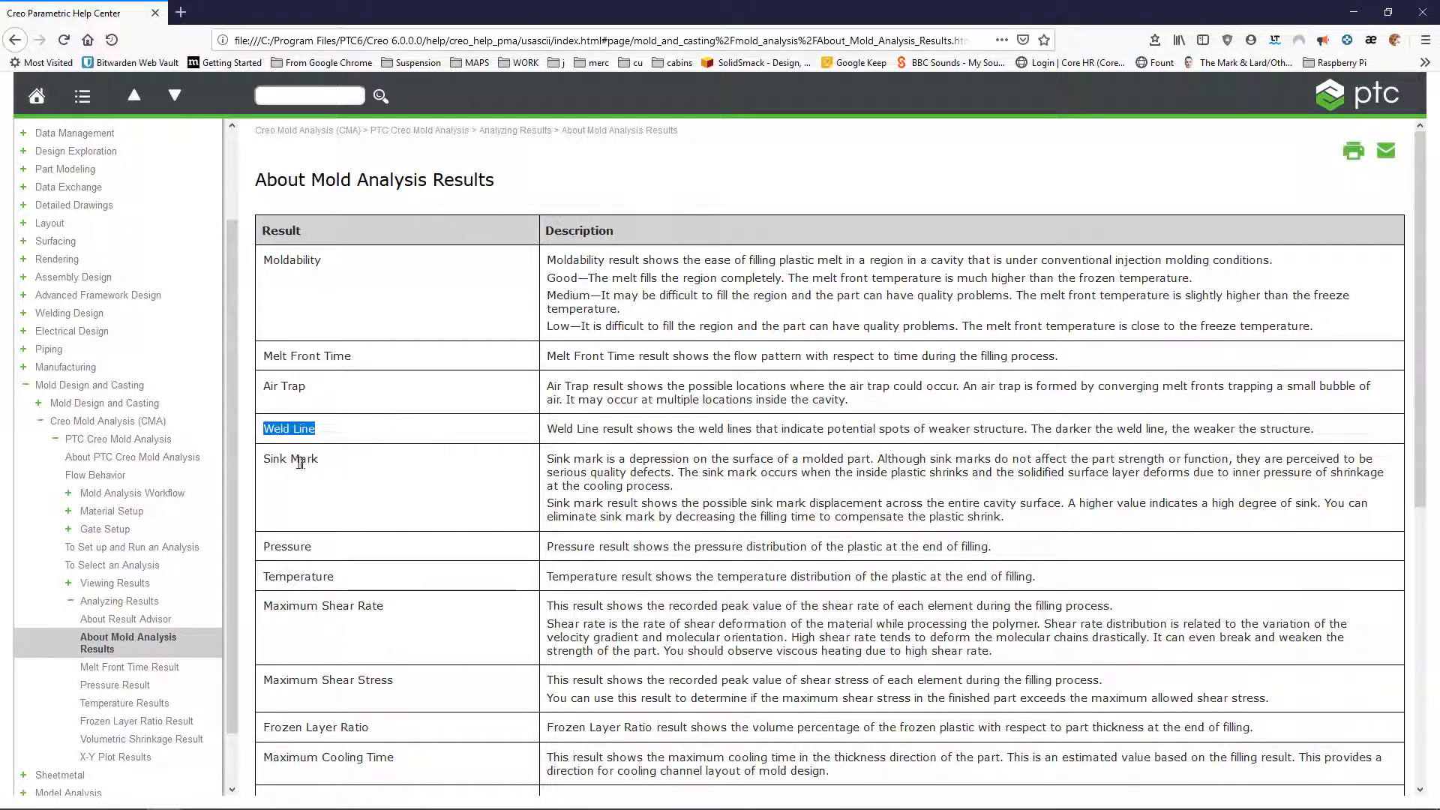
left_click_drag(286, 458, 318, 460)
scroll(537, 547, "down", 3)
scroll(537, 551, "down", 1)
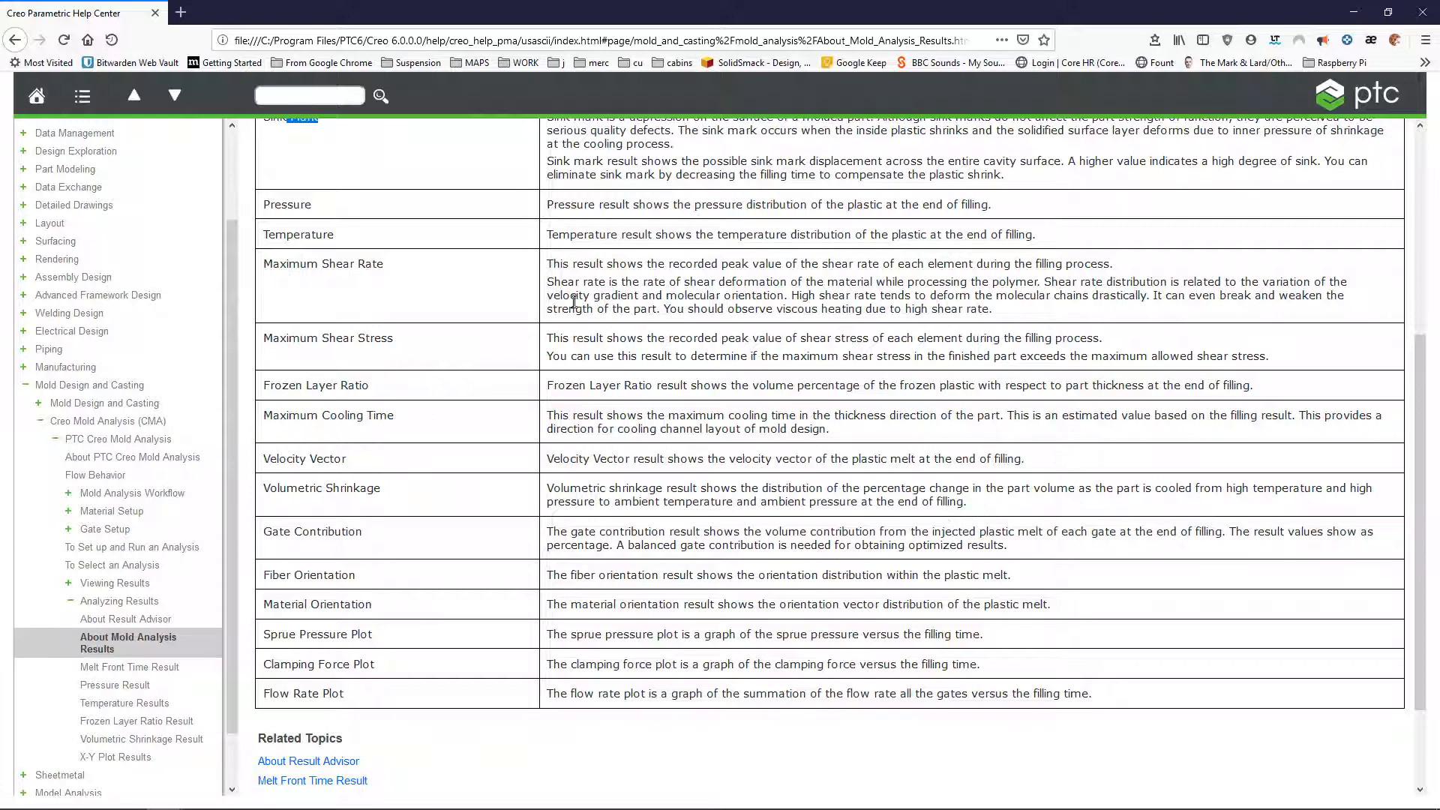
left_click_drag(643, 6, 1439, 281)
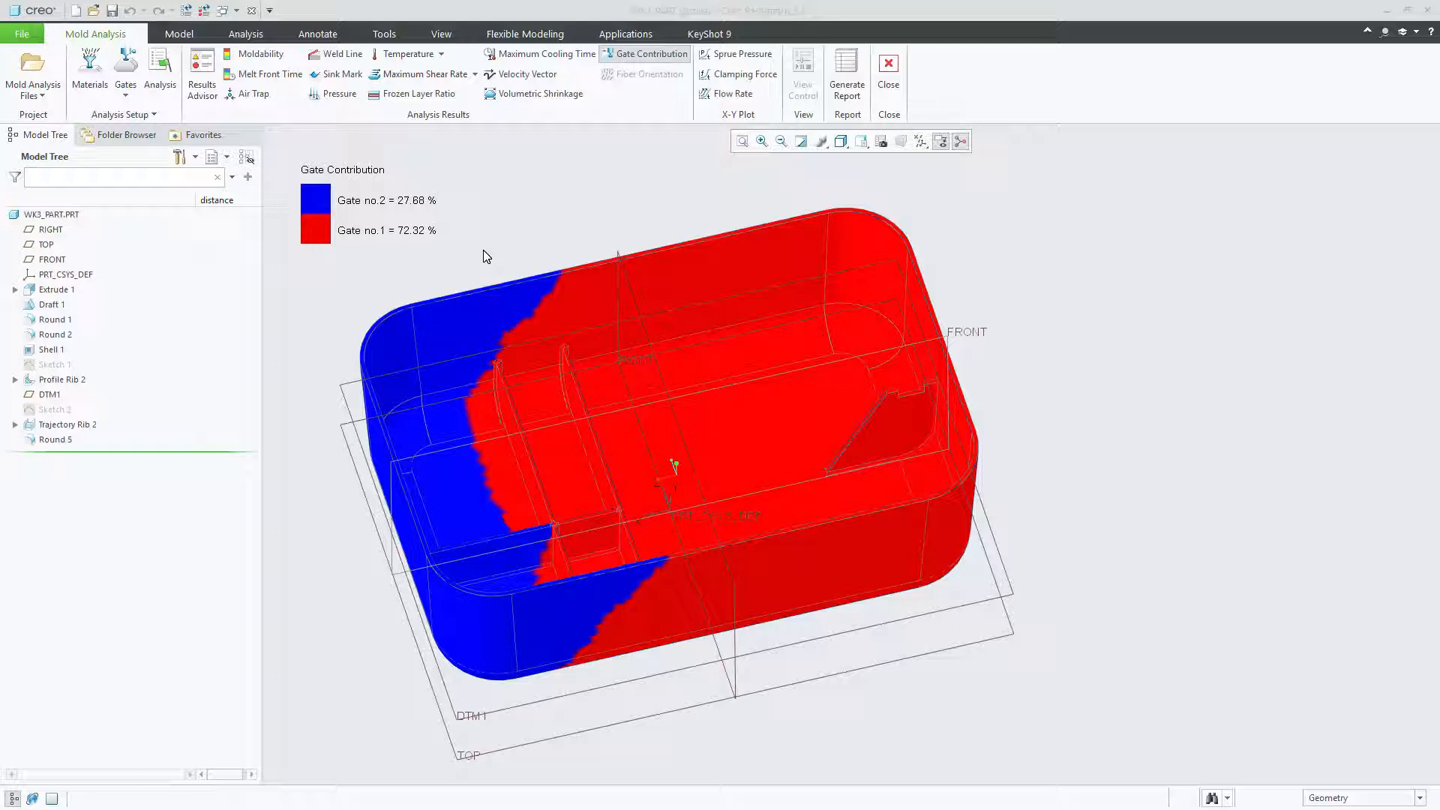
Start a mold analysis report titled "2 Gate Setup" and enter the author's name and the company "io".
left_click(857, 90)
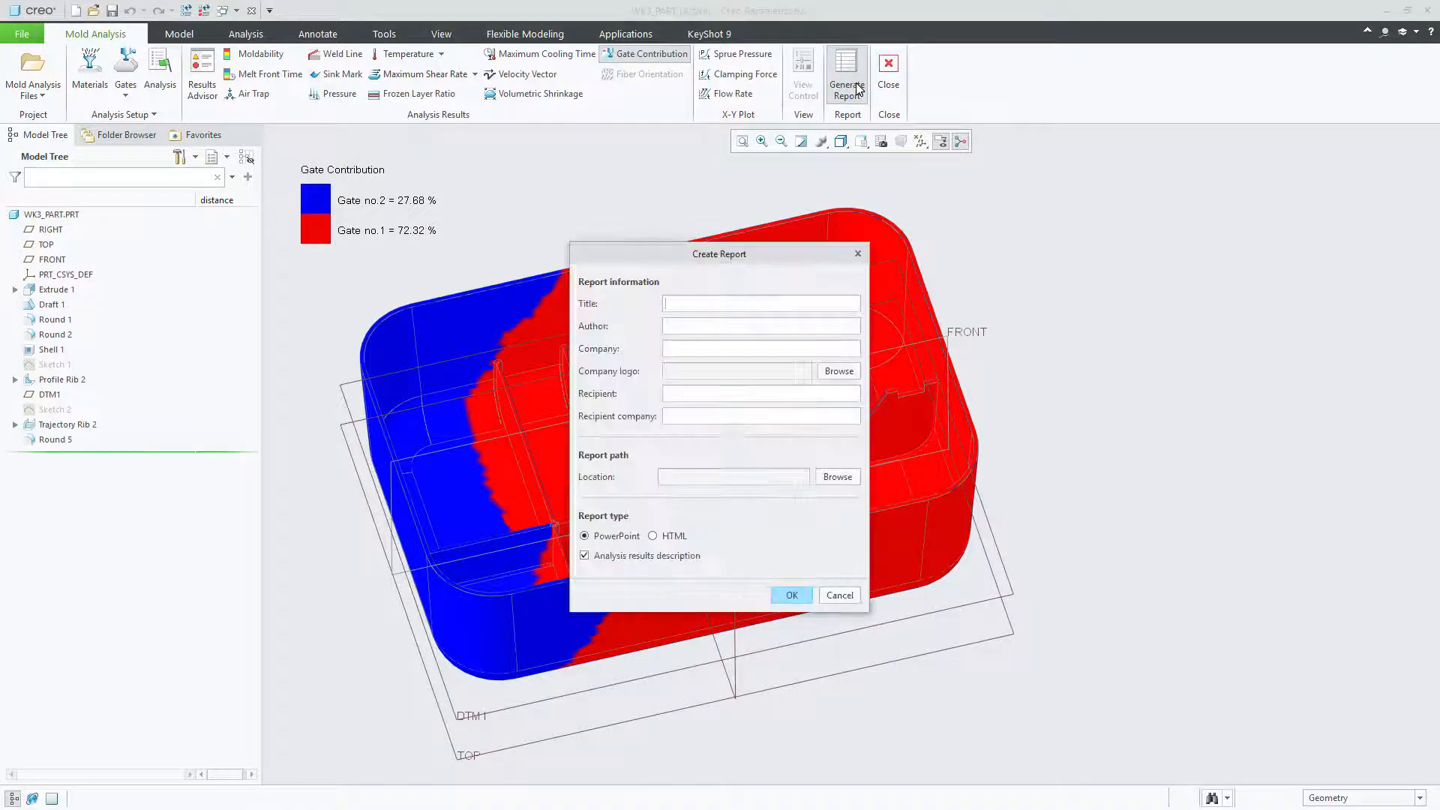
left_click(695, 301)
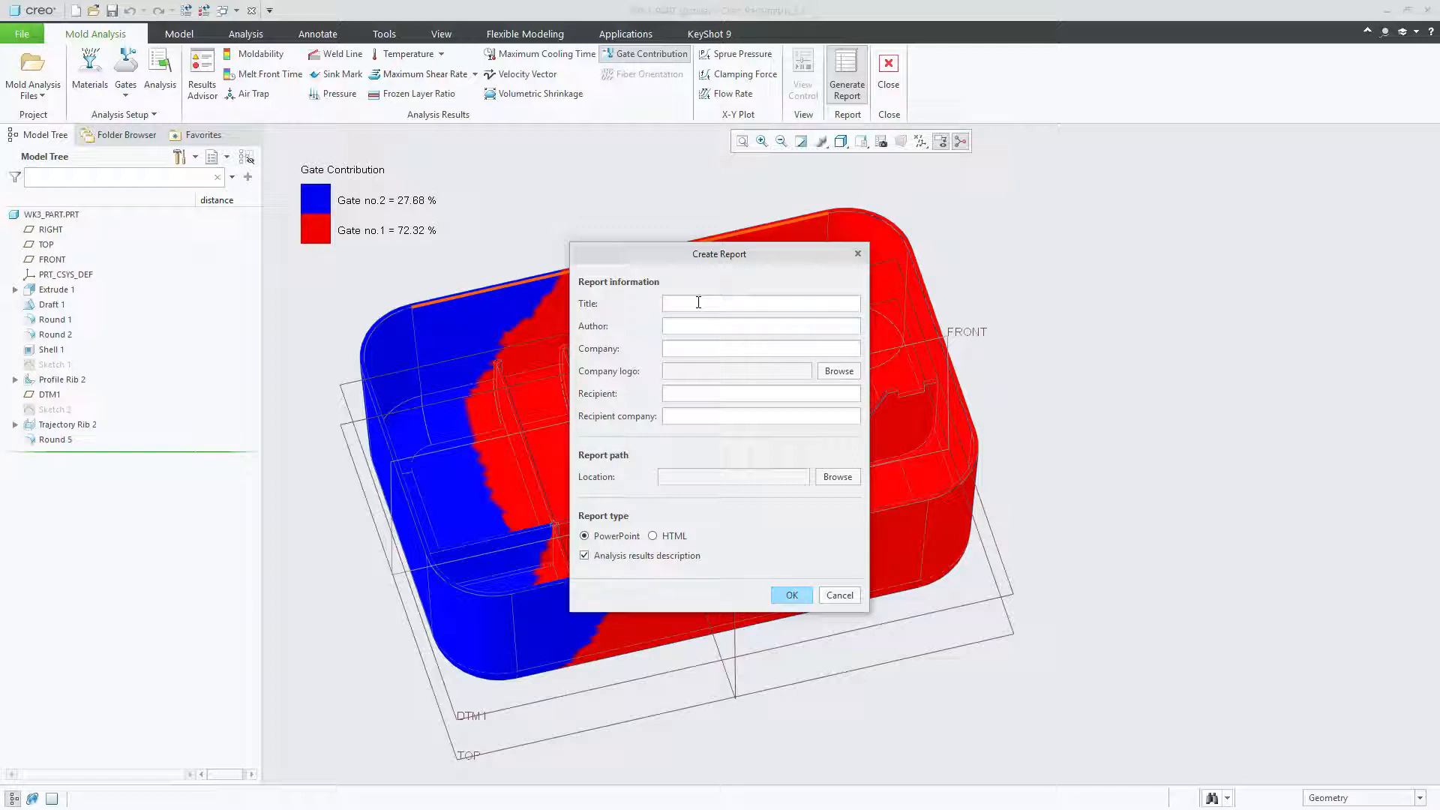
type("2 Gate Setup")
left_click(690, 330)
type("C Ward")
left_click(700, 349)
type("io")
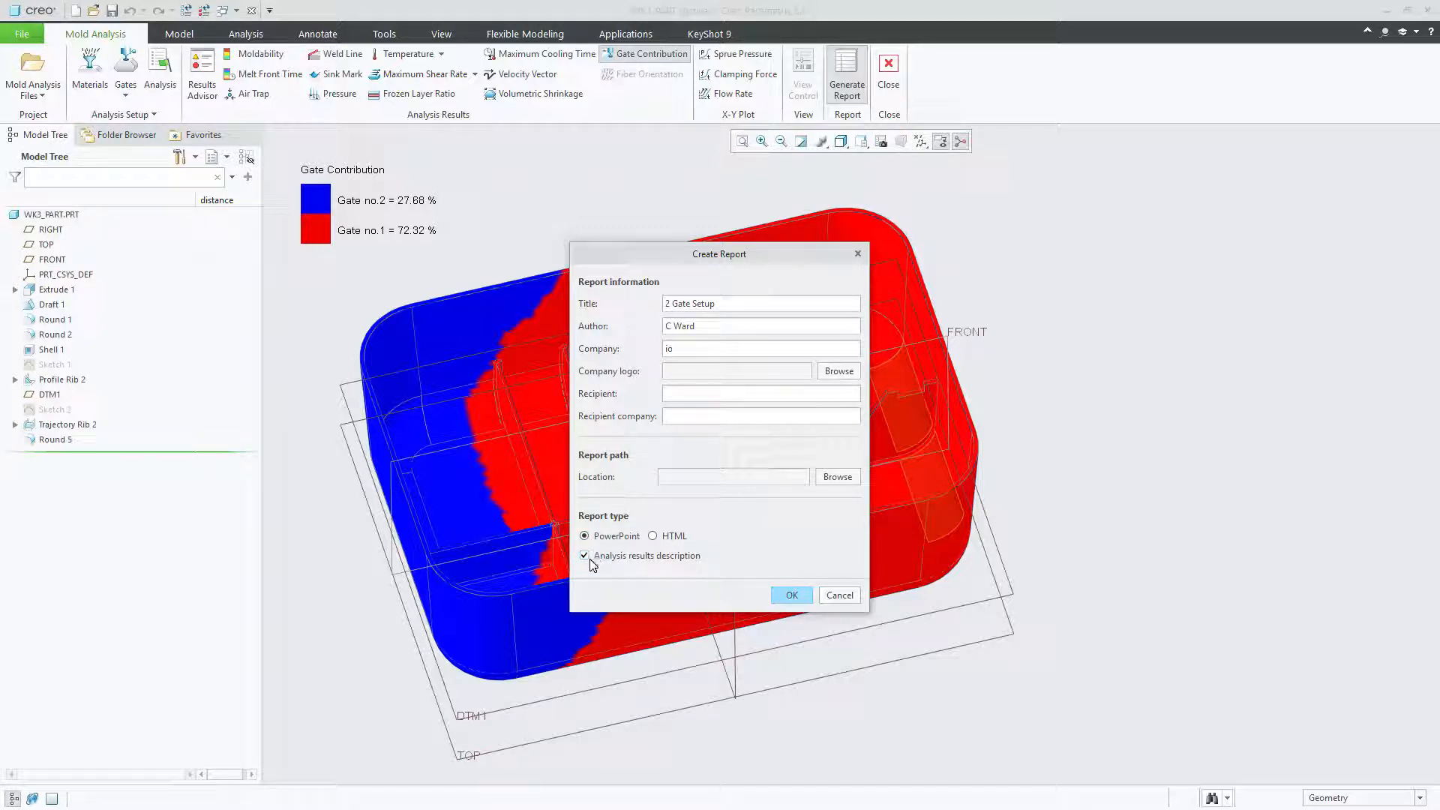
Set the report location to WK3_PARTB.pptx in the Adv CAD-CAM folder, generate the PowerPoint report with result descriptions, and switch to it in PowerPoint.
left_click(793, 596)
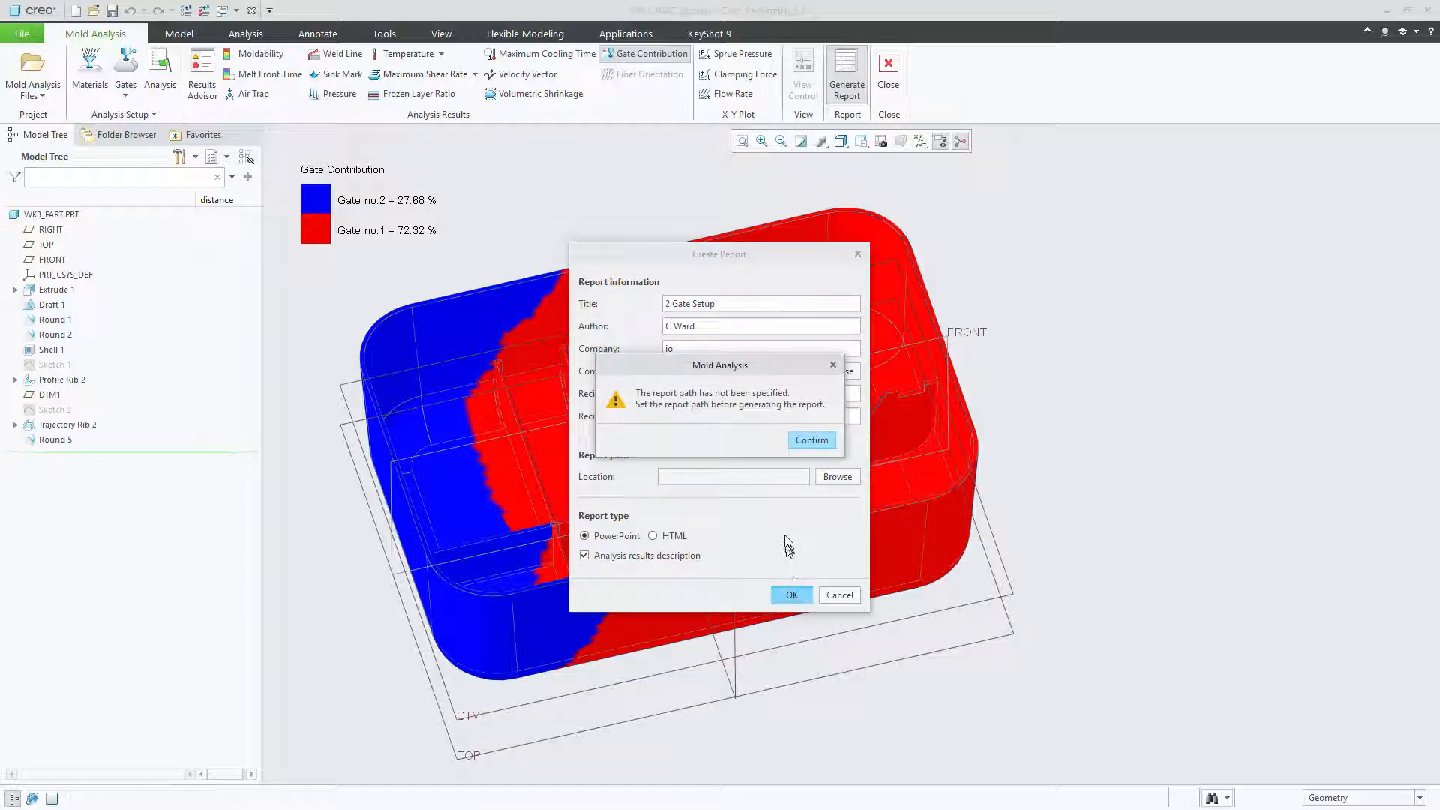
left_click(812, 440)
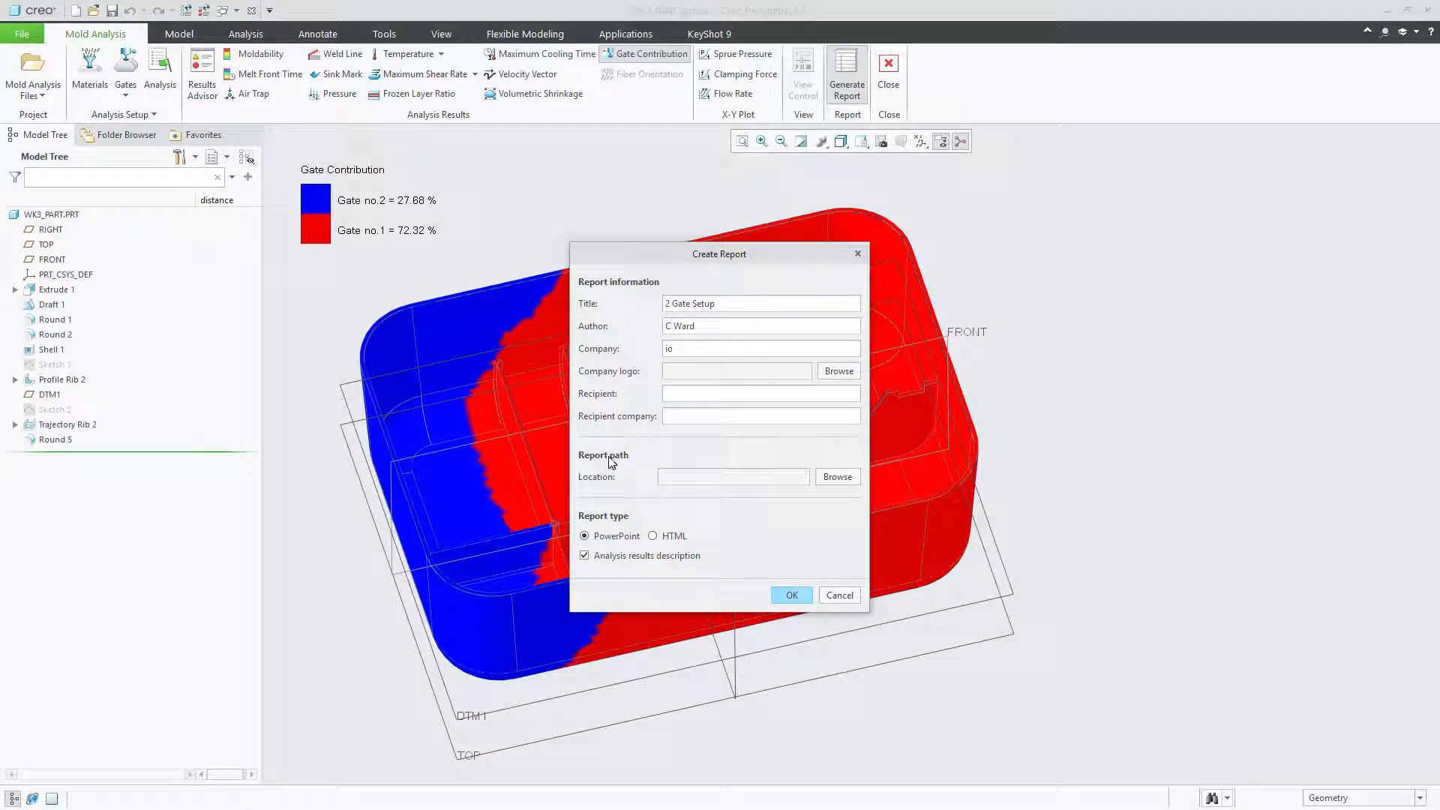
left_click(834, 478)
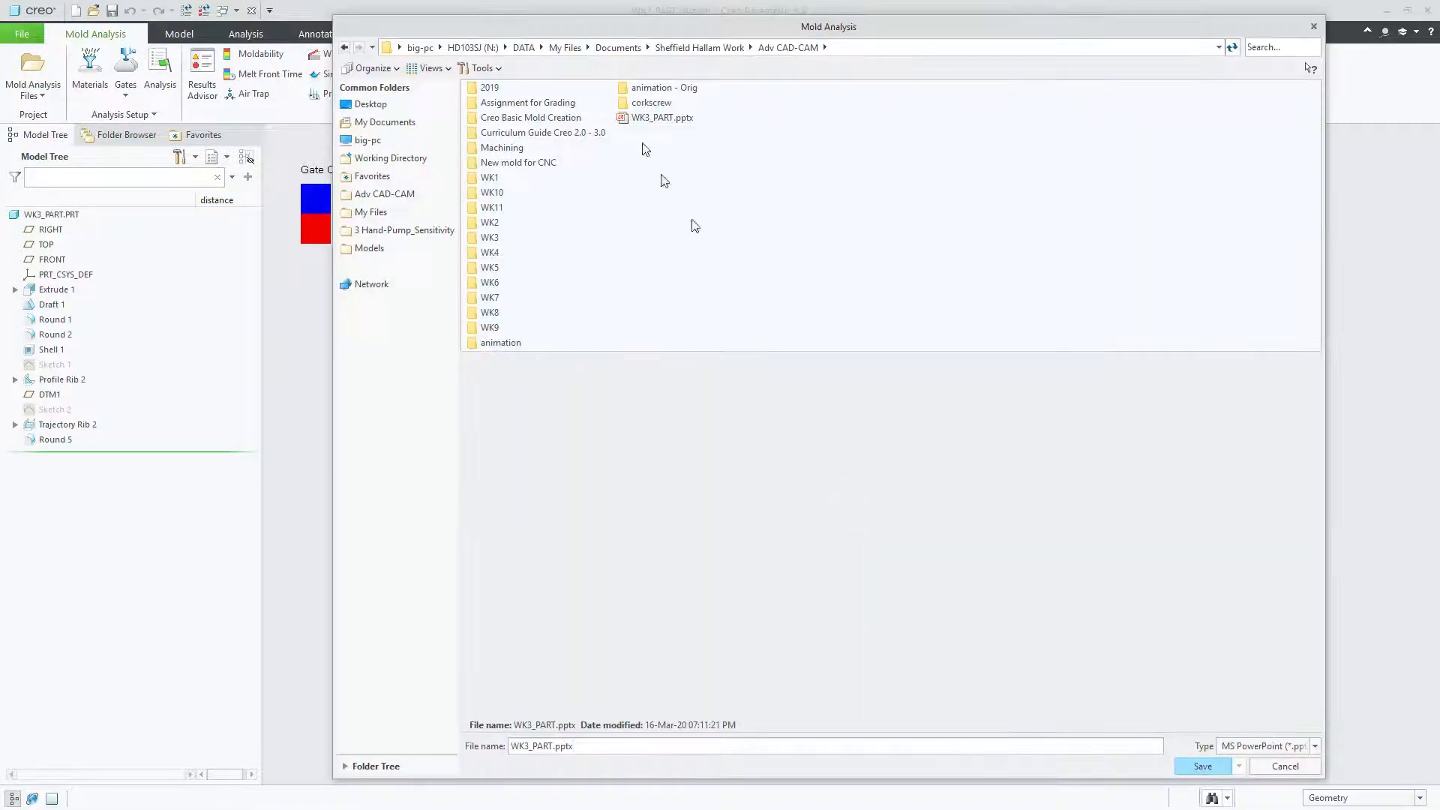
left_click(555, 745)
type("B")
left_click(1203, 766)
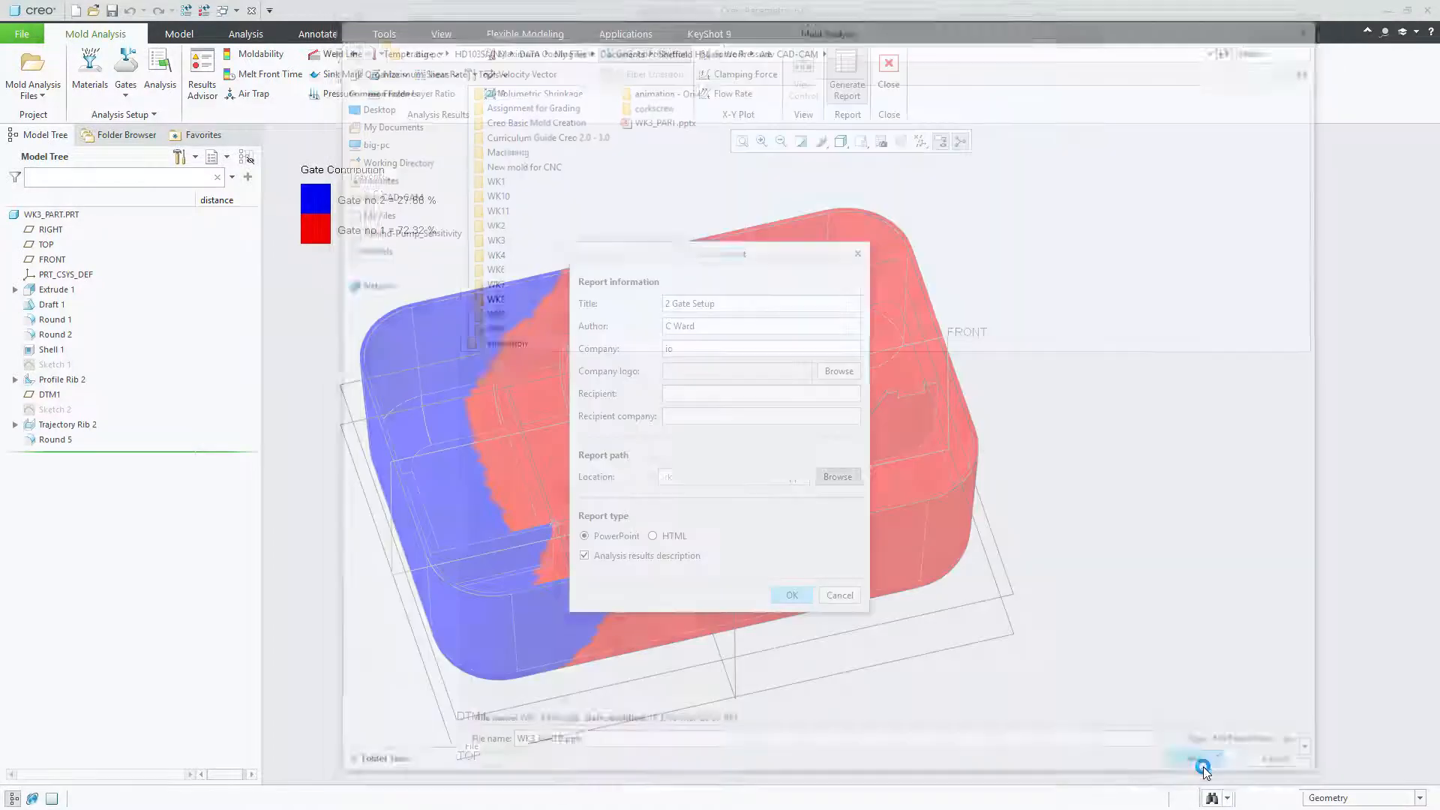
left_click(789, 594)
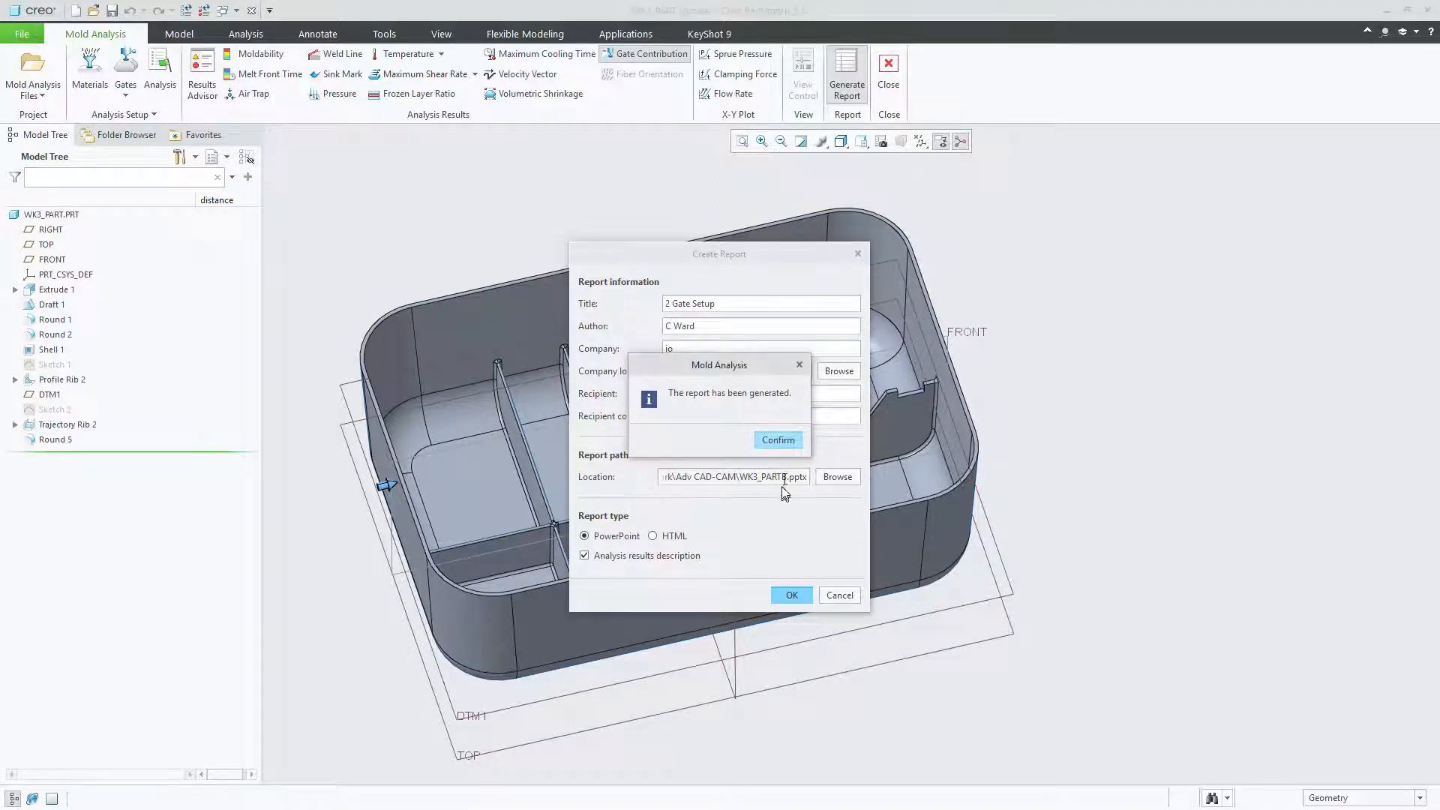
left_click(778, 440)
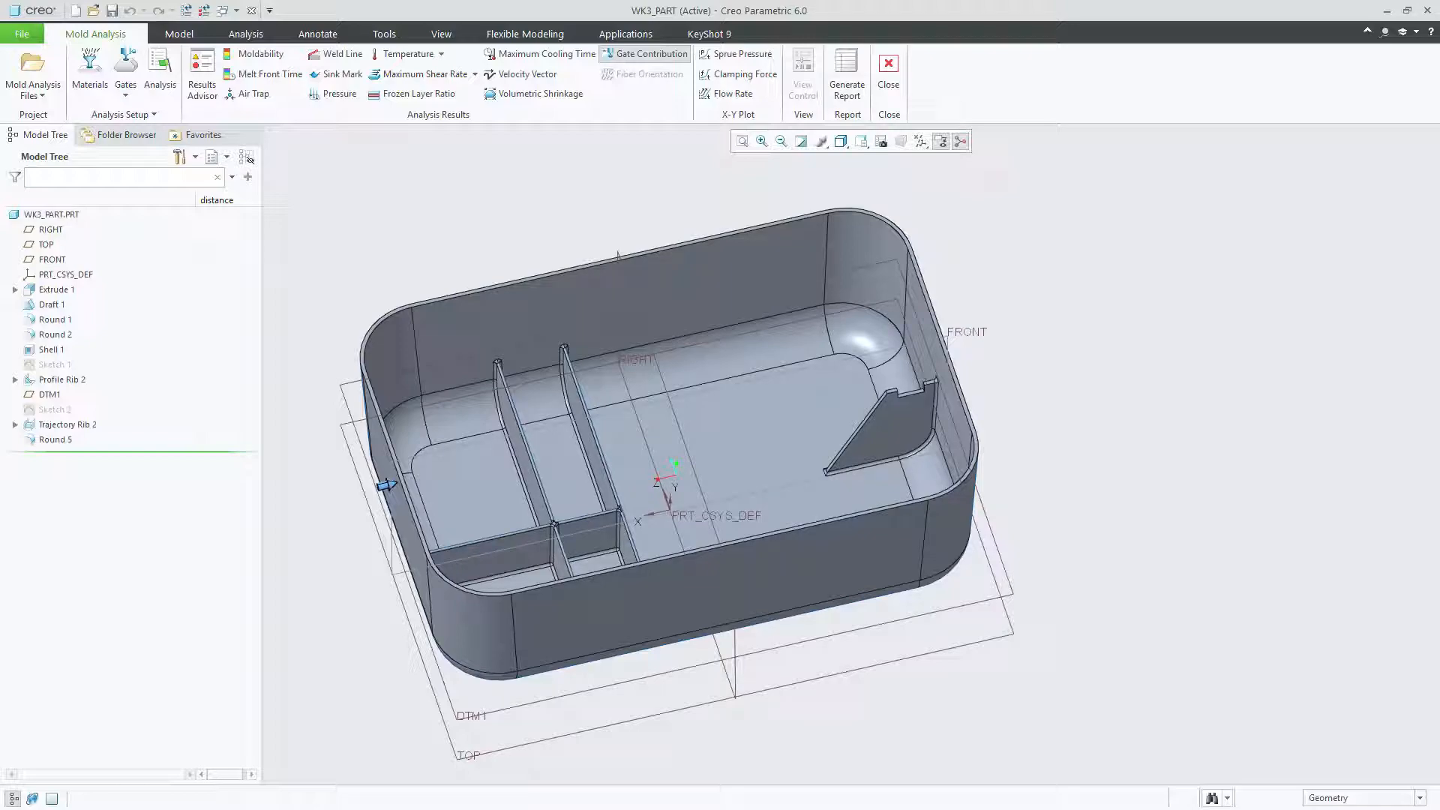
key("alt+Tab")
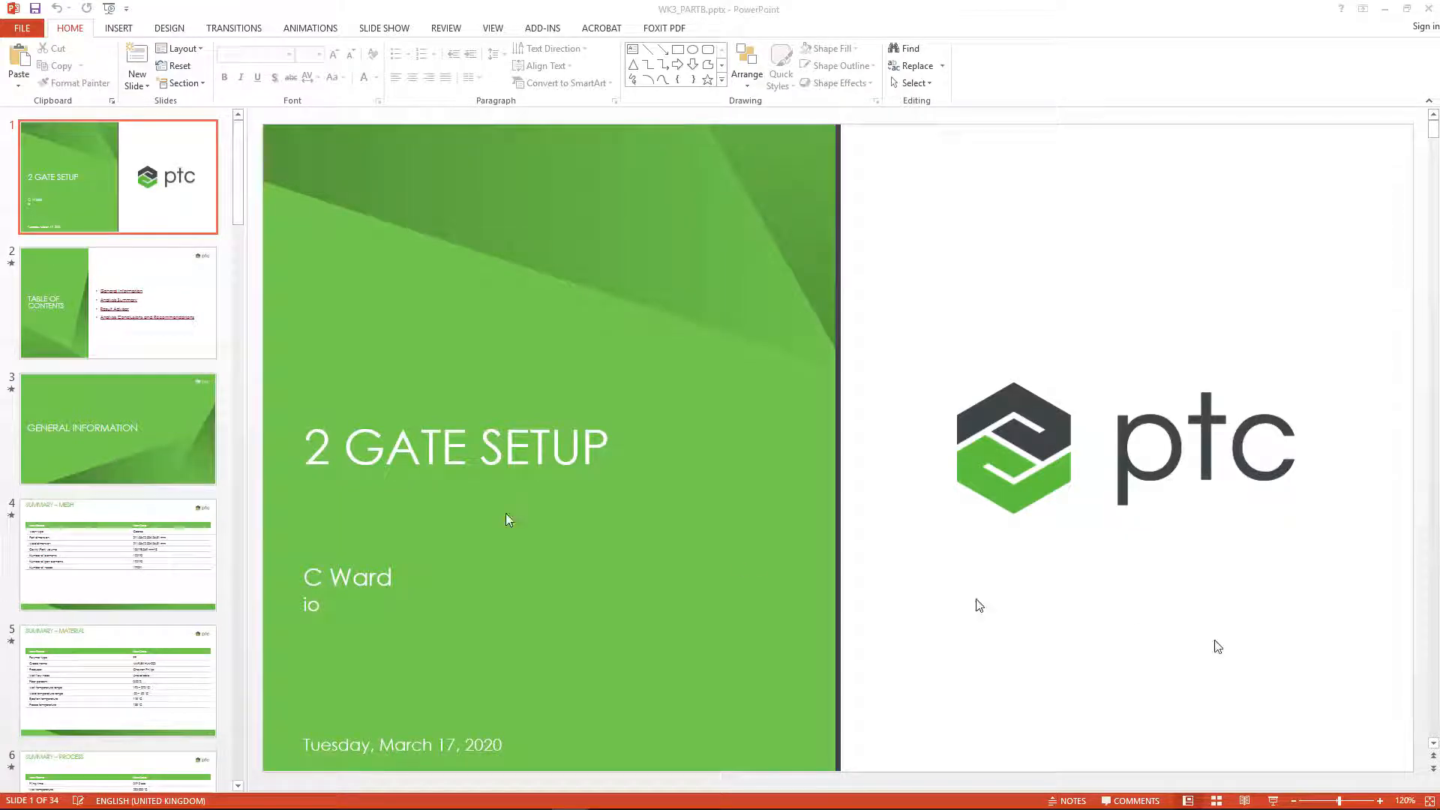